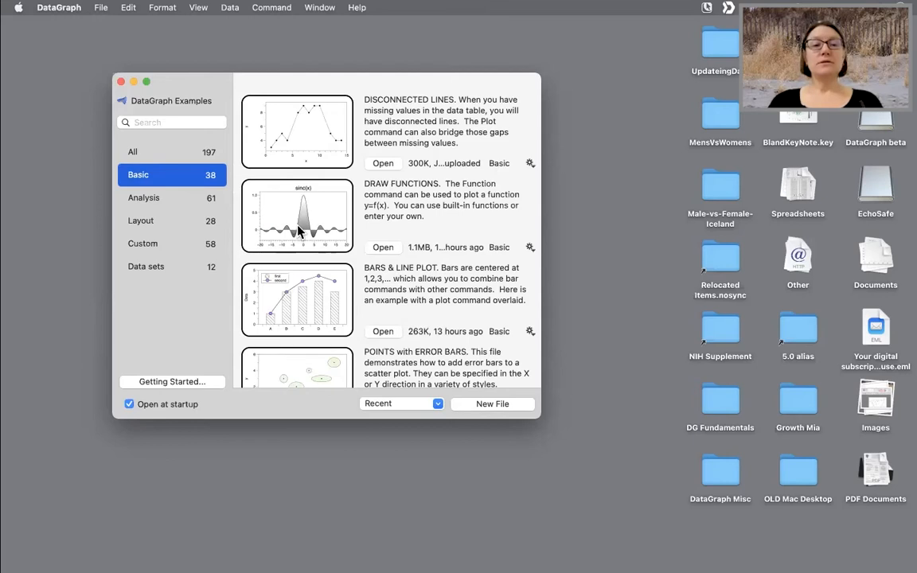
- Search the examples for "line" and open the LINE PLOT example
scroll(298, 231, "down", 3)
left_click(169, 124)
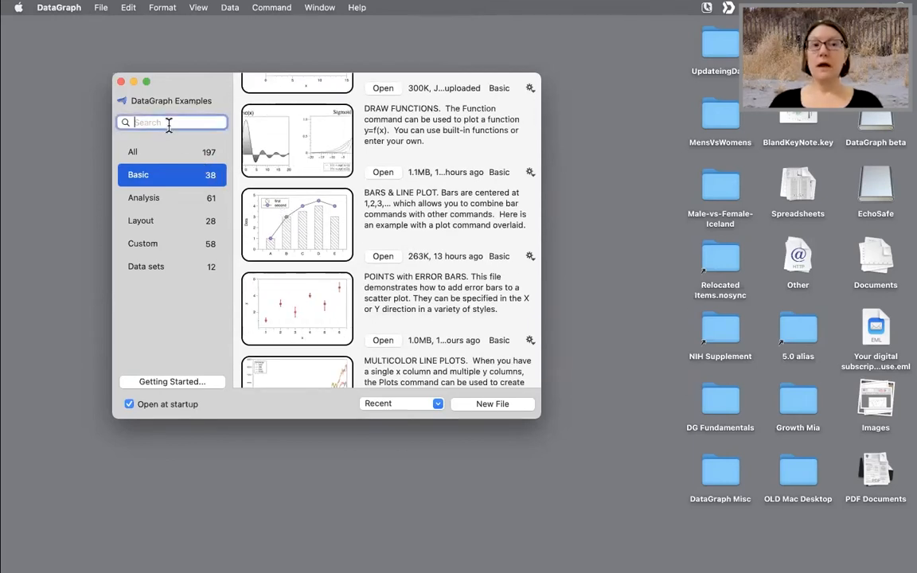
type("lin")
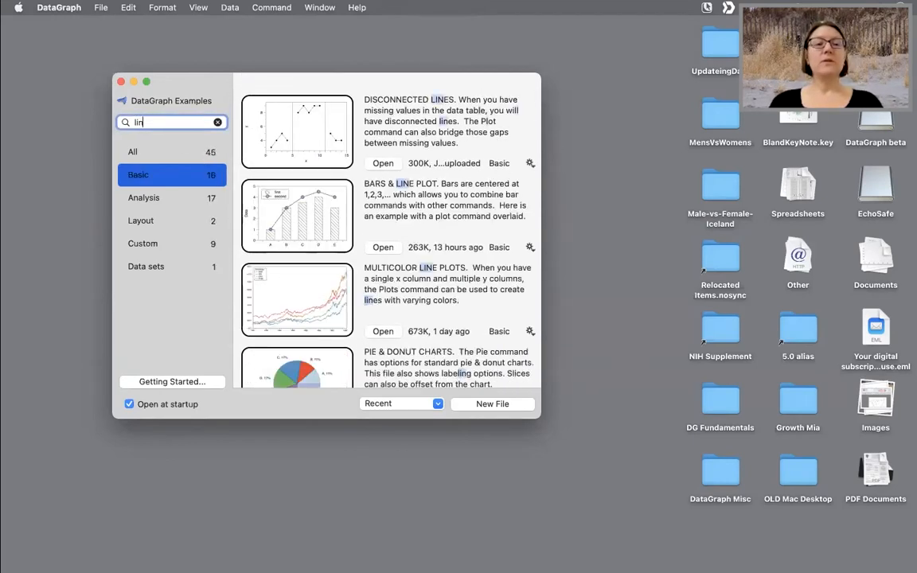
type("e")
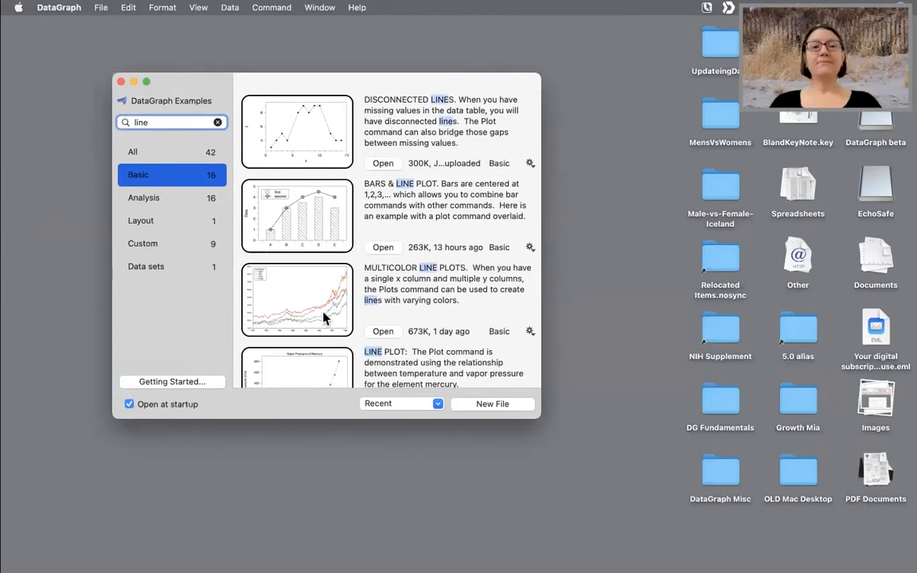
scroll(300, 356, "down", 5)
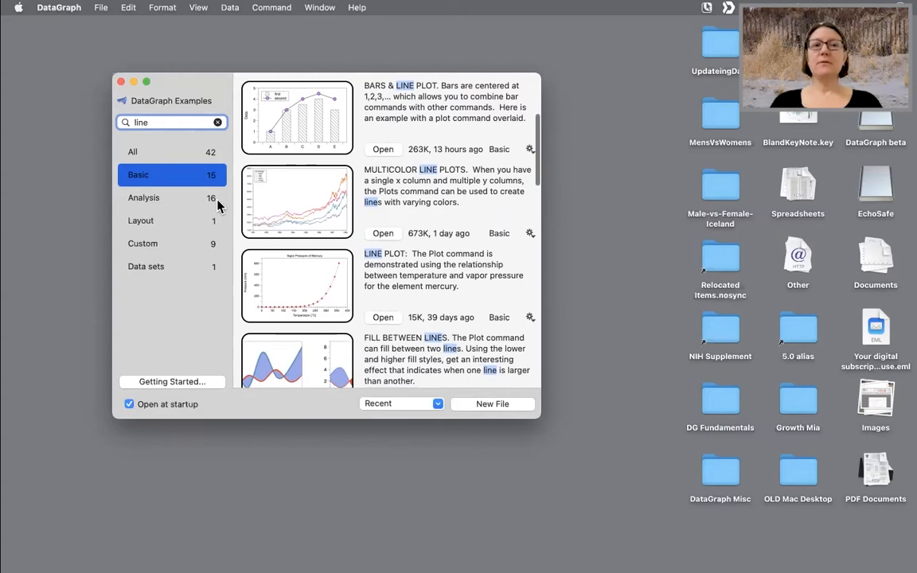
scroll(342, 333, "down", 10)
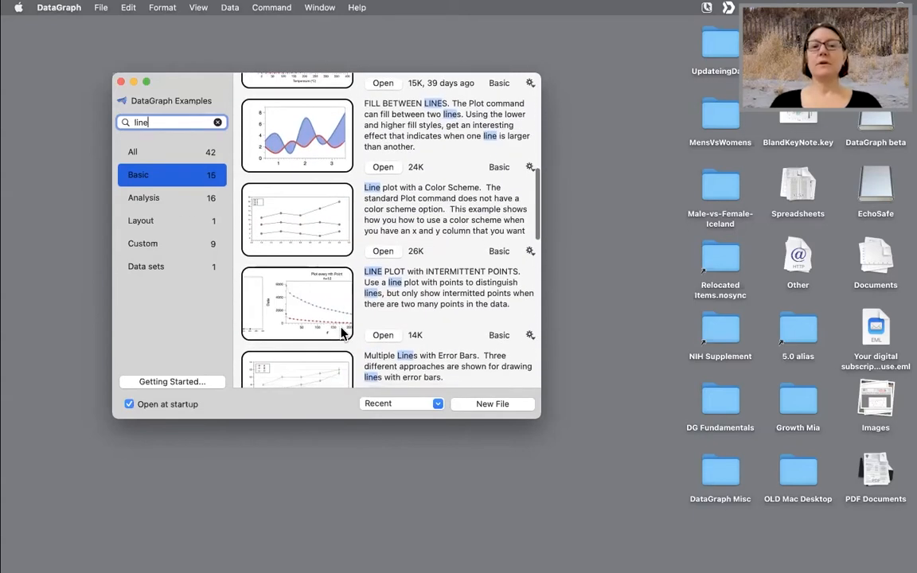
scroll(343, 333, "down", 1)
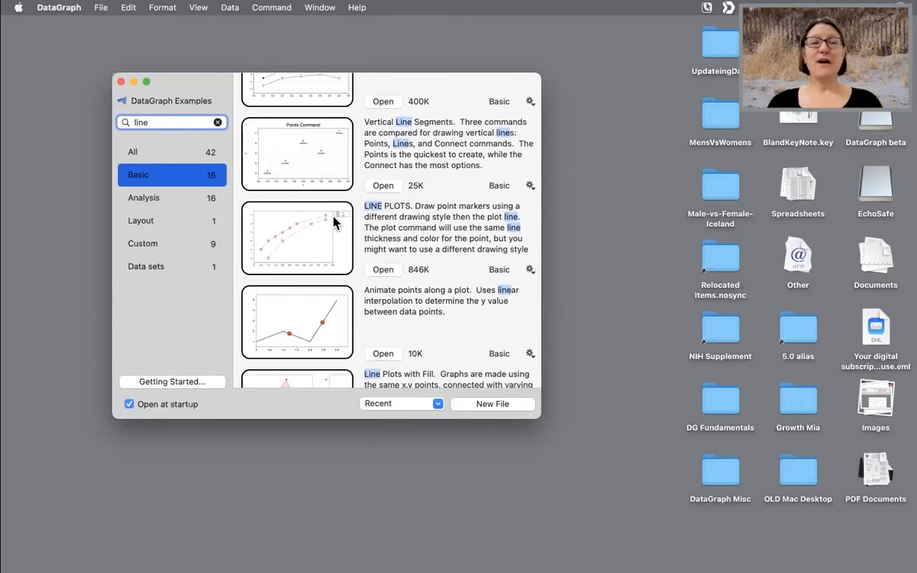
scroll(334, 222, "up", 10)
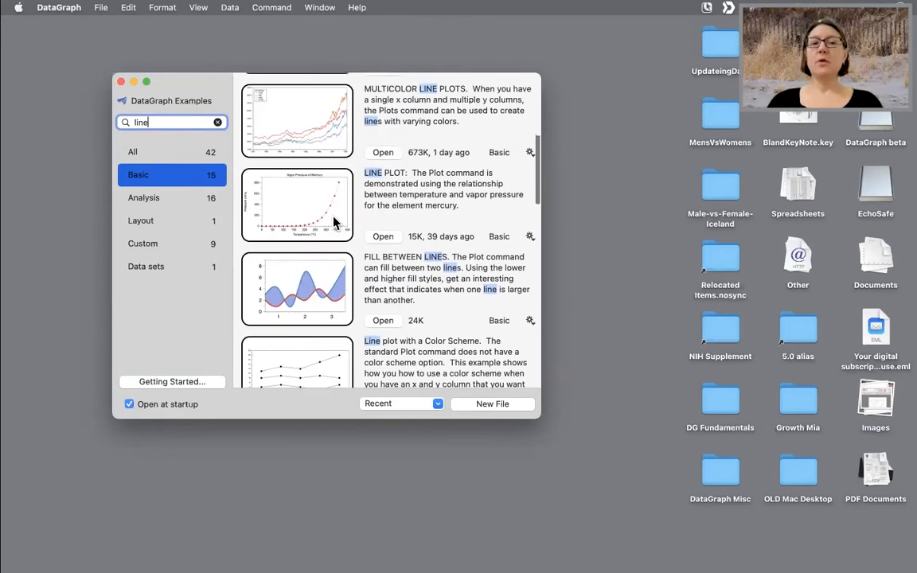
scroll(334, 223, "up", 2)
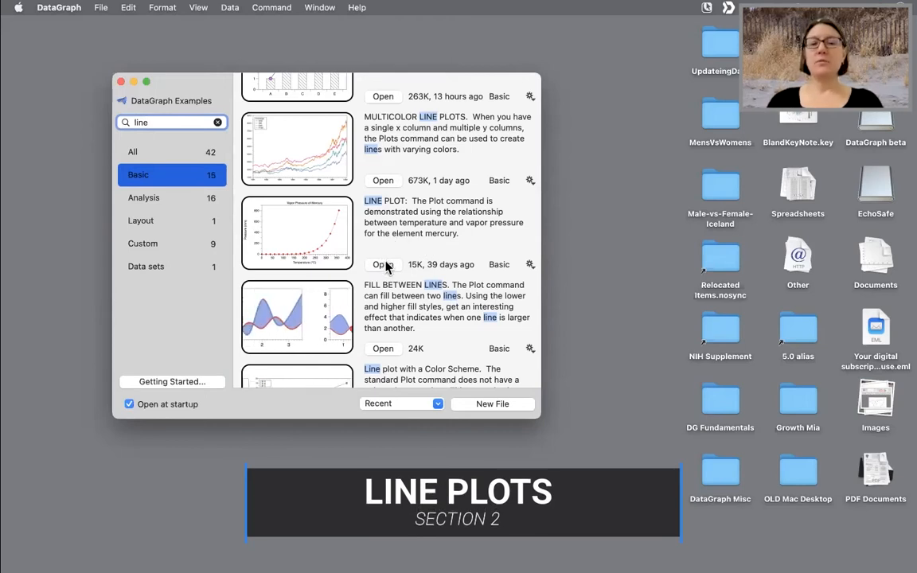
scroll(355, 231, "up", 1)
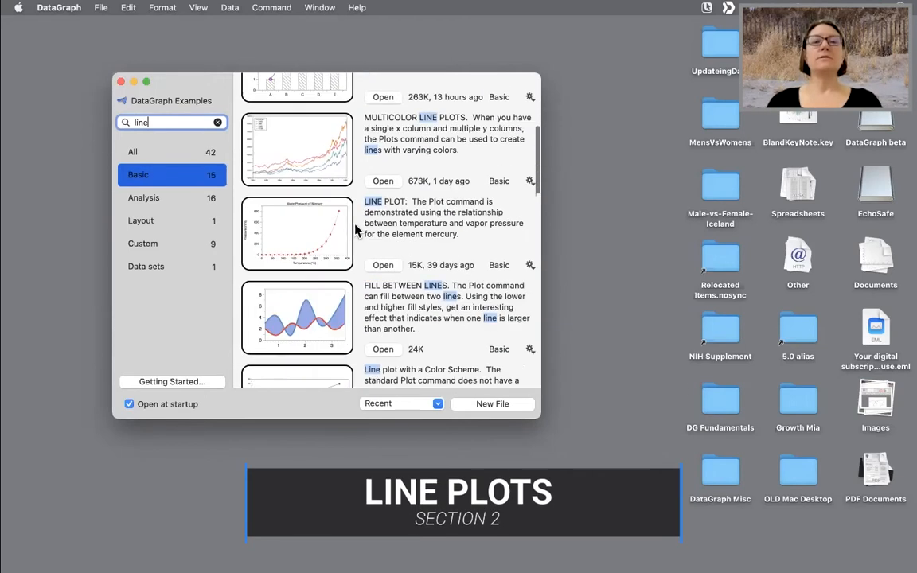
scroll(356, 231, "down", 3)
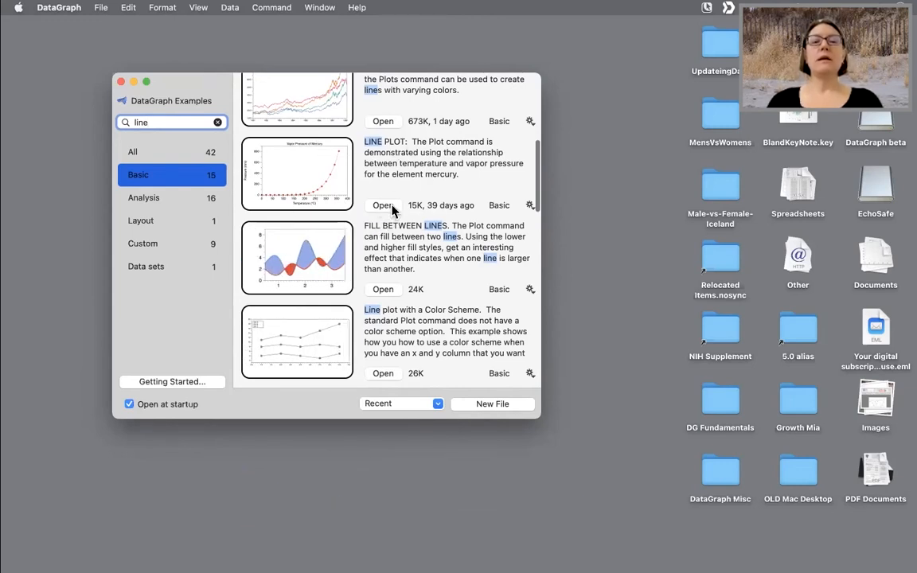
left_click(386, 206)
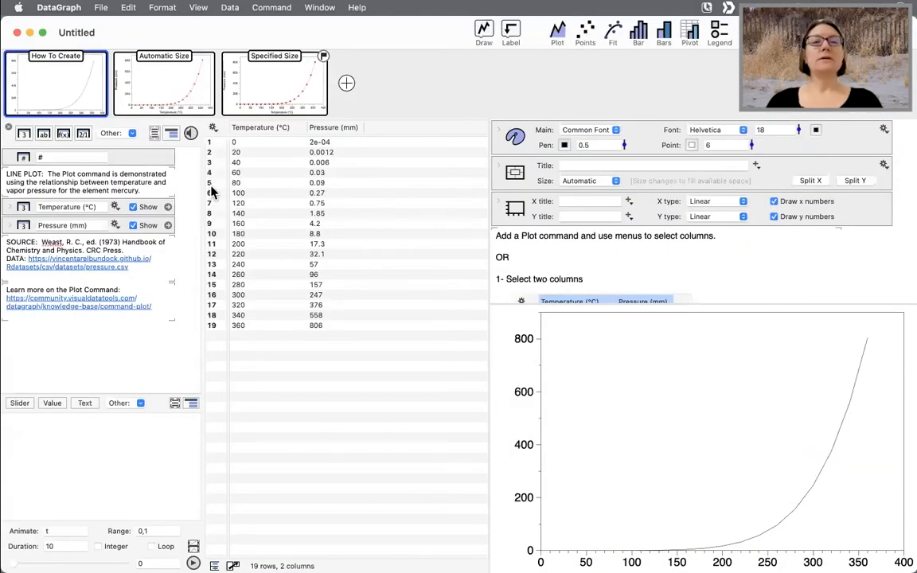
- Read the How To Create graph's instructions for adding a Plot command
mouse_move(48, 97)
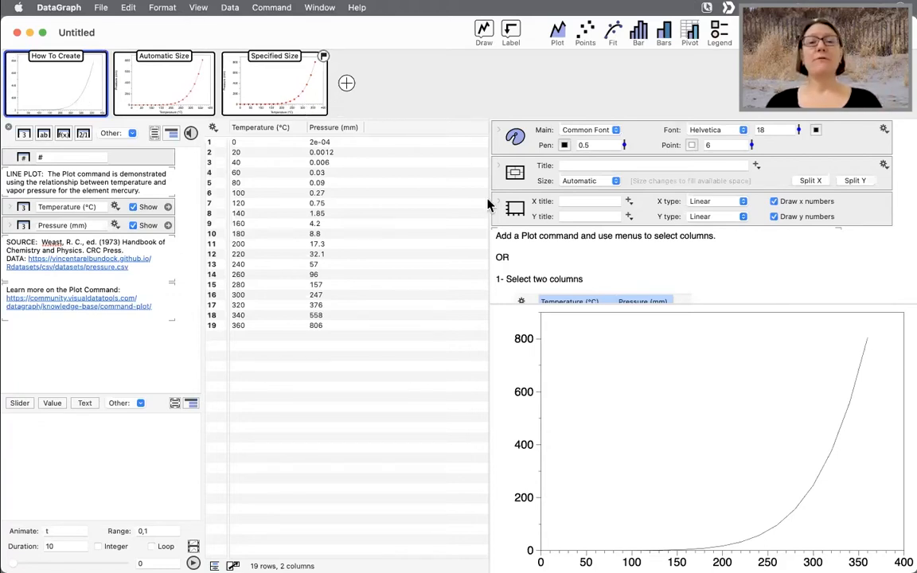
scroll(554, 245, "down", 1)
scroll(553, 244, "down", 5)
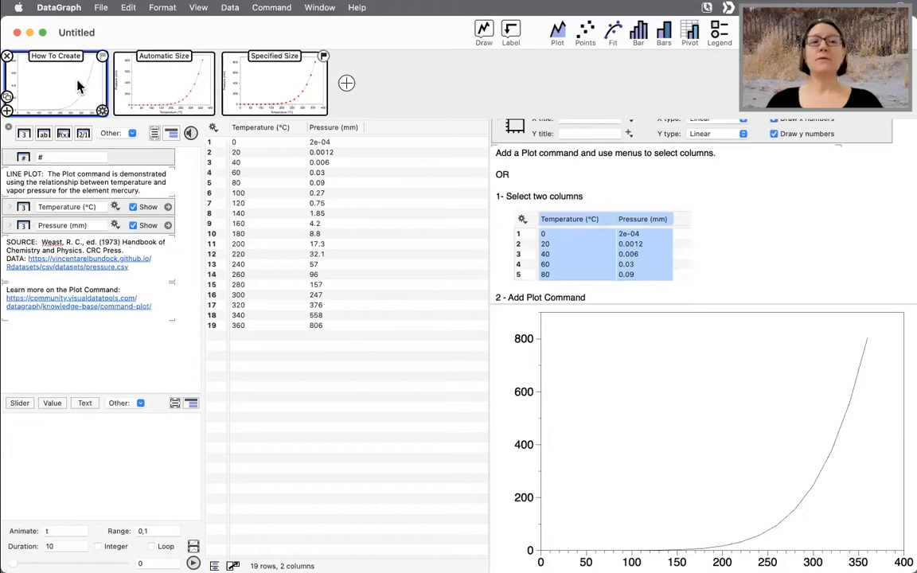
scroll(533, 181, "up", 2)
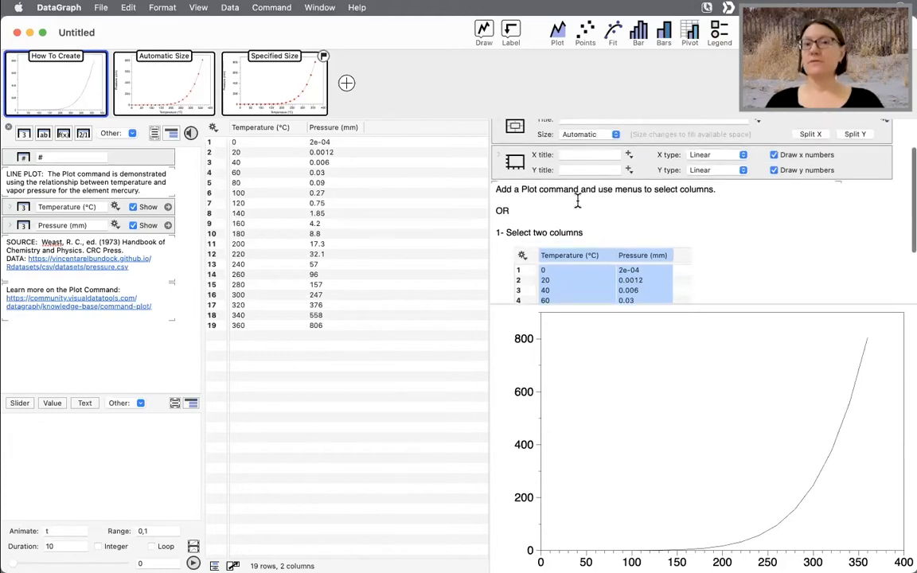
scroll(580, 199, "down", 2)
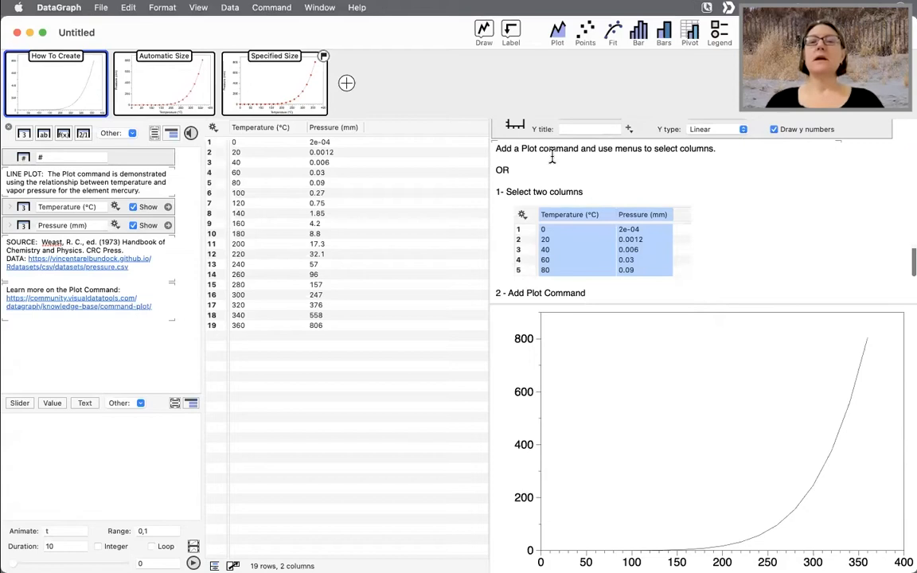
left_click_drag(497, 144, 677, 165)
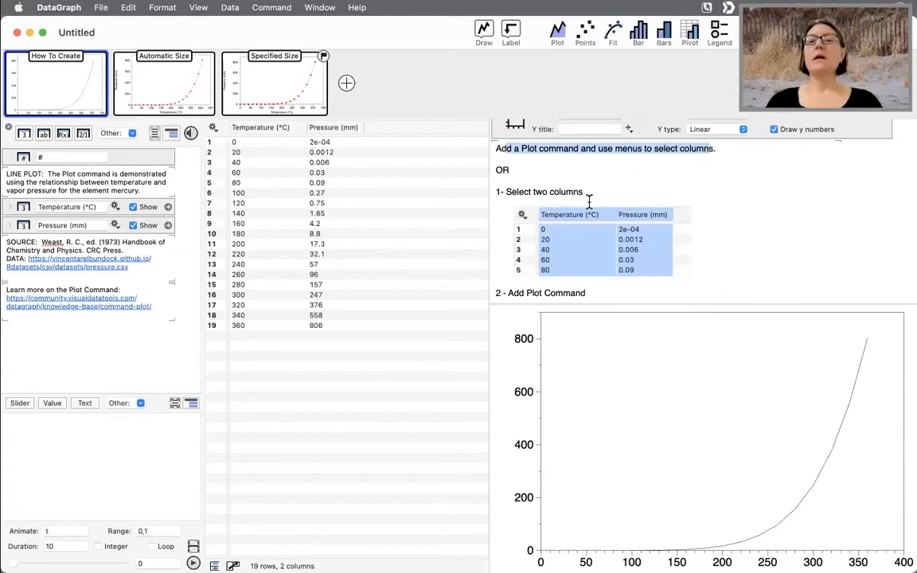
scroll(591, 191, "down", 2)
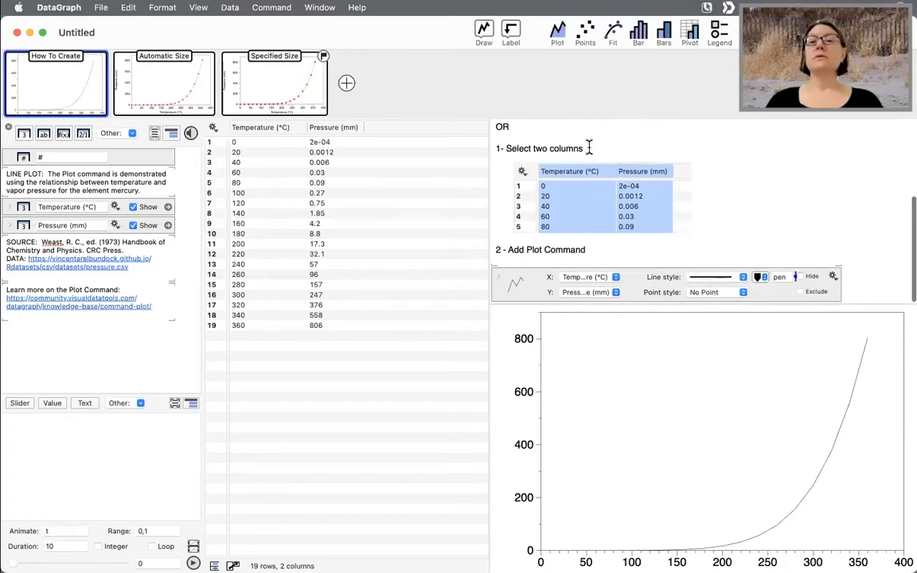
left_click_drag(585, 147, 496, 147)
left_click_drag(589, 249, 491, 248)
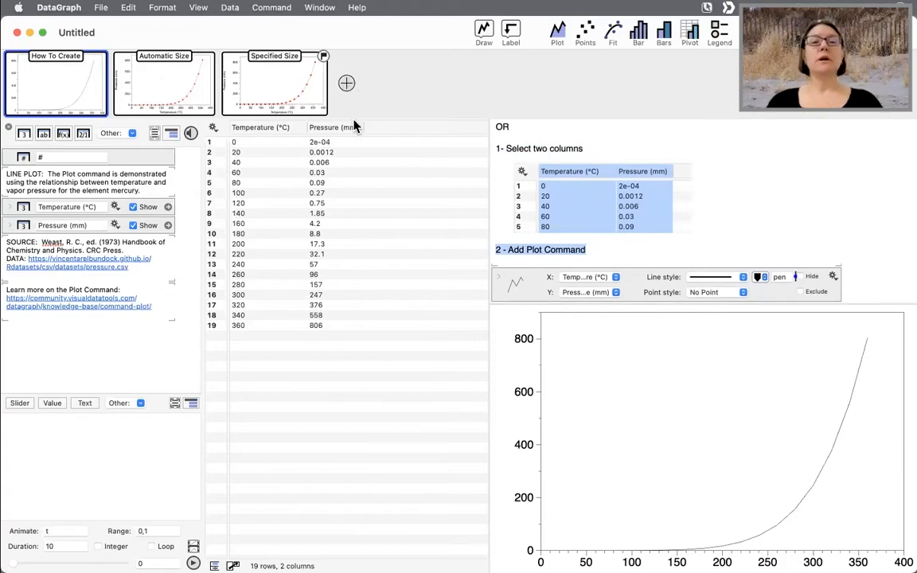
- Add a new graph and insert a Plot command into it
left_click(347, 84)
mouse_move(412, 92)
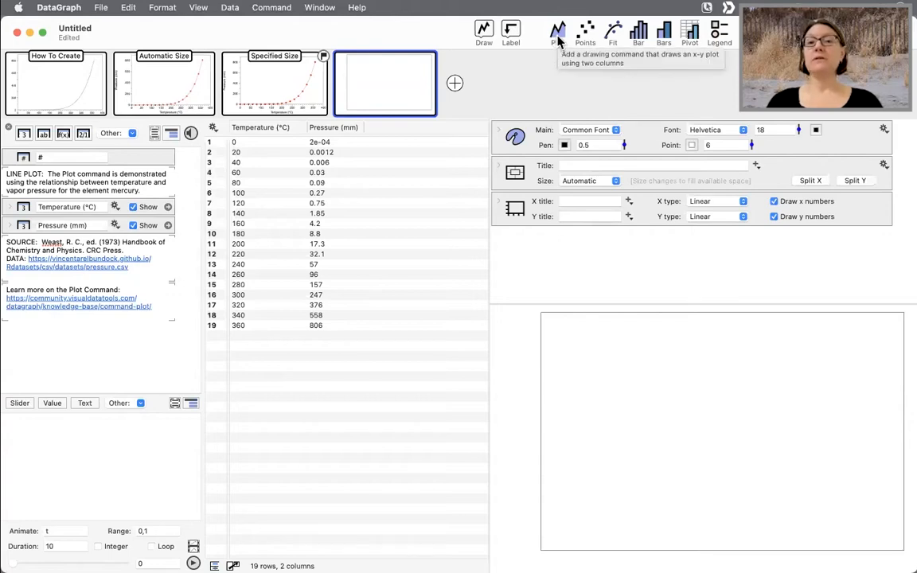
left_click(484, 36)
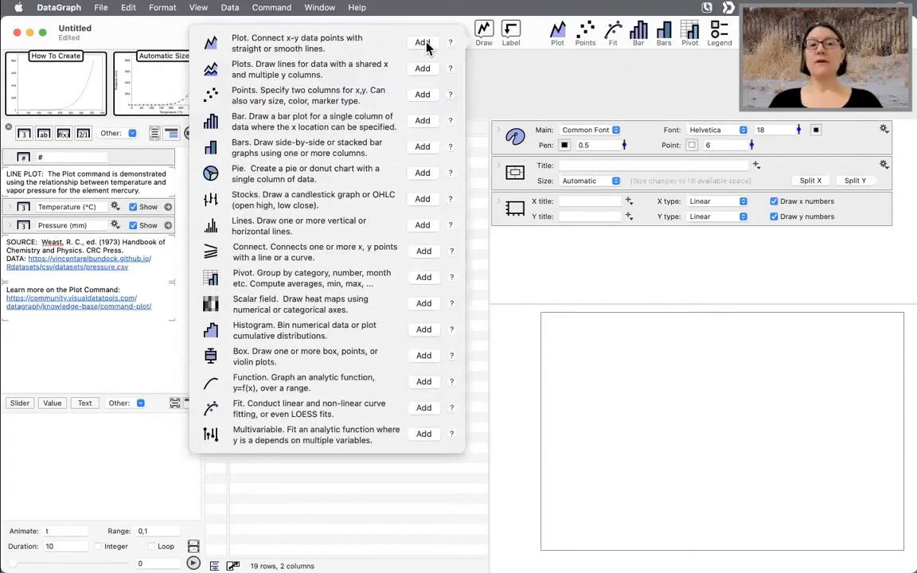
left_click(423, 45)
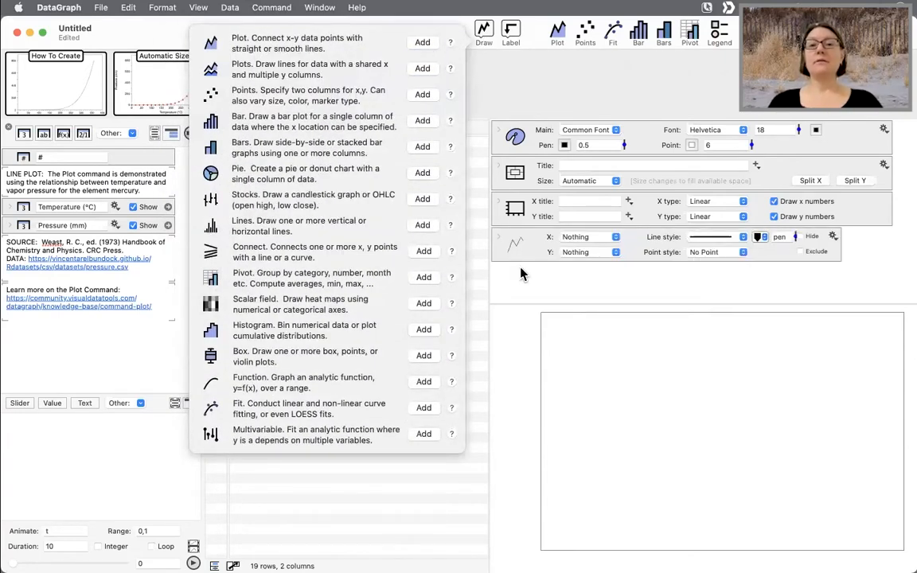
left_click(525, 248)
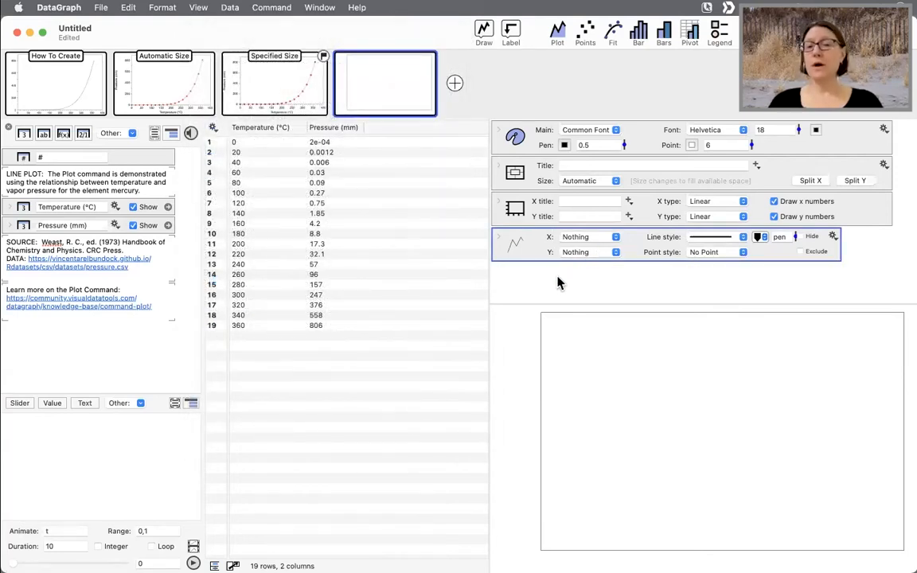
- Set the Plot command's X column to Temperature (°C) and Y column to Pressure (mm)
left_click(603, 237)
left_click(595, 268)
left_click(594, 254)
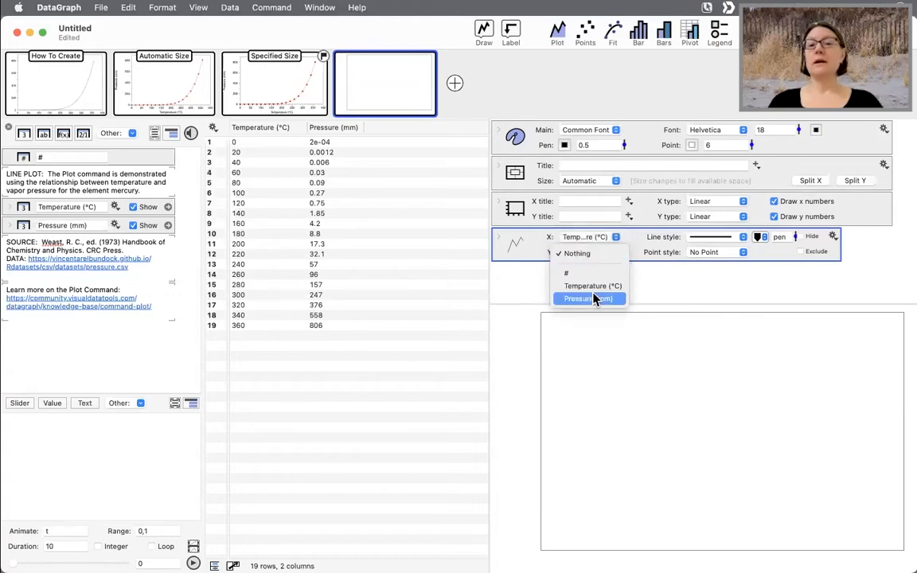
left_click(593, 298)
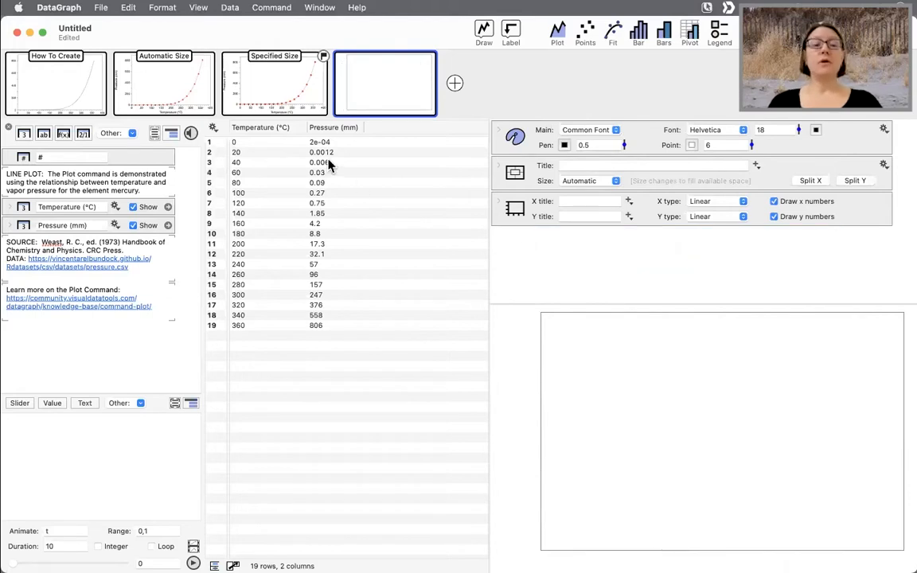
- Select the Temperature and Pressure columns and add a Plot command from them
left_click_drag(263, 127, 335, 132)
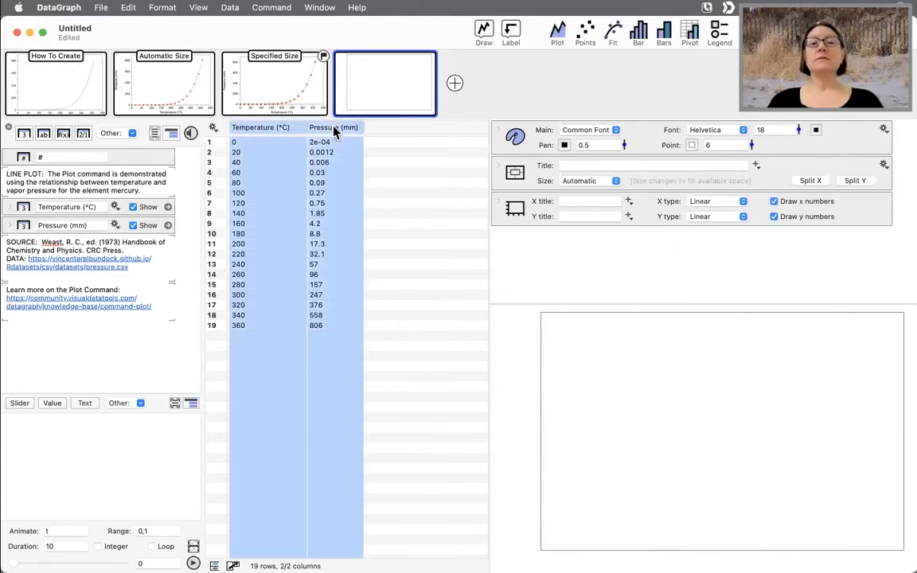
left_click(559, 36)
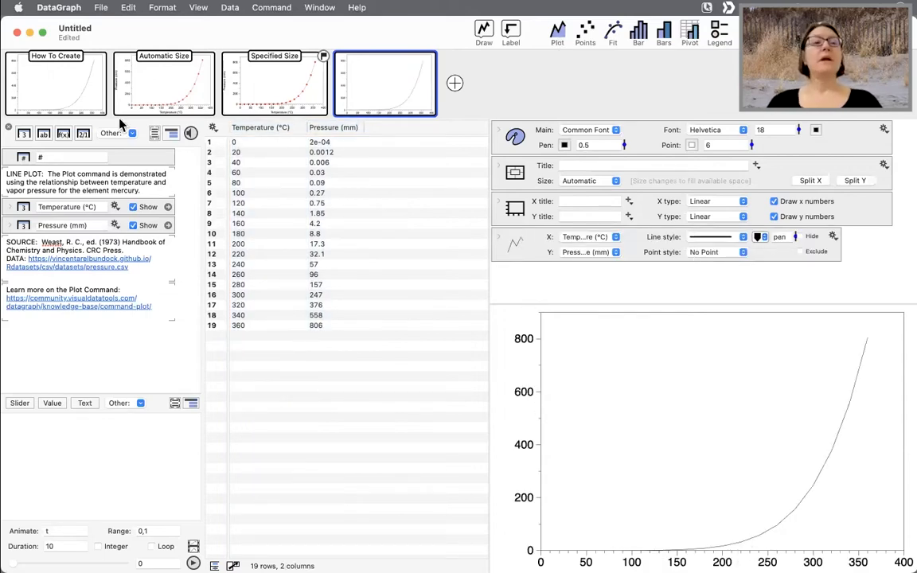
- Compare the How To Create and Automatic Size example graphs and their instructions
left_click(76, 90)
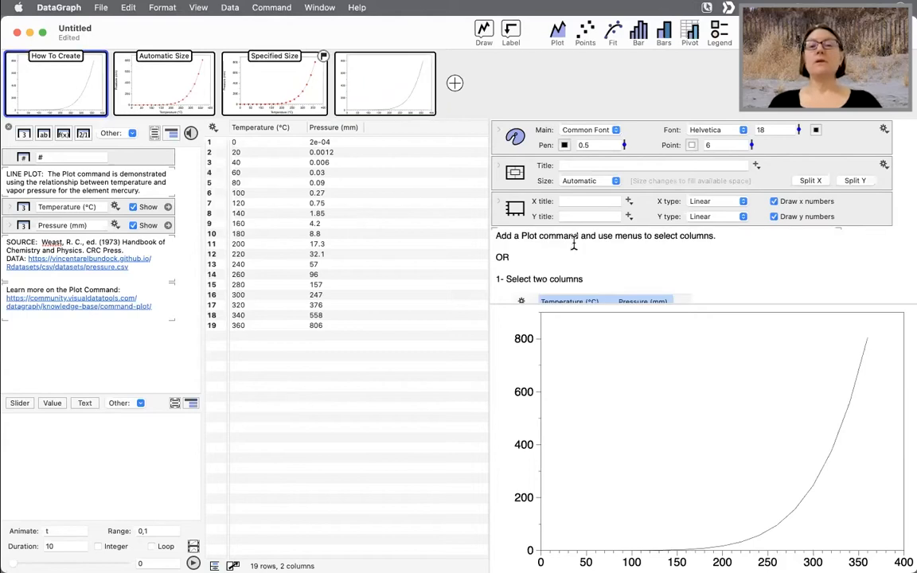
scroll(573, 241, "down", 5)
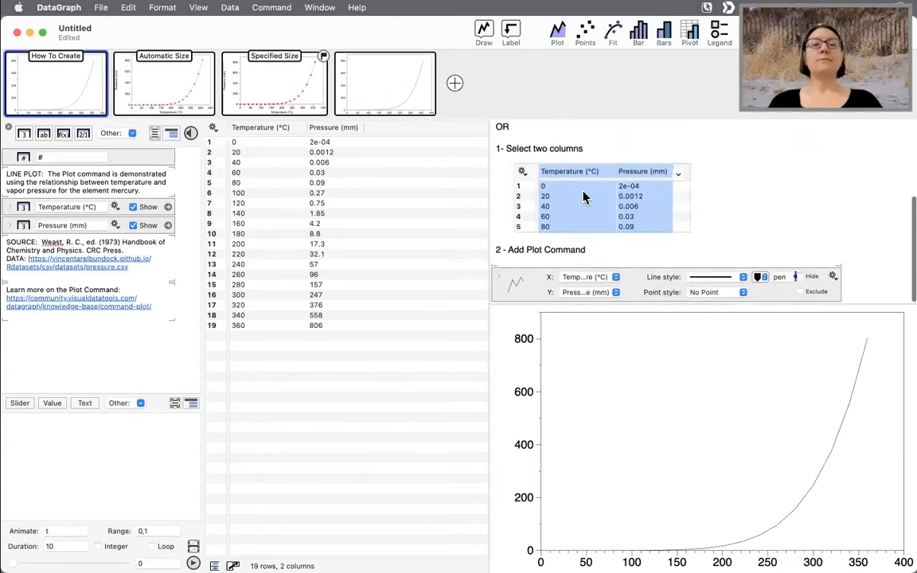
mouse_move(255, 114)
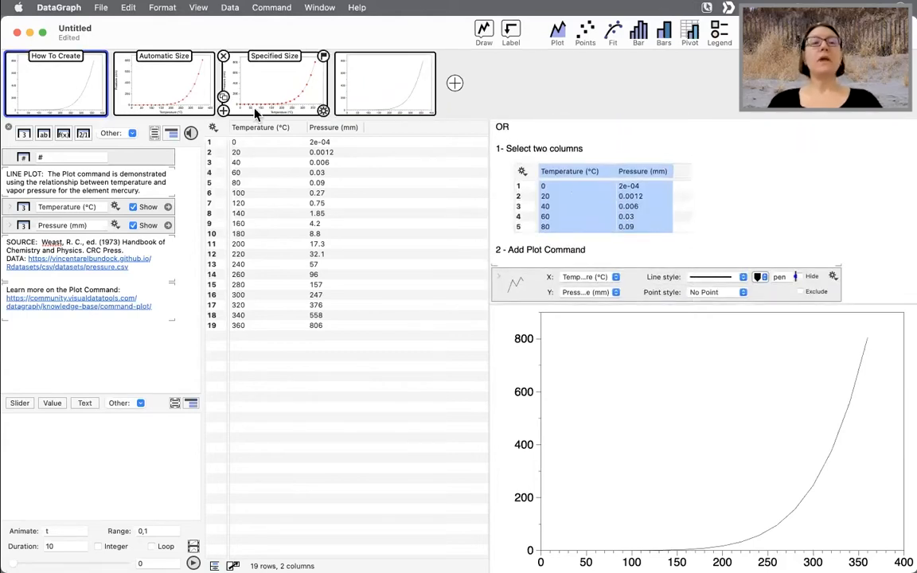
left_click(185, 96)
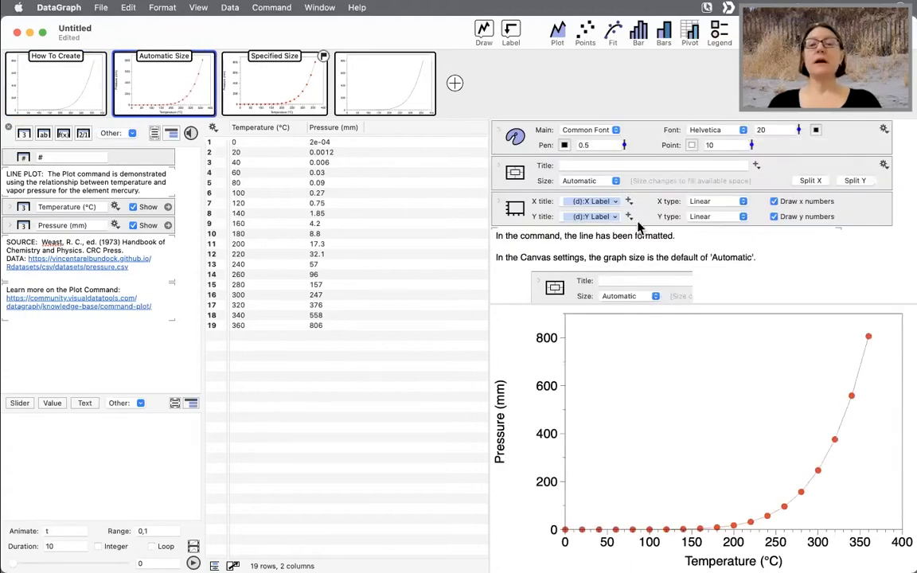
scroll(639, 228, "down", 3)
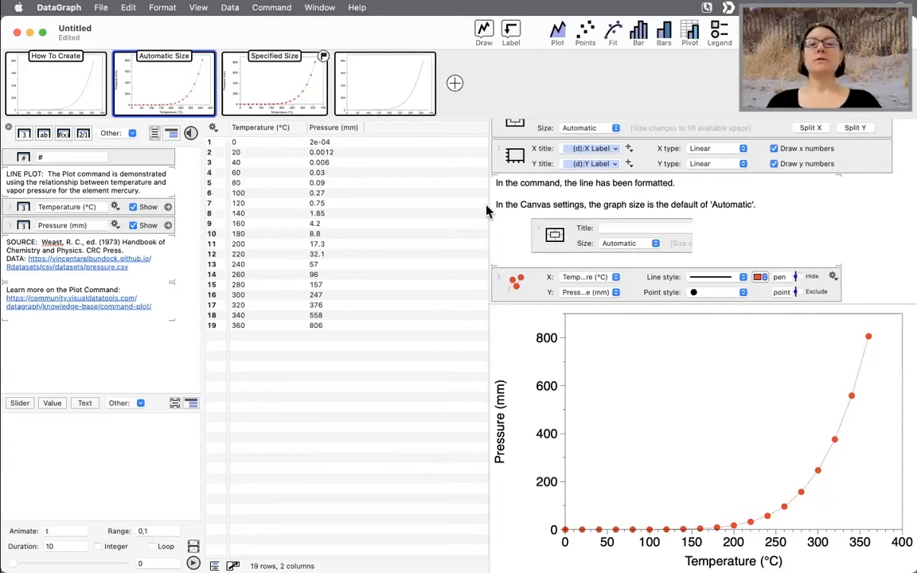
left_click_drag(488, 207, 418, 206)
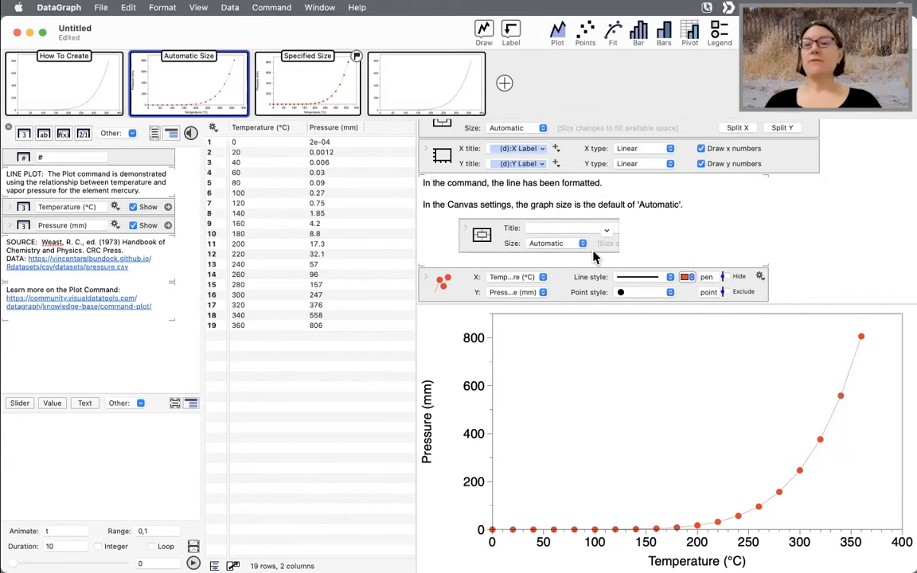
left_click(95, 95)
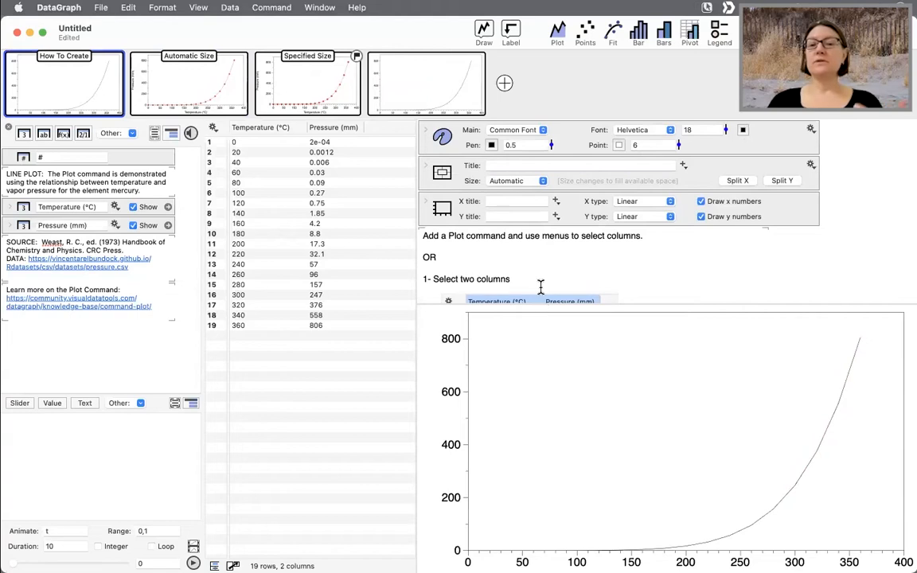
scroll(542, 288, "down", 2)
scroll(542, 289, "down", 1)
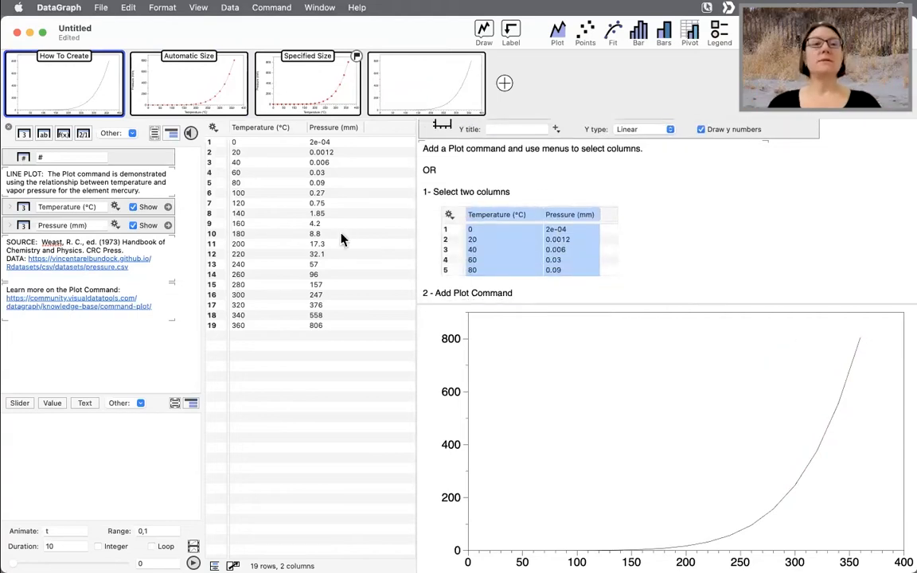
left_click(213, 97)
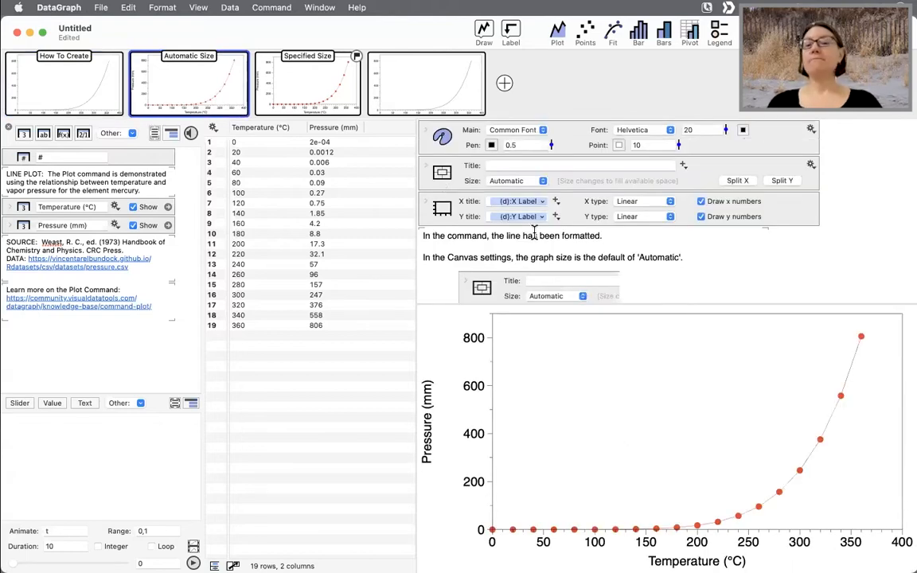
- Examine the Automatic Size example's formatted line and its automatic canvas size setting
scroll(534, 233, "down", 3)
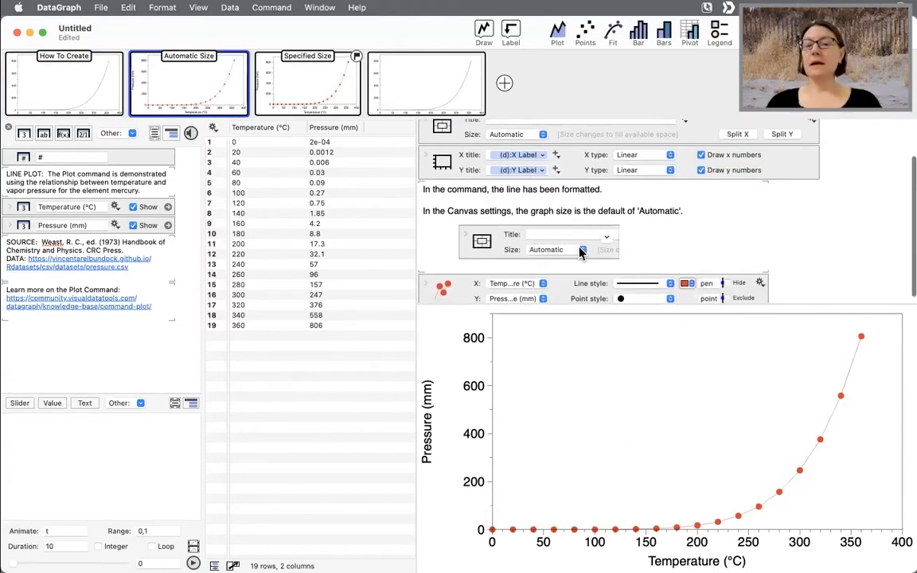
mouse_move(520, 303)
left_mouse_down()
mouse_move(534, 97)
mouse_move(546, 327)
mouse_move(511, 236)
mouse_move(527, 305)
left_mouse_up()
left_click_drag(415, 343, 448, 380)
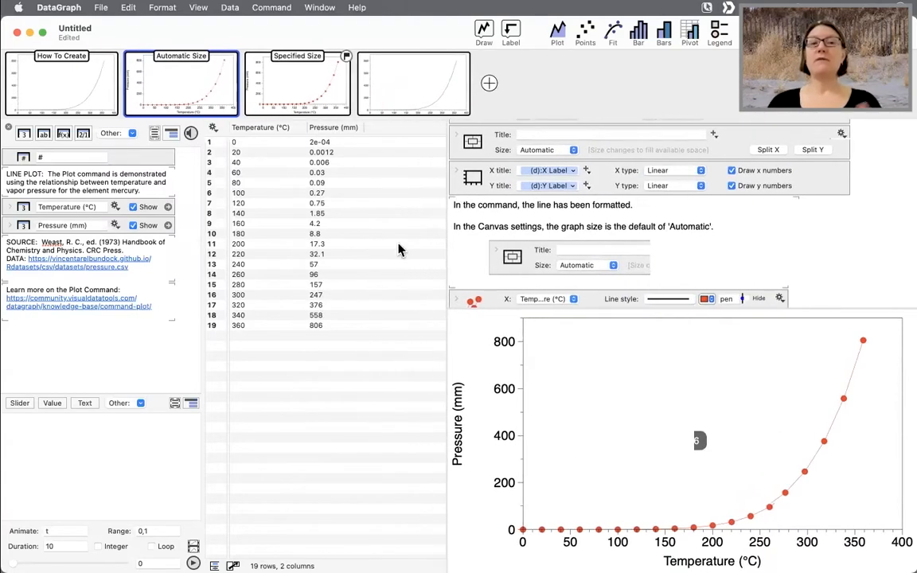
- Open the Specified Size example and examine its 5in,3in specified canvas size and title, comparing it with the other graphs
left_click(317, 93)
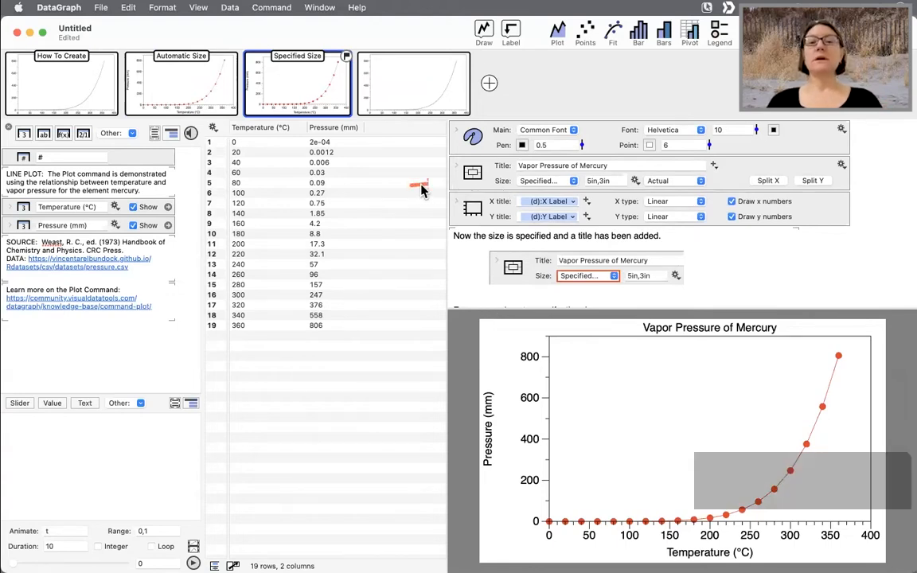
key("ctrl+a")
left_click(546, 185)
left_click(546, 184)
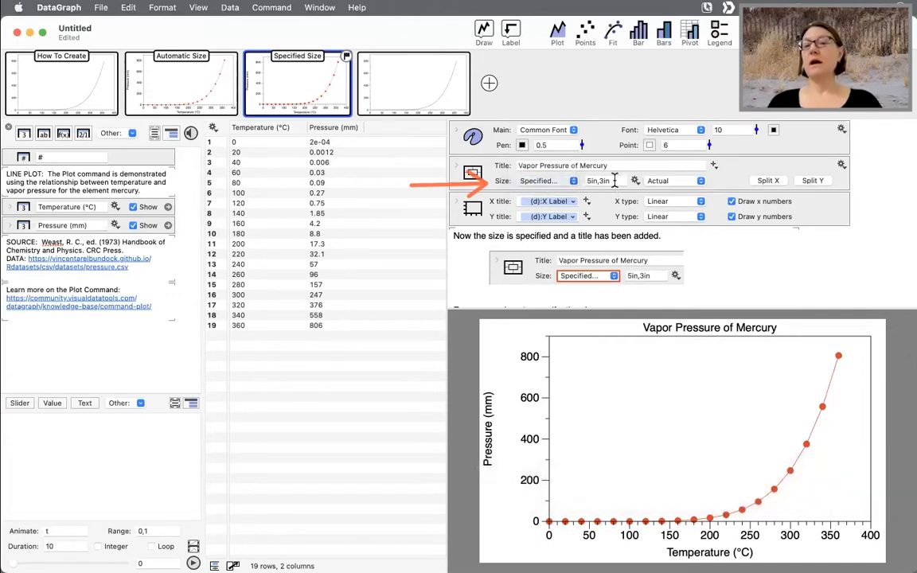
left_click_drag(615, 181, 572, 181)
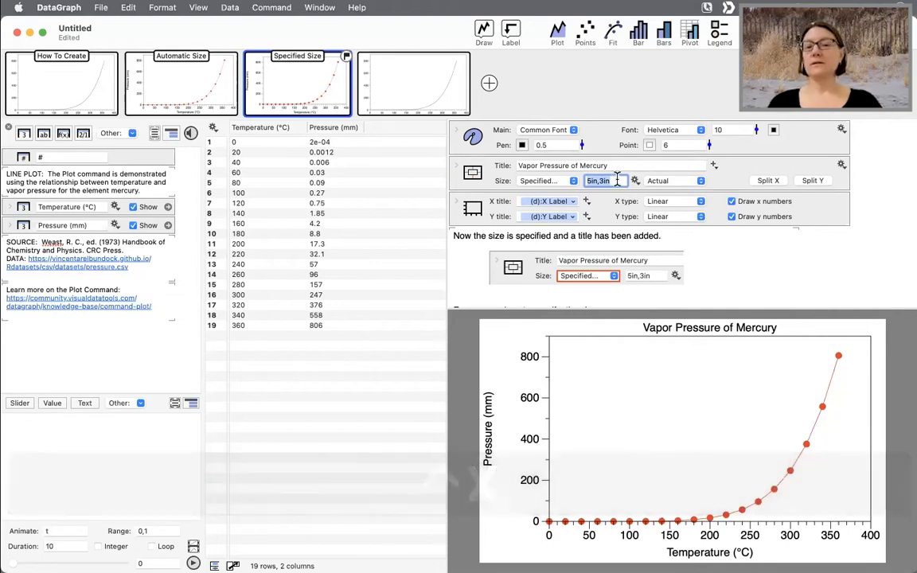
scroll(581, 267, "down", 3)
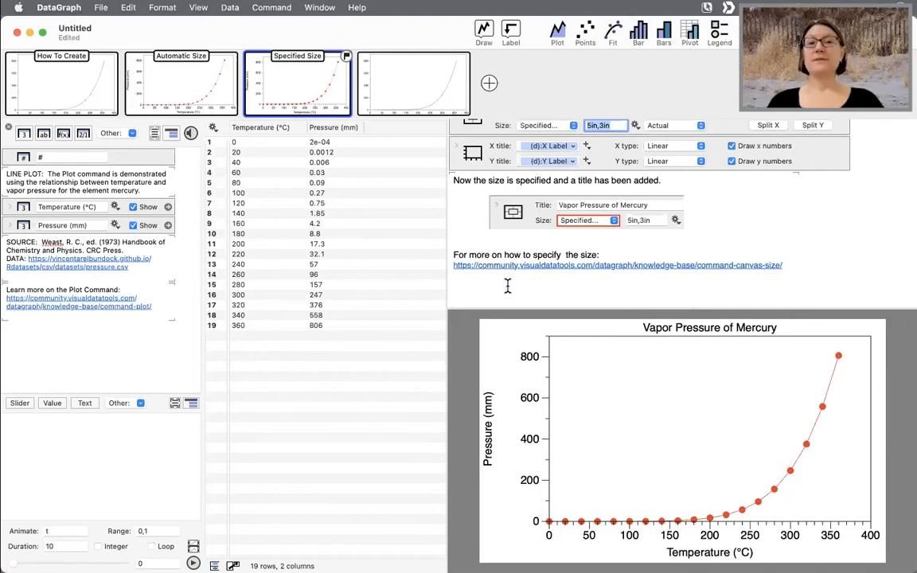
left_click(396, 88)
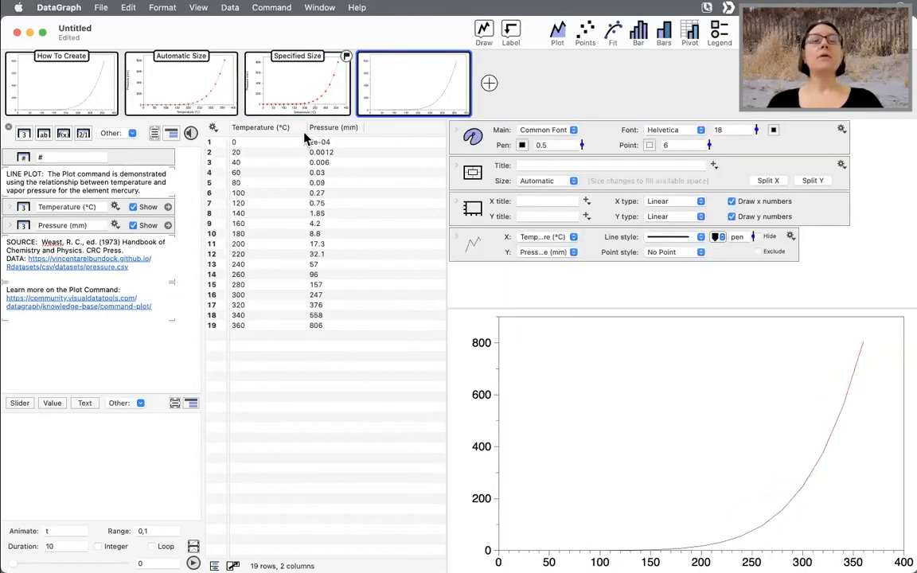
left_click(194, 86)
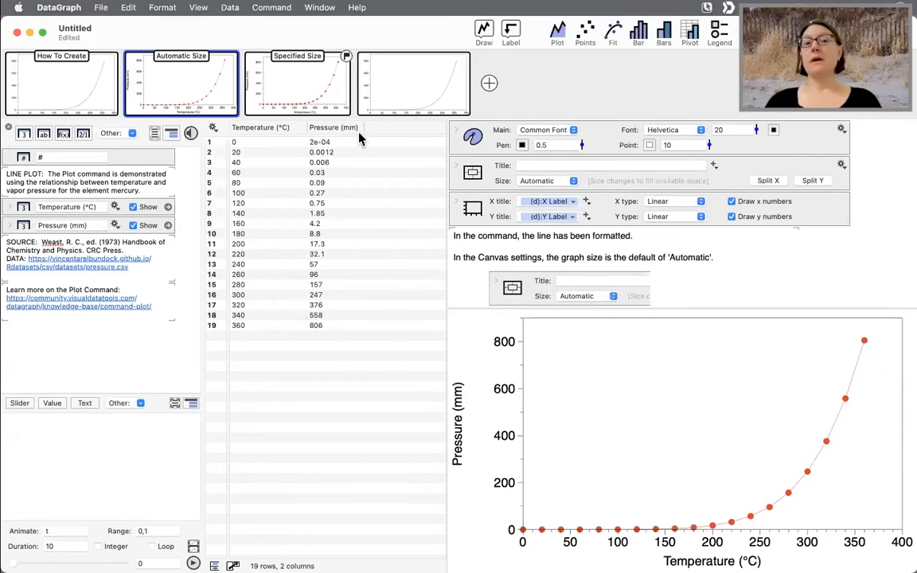
left_click(291, 86)
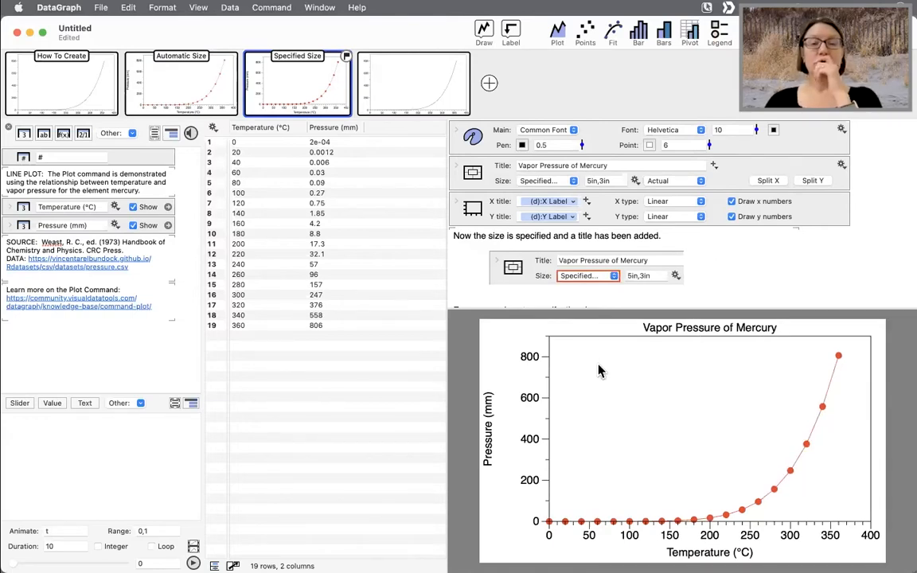
- Switch to Numbers and copy the time and airmiles columns of the Airmiles table
mouse_move(618, 571)
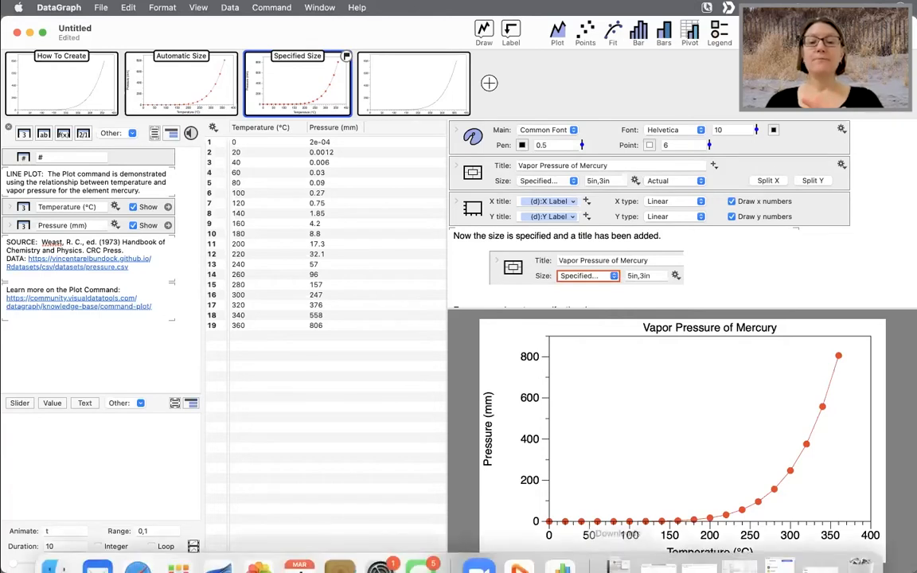
left_click(562, 547)
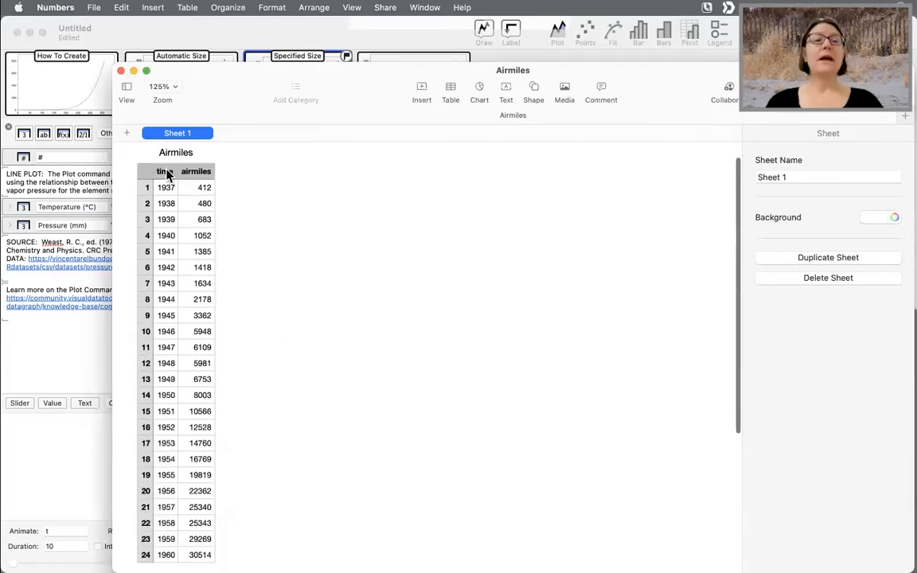
left_click(167, 175)
scroll(255, 273, "down", 3)
left_click_drag(200, 503, 164, 205)
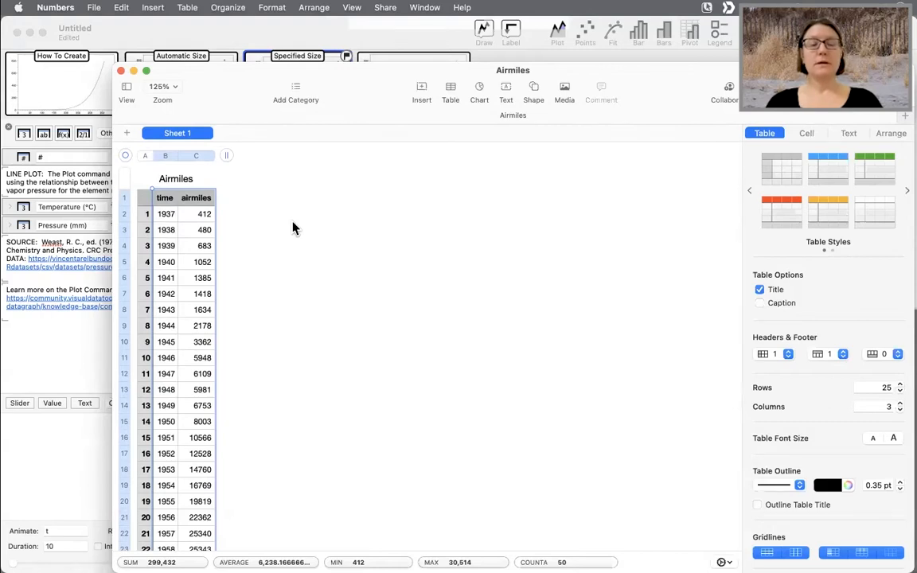
left_click(121, 8)
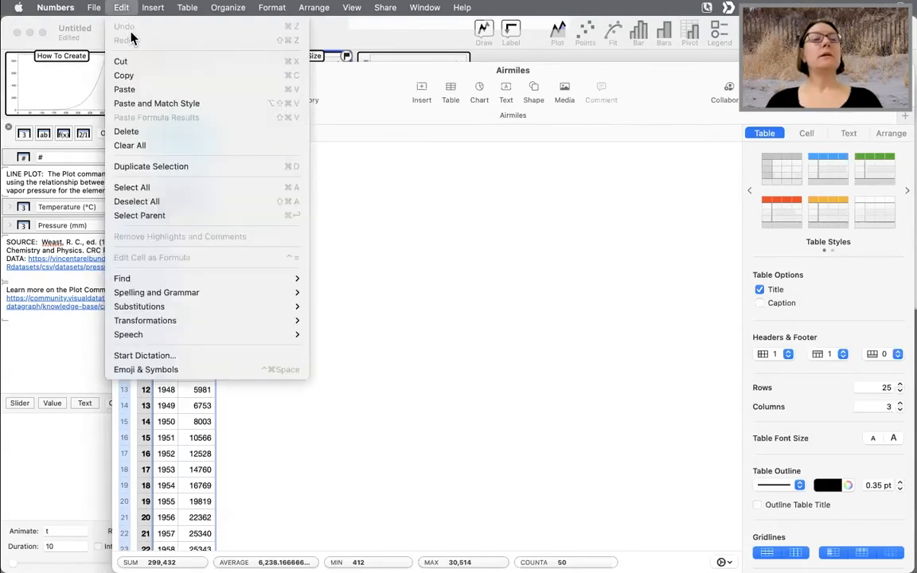
left_click(140, 79)
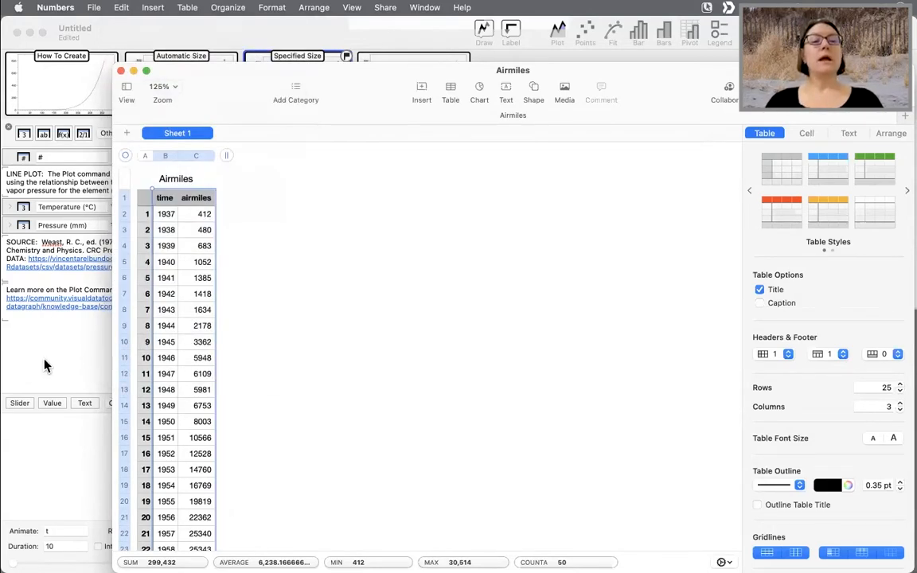
- Select the Temperature and Pressure columns and paste the copied time and airmiles data over them
left_click(44, 366)
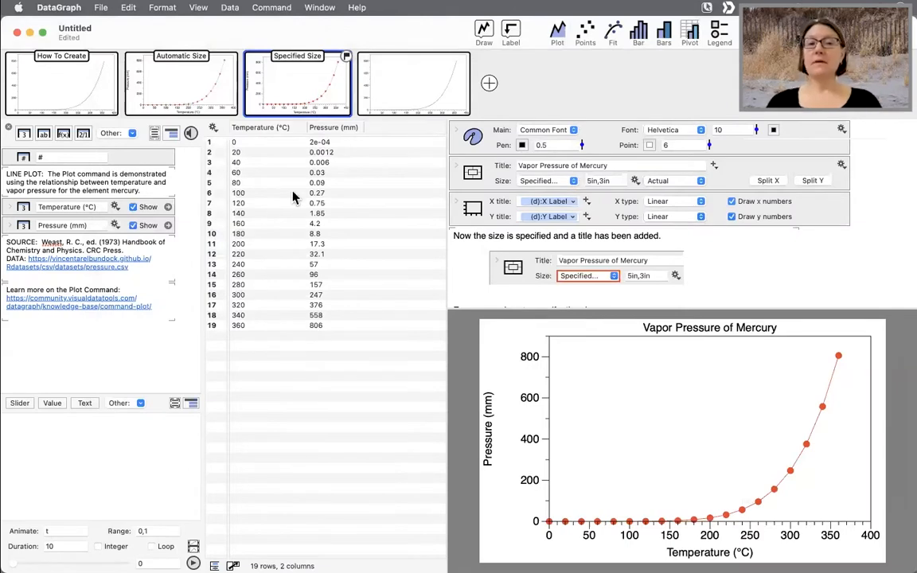
left_click(278, 127)
left_click(324, 129)
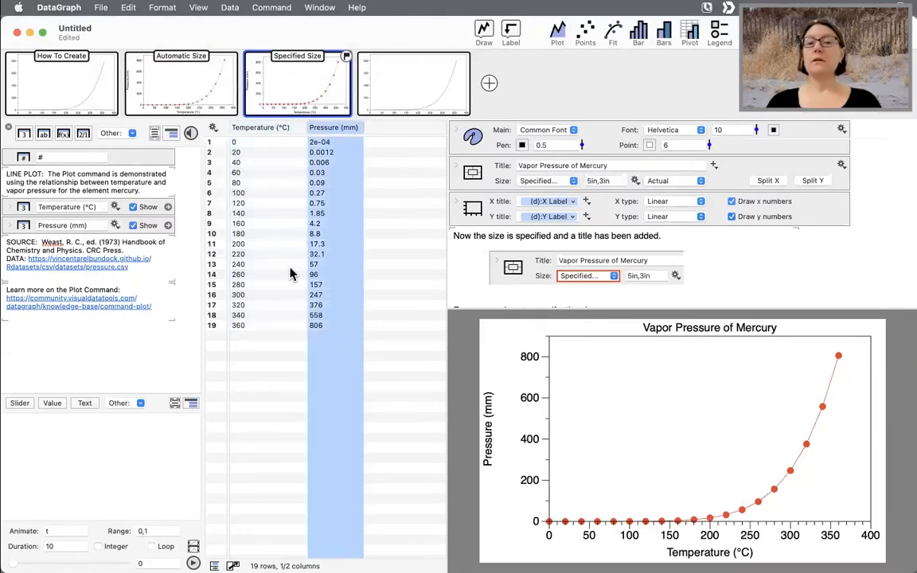
left_click(248, 127, "shift")
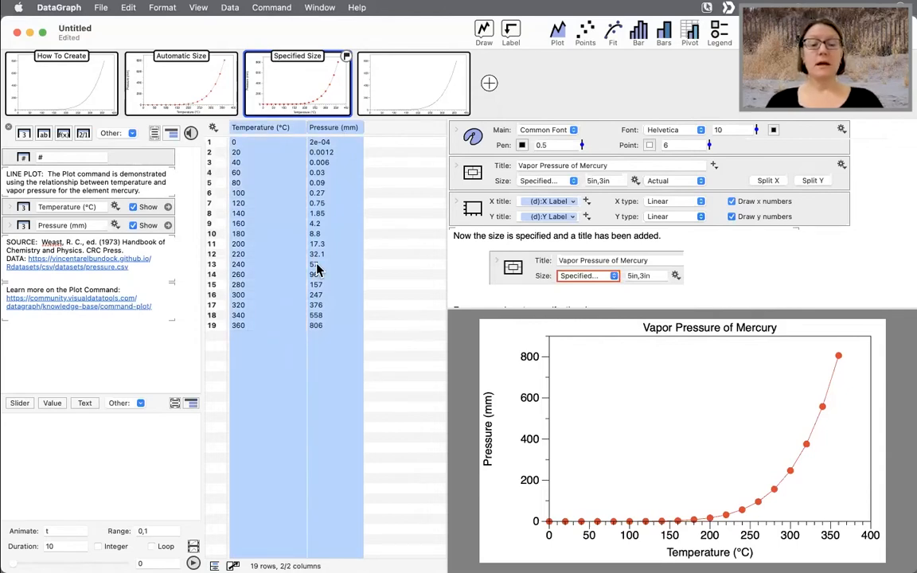
left_click(123, 8)
left_click(147, 104)
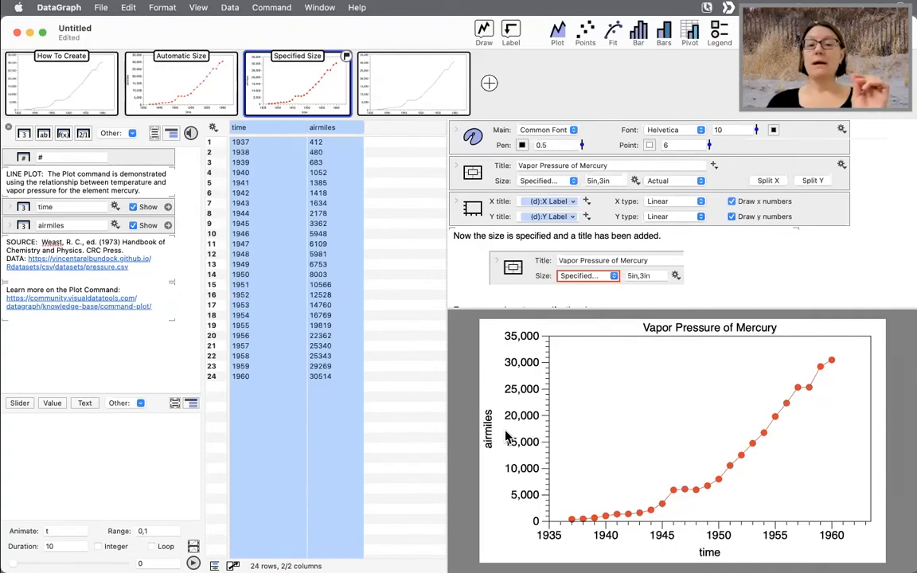
- Examine the axis titles, plot command columns and title for the pasted data
left_click(543, 203)
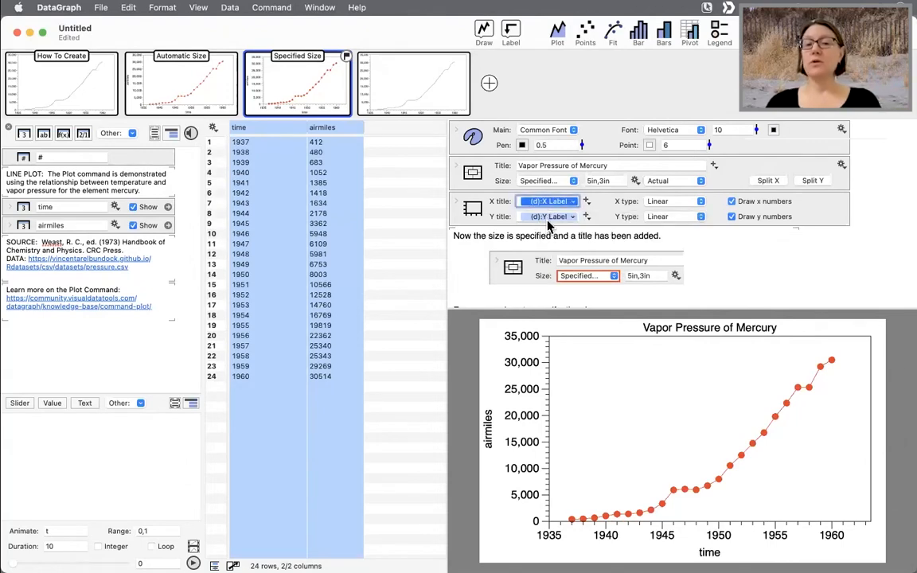
left_click(548, 219)
scroll(523, 259, "down", 2)
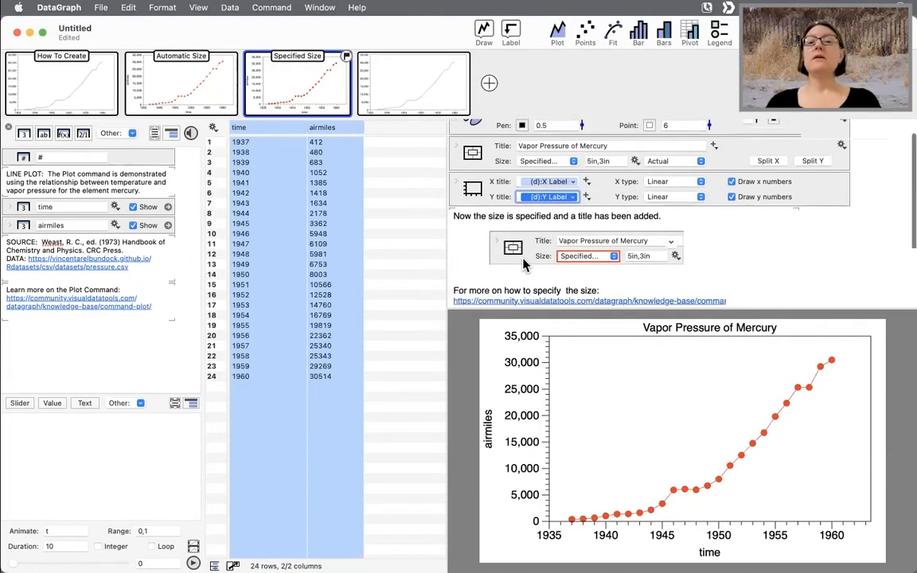
scroll(523, 265, "down", 6)
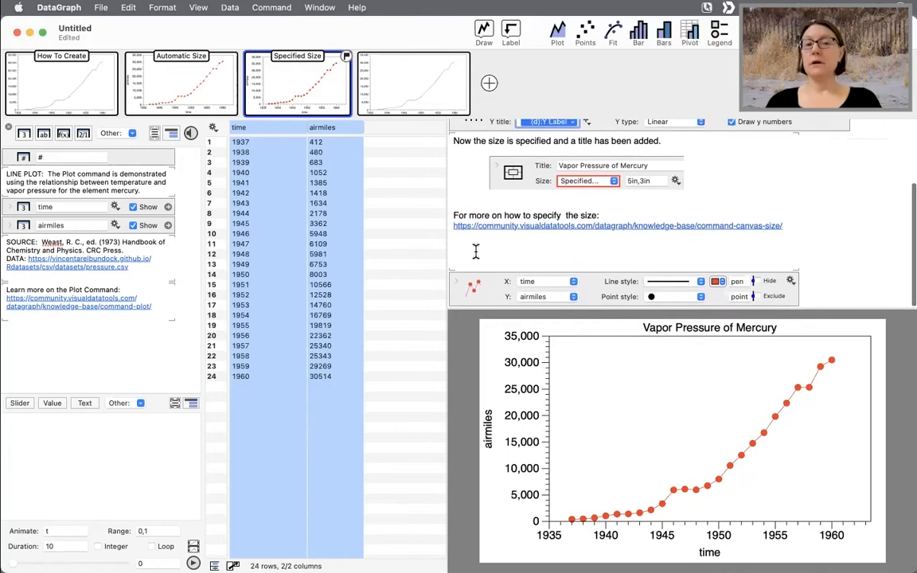
left_click(237, 126)
left_click(332, 125)
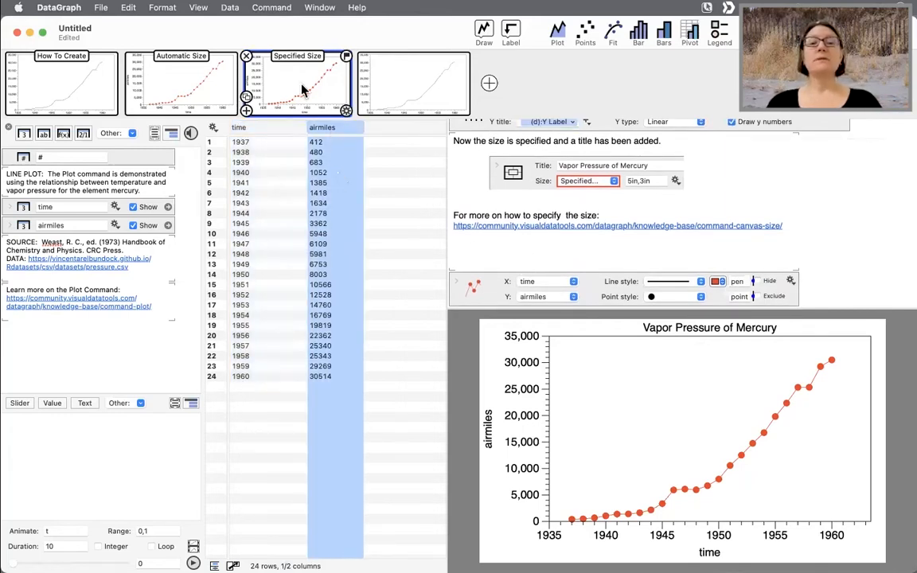
scroll(613, 183, "up", 7)
left_click(616, 165)
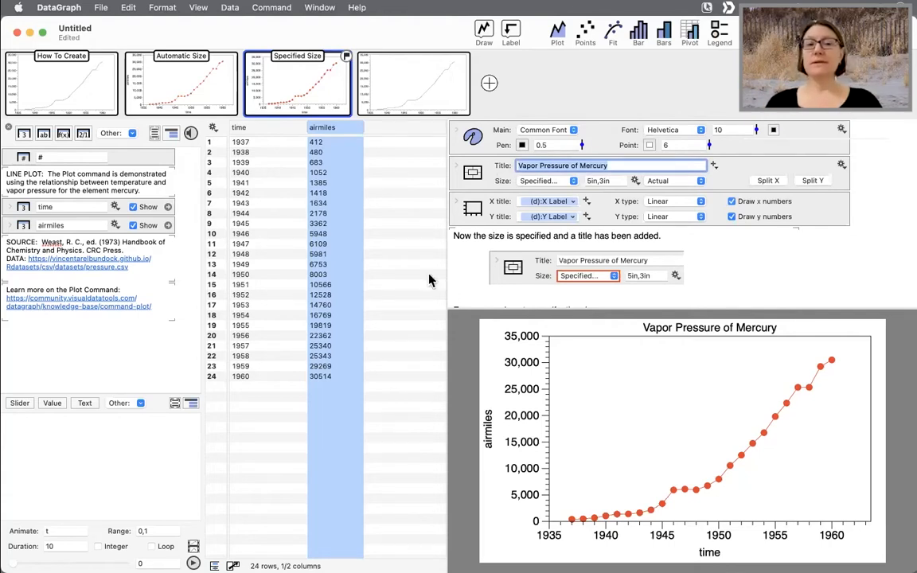
left_click(379, 301)
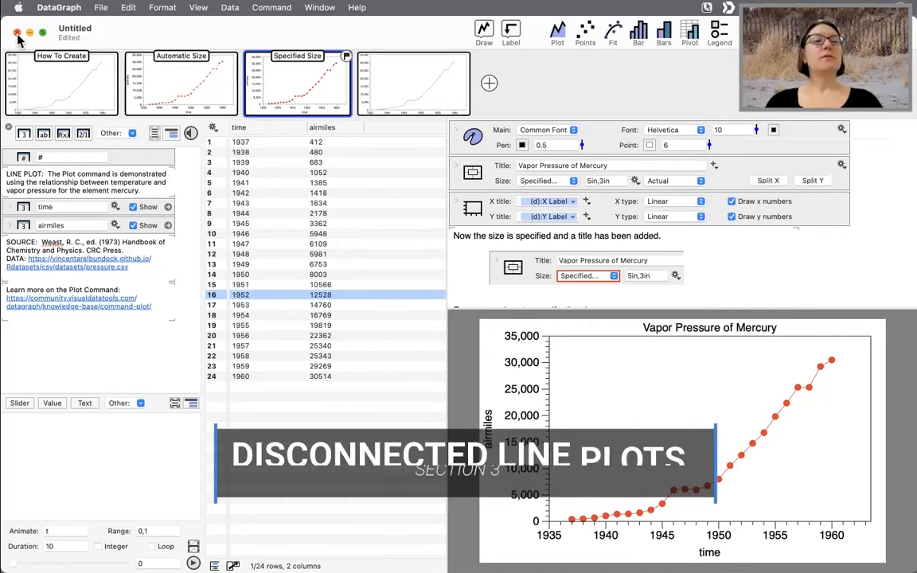
- Close the untitled document, deleting it without saving, and open the DISCONNECTED LINES example
key("super+w")
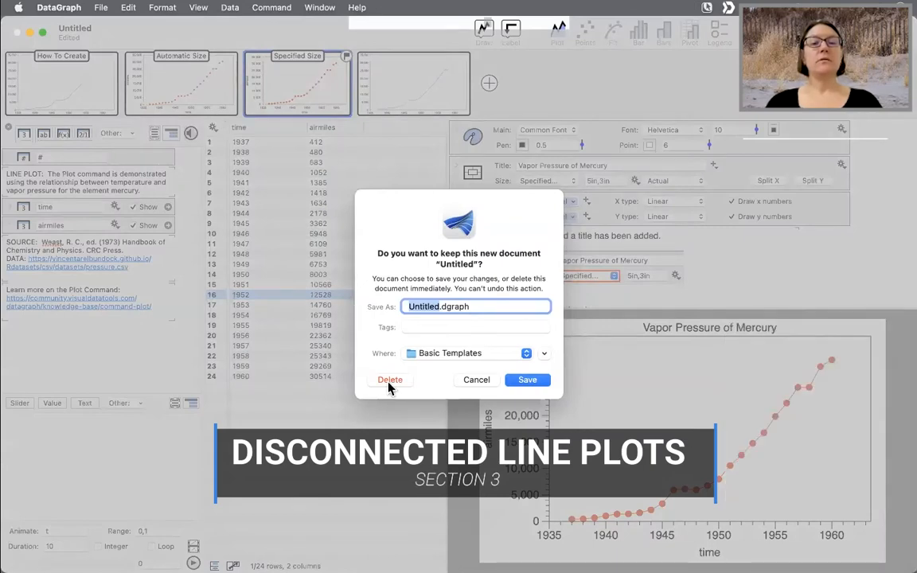
left_click(389, 377)
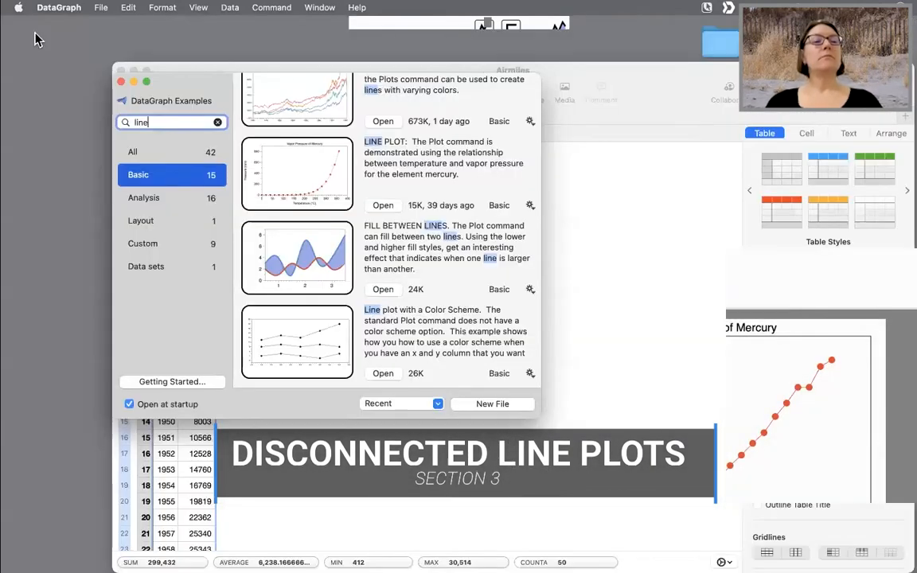
scroll(337, 175, "up", 5)
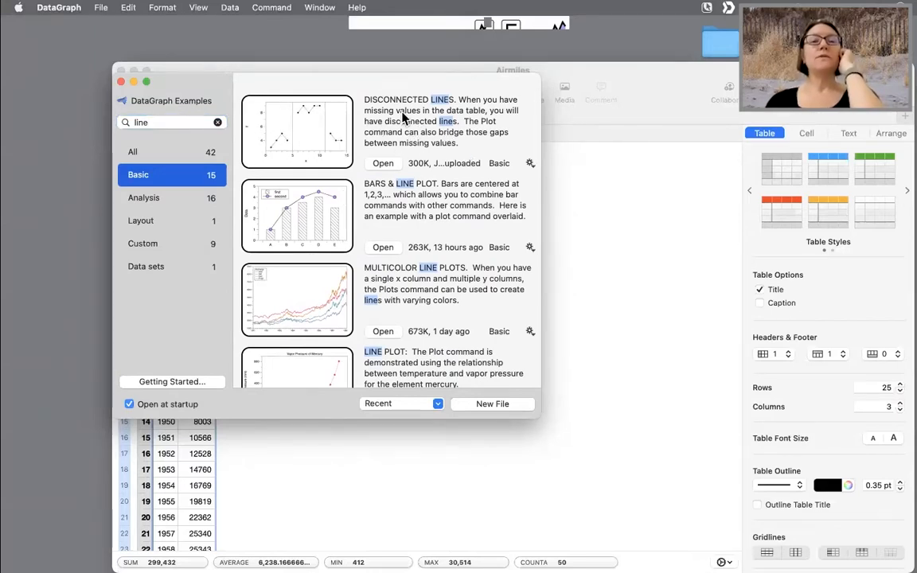
left_click(383, 163)
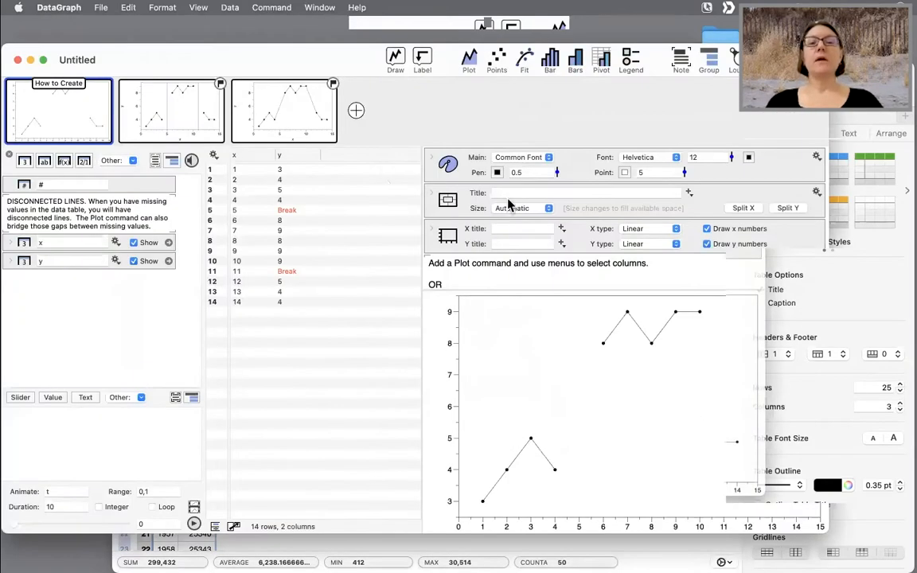
- Read the How to Create instructions and the Break entries in the y column
scroll(536, 195, "down", 3)
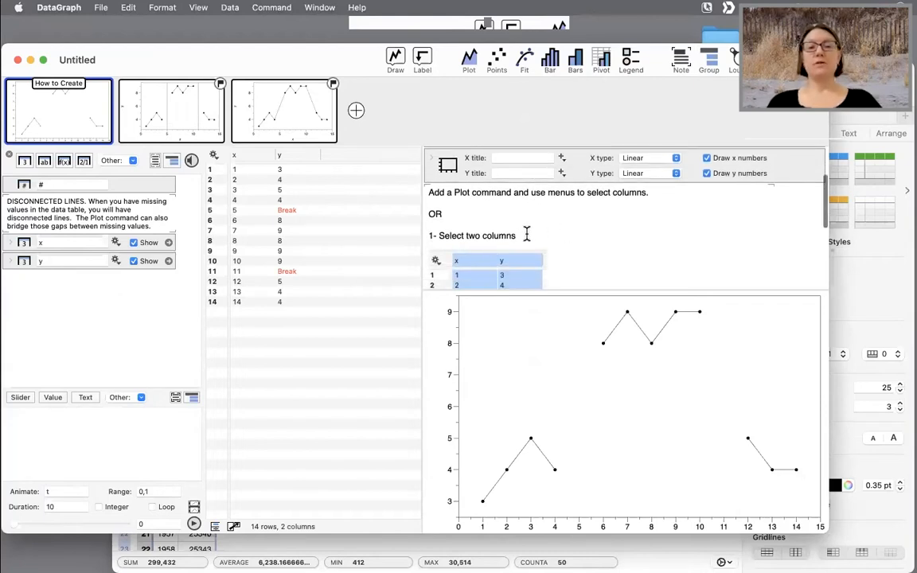
left_click_drag(526, 236, 413, 235)
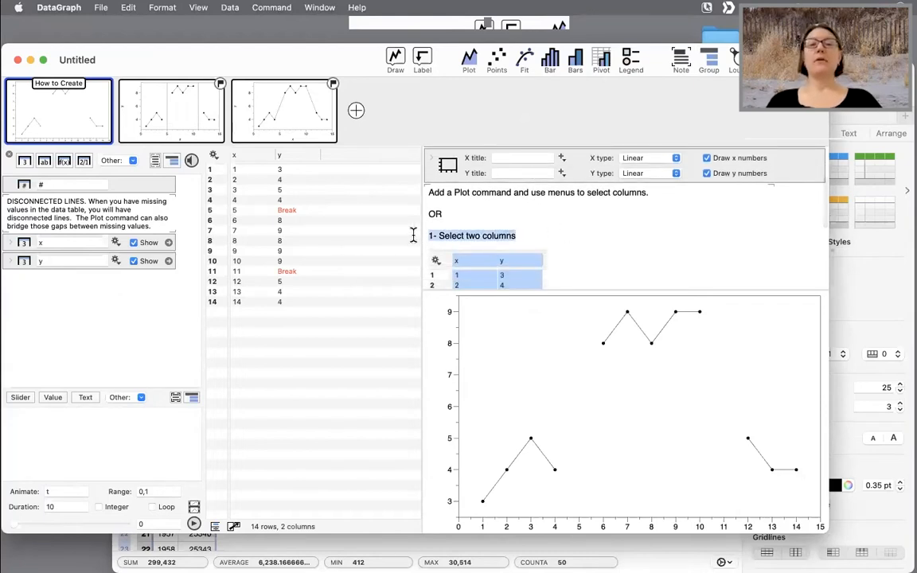
scroll(594, 231, "down", 2)
scroll(593, 233, "down", 5)
left_click(615, 229)
scroll(501, 232, "up", 4)
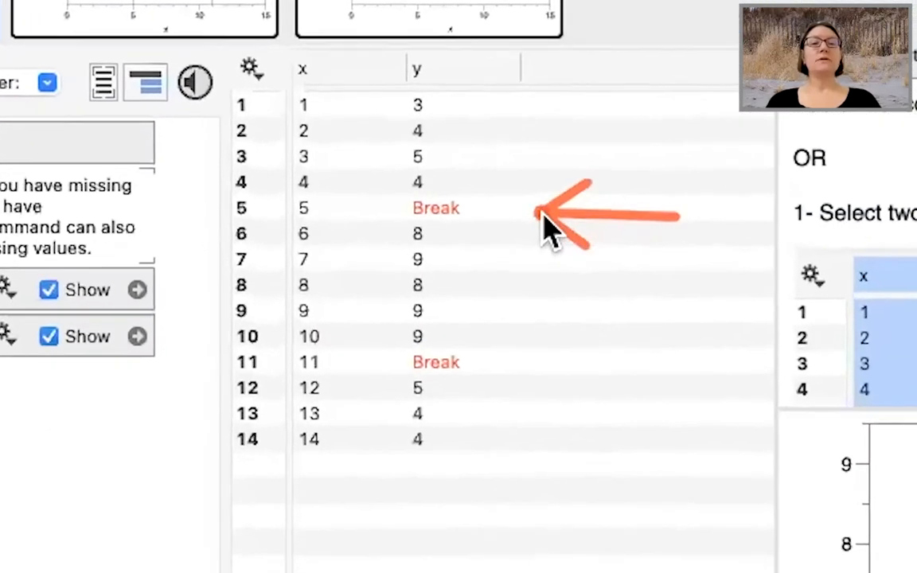
left_click_drag(542, 213, 528, 212)
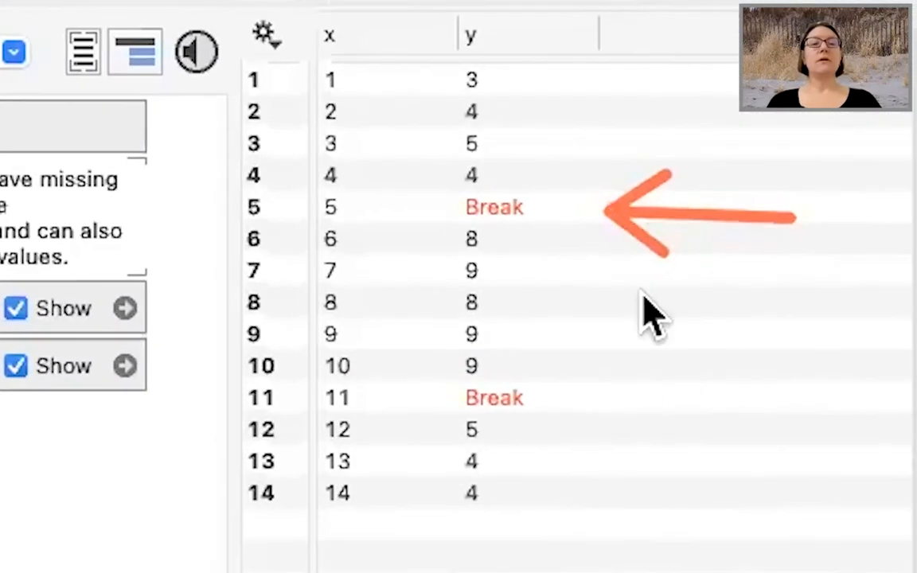
left_click_drag(622, 363, 621, 364)
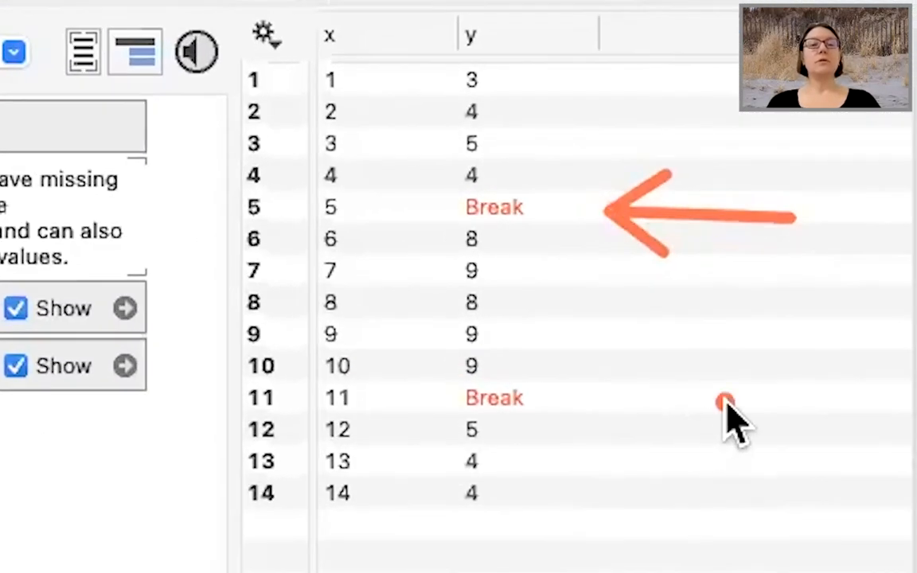
mouse_move(725, 402)
left_mouse_down()
mouse_move(581, 400)
mouse_move(570, 414)
left_mouse_up()
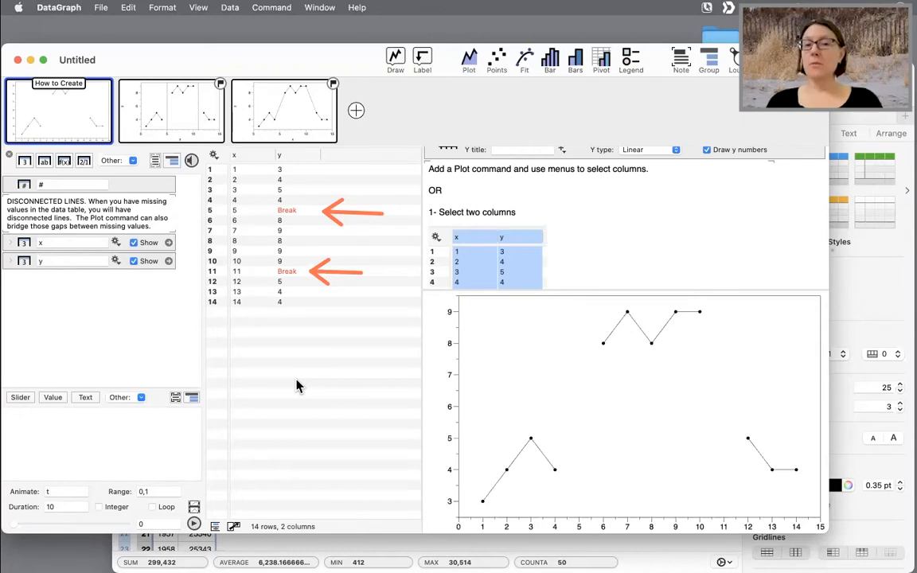
left_click(286, 210)
left_click(297, 231)
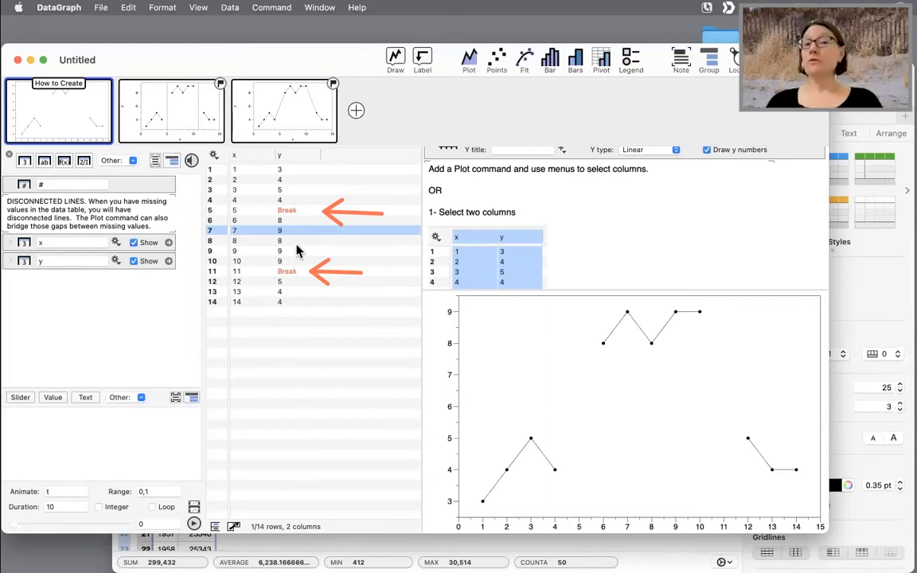
left_click(294, 210)
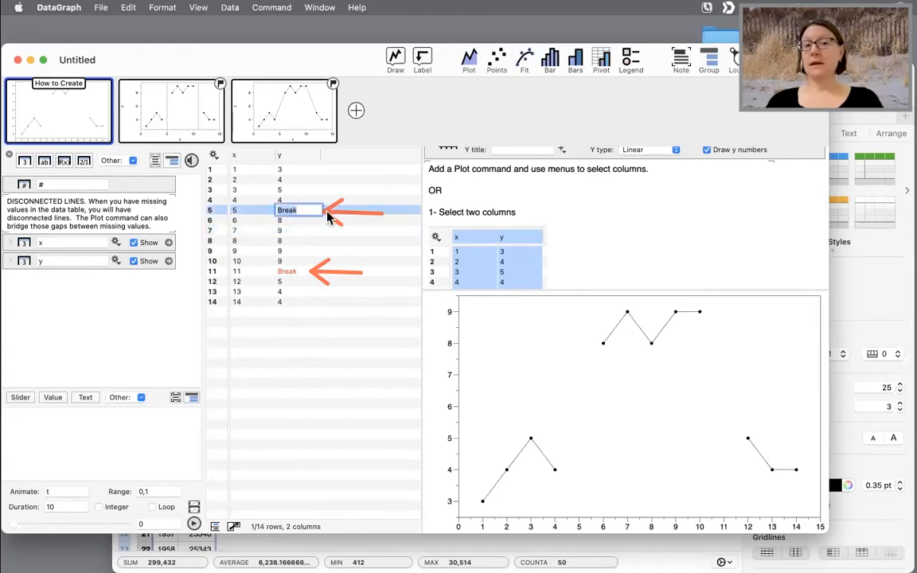
left_click(310, 232)
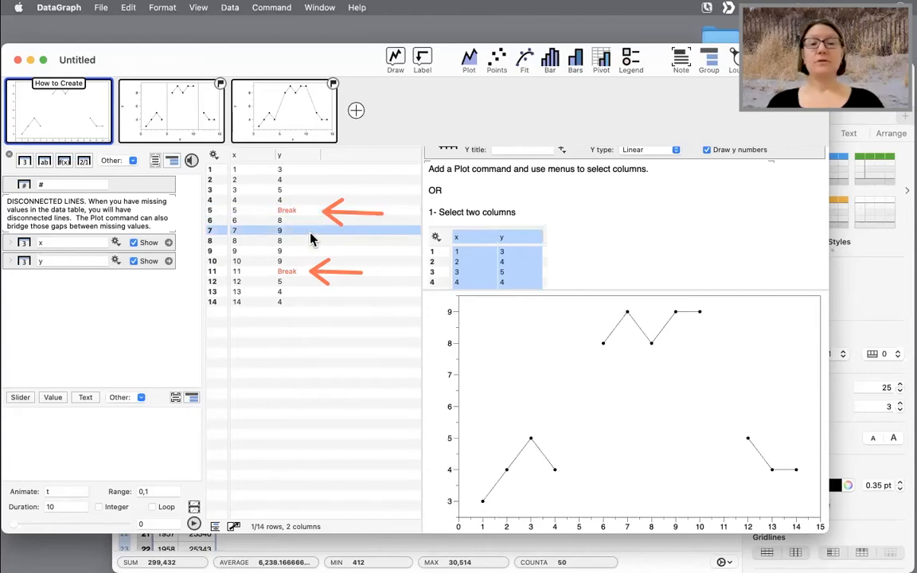
key("super+z")
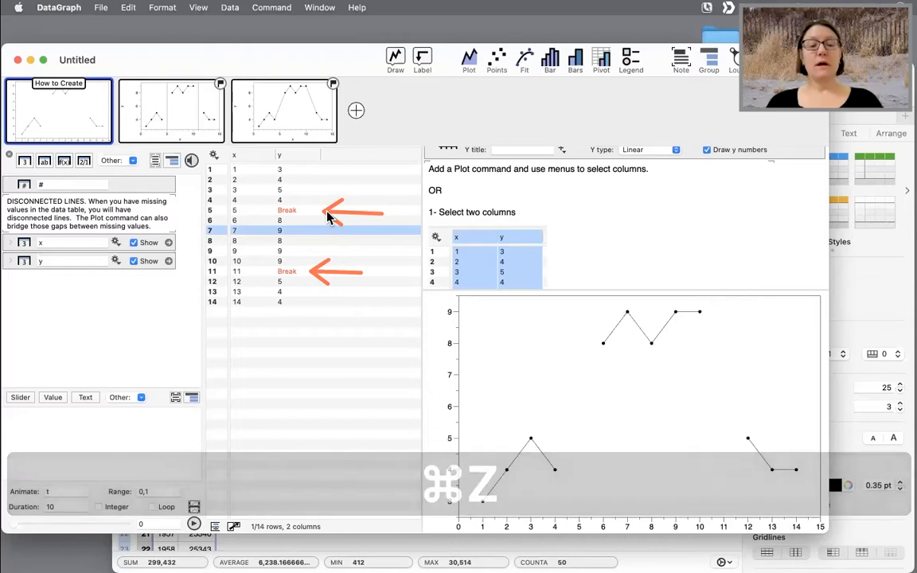
key("ctrl+z")
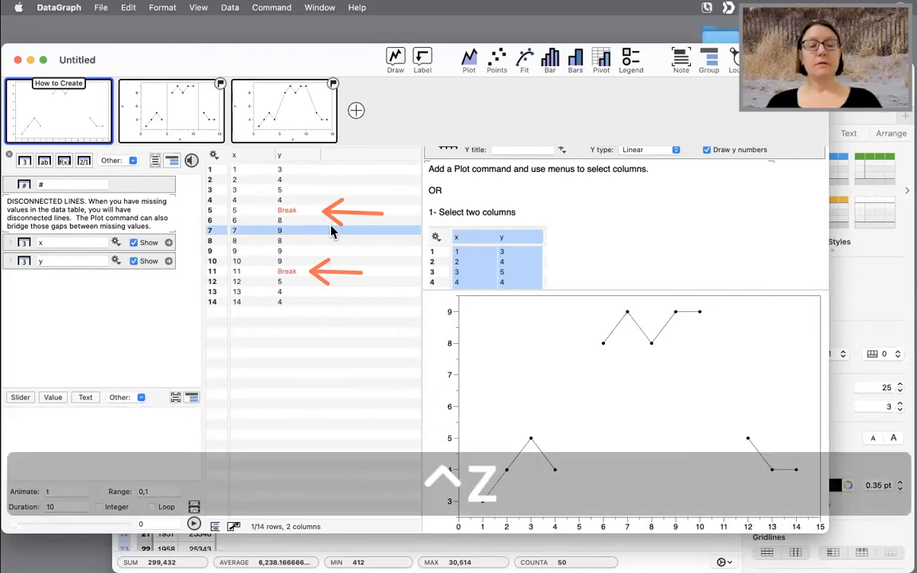
key("ctrl+x")
left_click(319, 311)
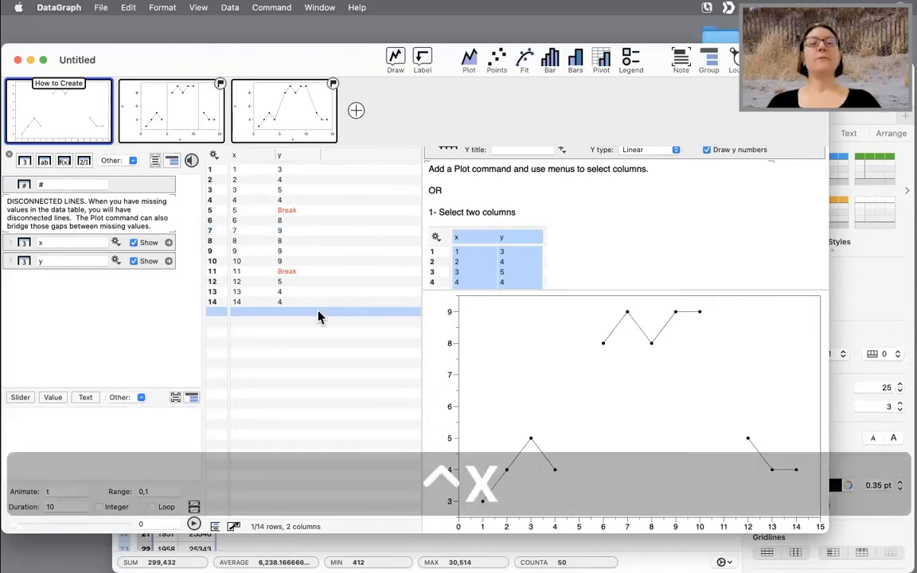
- Delete the Break value in row 5 of the y column, then undo the deletion
left_click(280, 214)
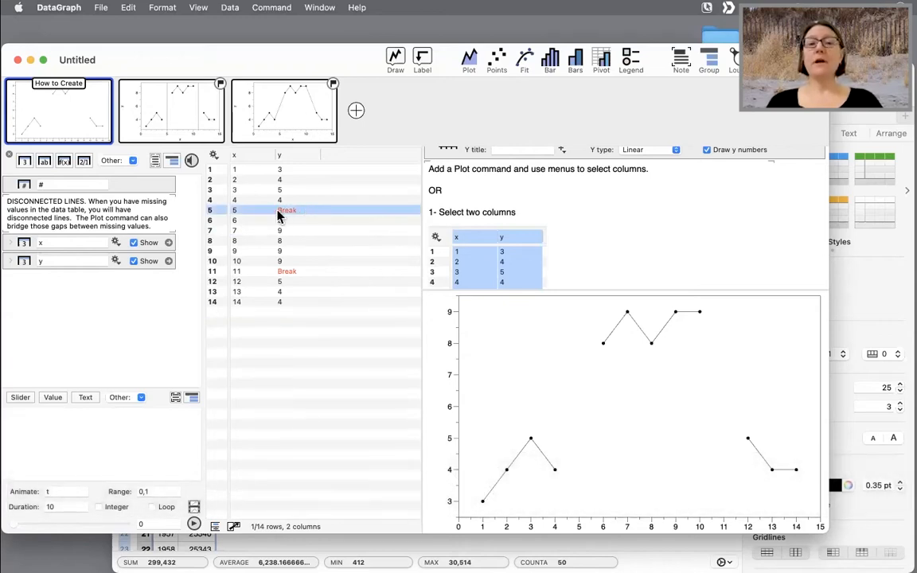
left_click(288, 214)
left_click(287, 271)
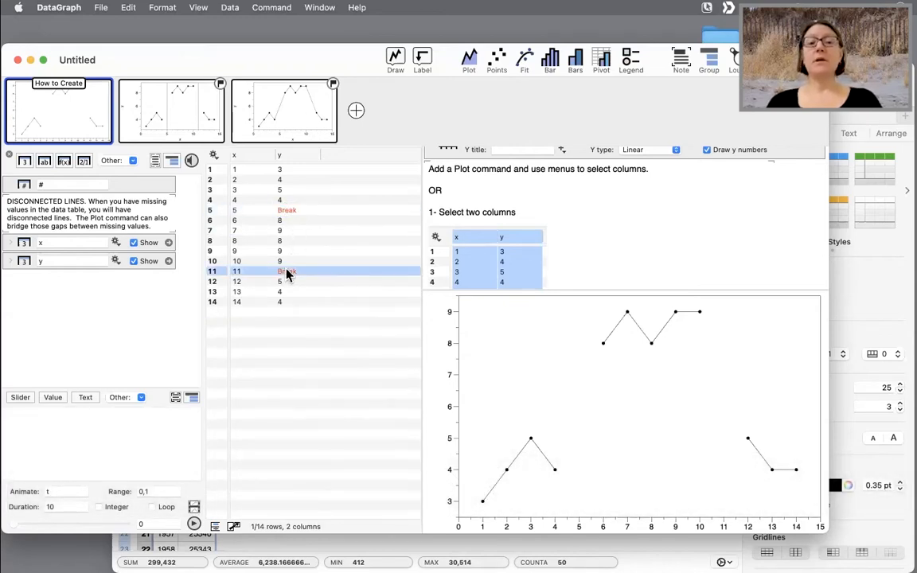
double_click(296, 213)
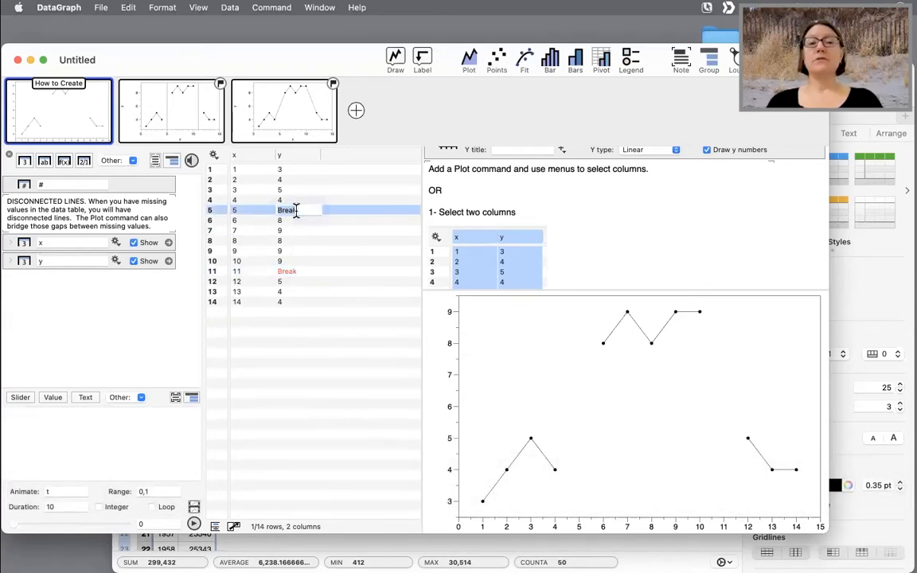
key("BackSpace")
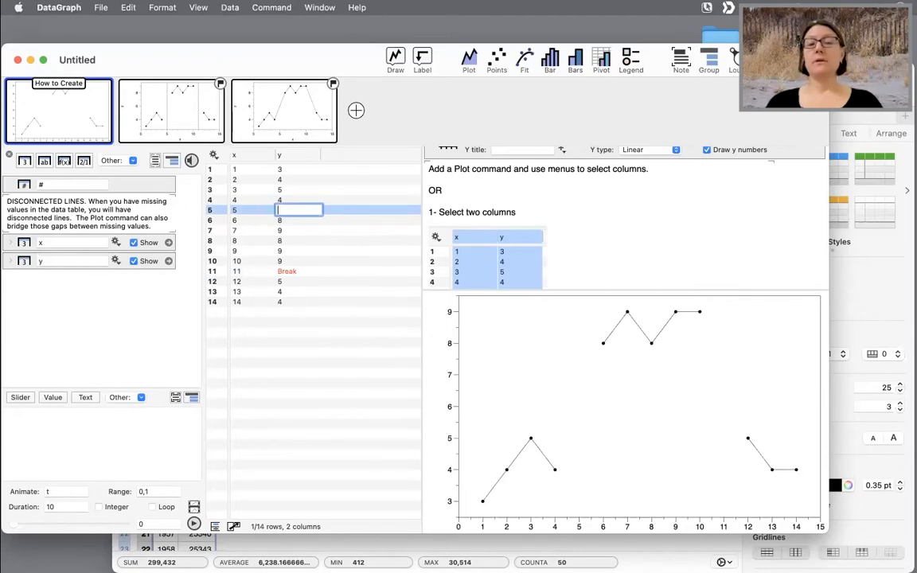
left_click(348, 353)
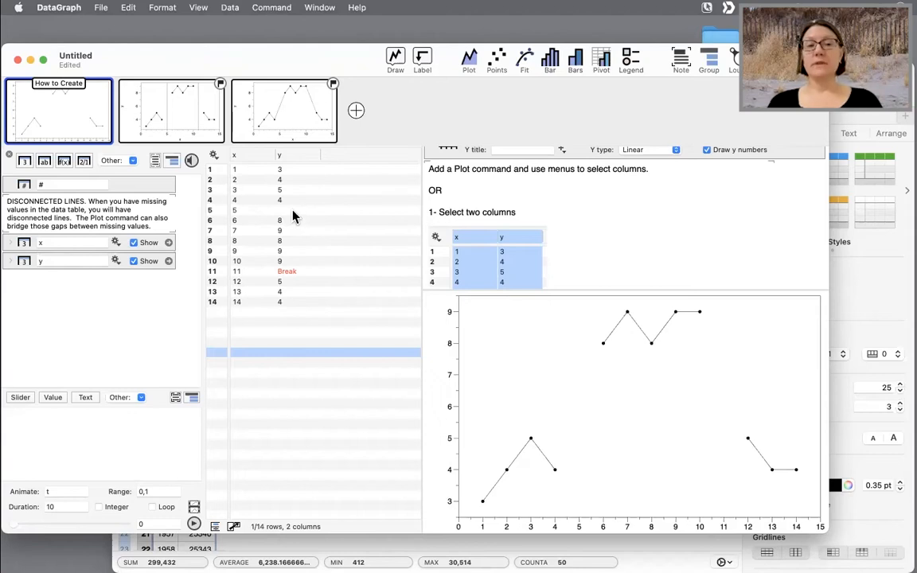
key("super+z")
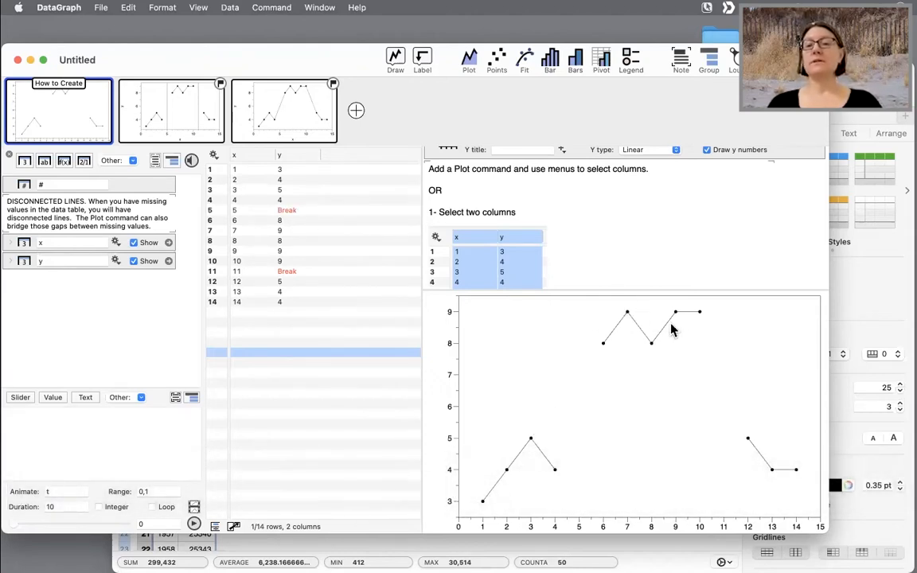
- Open the second example page and read its instructions on the Lines command emphasizing the breaks
scroll(589, 209, "down", 5)
scroll(589, 208, "up", 4)
scroll(584, 229, "down", 5)
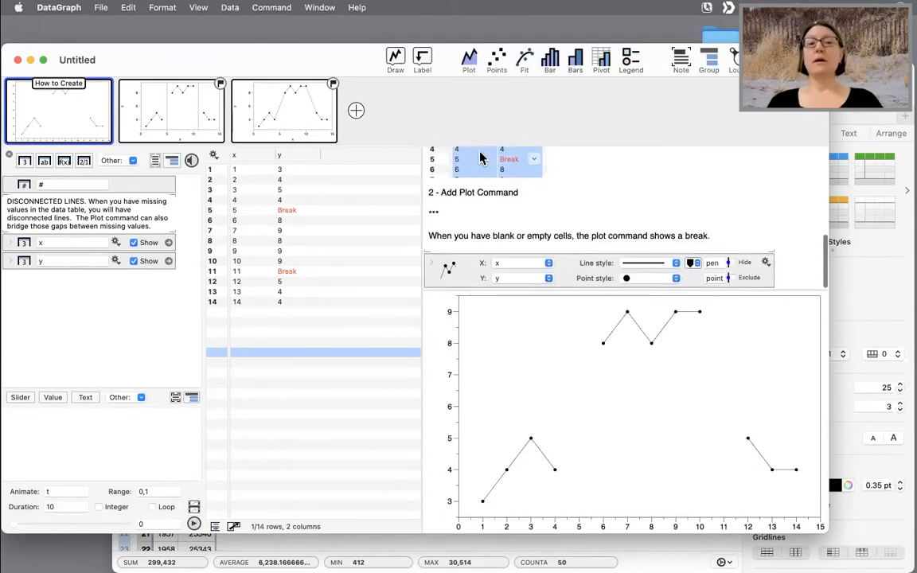
left_click(181, 117)
scroll(602, 243, "down", 2)
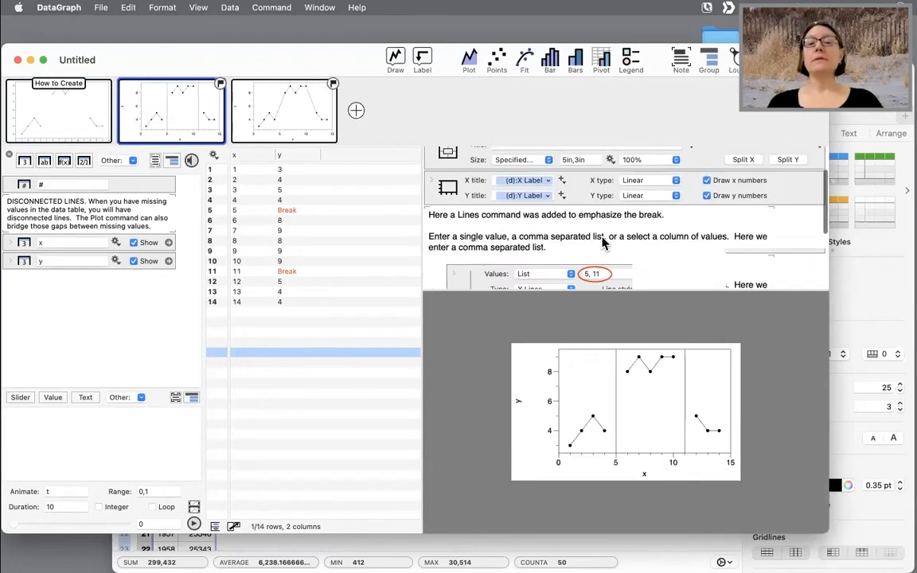
scroll(602, 243, "down", 1)
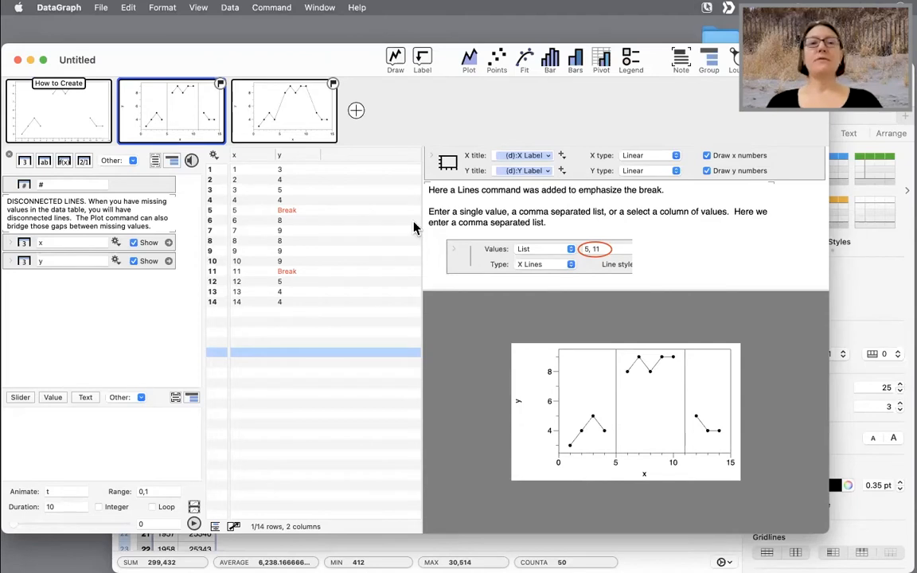
- Maximize the window, widen the graph area and set the example graph's zoom to 150%
double_click(272, 59)
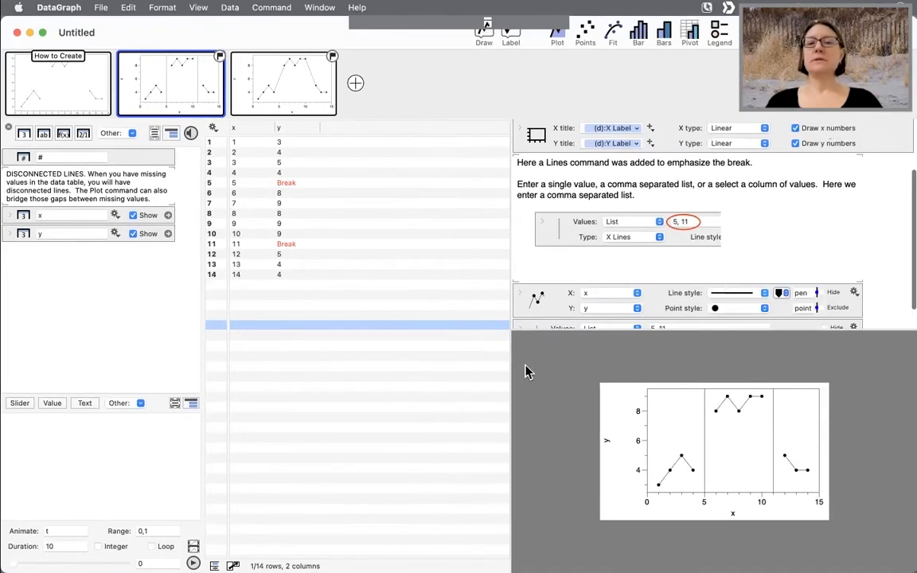
left_click_drag(506, 365, 377, 361)
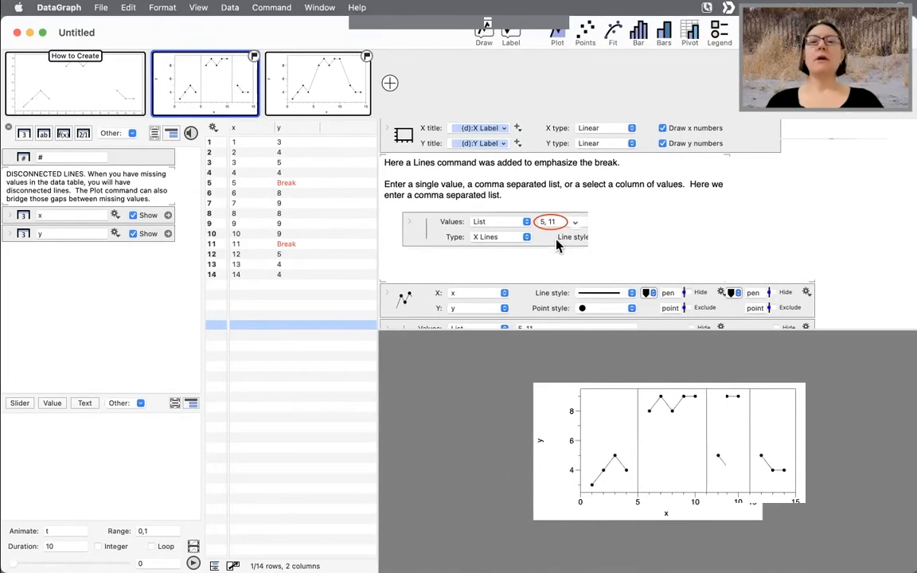
left_click(592, 183)
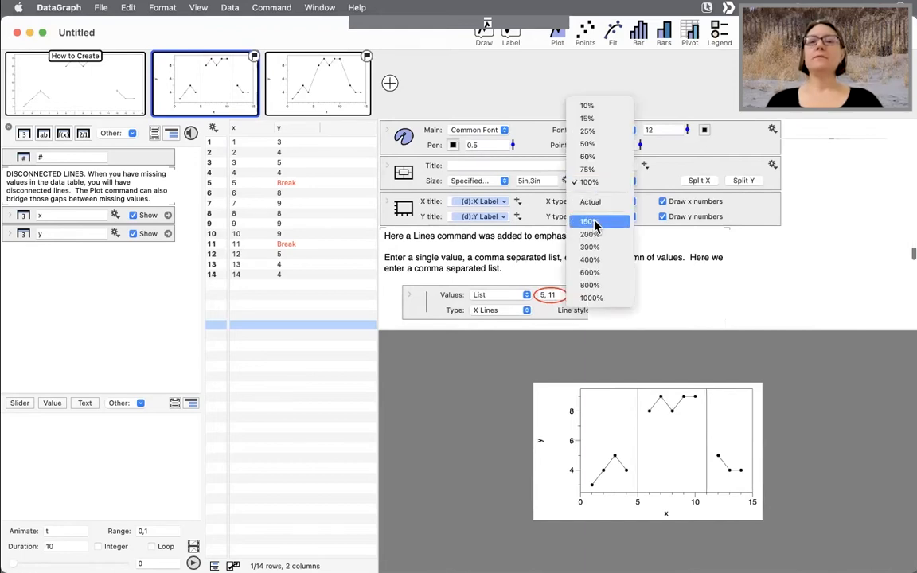
left_click(590, 221)
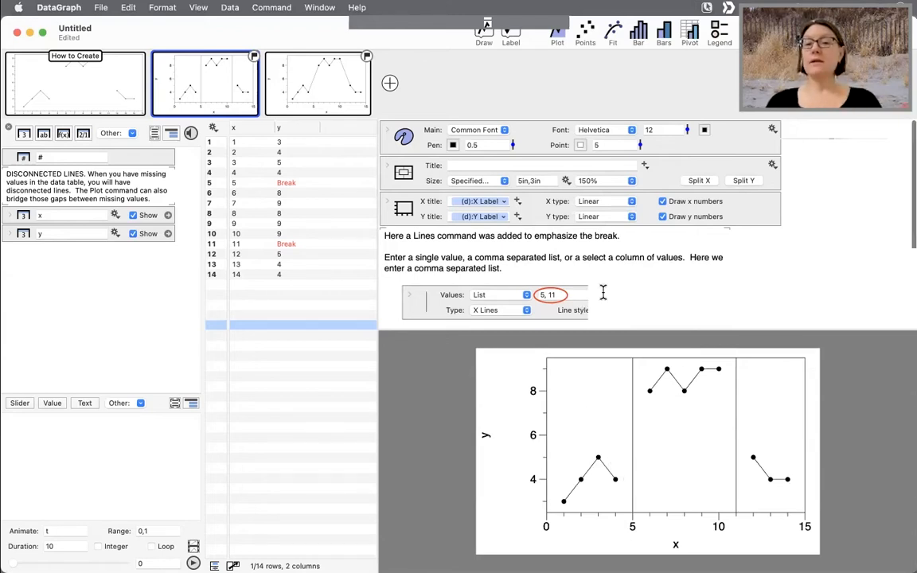
- Add a new page and plot the y column against x with filled-circle point markers
left_click(389, 83)
left_click_drag(256, 130, 302, 131)
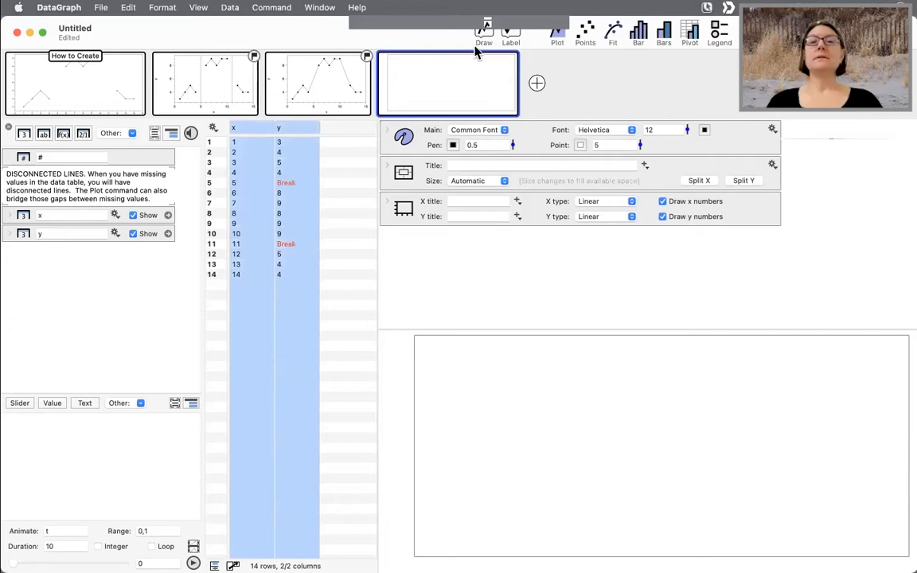
left_click(557, 34)
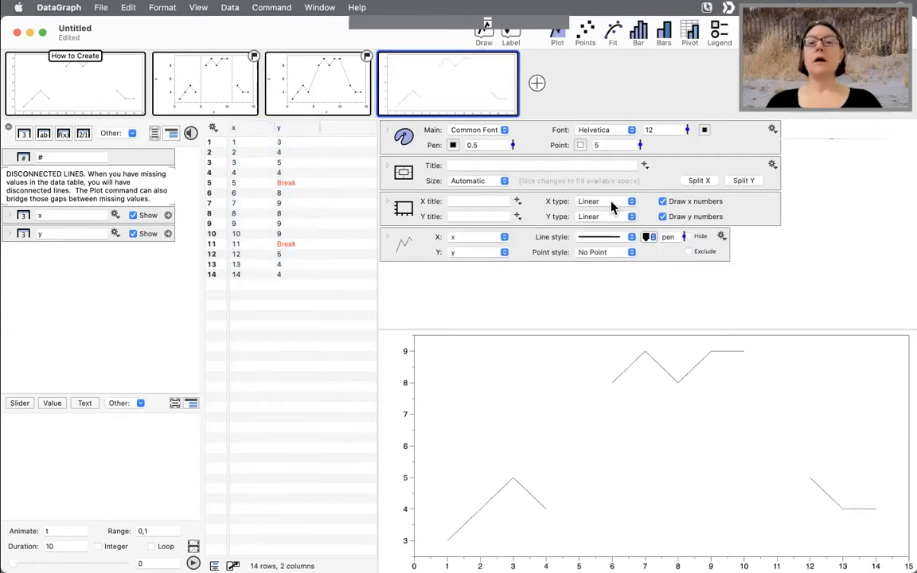
left_click(613, 254)
left_click(606, 286)
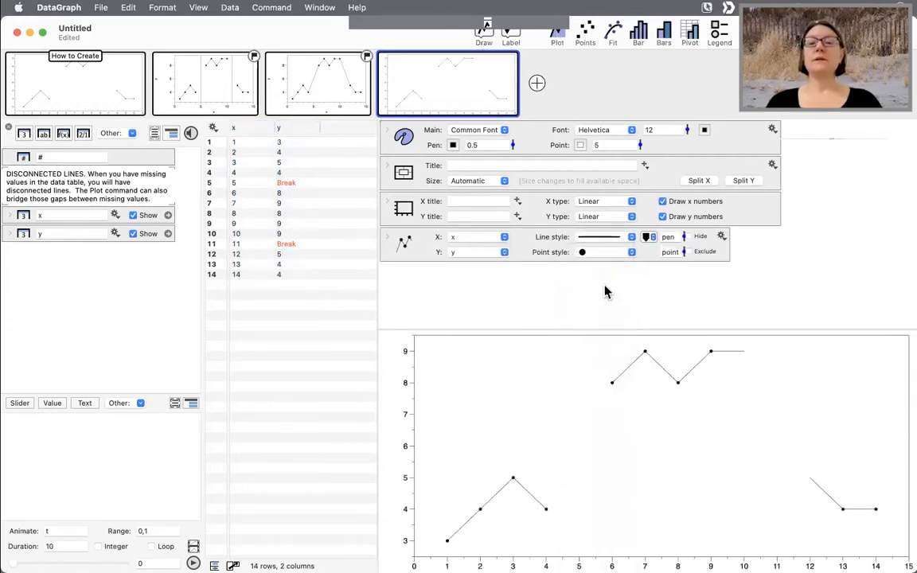
- Add a Lines command drawing a vertical X line at the value 5
left_click(485, 35)
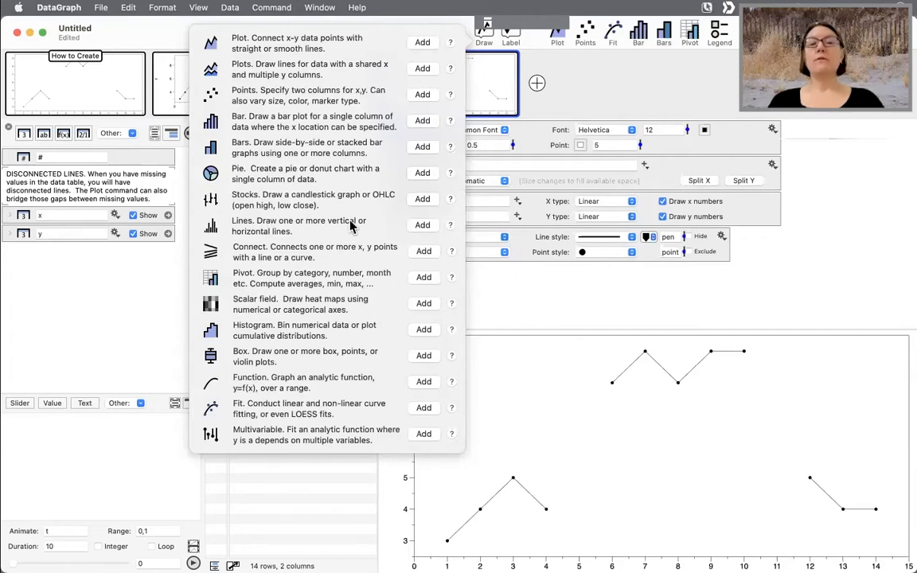
left_click(424, 226)
left_click(472, 282)
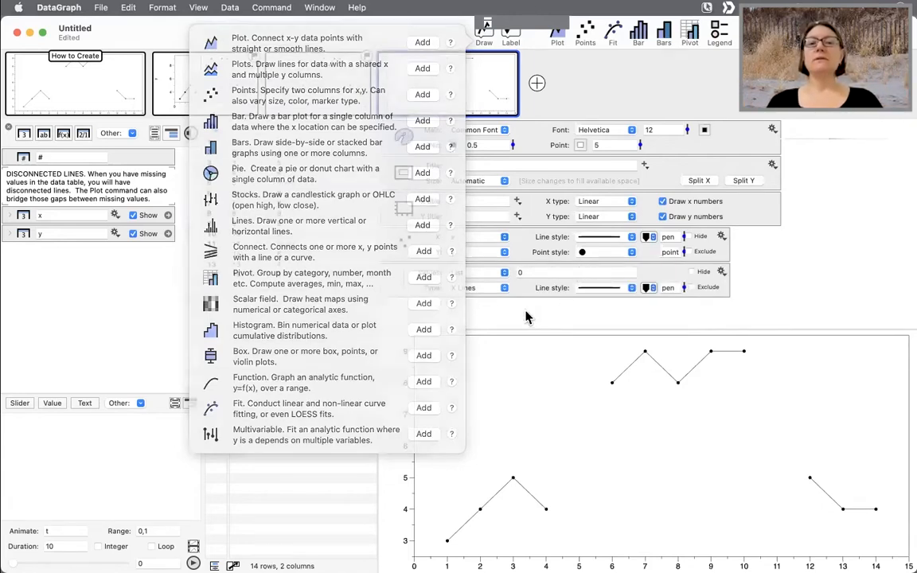
left_click(548, 272)
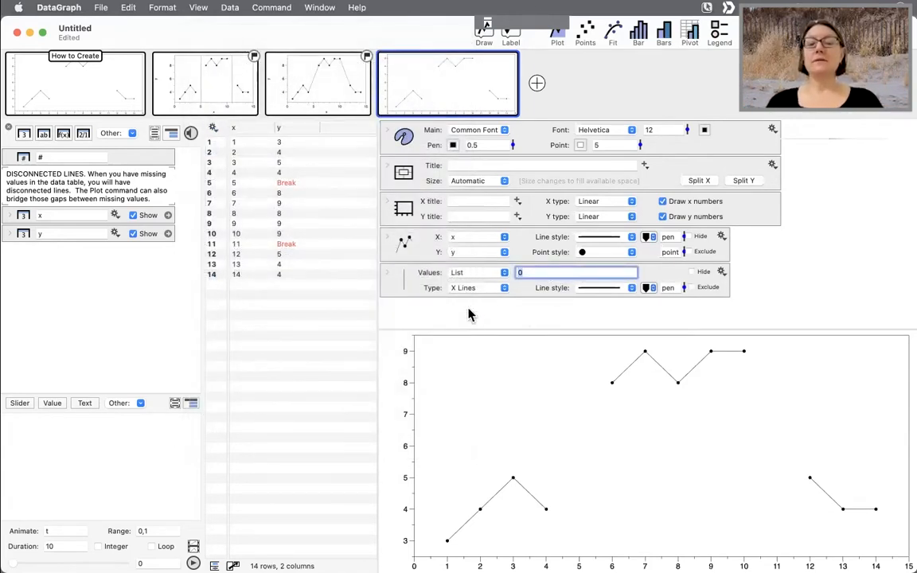
type("5")
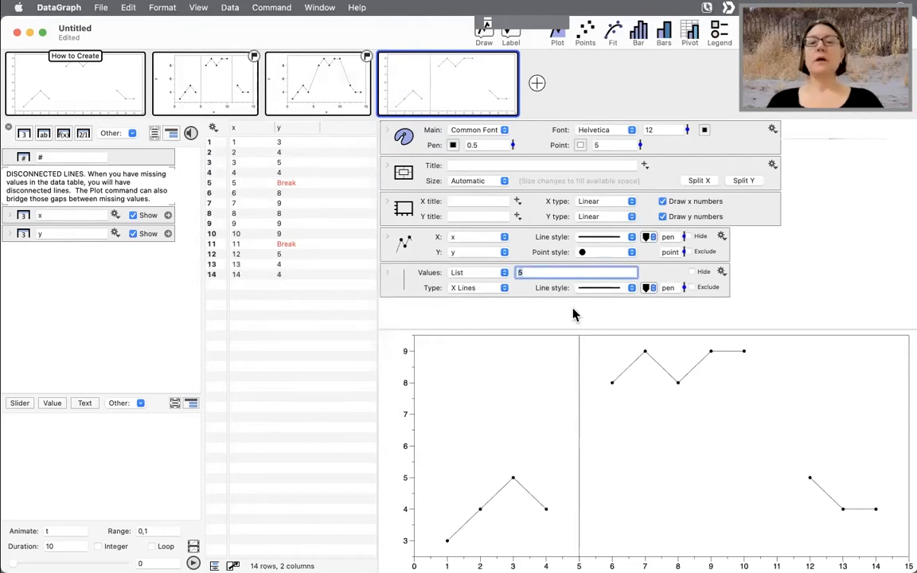
- Thicken the X lines to a width of 5 and set their values to 5,11
left_click(683, 288)
left_click_drag(683, 291, 681, 263)
type(",")
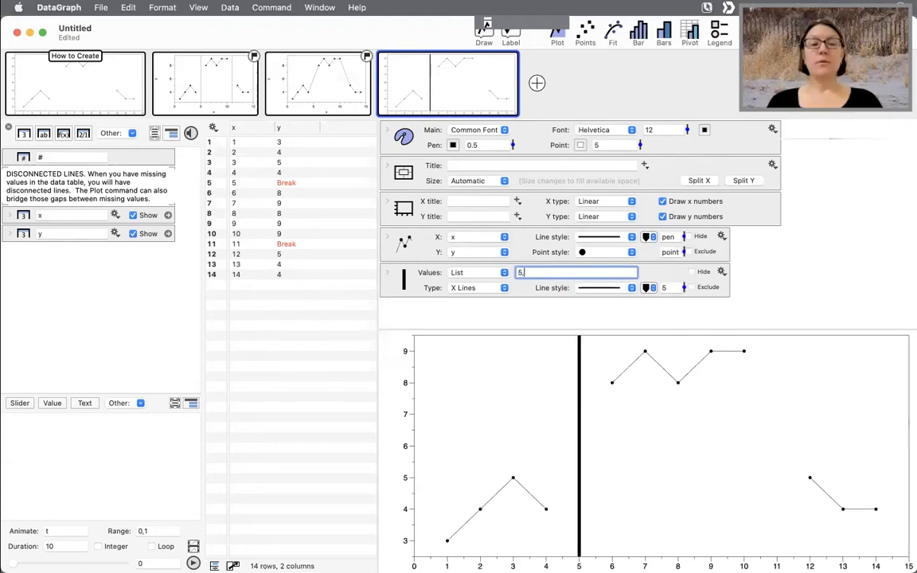
type("11")
key("Return")
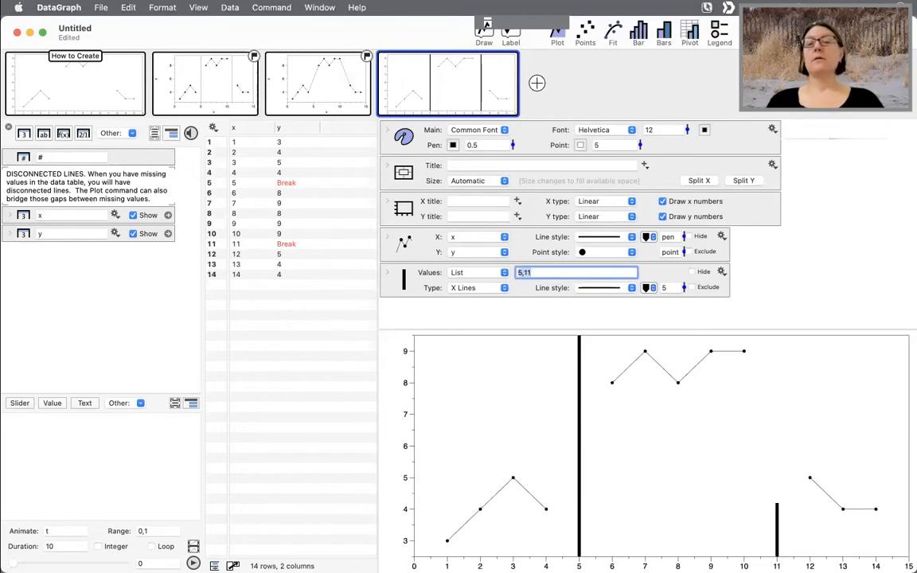
left_click(566, 313)
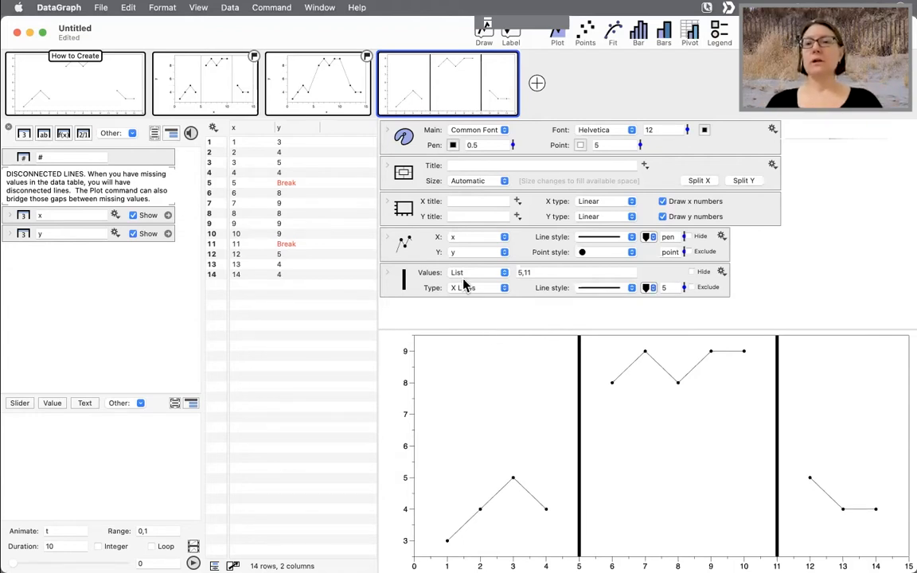
- Open the third example page and examine the Bridge gaps in data option of its Plot command
left_click(322, 94)
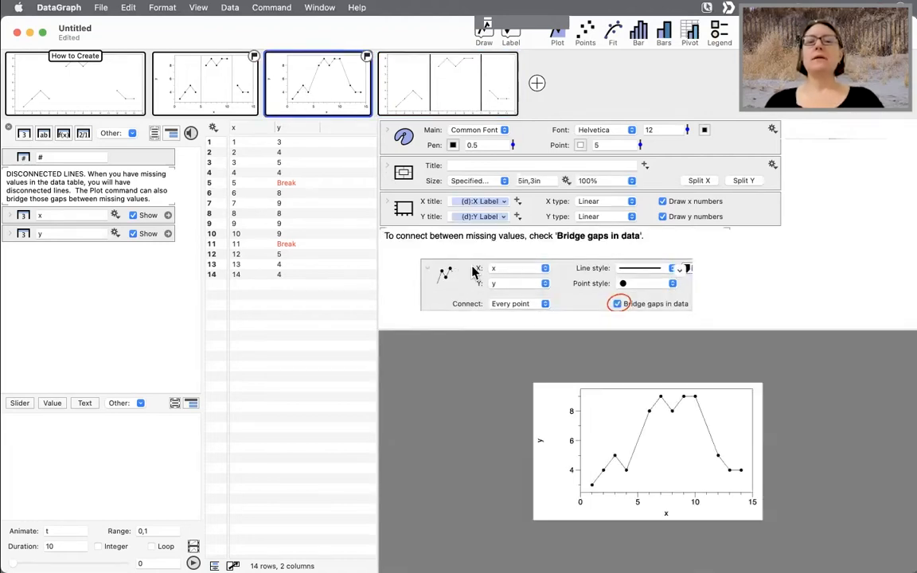
scroll(474, 273, "down", 1)
scroll(473, 272, "up", 1)
scroll(474, 266, "down", 1)
scroll(475, 265, "down", 4)
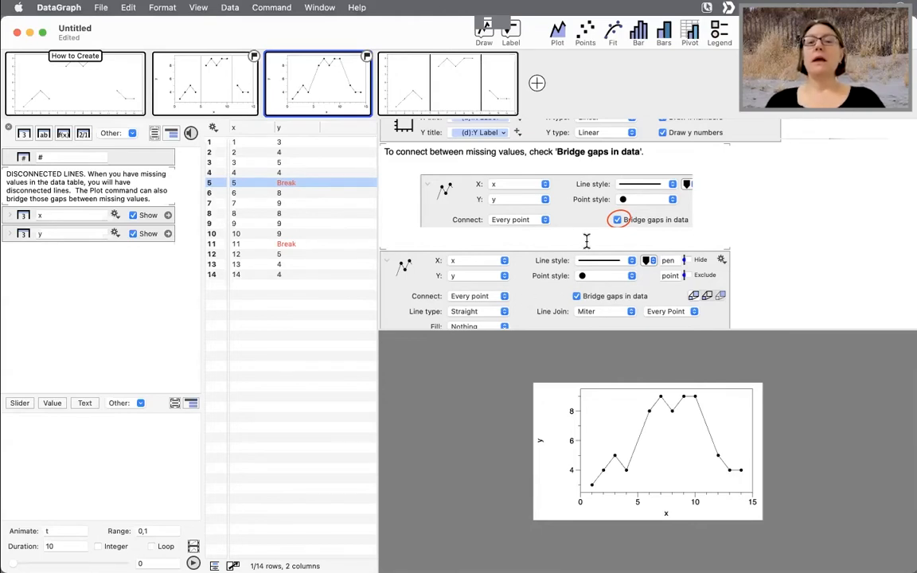
scroll(390, 274, "down", 3)
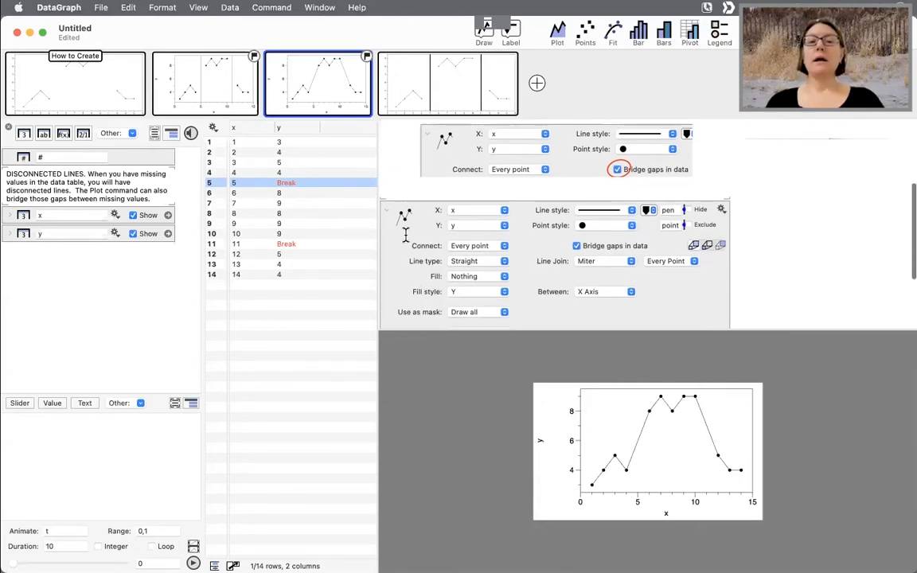
scroll(407, 279, "up", 5)
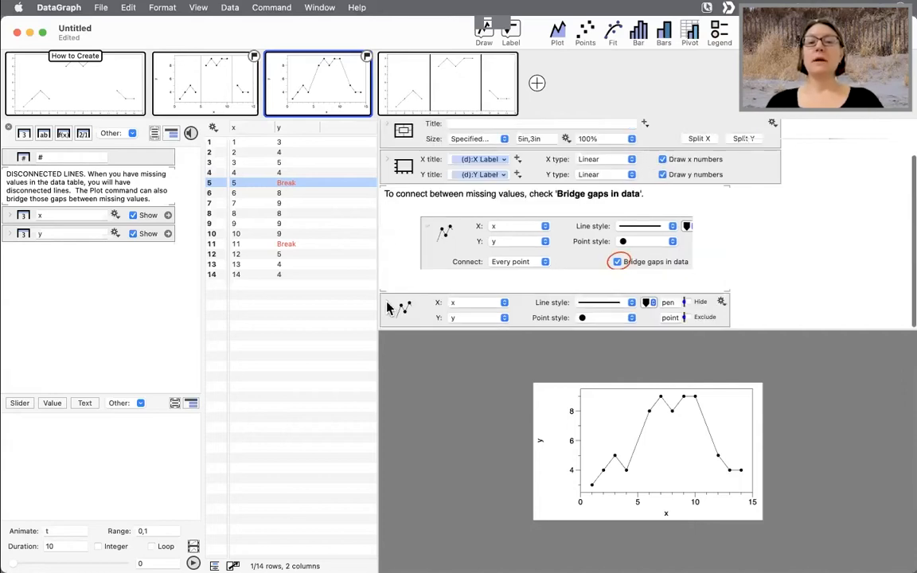
scroll(410, 275, "down", 8)
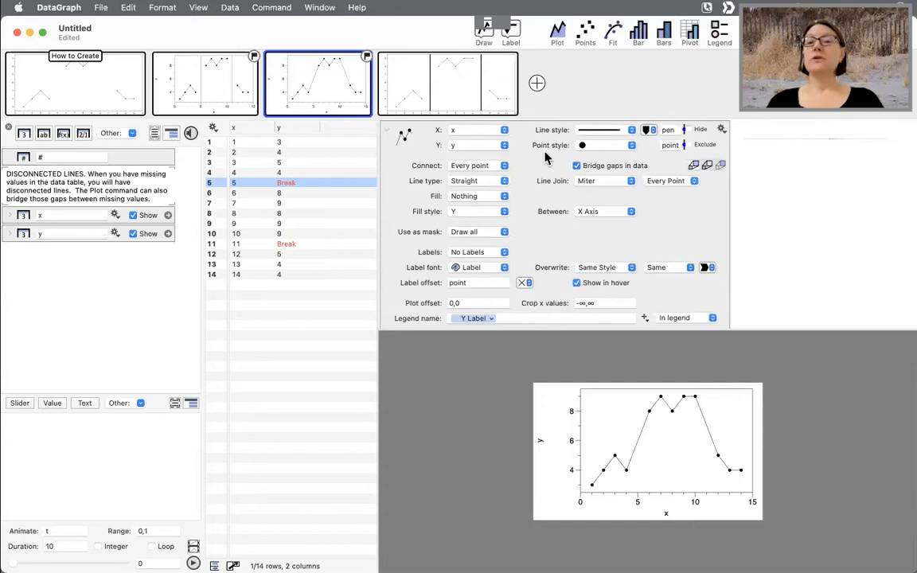
left_click(576, 166)
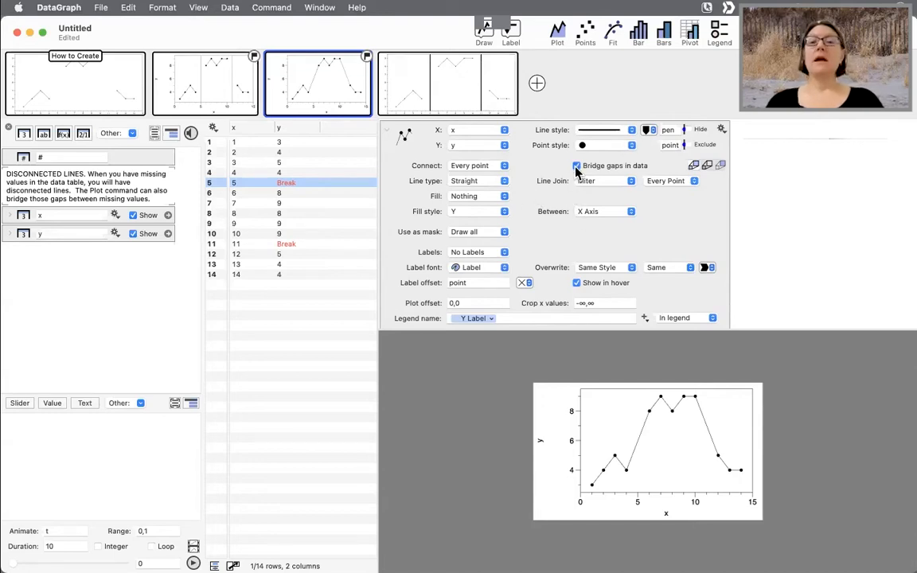
- Toggle the Plot command's Bridge gaps in data option off and back on to compare the lines
left_click(577, 166)
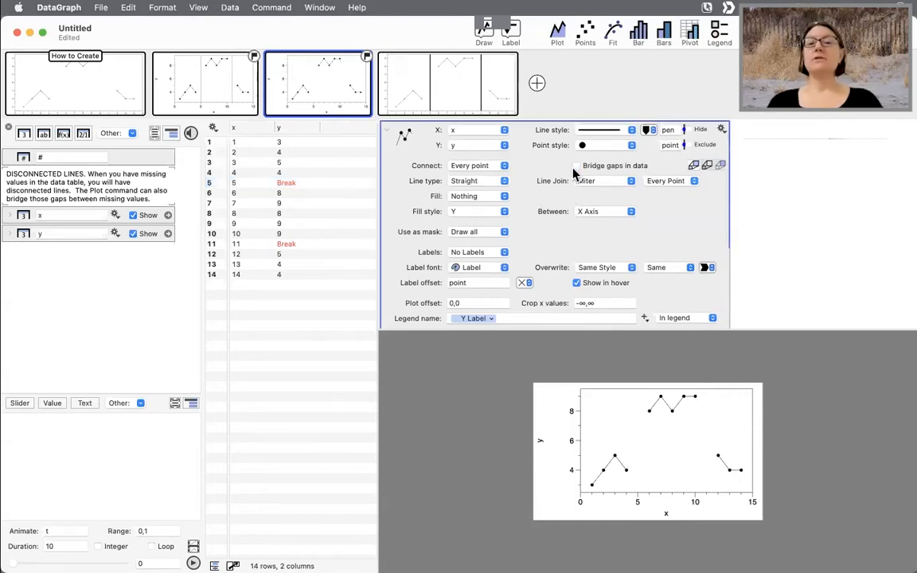
left_click(576, 166)
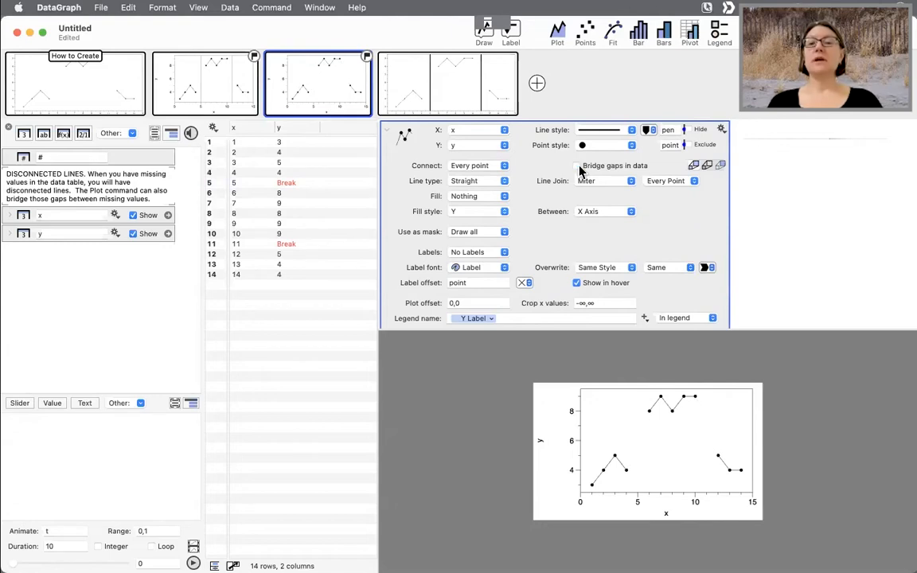
left_click(576, 165)
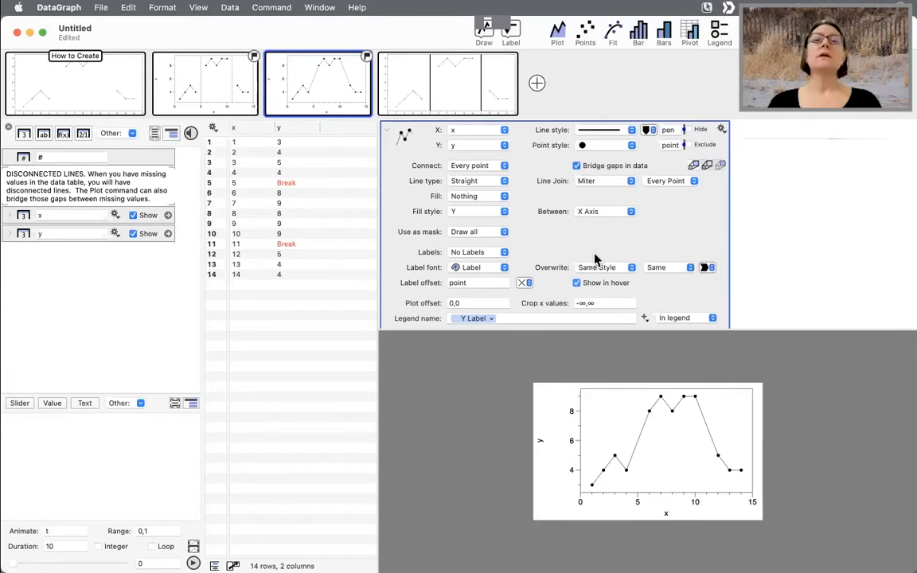
- Open the MULTICOLOR LINE PLOTS example from the examples browser
left_click(29, 33)
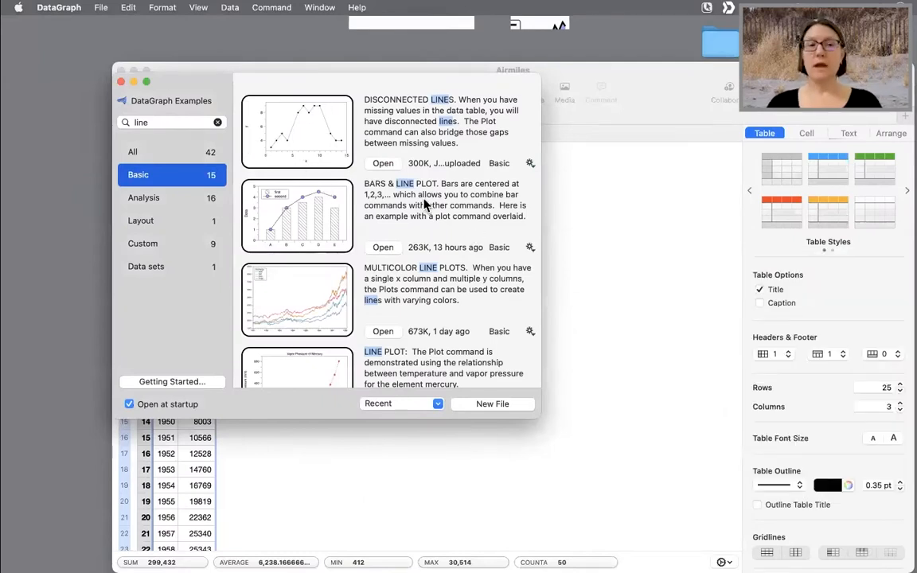
scroll(468, 287, "down", 3)
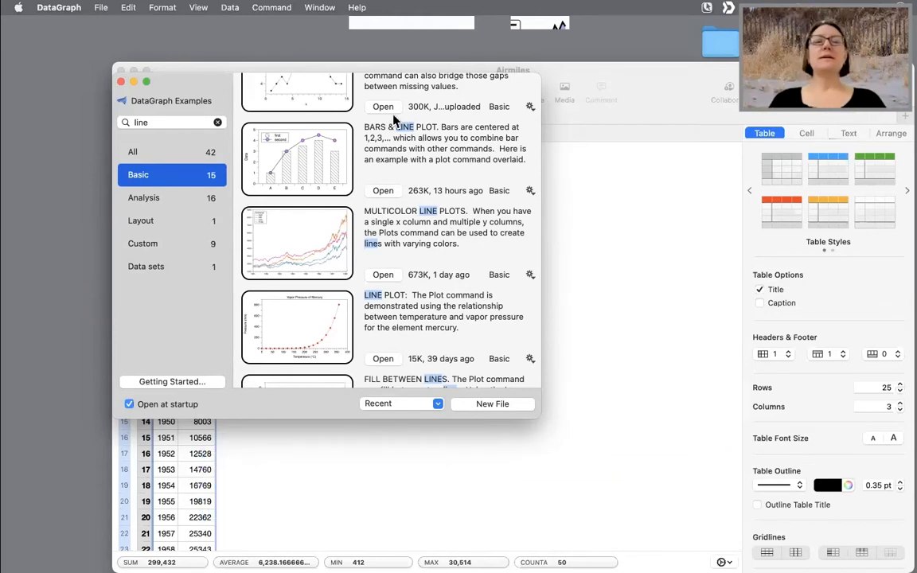
scroll(386, 220, "up", 3)
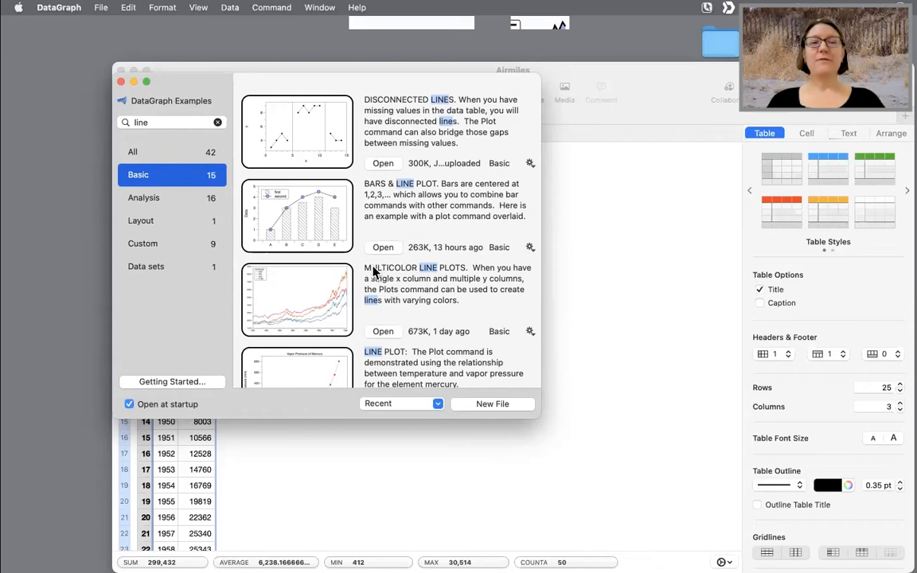
left_click(383, 331)
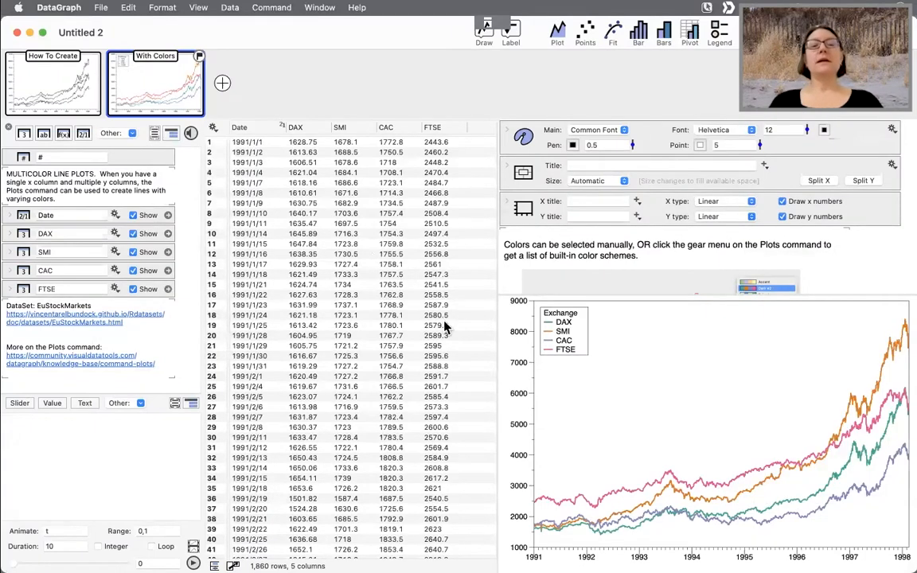
- Select the Date through FTSE columns and add a Plots command graphing them on a new page
left_click(263, 130)
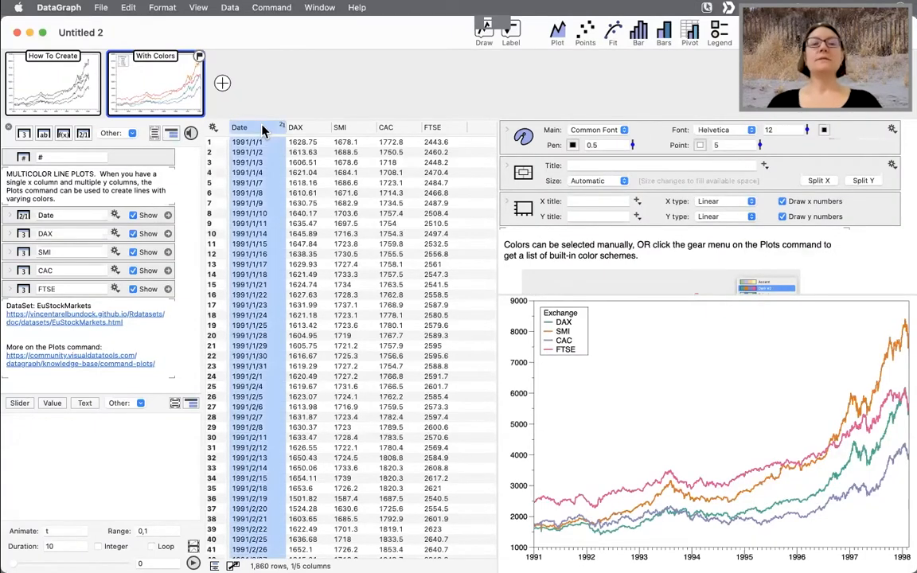
left_click(302, 130)
left_click(350, 130)
left_click(403, 129)
left_click(434, 128)
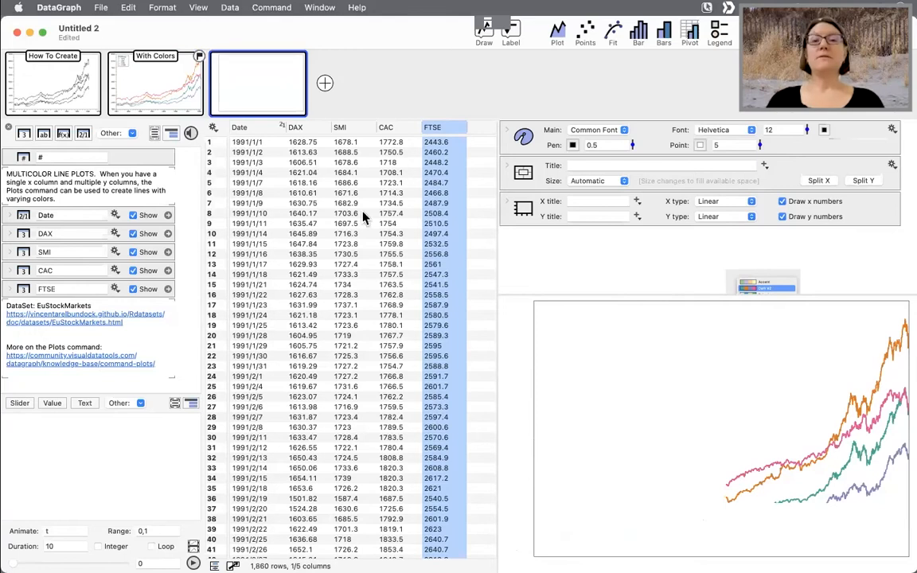
left_click(251, 128)
left_click(432, 129, "shift")
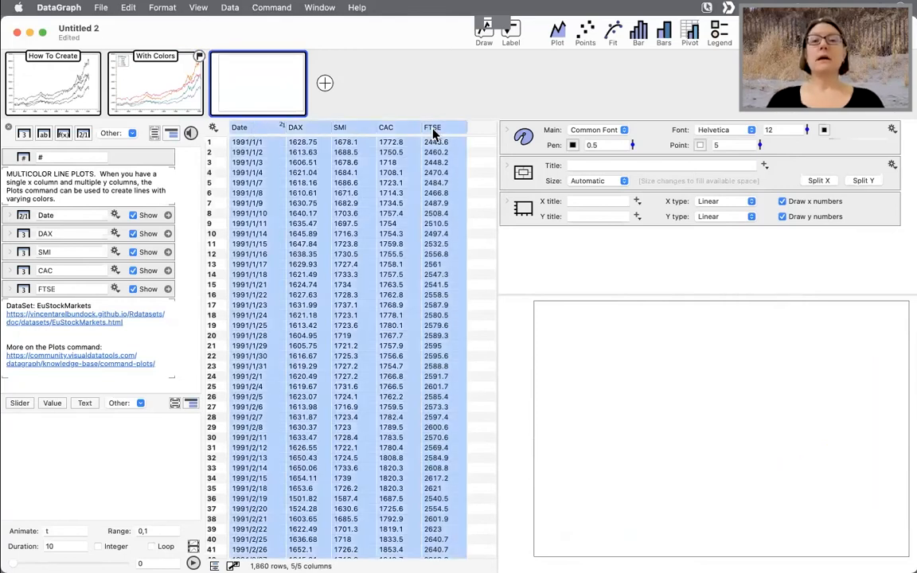
left_click(487, 36)
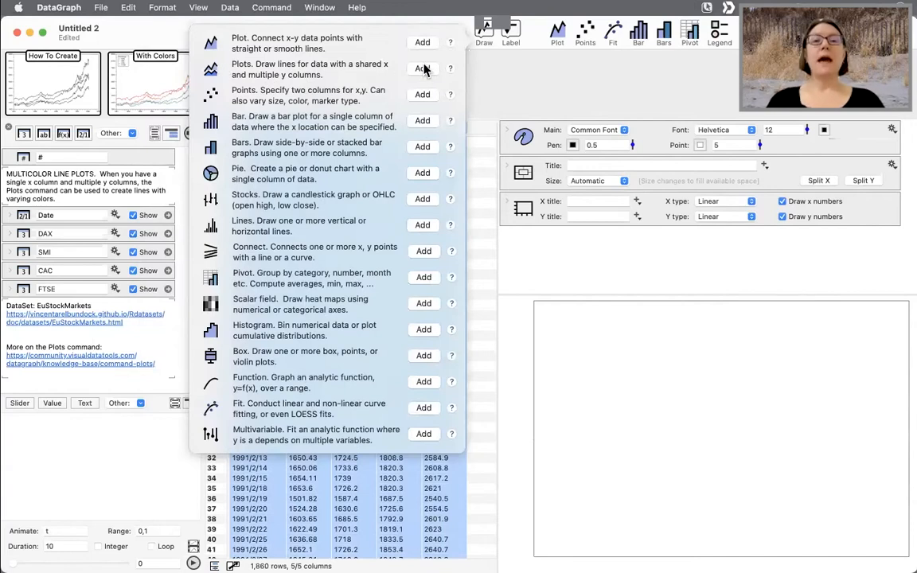
left_click(424, 69)
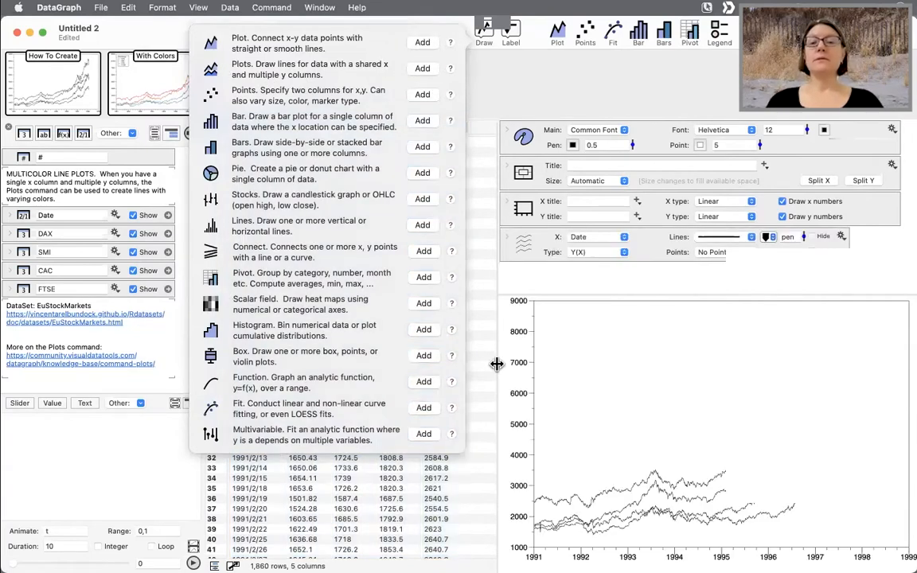
left_click(573, 376)
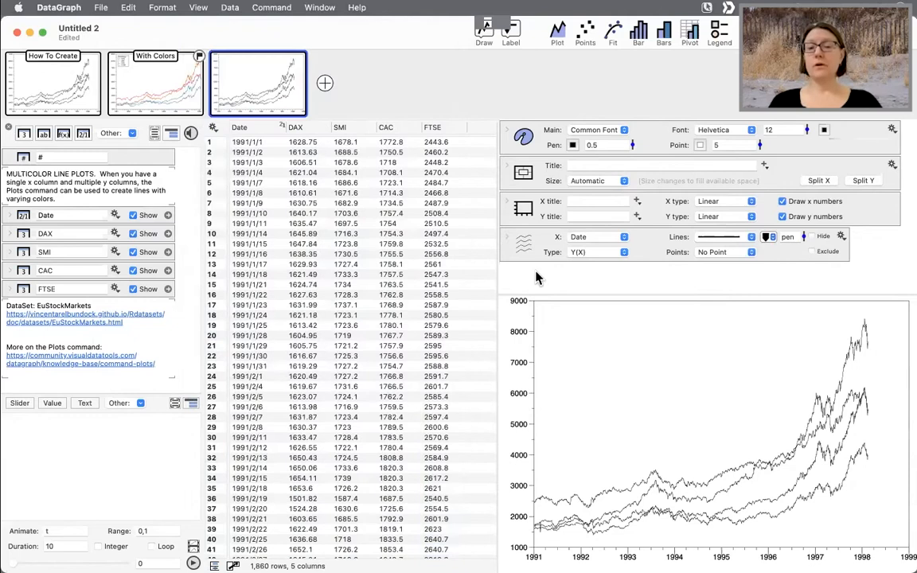
- Add another page and plot Date against DAX, SMI, CAC and FTSE as separate Plot commands
left_click_drag(498, 272, 440, 273)
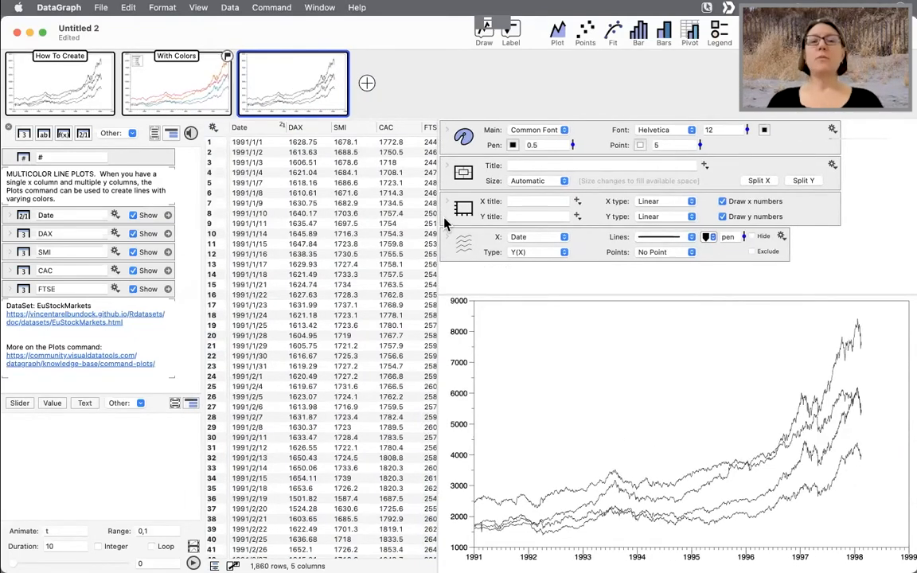
left_click(367, 83)
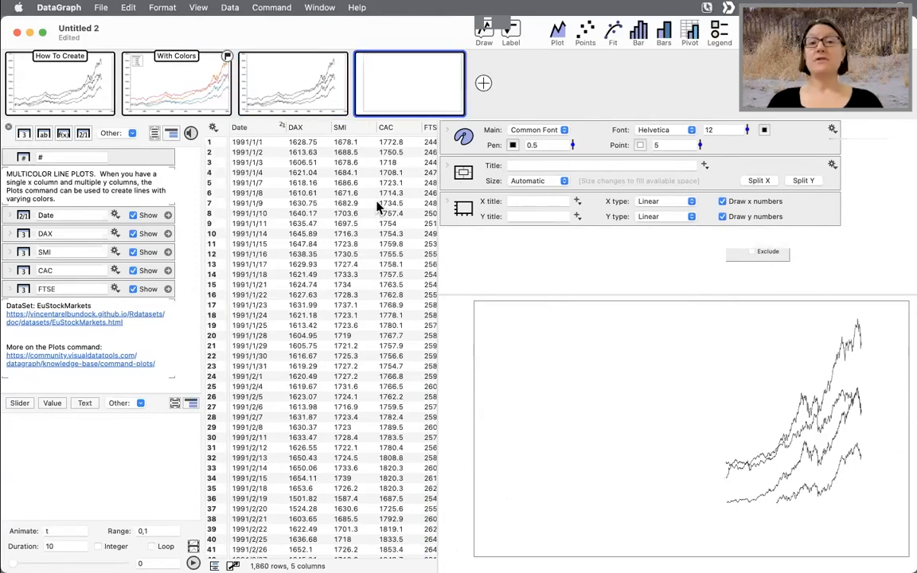
left_click(261, 130)
left_click(428, 130, "shift")
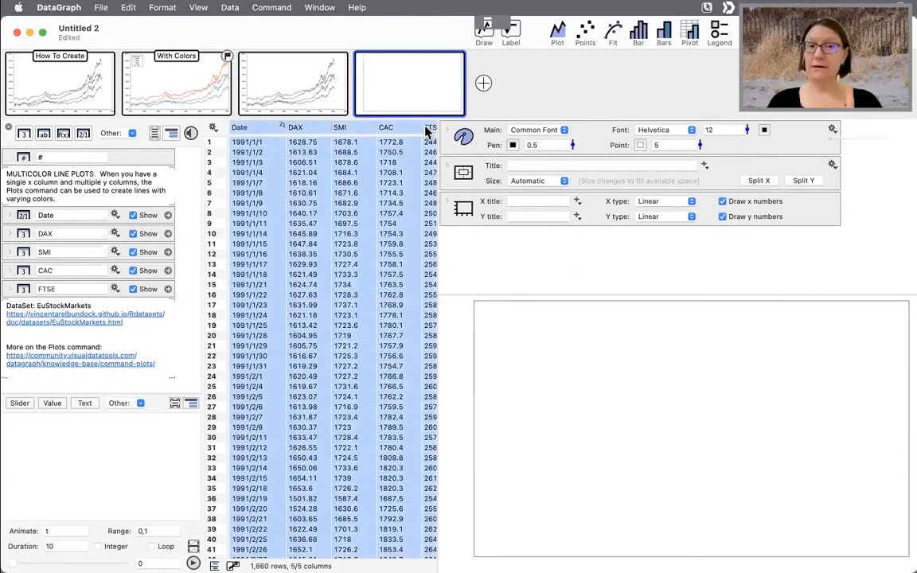
scroll(378, 295, "right", 2)
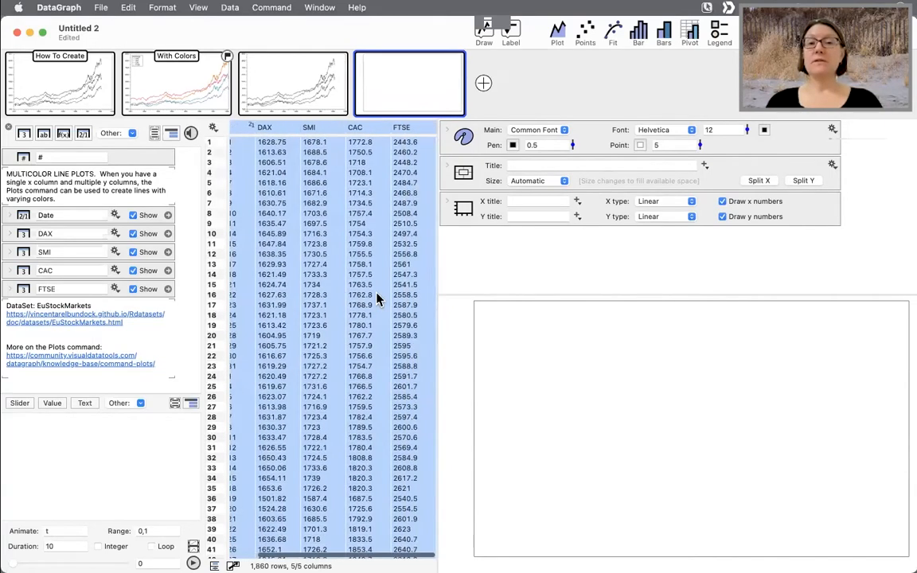
left_click(558, 36)
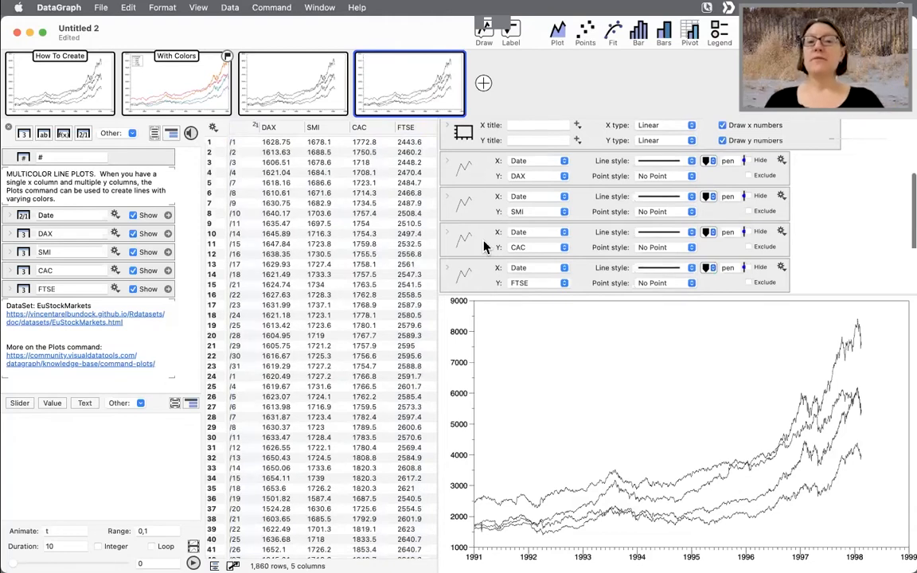
scroll(485, 246, "up", 3)
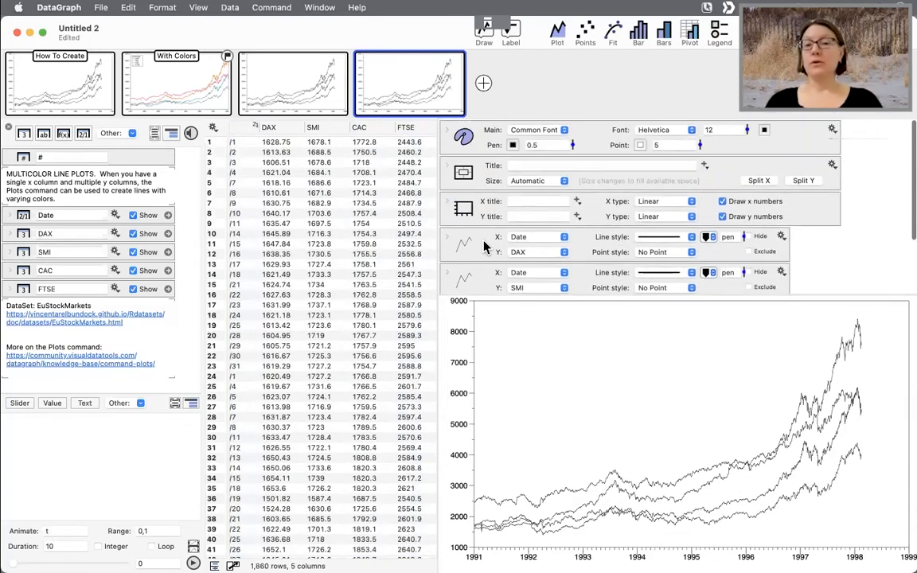
- Return to the page with the Plots command and apply the Dark #2 color scheme to its lines
left_click(279, 75)
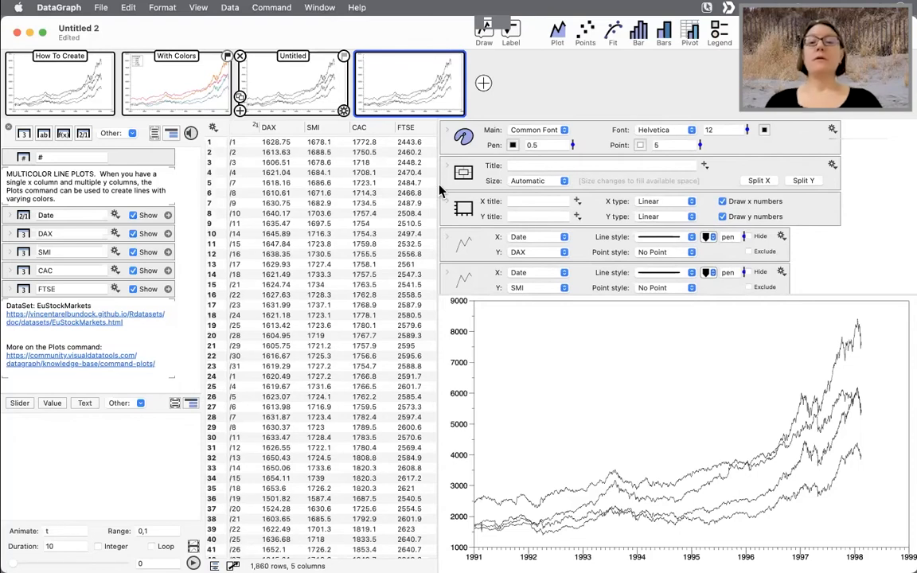
left_click(469, 248)
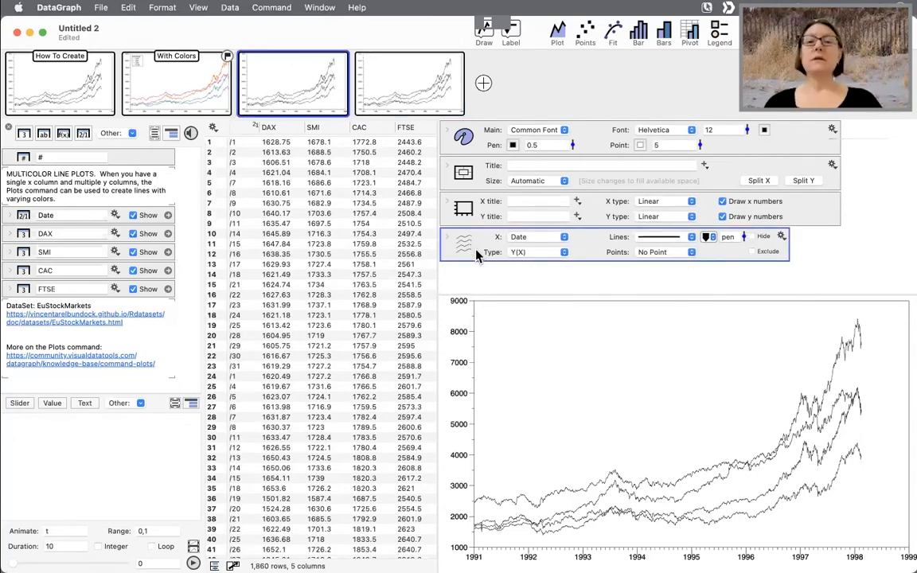
left_click(782, 236)
mouse_move(788, 251)
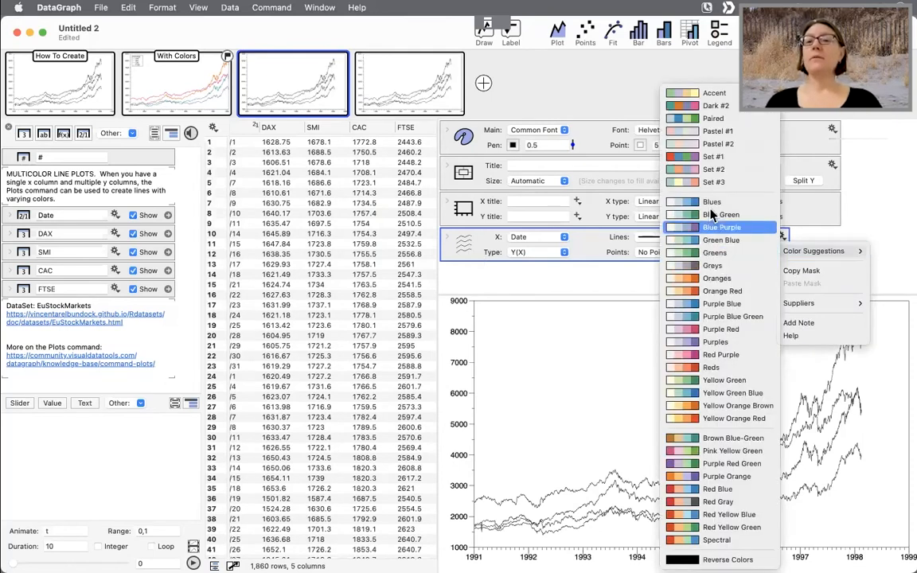
left_click(845, 232)
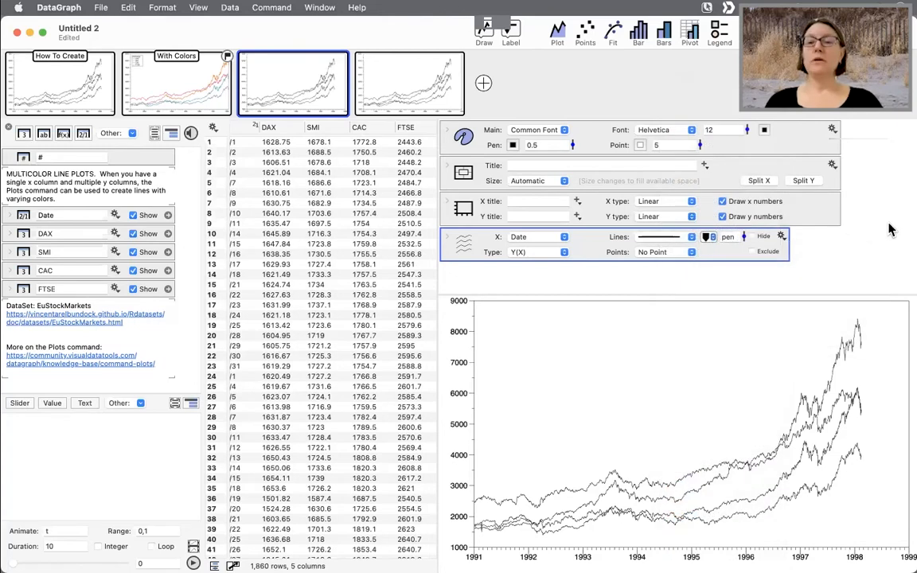
key("ctrl+a")
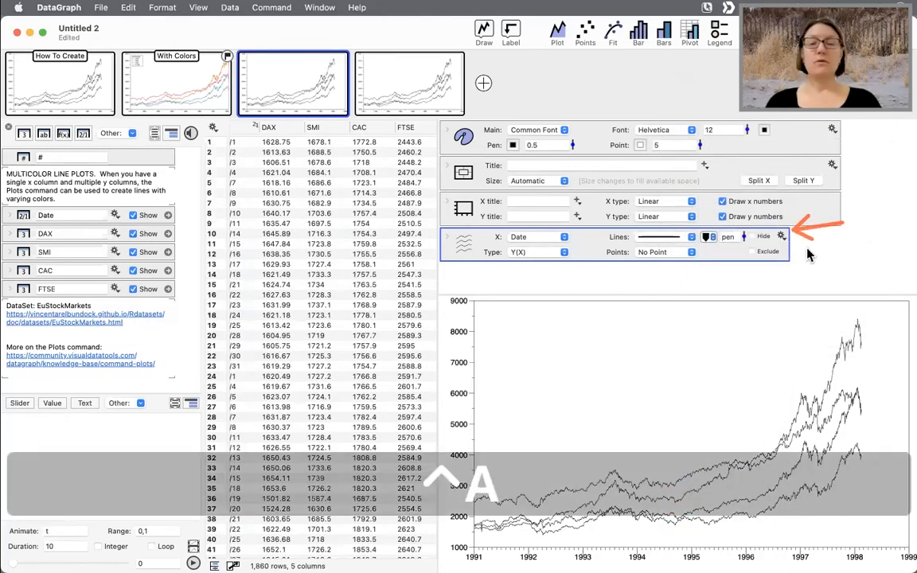
key("ctrl+x")
left_click(781, 236)
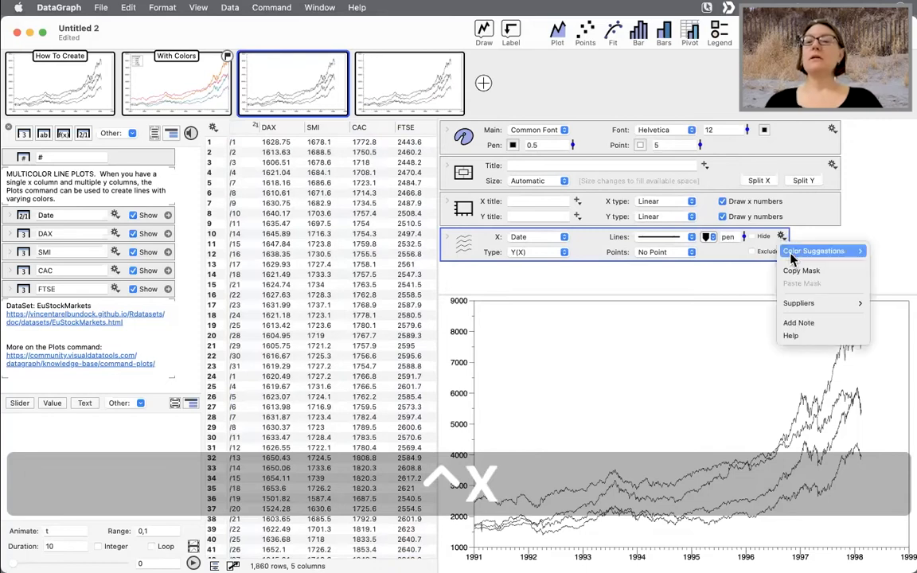
mouse_move(790, 255)
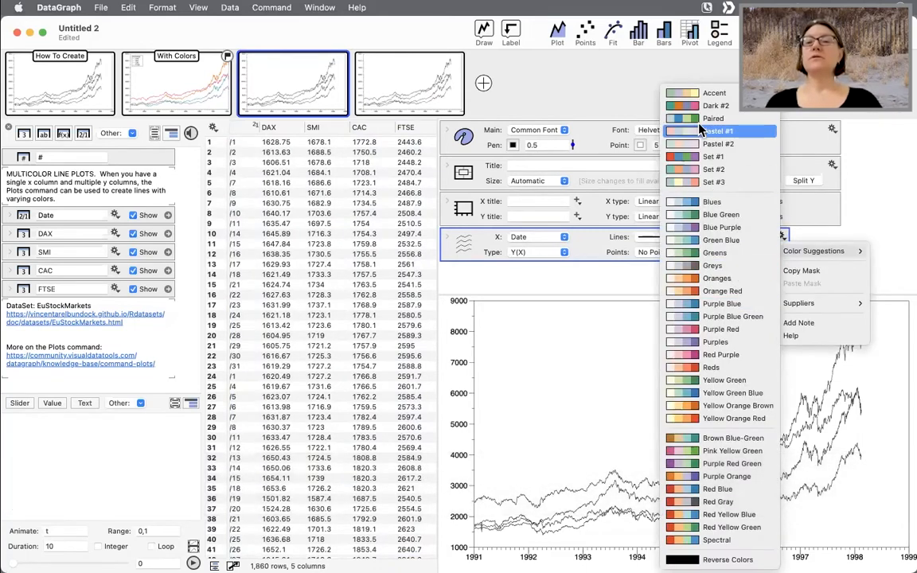
left_click(712, 105)
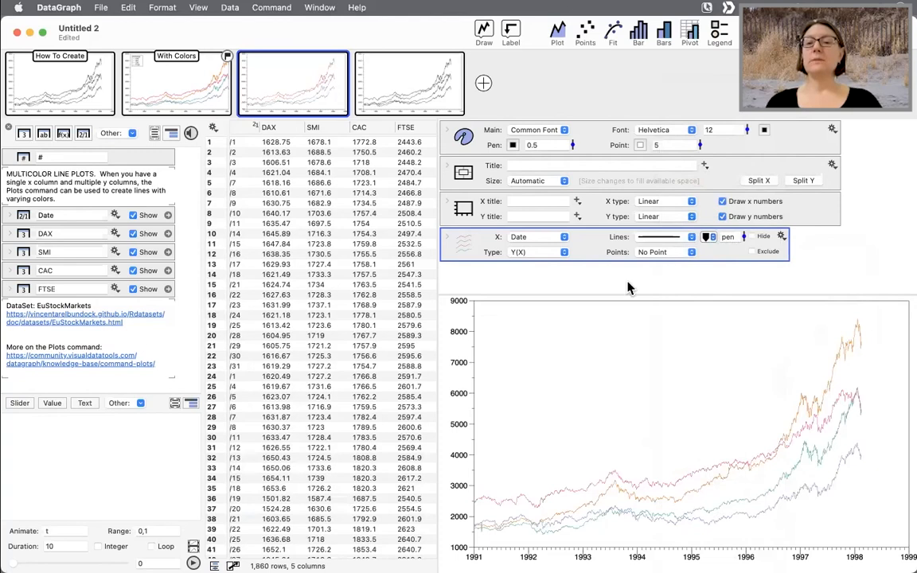
- Thicken the Plots command's lines to a width of 3
left_click_drag(744, 238, 737, 227)
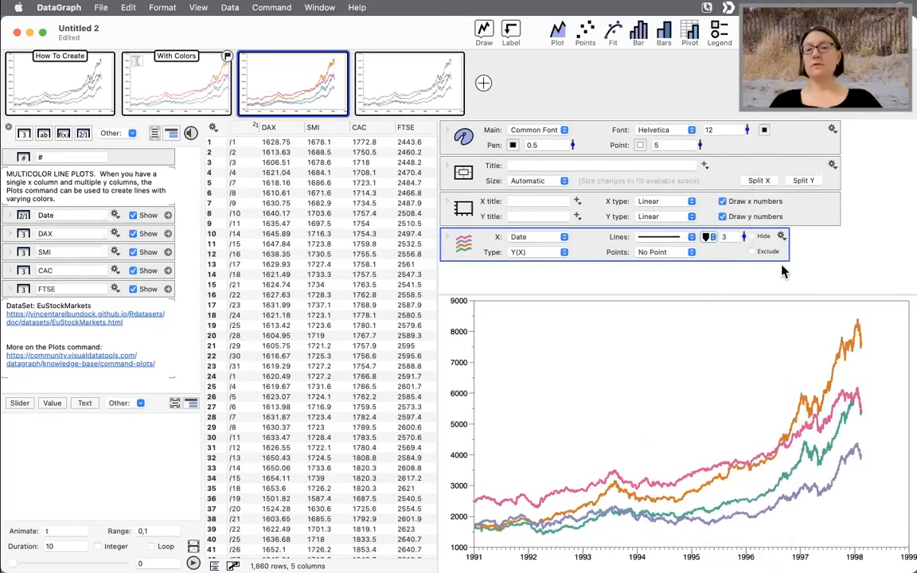
left_click(869, 212)
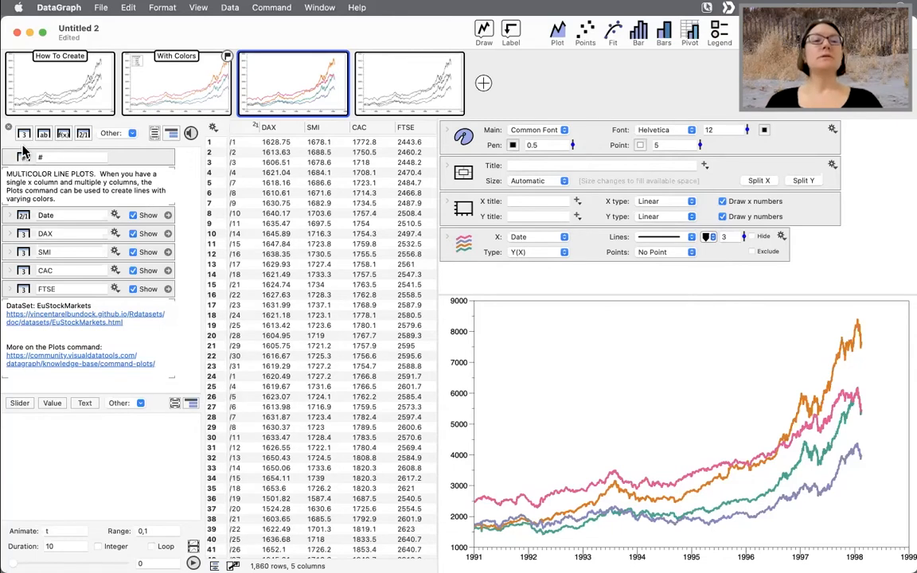
- Reorder the Plots command's columns so FTSE comes first, and add a legend to the graph
left_click(455, 241)
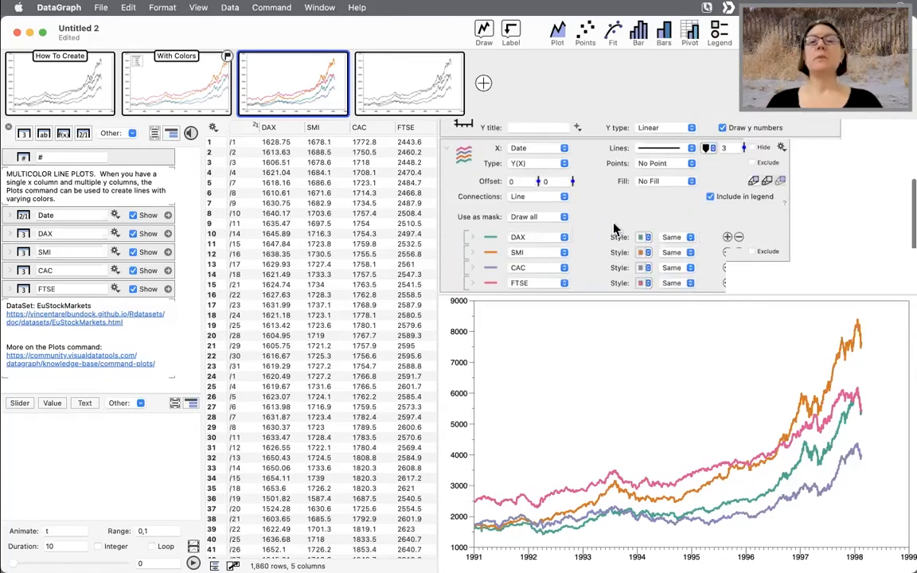
scroll(489, 247, "down", 2)
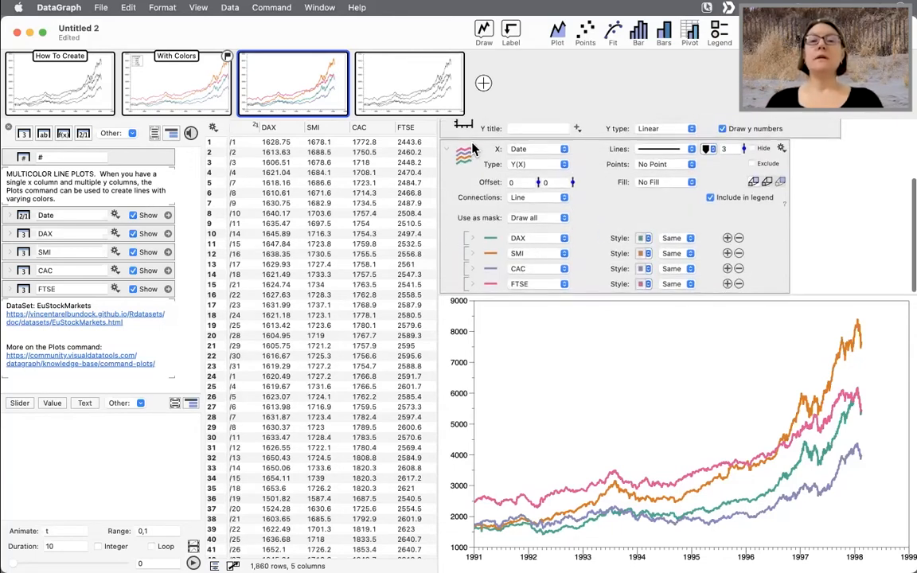
left_click(592, 242)
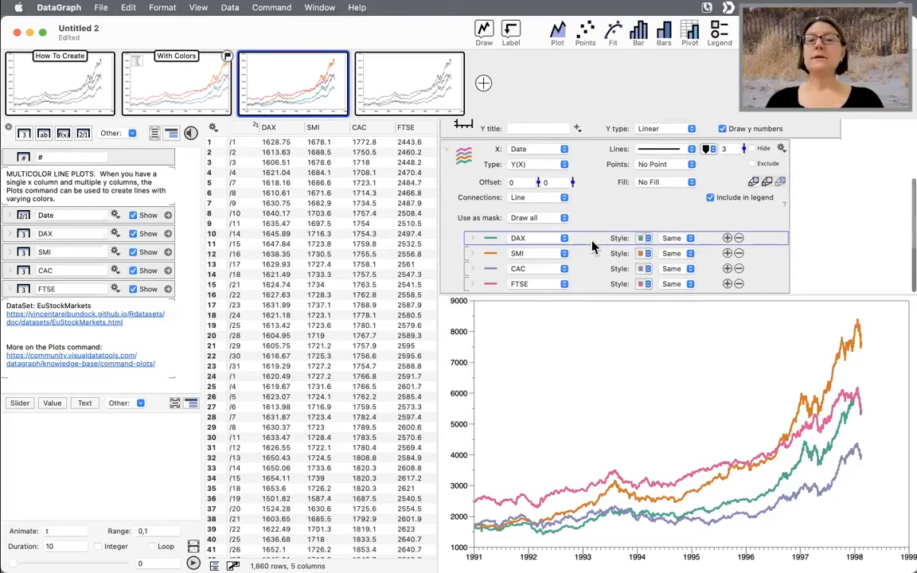
left_click(588, 252)
left_click(583, 269)
left_click(581, 284)
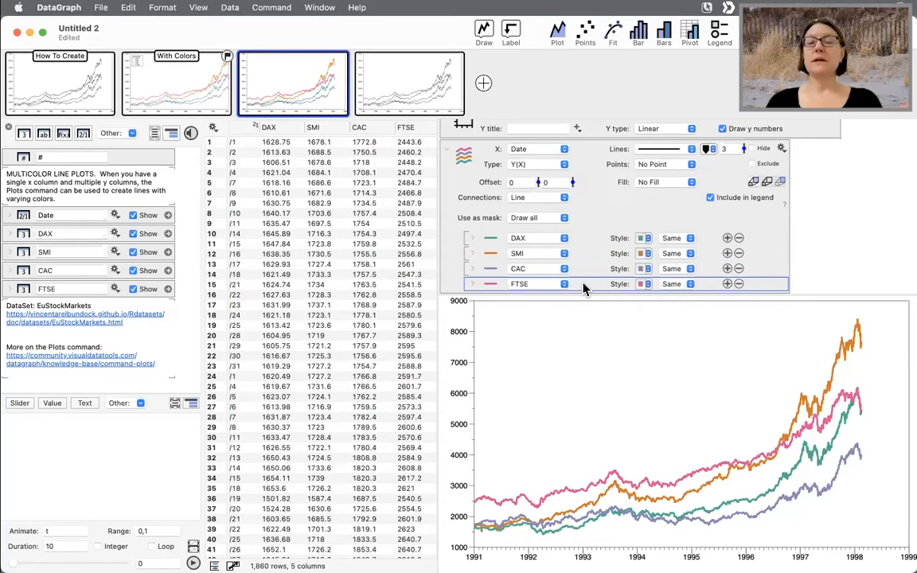
left_click_drag(583, 283, 596, 238)
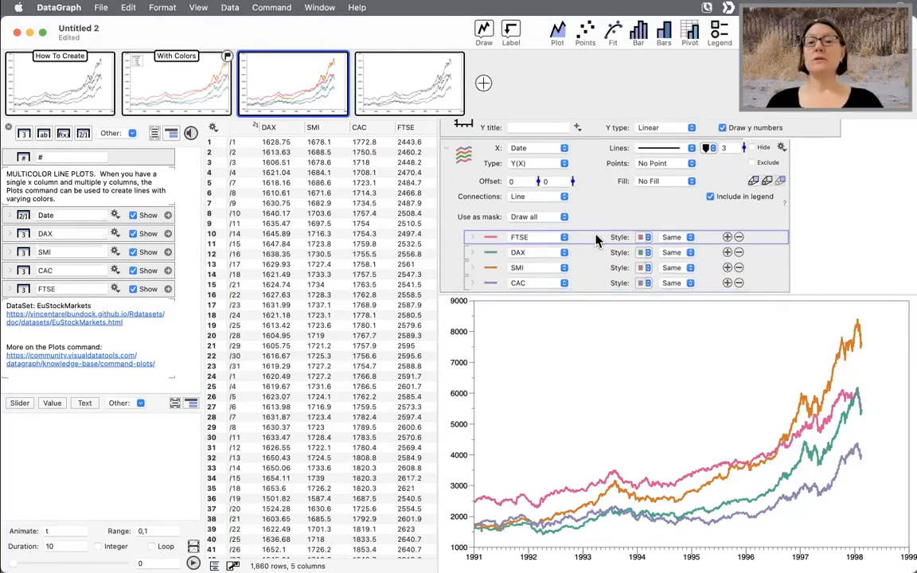
left_click(720, 32)
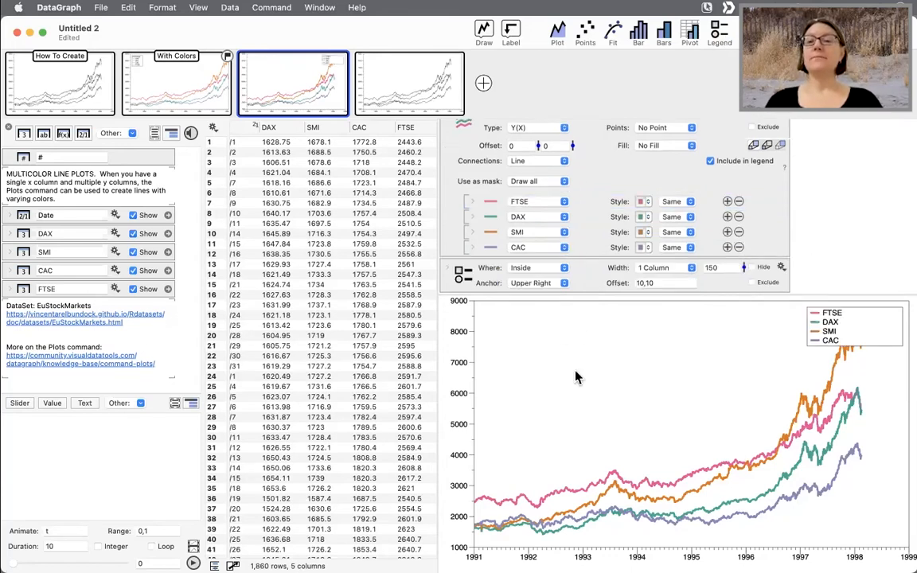
- Move the legend into the plot area and reorder the Plots command's lines so CAC comes first and FTSE last
left_click_drag(871, 341, 698, 354)
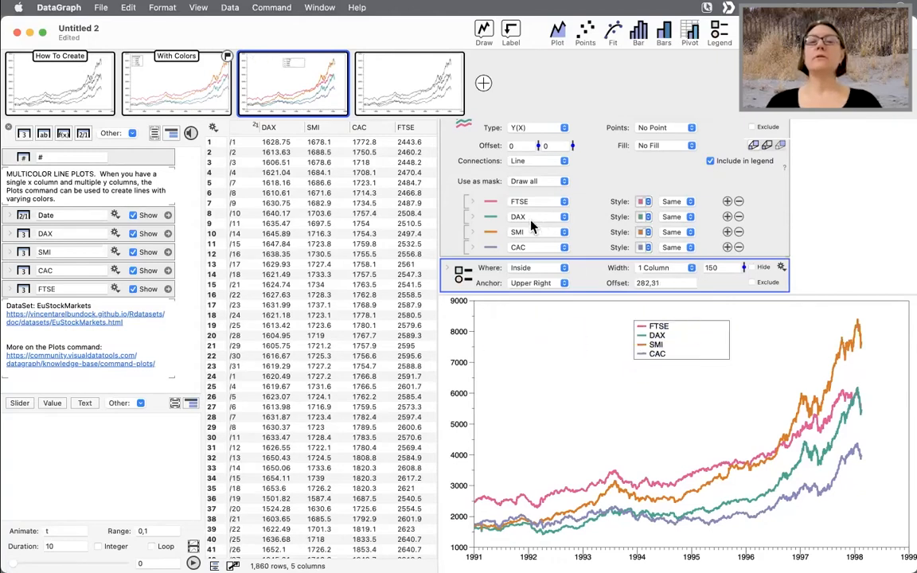
left_click_drag(494, 226, 442, 188)
left_click(496, 249)
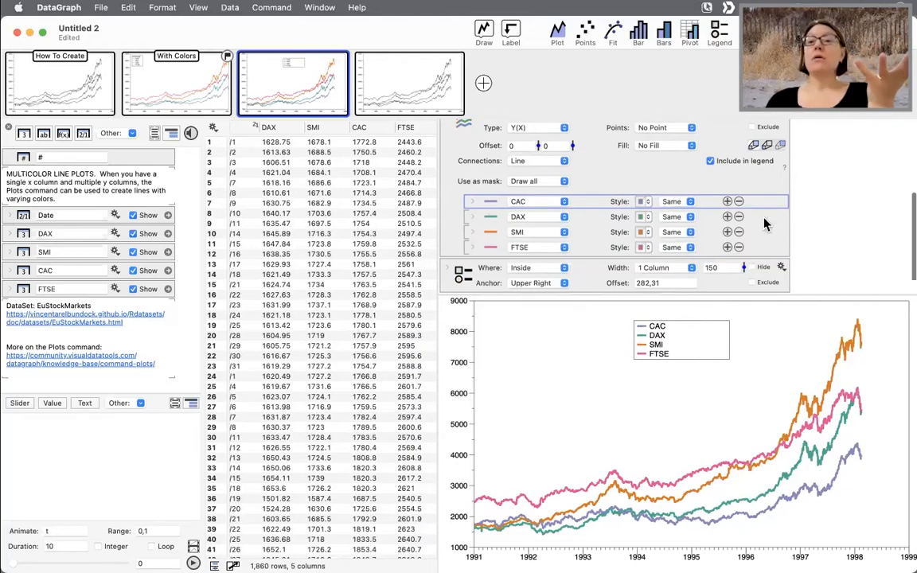
- Add an extra, empty line entry to the Plots command and select the FTSE data column
left_click(727, 247)
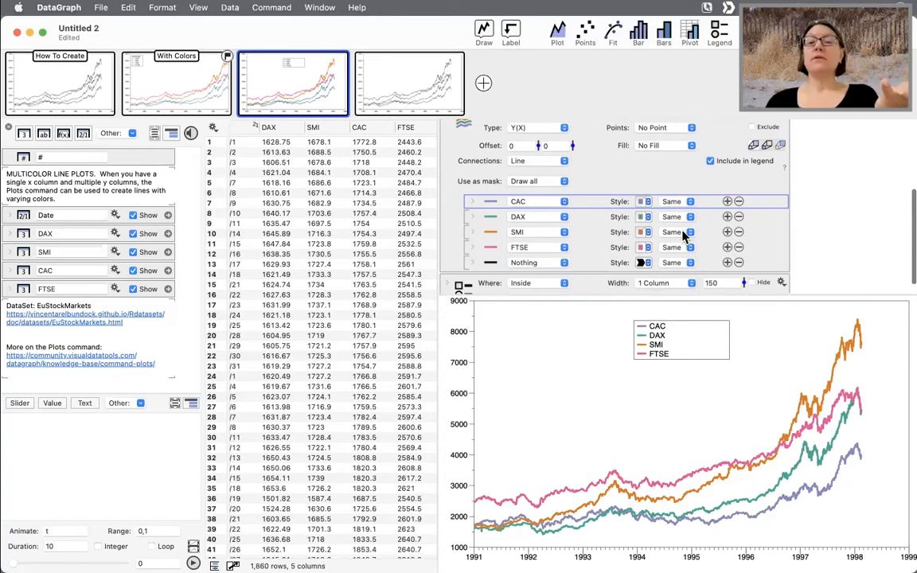
left_click(582, 267)
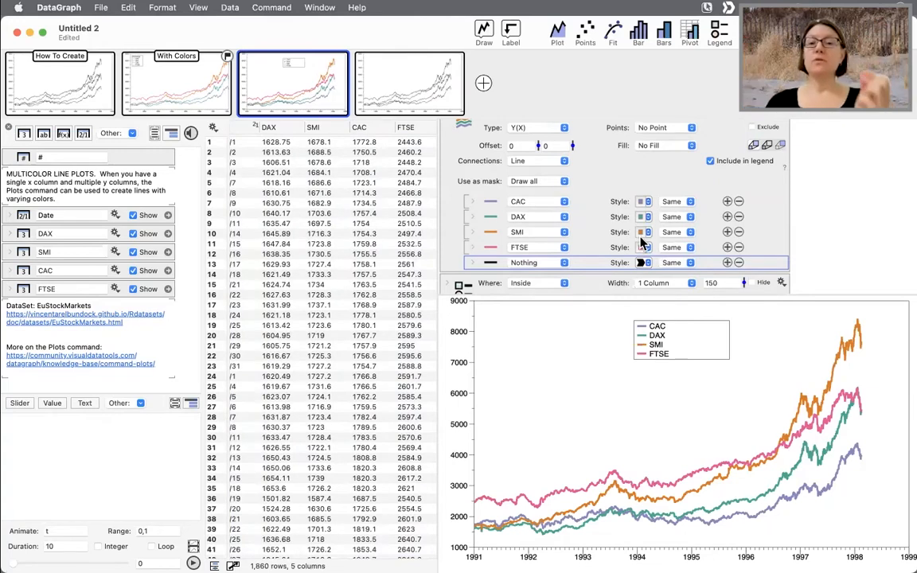
scroll(558, 231, "up", 3)
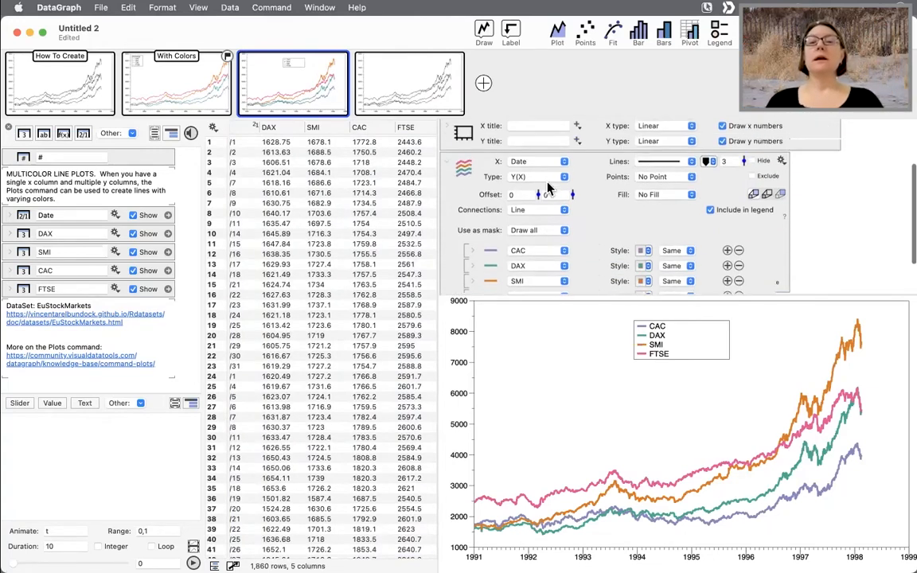
left_click(413, 203)
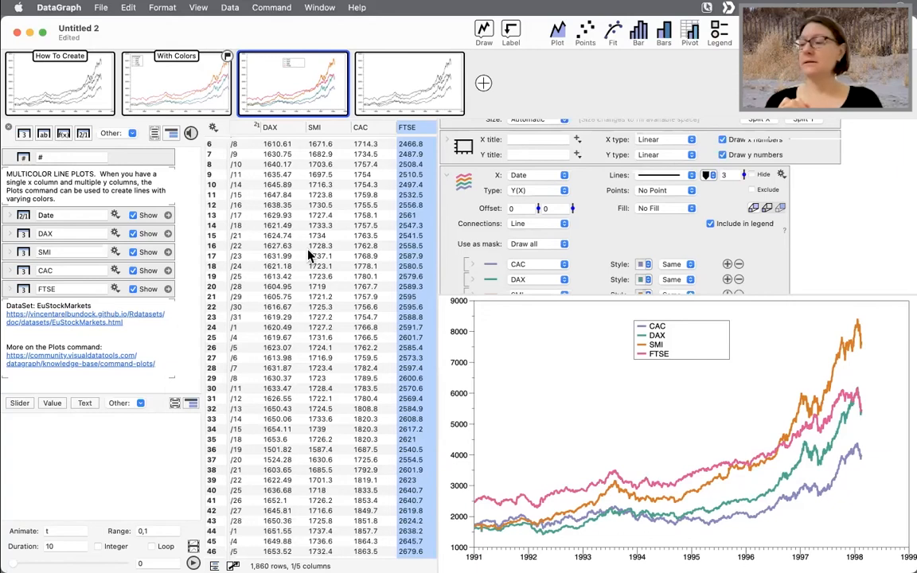
- Close the document without keeping it
left_click(16, 32)
left_click(389, 377)
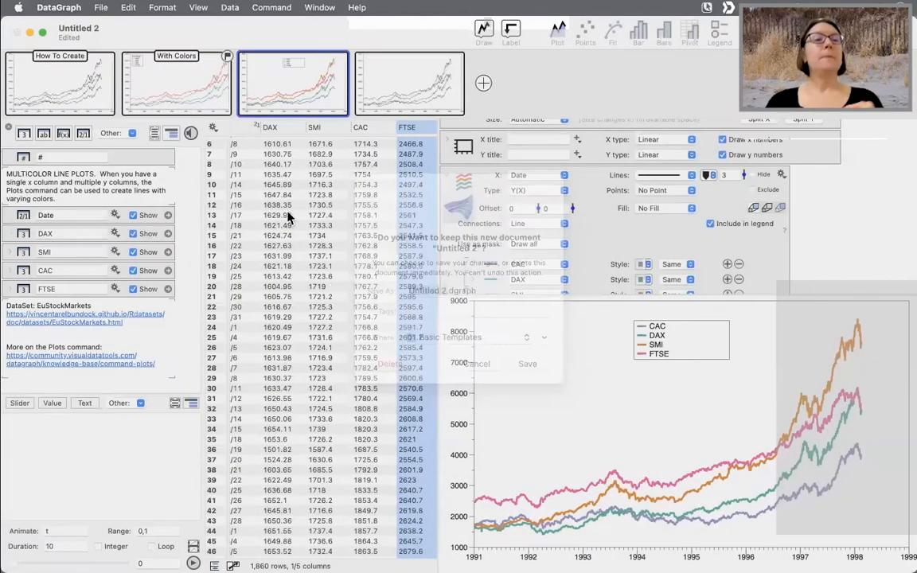
left_click(17, 33)
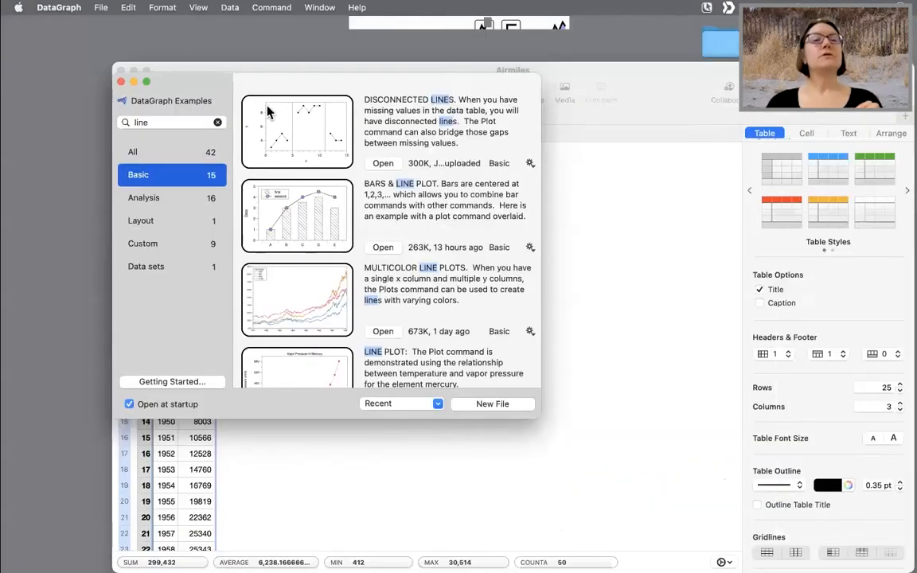
- Search the DataGraph Examples for conn
left_click(156, 122)
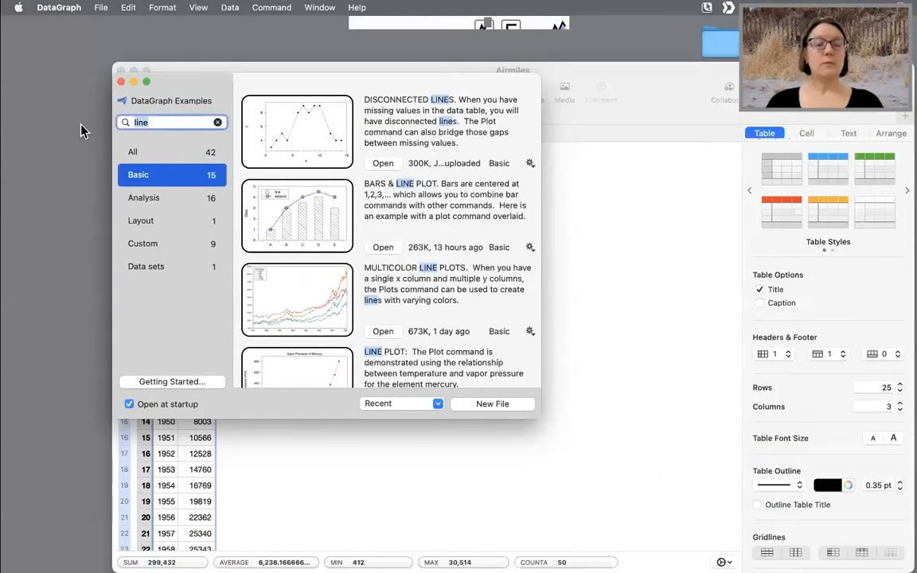
type("conn")
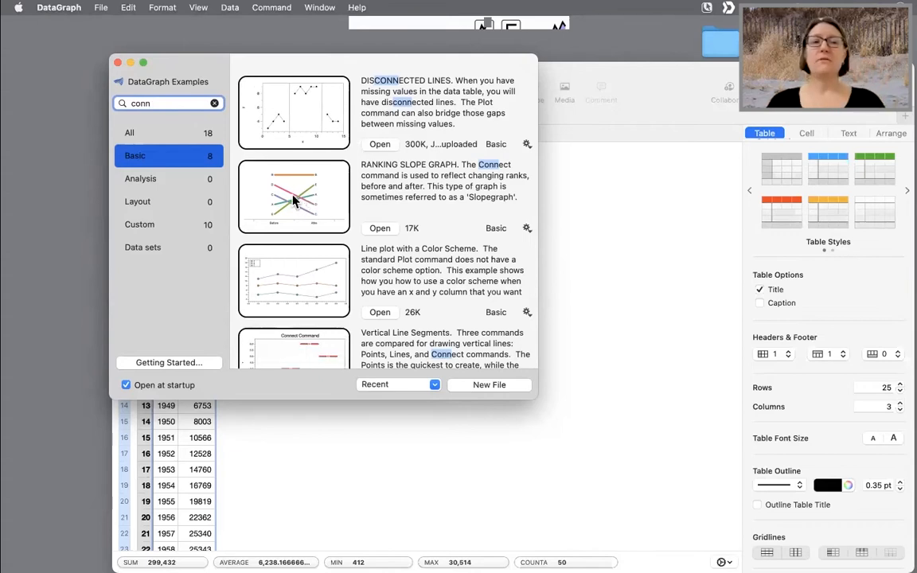
left_click_drag(158, 103, 87, 116)
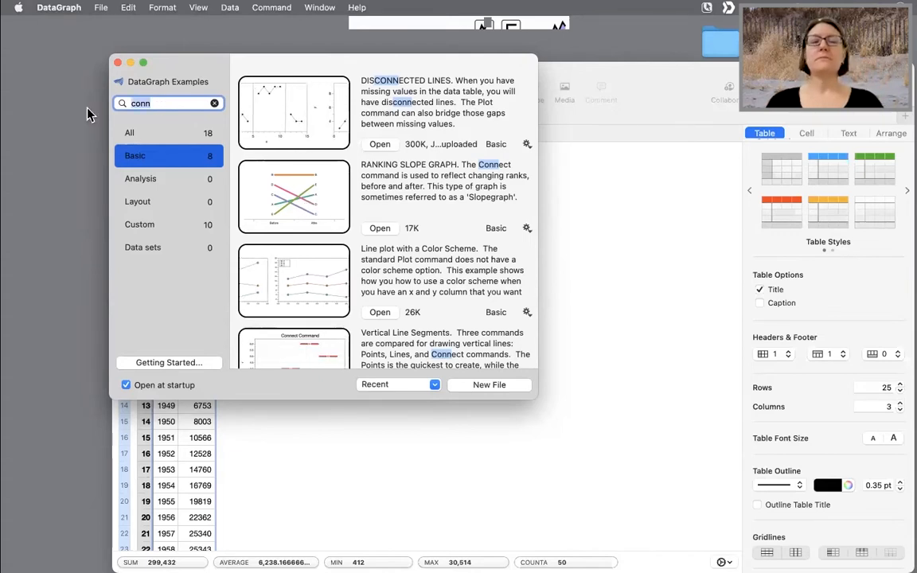
- Search the examples for Bar and browse the matching bar graph examples
type("Bar")
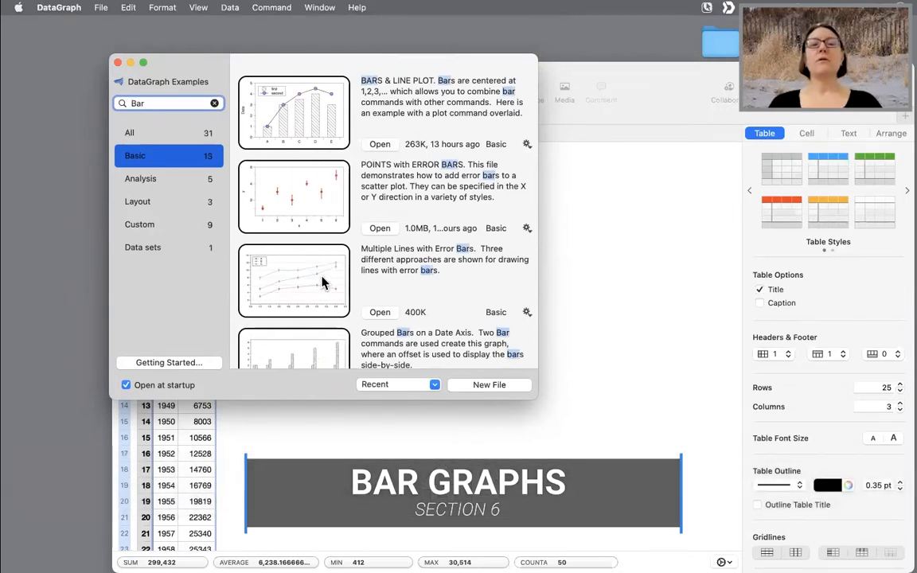
scroll(330, 293, "down", 4)
scroll(331, 293, "down", 8)
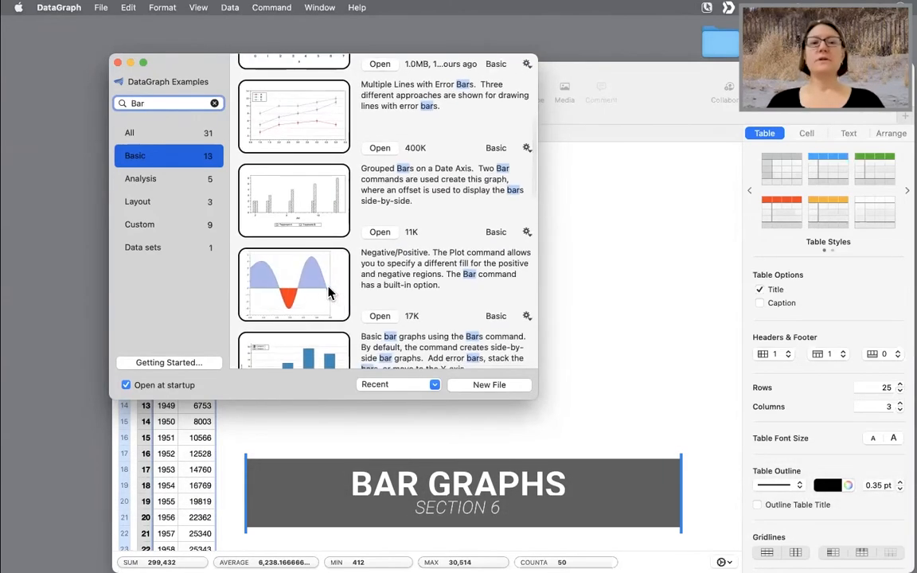
scroll(325, 320, "down", 7)
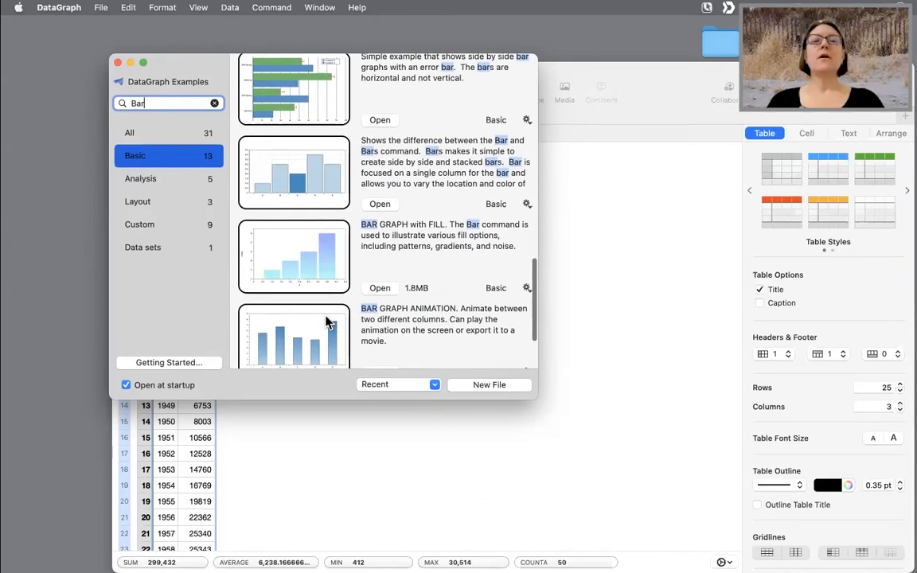
scroll(326, 320, "down", 3)
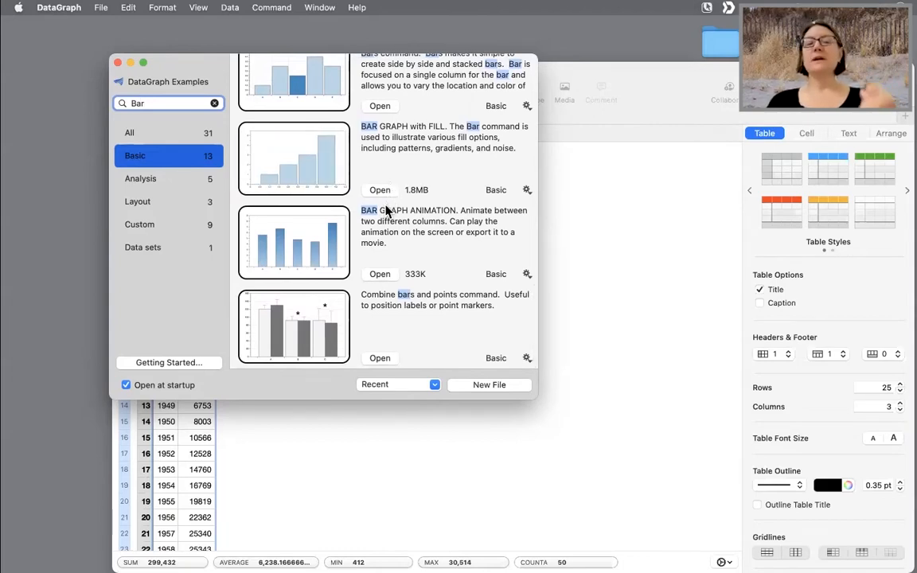
scroll(385, 209, "up", 1)
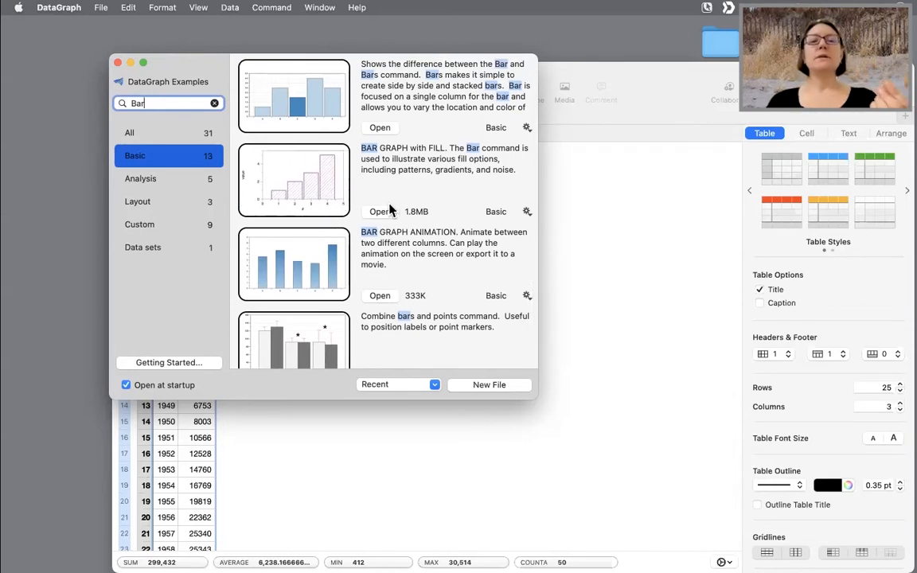
- Open the BAR GRAPH with FILL example, enlarge its window and review the How to Create instructions
left_click(379, 212)
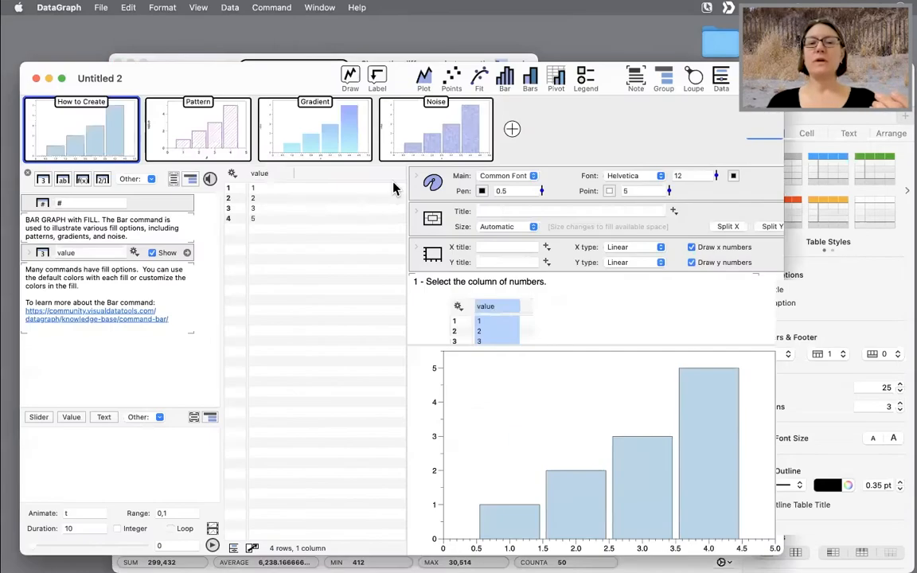
double_click(218, 65)
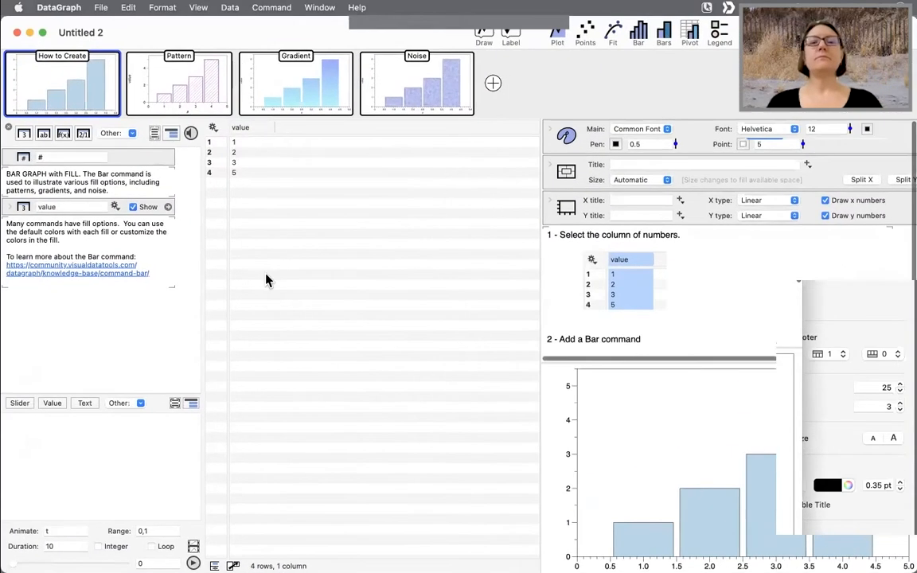
left_click_drag(536, 280, 417, 287)
left_click(252, 131)
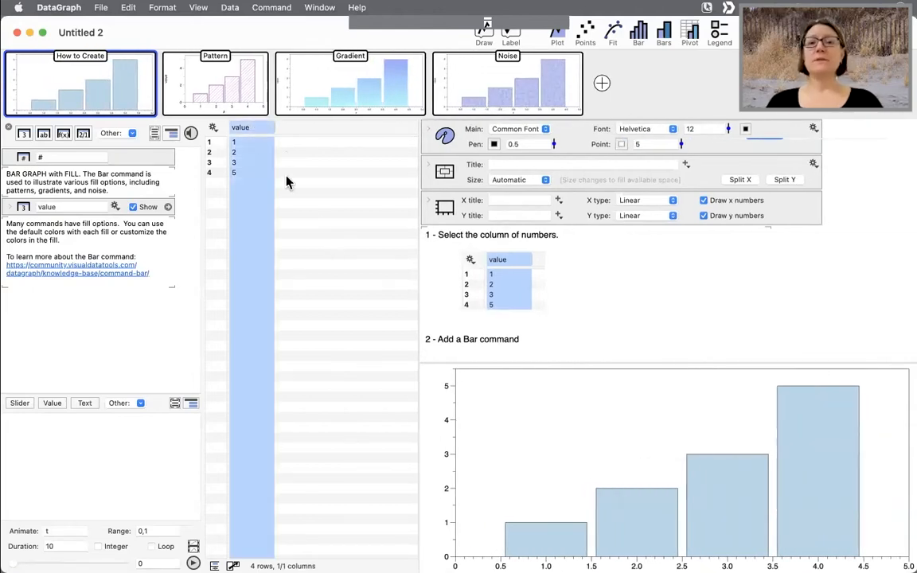
scroll(547, 285, "down", 1)
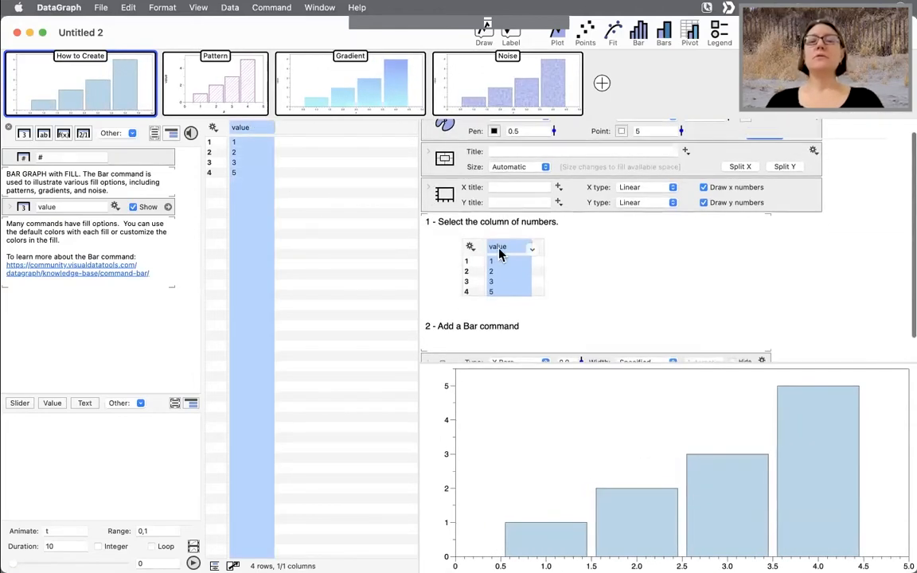
scroll(577, 297, "down", 2)
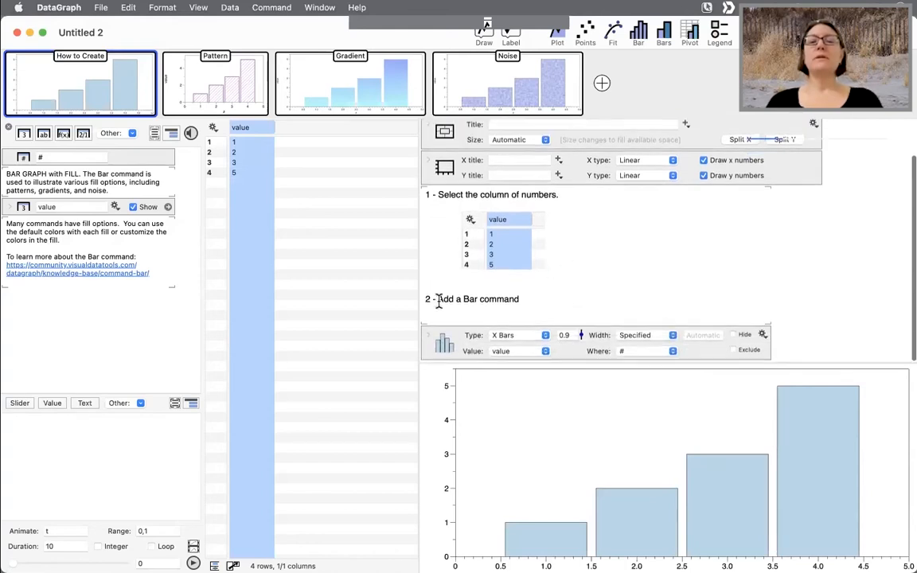
scroll(555, 301, "up", 3)
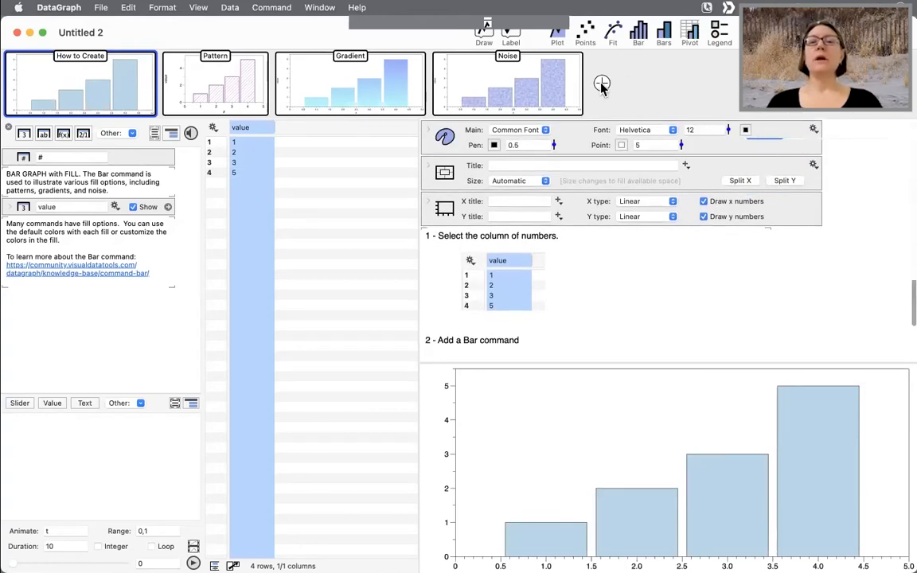
- Add a new page and create a Bar command from the value column
left_click(602, 83)
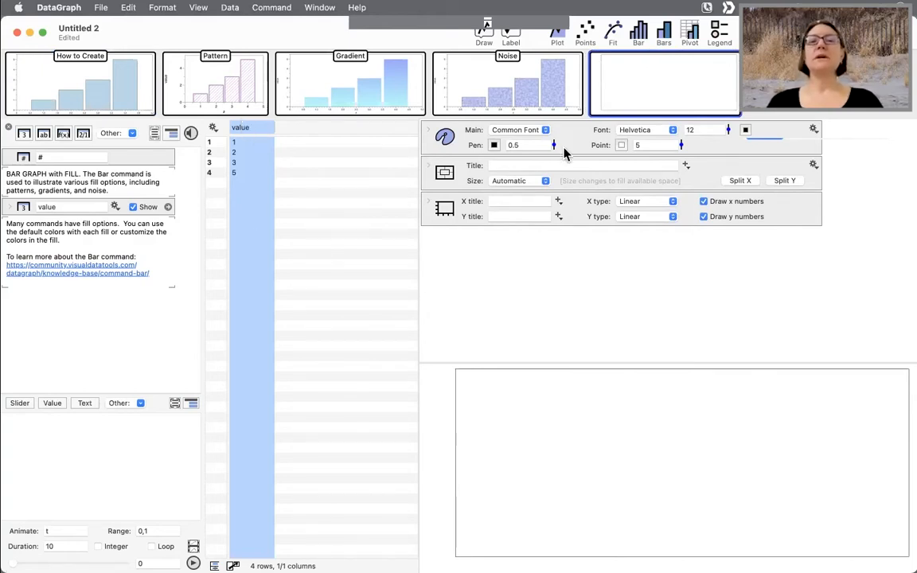
left_click(641, 32)
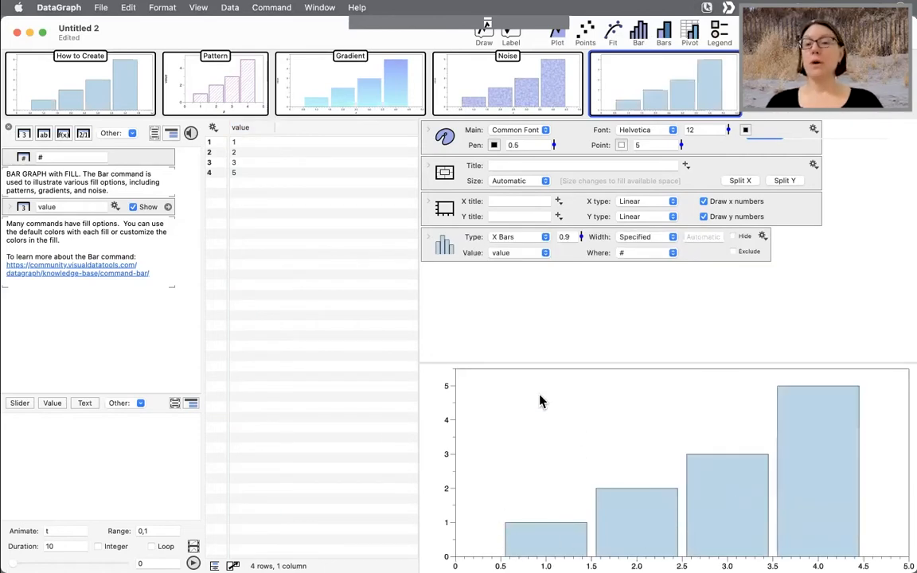
- Add another page and create a Bars command from the value column
mouse_move(653, 79)
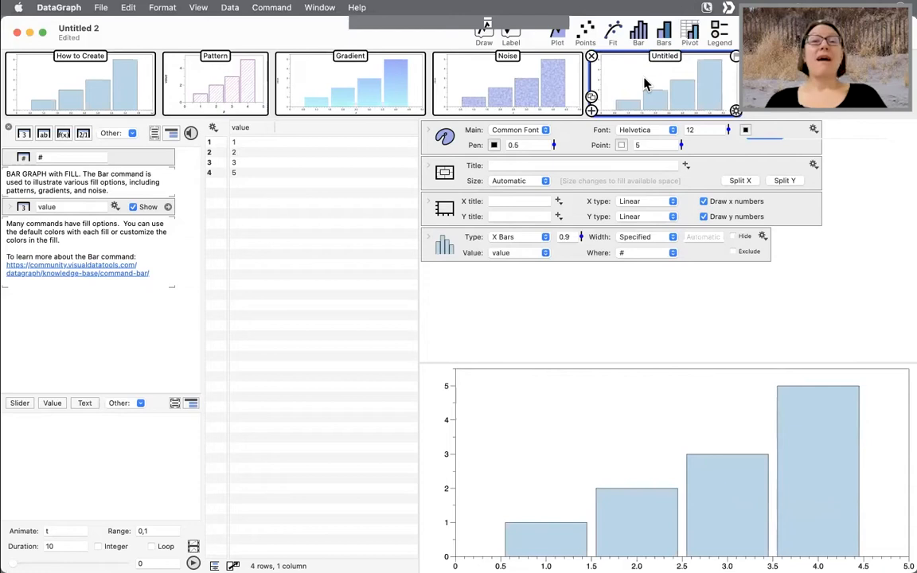
scroll(625, 89, "right", 1)
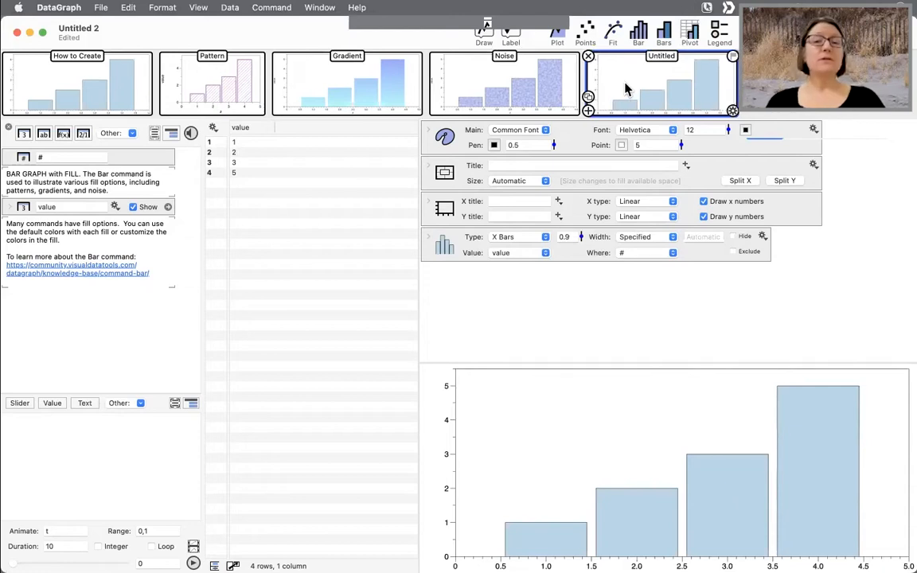
left_click(592, 111)
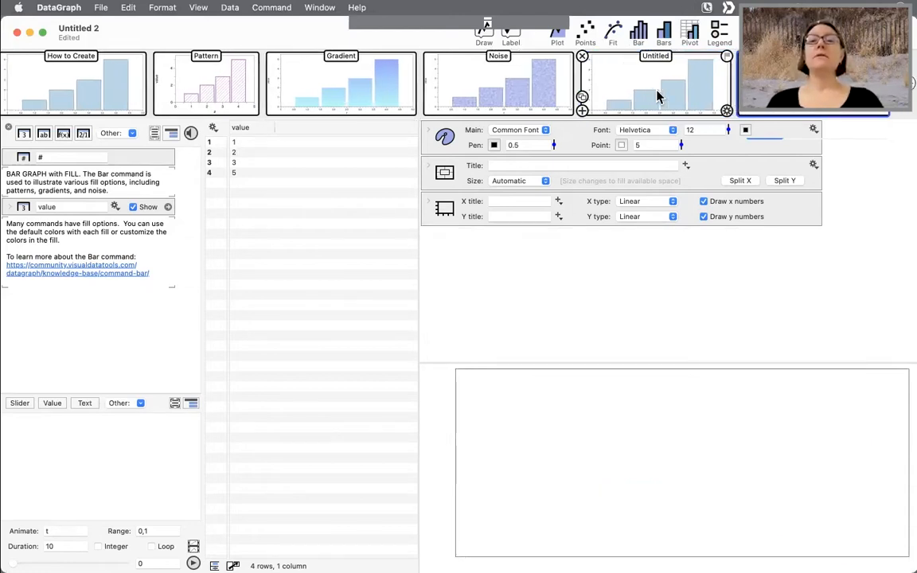
left_click(252, 133)
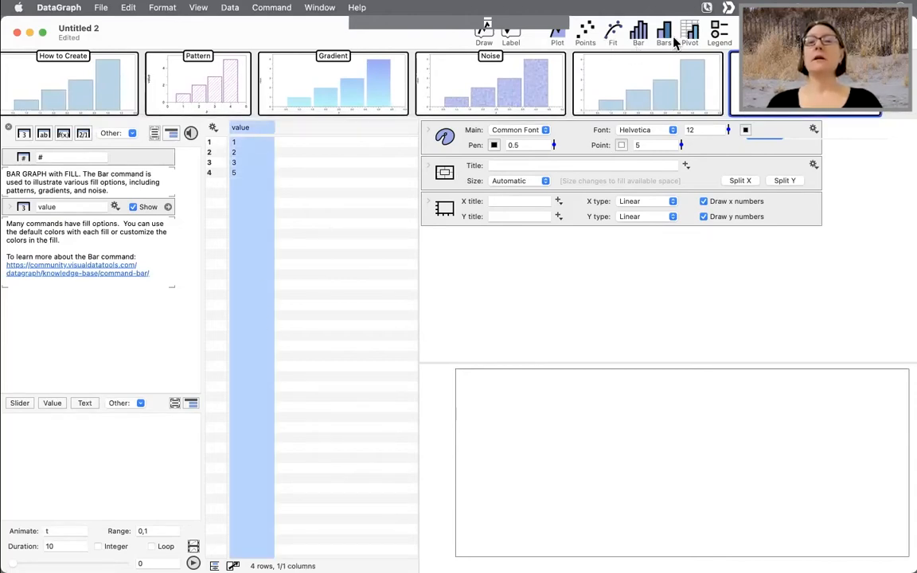
key("ctrl+a")
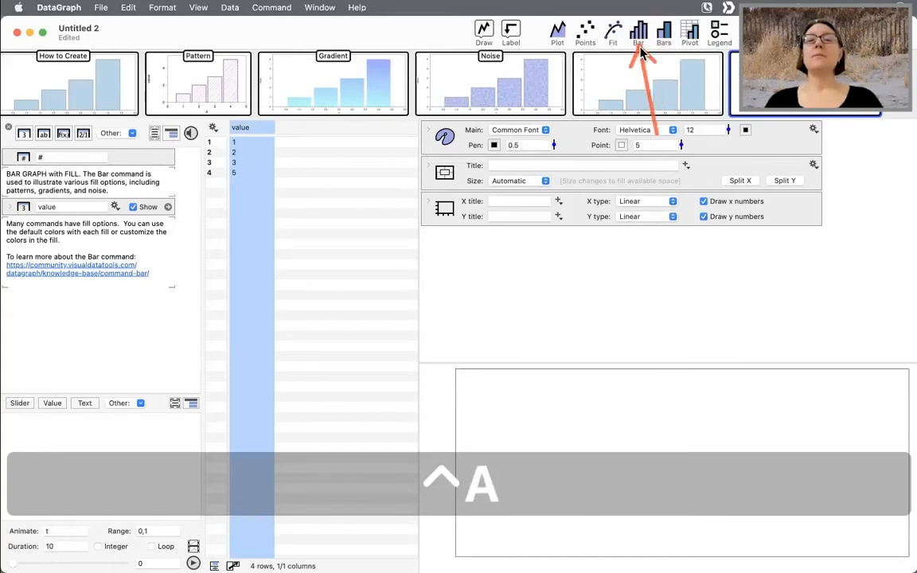
key("ctrl+x")
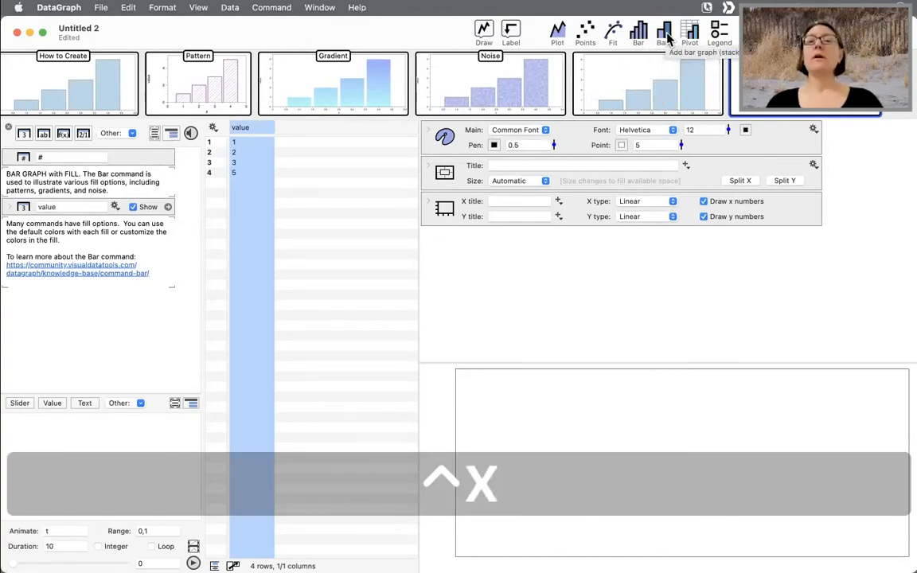
left_click(666, 35)
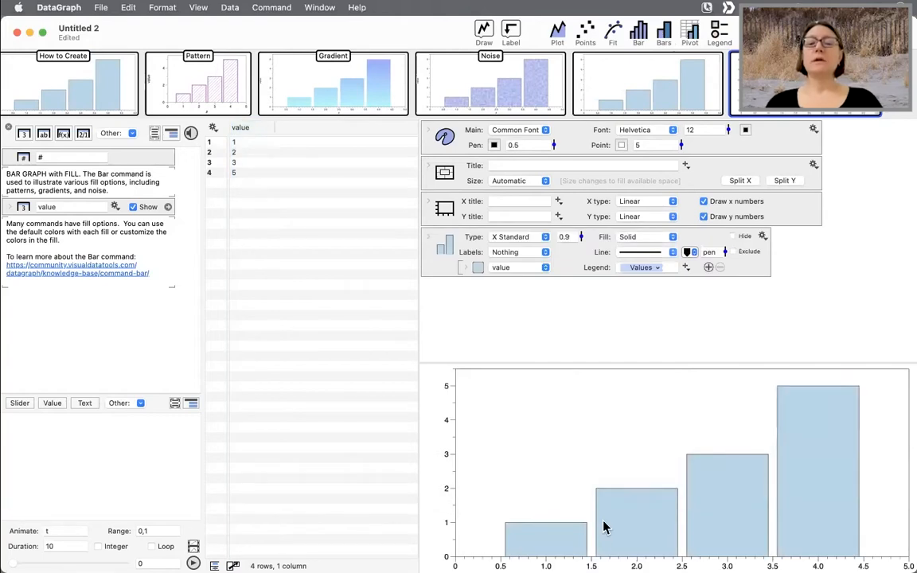
- Insert a new text column before the value column and name it Label
mouse_move(652, 74)
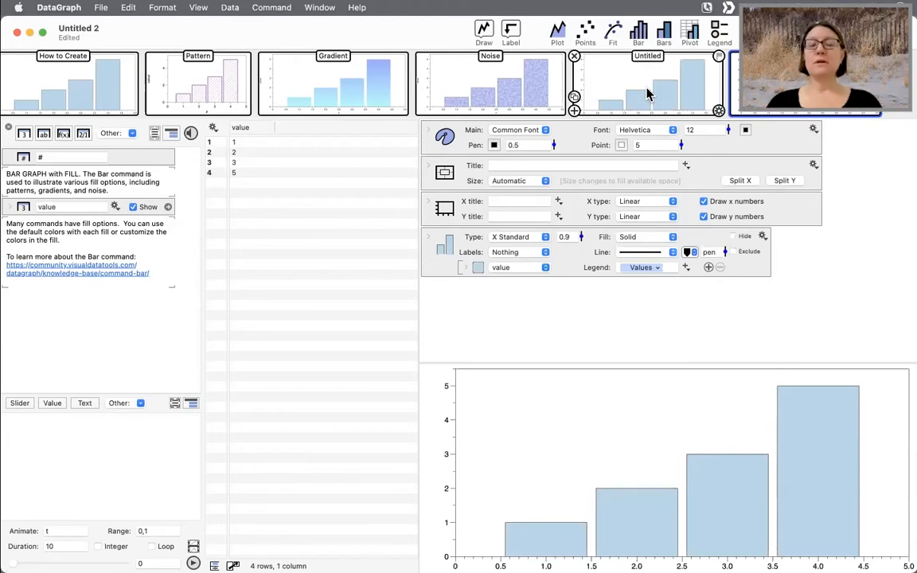
left_click(242, 130)
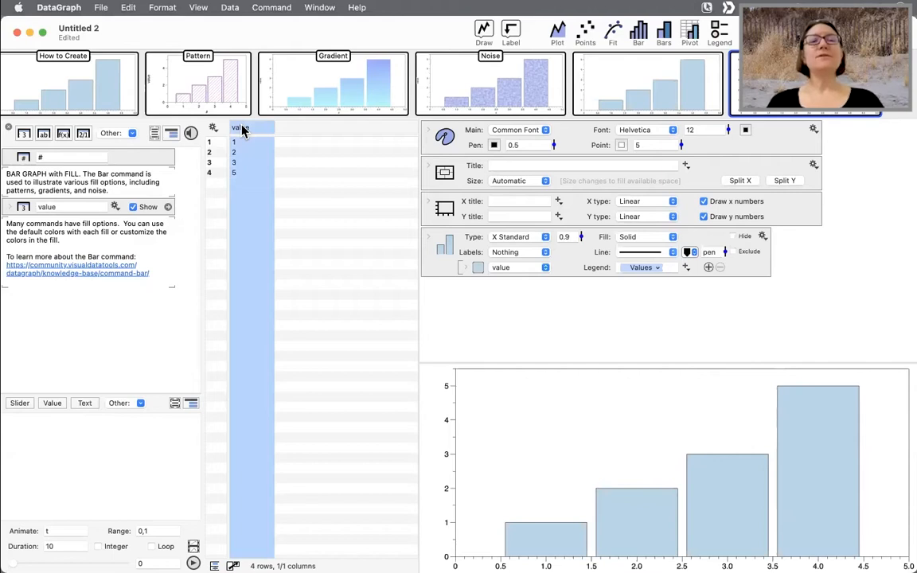
left_click(46, 137)
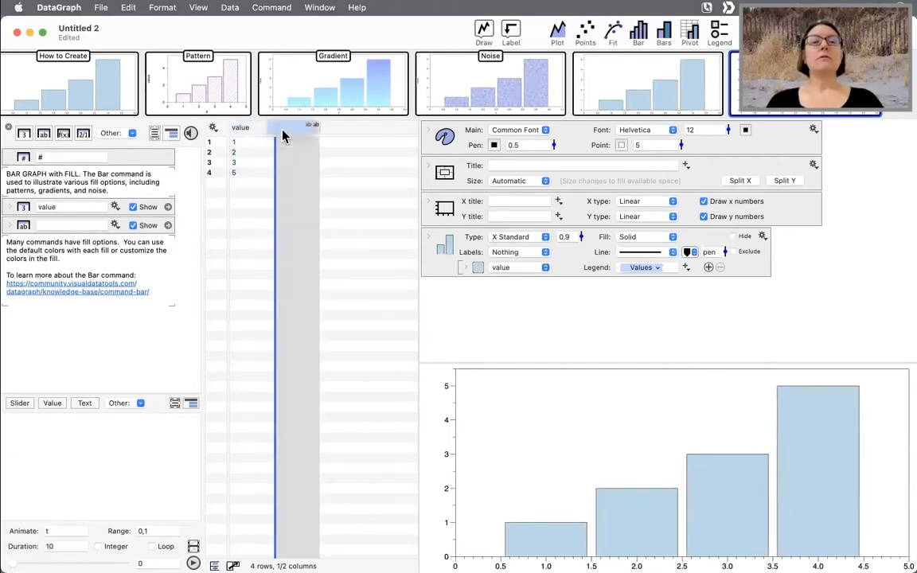
left_click(245, 126)
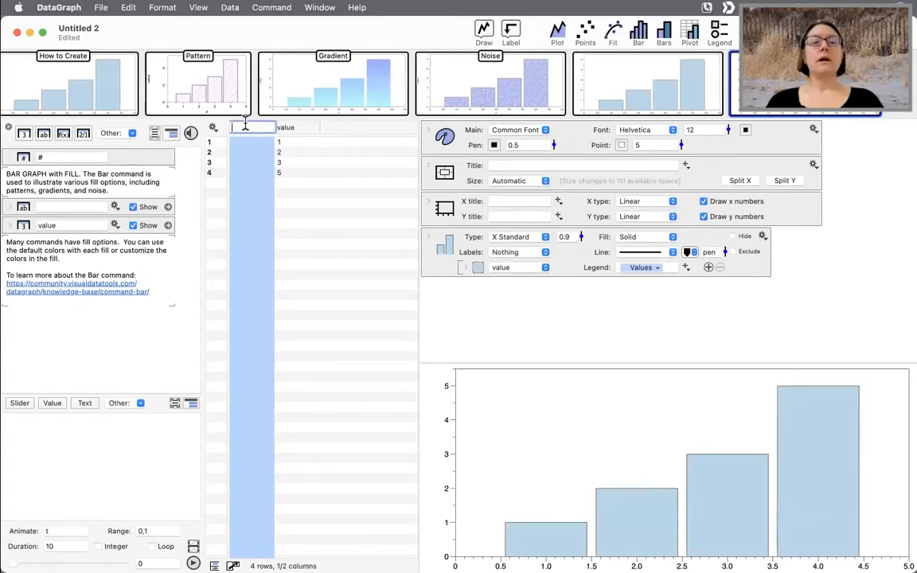
type("Label")
key("Return")
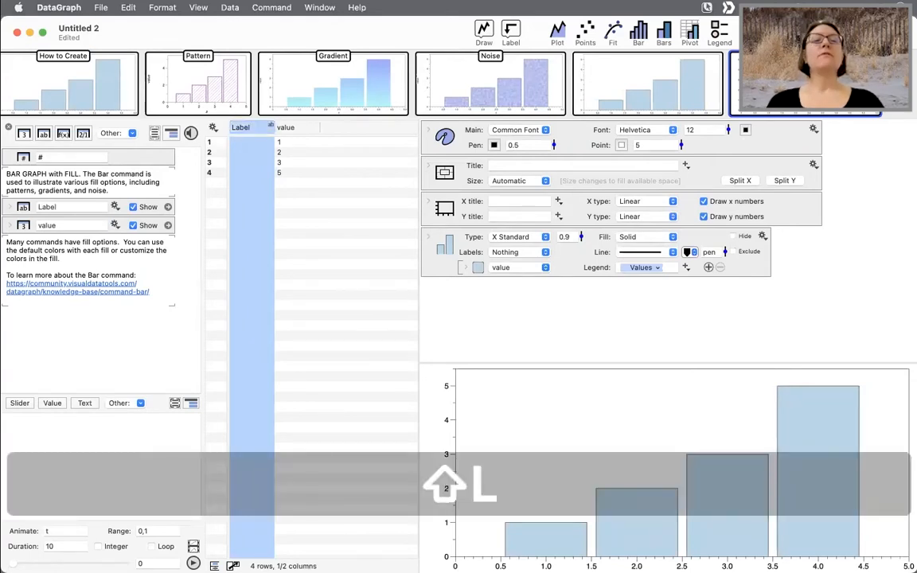
- Fill the Label column with the entries a, b, c and d
left_click(257, 141)
type("a")
key("Return")
type("b")
key("Return")
type("c")
key("Return")
type("d")
key("Return")
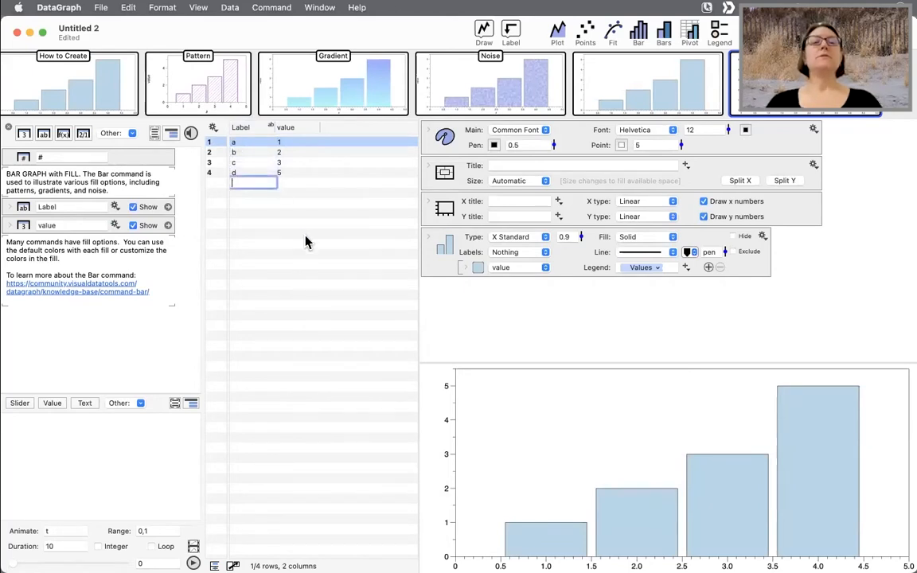
left_click(306, 234)
- Rebuild the page's plot as a Bar command drawn from the Label and value columns
mouse_move(681, 86)
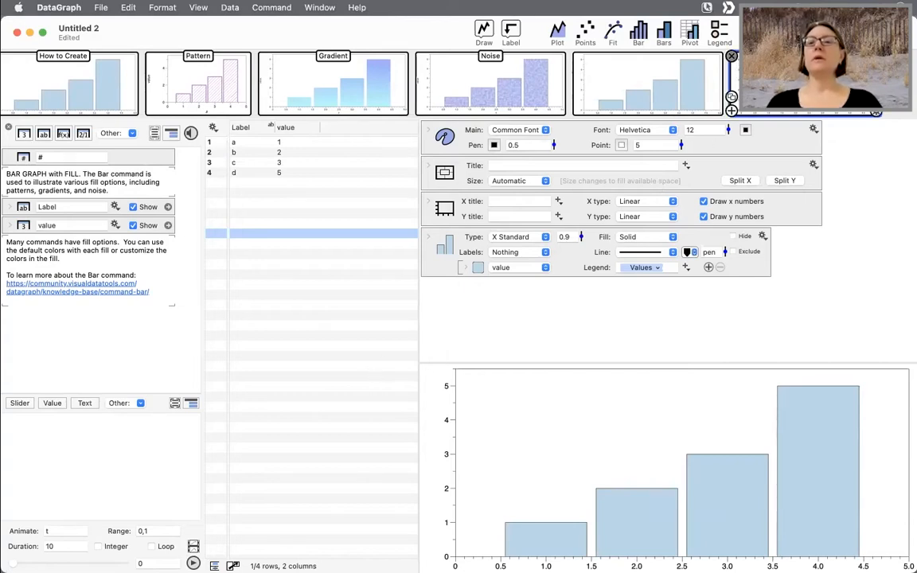
left_click(731, 56)
key("super+z")
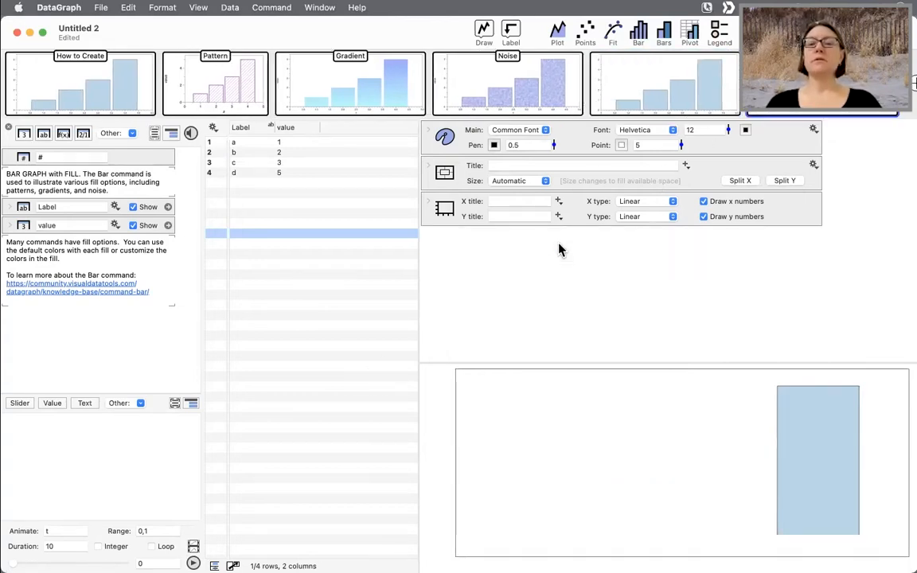
left_click(243, 132)
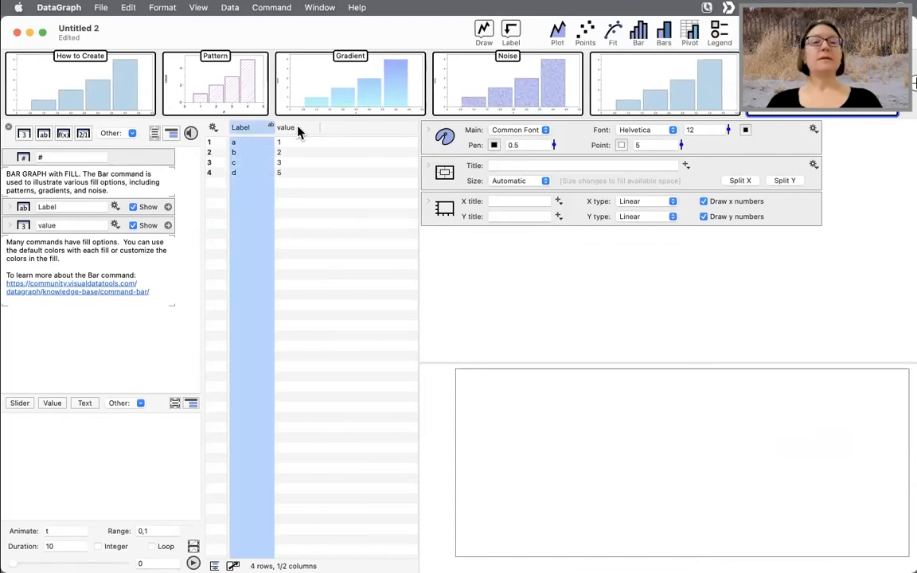
left_click(301, 131, "shift")
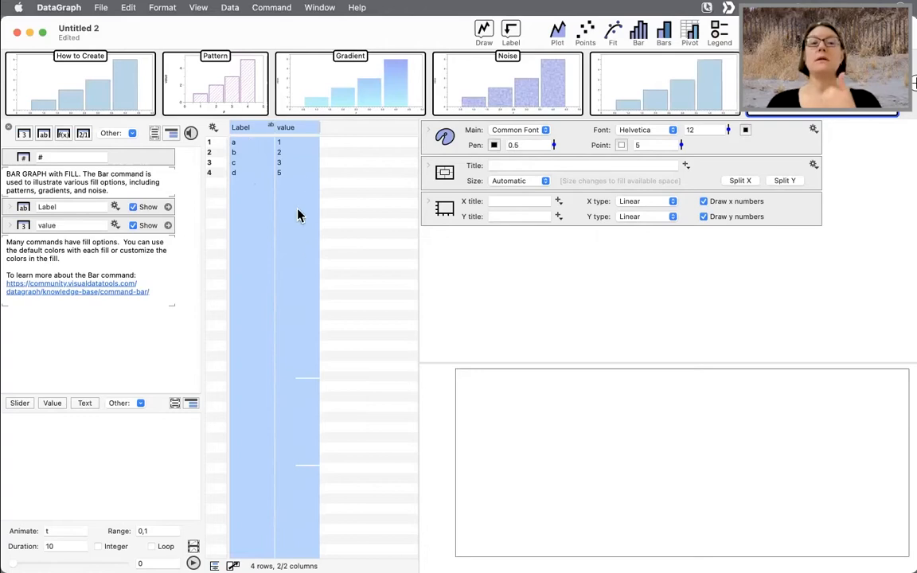
left_click(665, 33)
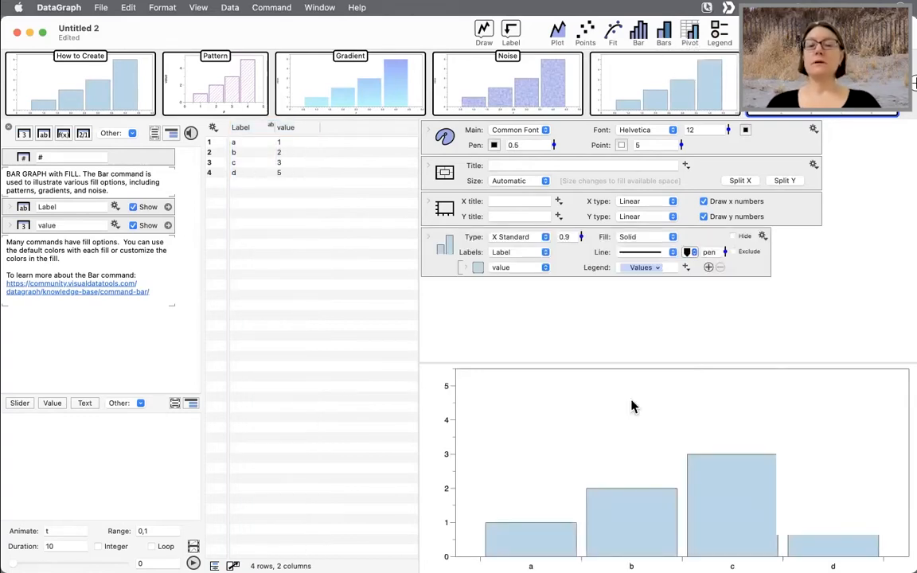
- Increase the graph's font size to 28
left_click_drag(728, 131, 727, 100)
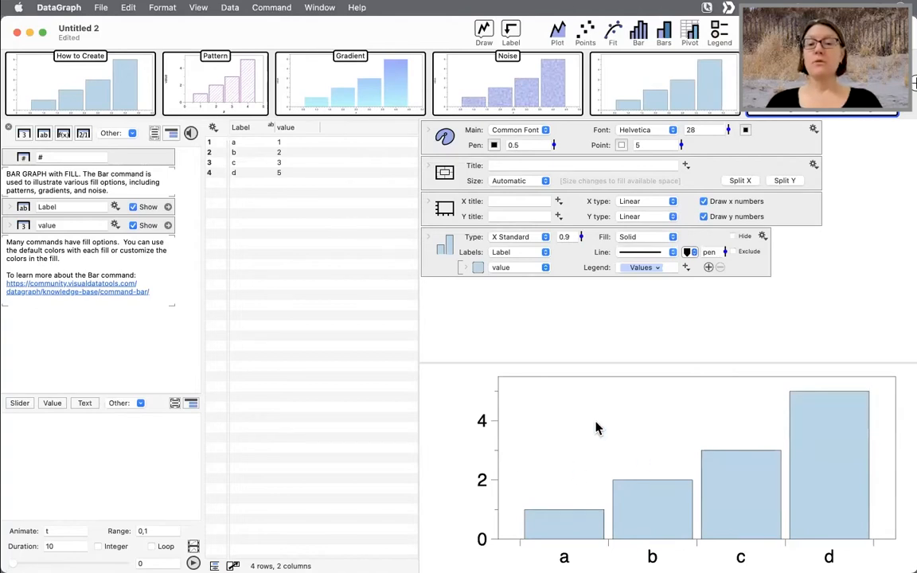
left_click_drag(586, 363, 584, 312)
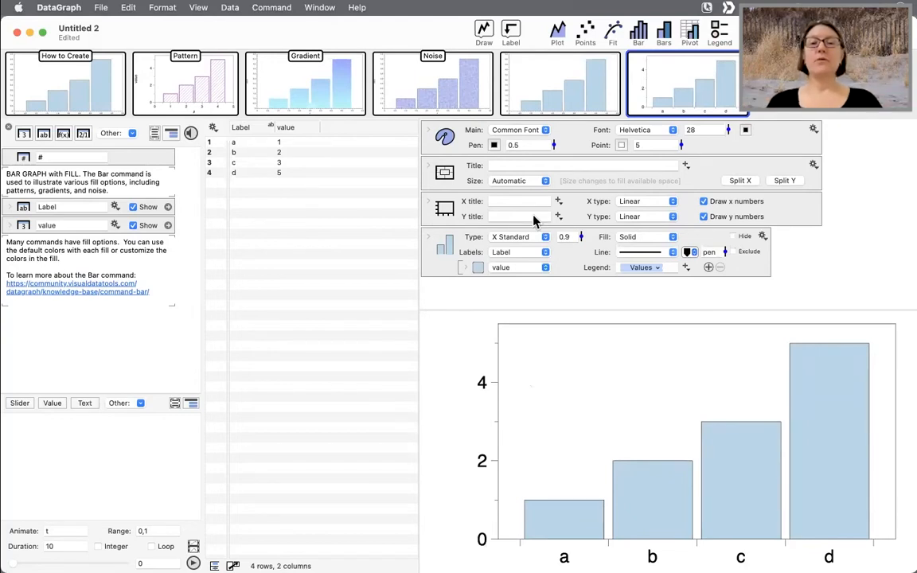
- Browse through the Bars page and the Pattern, Gradient and Noise example pages
left_click(560, 91)
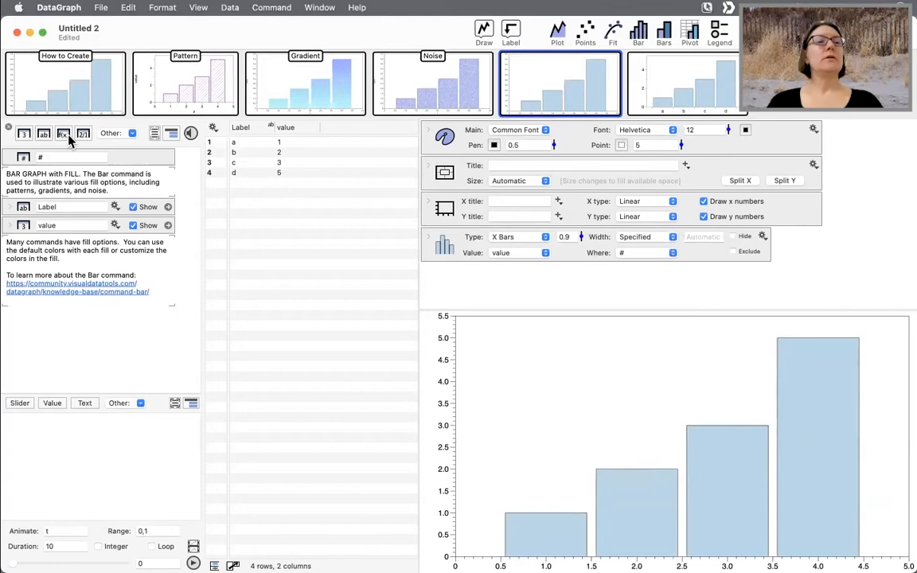
mouse_move(208, 103)
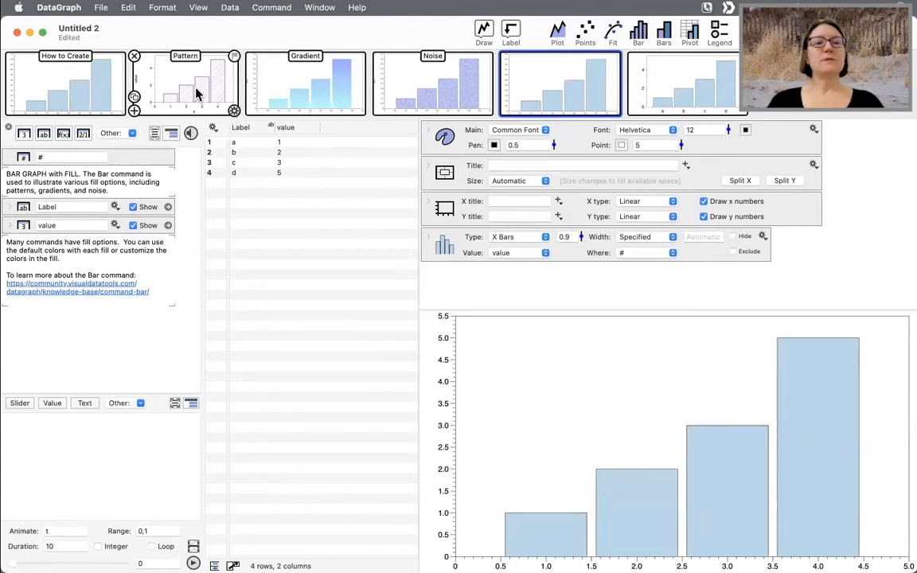
left_click(203, 94)
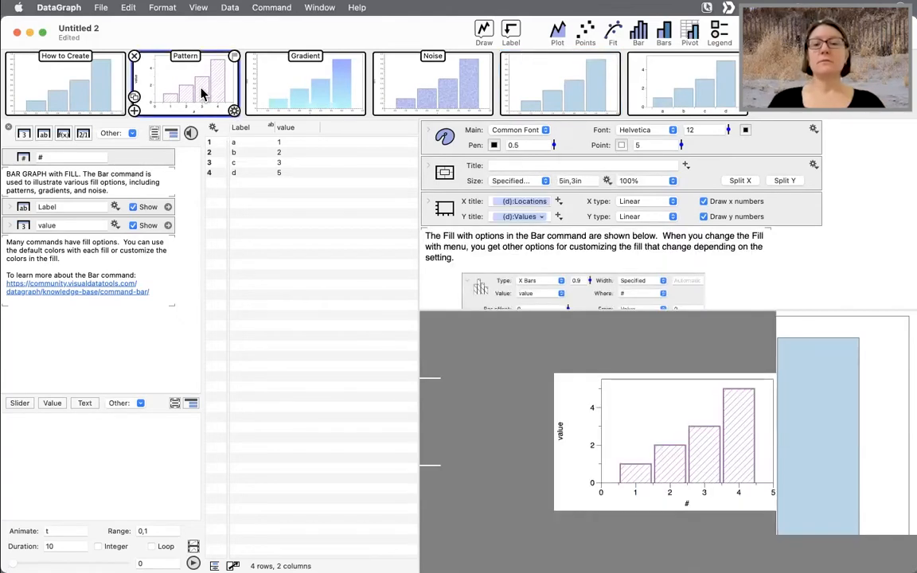
left_click(315, 98)
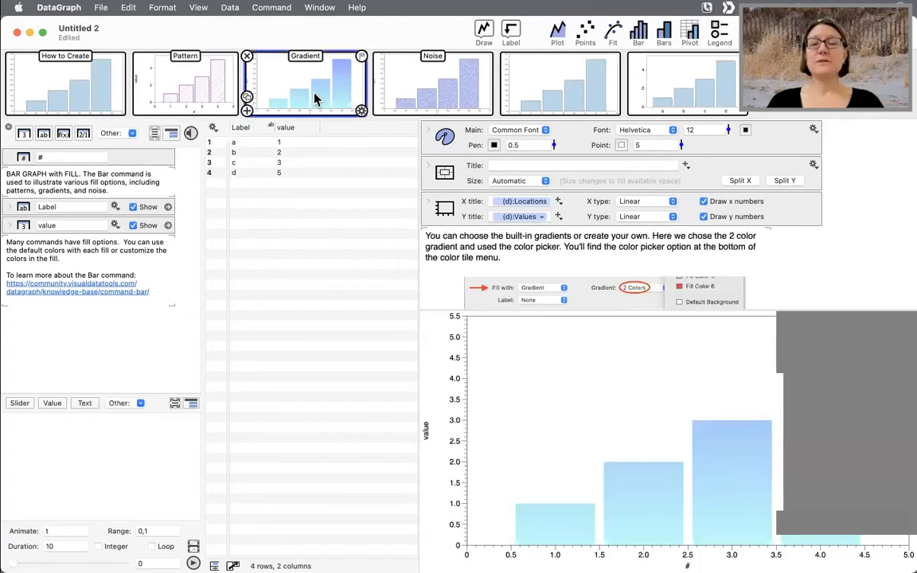
left_click(426, 93)
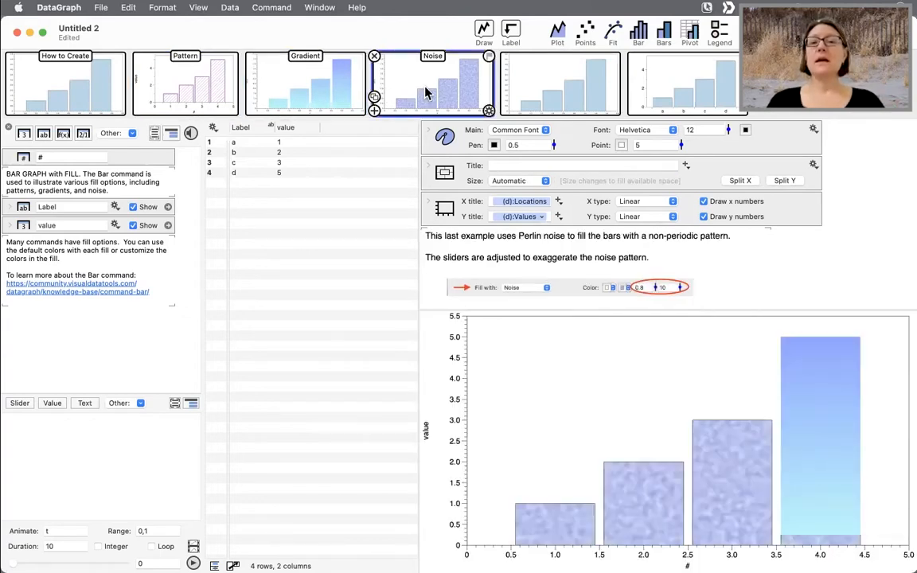
- Raise the second Noise fill parameter of the Noise example's bars to 14
scroll(561, 249, "down", 3)
scroll(561, 248, "down", 4)
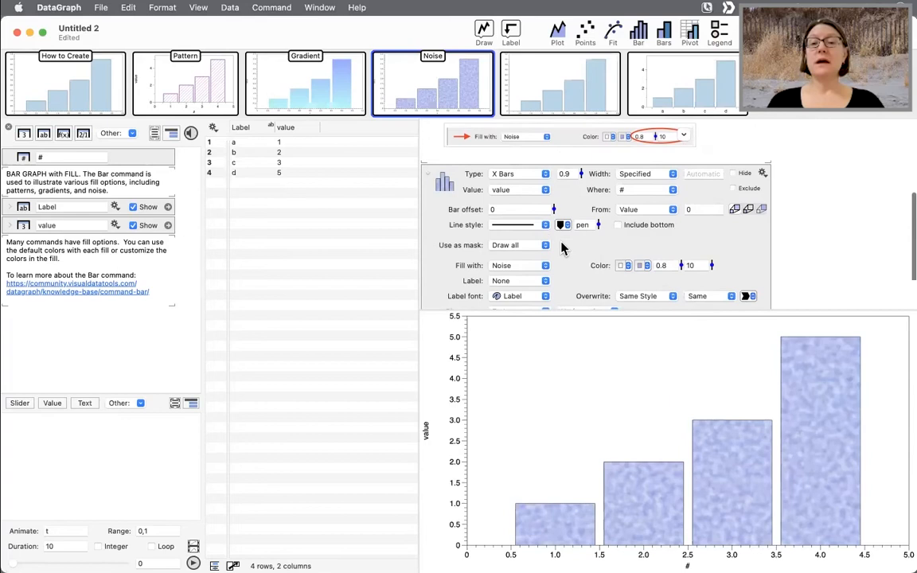
mouse_move(199, 93)
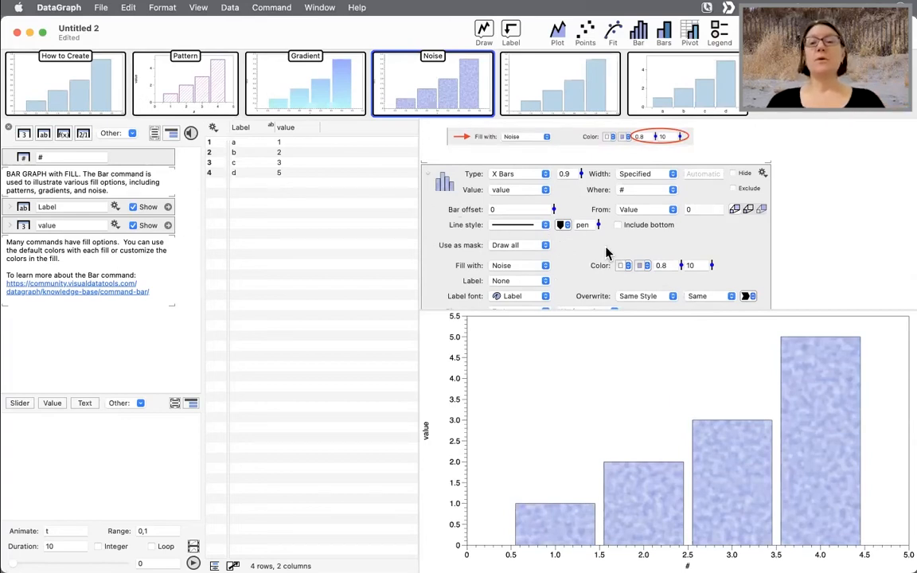
left_click_drag(713, 269, 712, 261)
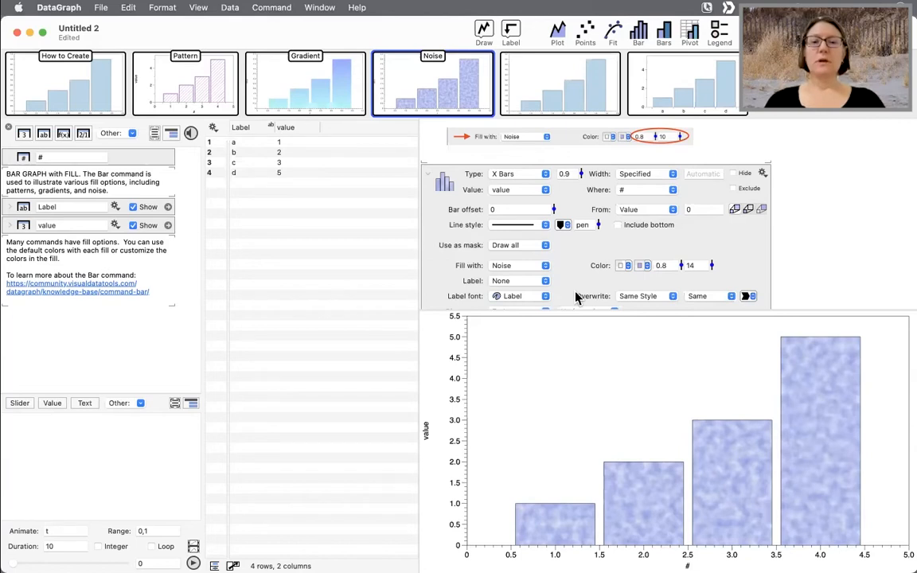
- Close the document and delete it without saving
left_click(335, 106)
left_click(162, 71)
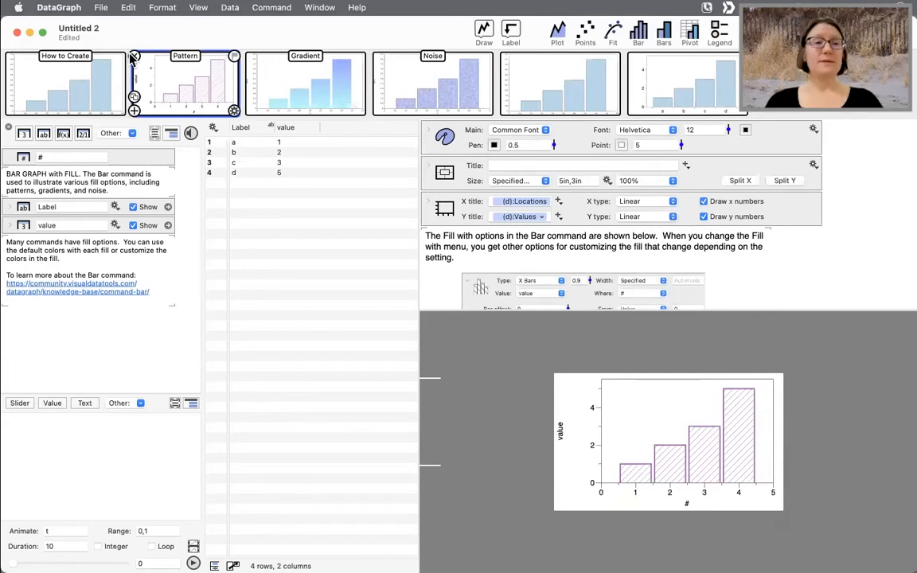
left_click(17, 32)
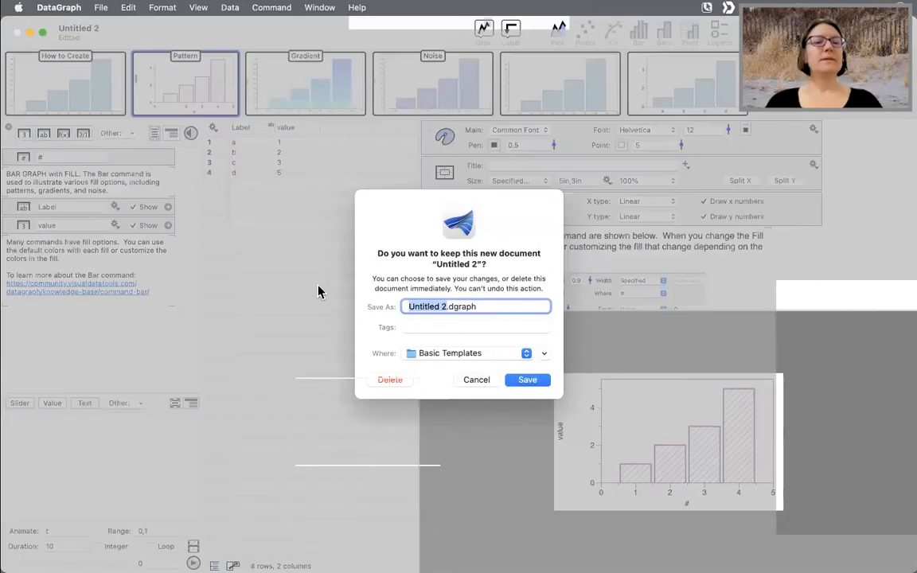
left_click(392, 381)
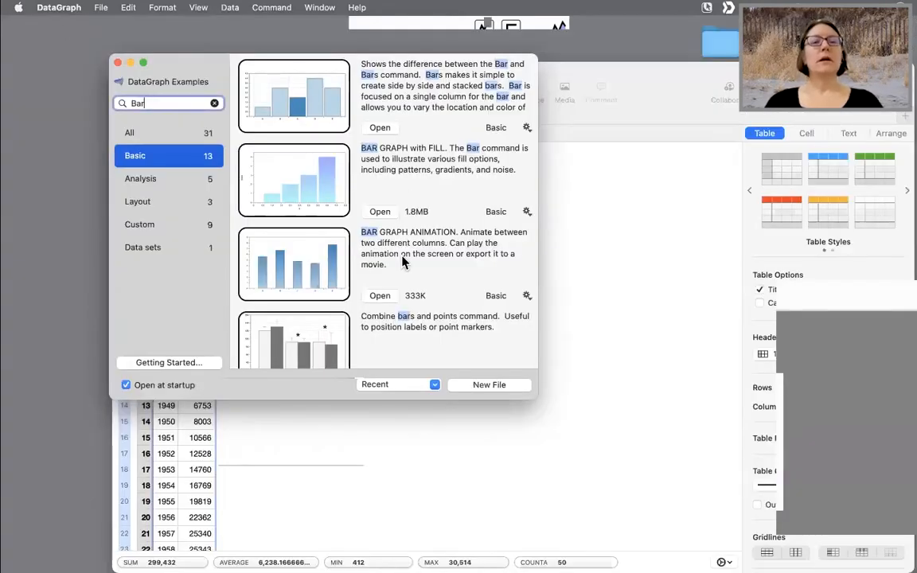
- Open the Grouped Bars on a Date Axis example from the Bar search results and enlarge its window
scroll(406, 250, "down", 3)
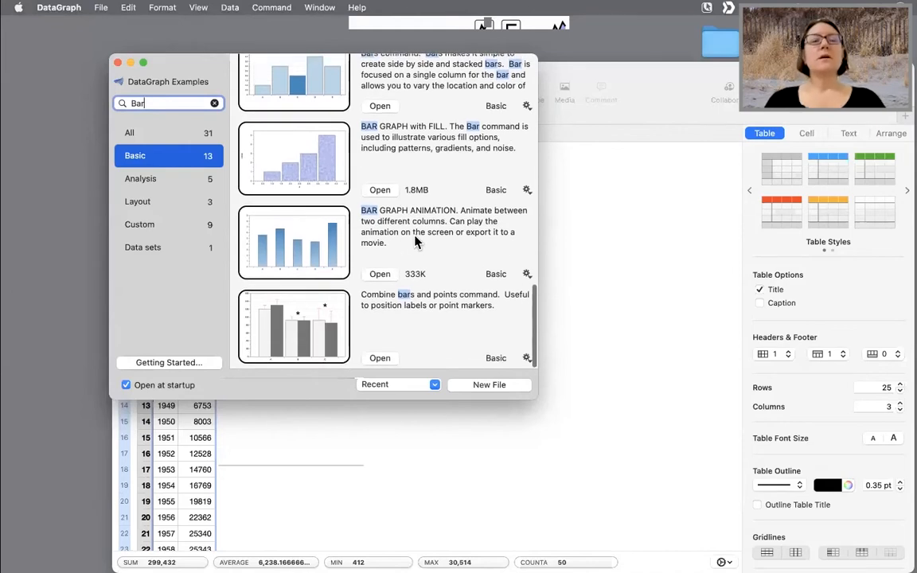
scroll(414, 241, "up", 10)
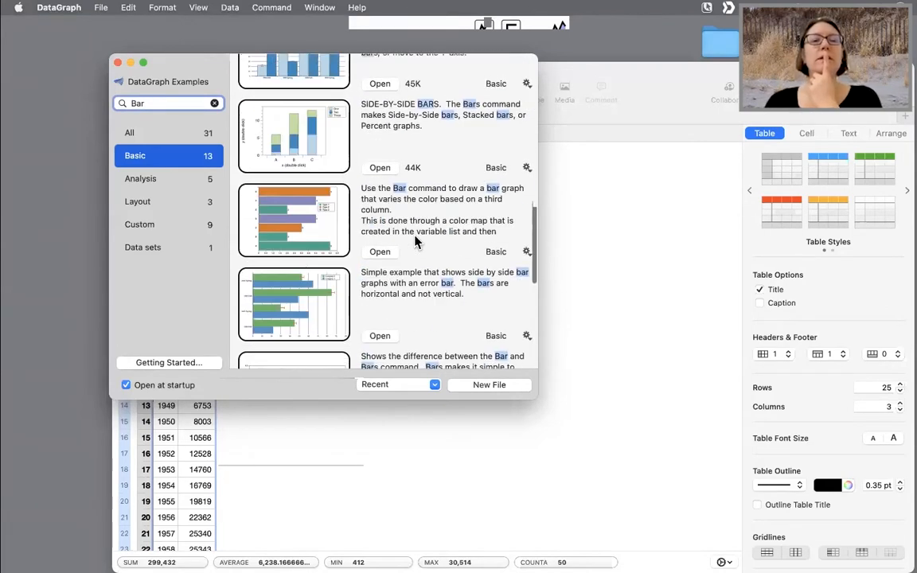
scroll(416, 239, "up", 10)
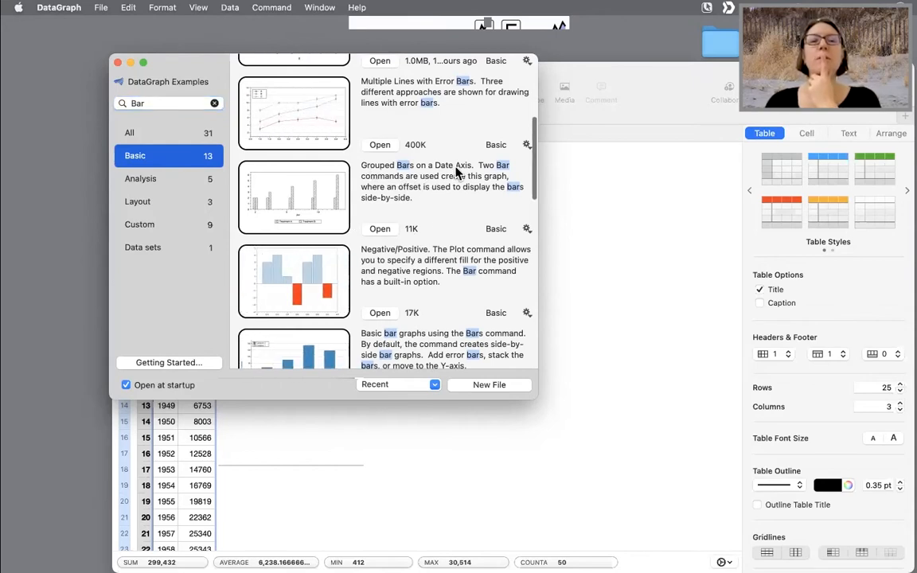
left_click(380, 229)
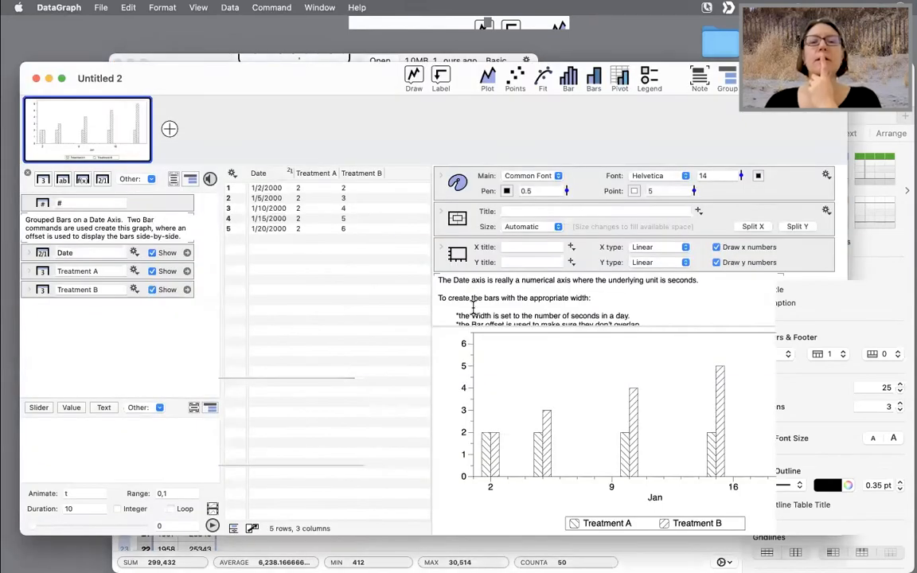
double_click(358, 94)
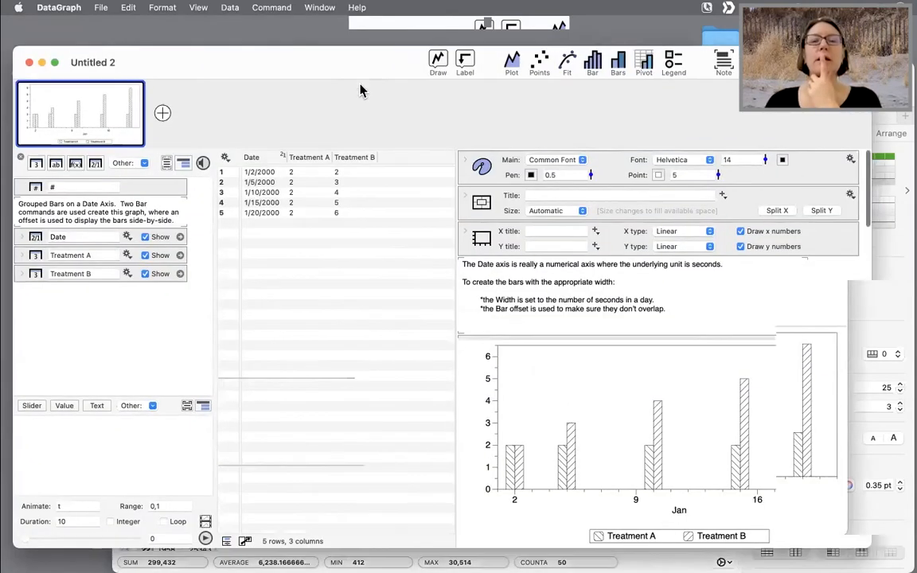
- Set the second row's Date to 1/8/2000
scroll(543, 335, "down", 5)
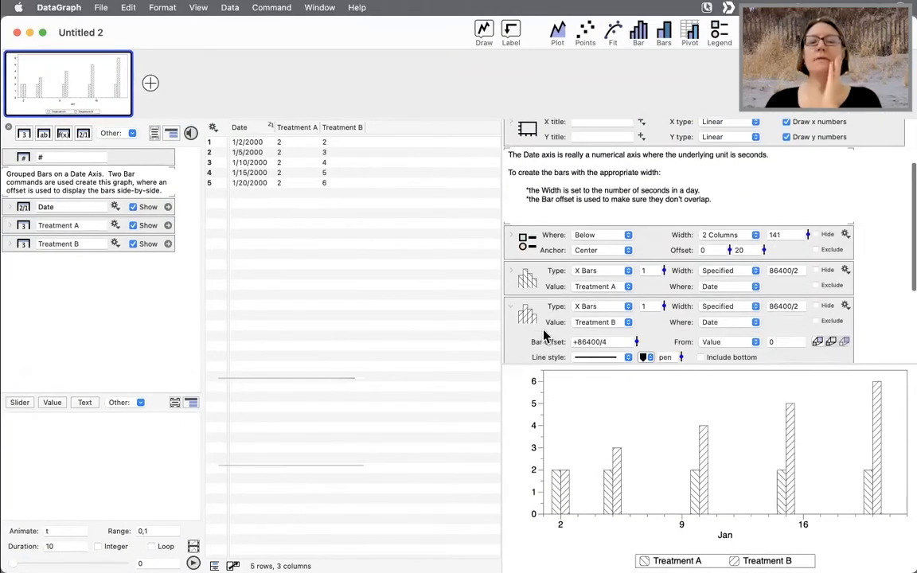
left_click_drag(503, 310, 368, 301)
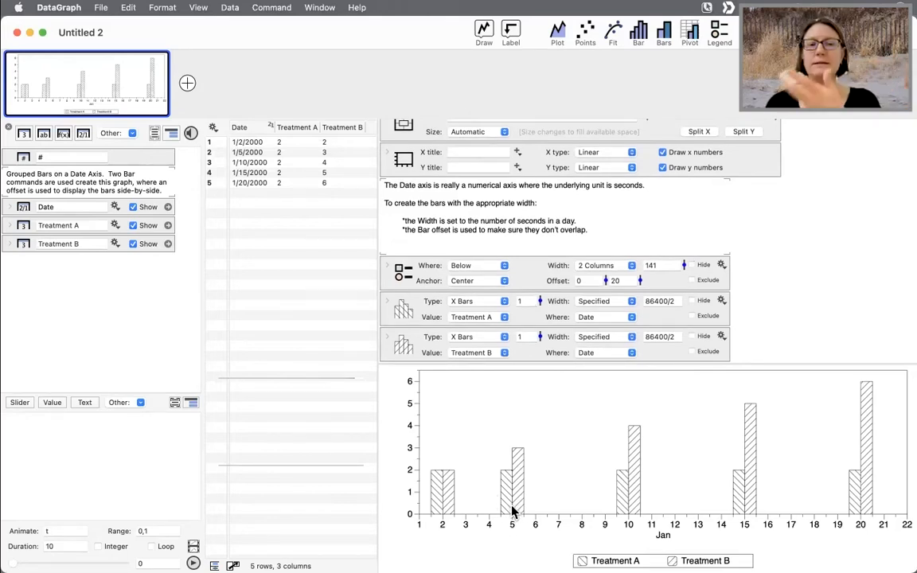
left_click(238, 152)
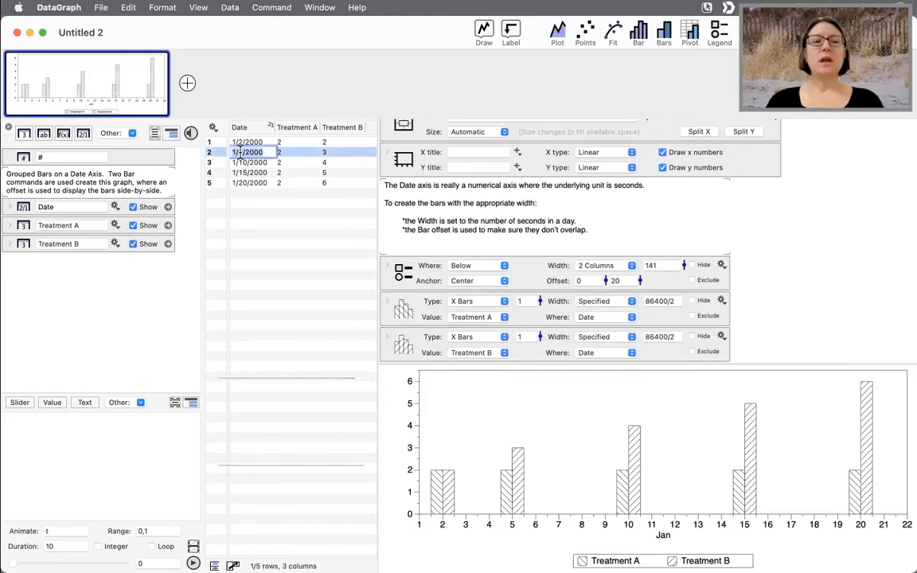
left_click(243, 152)
key("BackSpace")
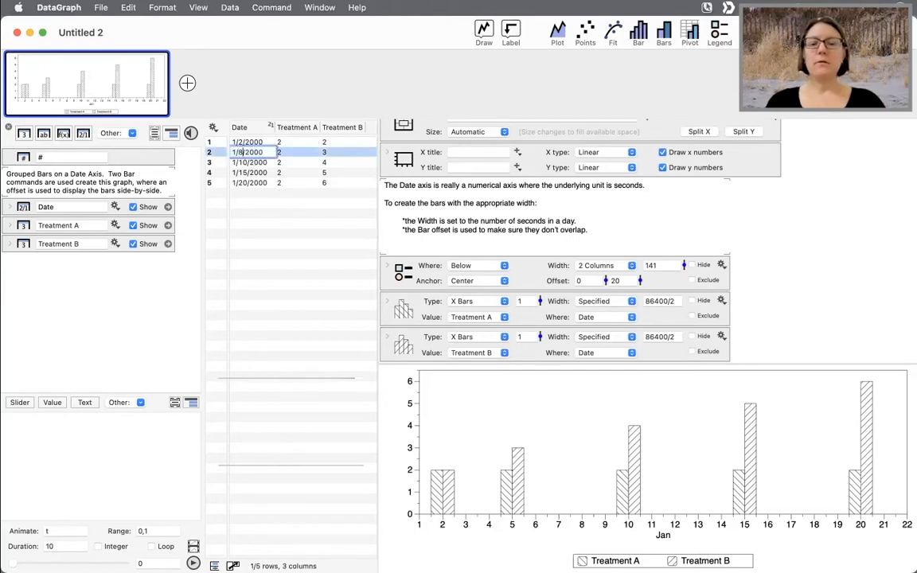
type("8")
key("Return")
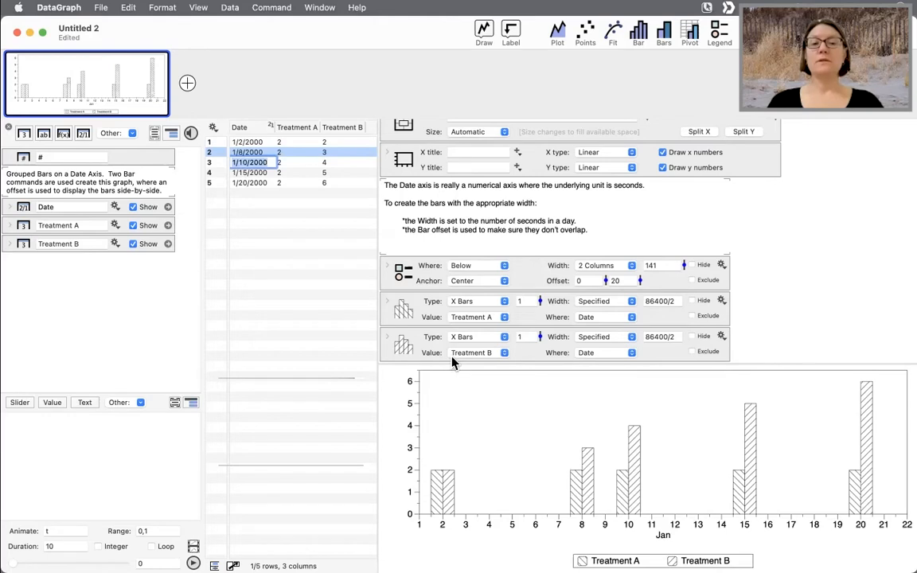
- Close the Grouped Bars on a Date Axis document and delete it without saving
left_click(16, 33)
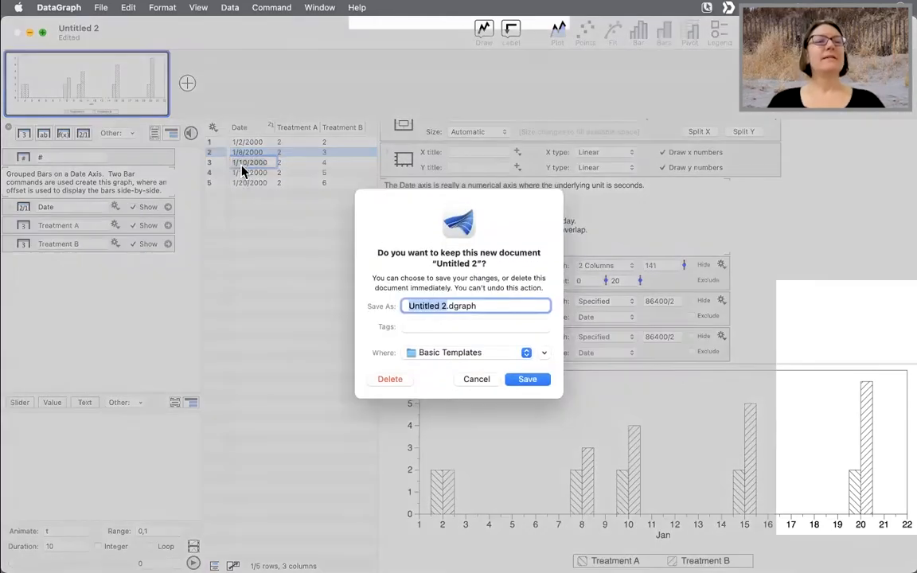
left_click(390, 379)
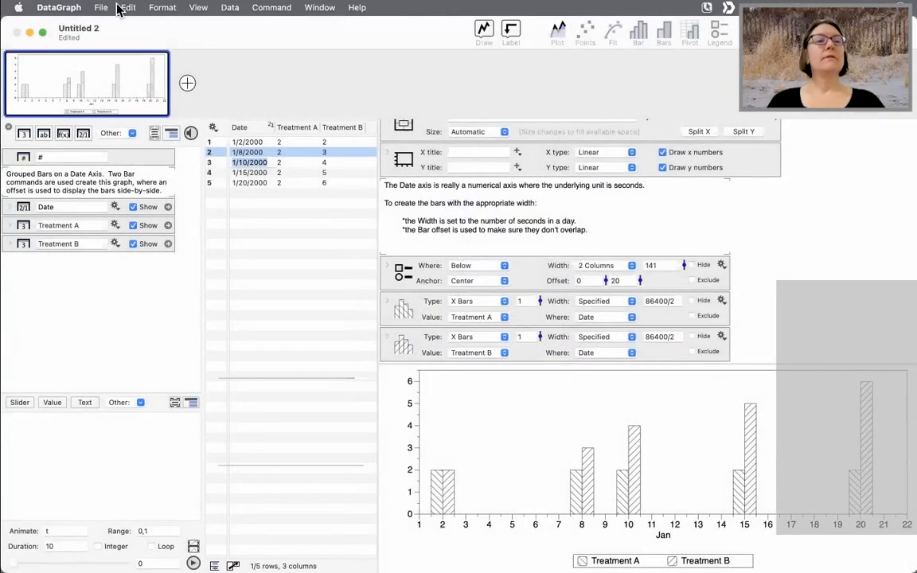
- Open the SIDE-BY-SIDE BARS example from the Bar search results and enlarge its window
scroll(333, 225, "up", 1)
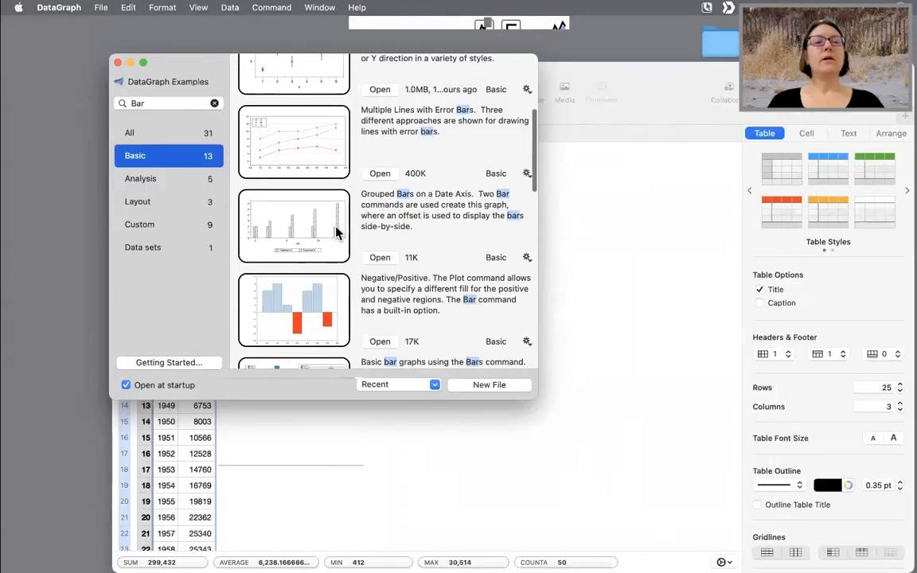
scroll(337, 230, "down", 3)
scroll(356, 248, "down", 3)
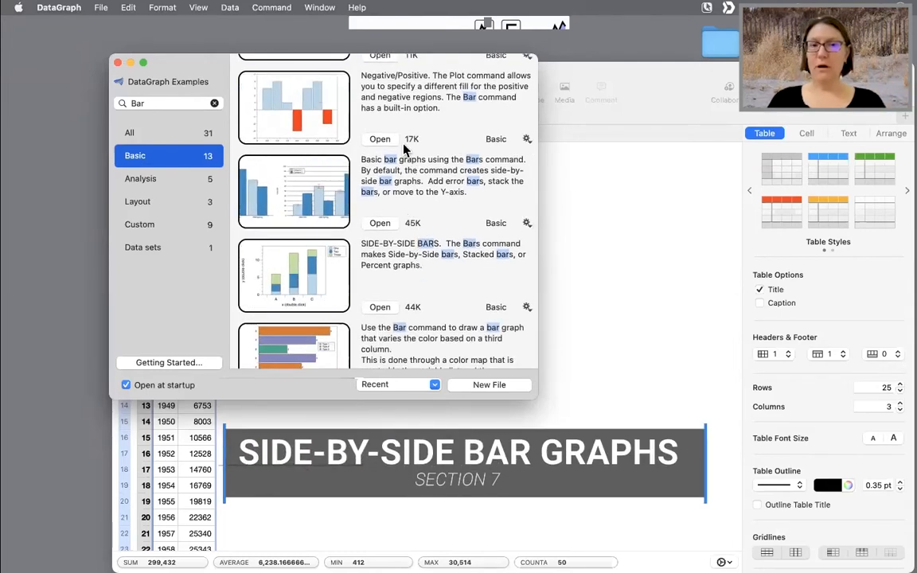
scroll(395, 261, "down", 2)
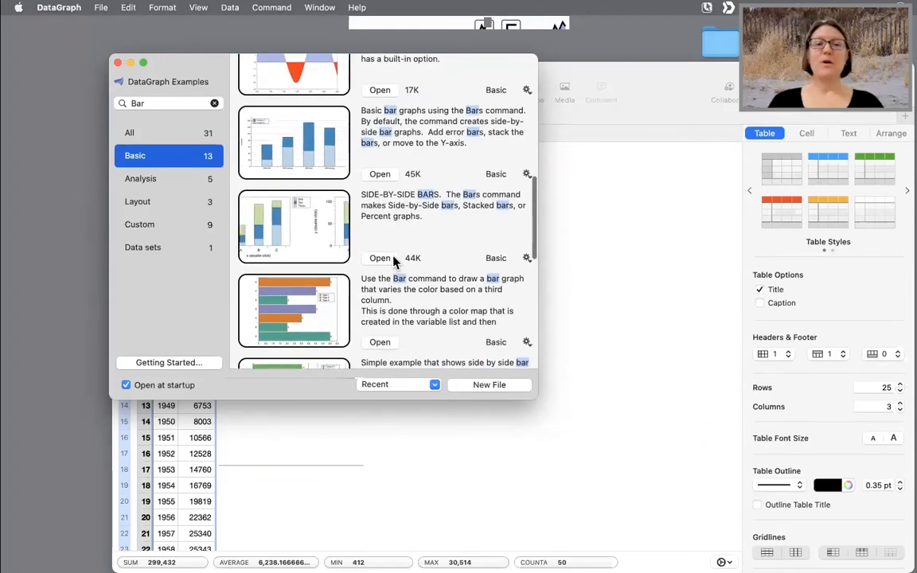
left_click(381, 259)
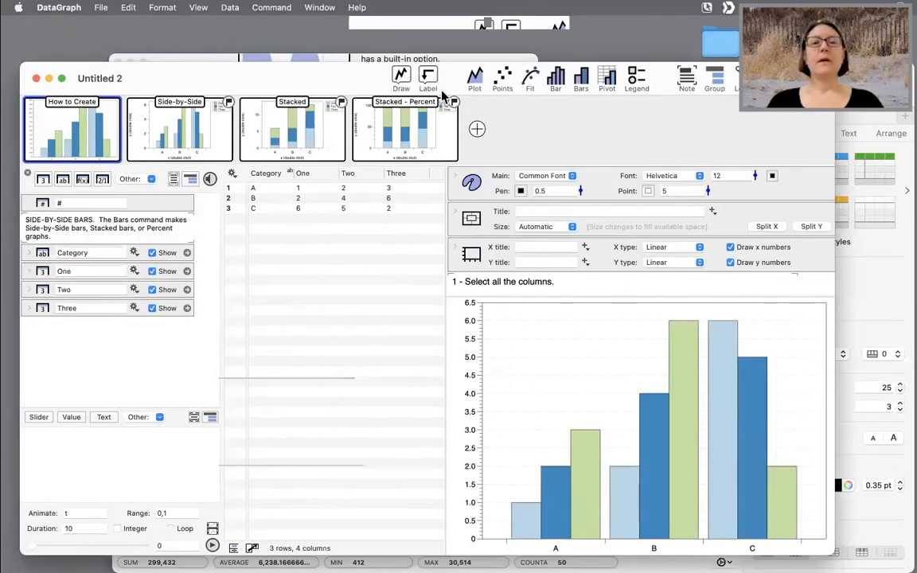
double_click(256, 68)
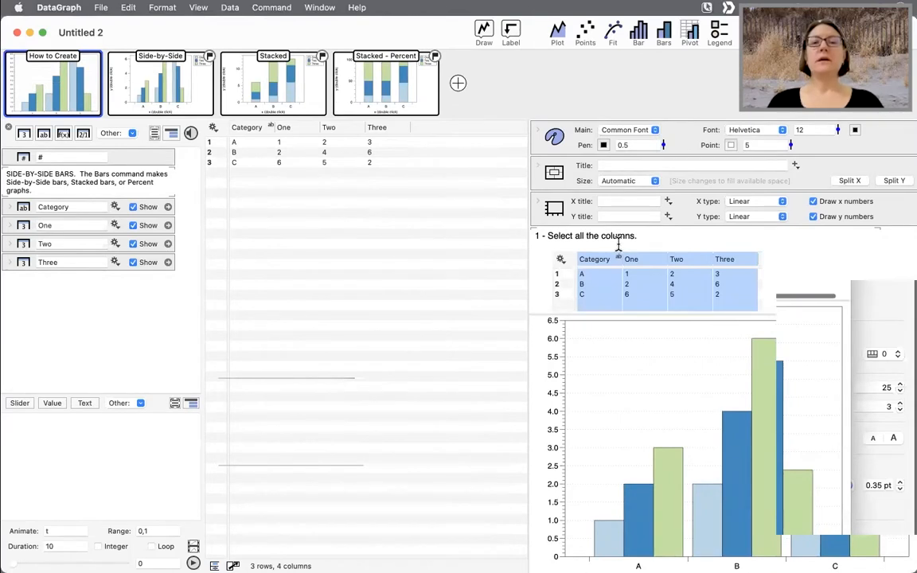
- Add a new graph page, select all four data columns, and add a Bars command
scroll(619, 243, "down", 5)
scroll(648, 231, "down", 2)
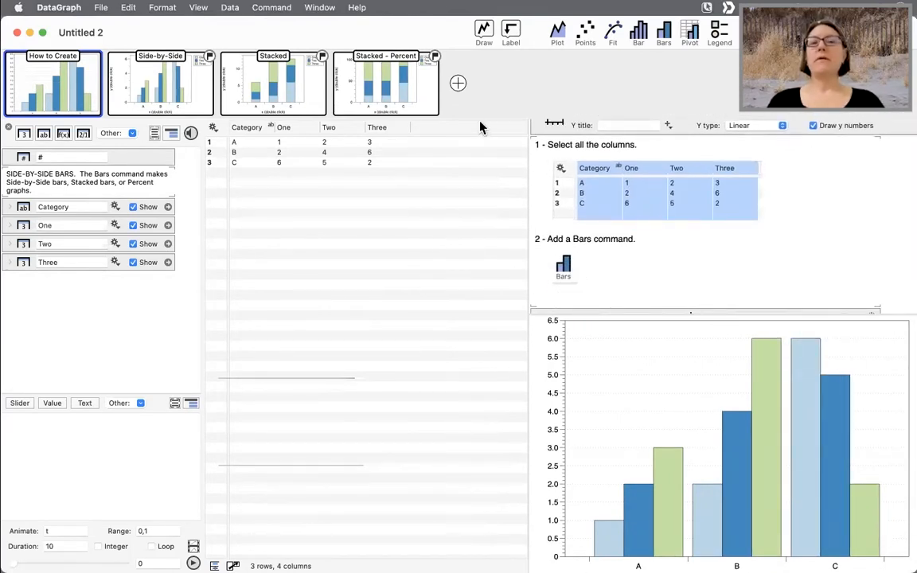
left_click(458, 84)
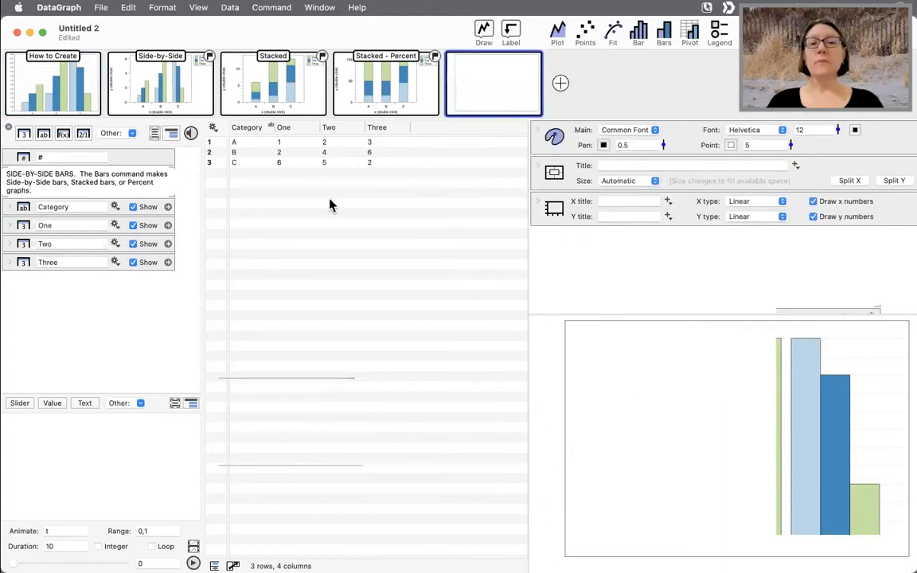
left_click(242, 127)
left_click(384, 129, "shift")
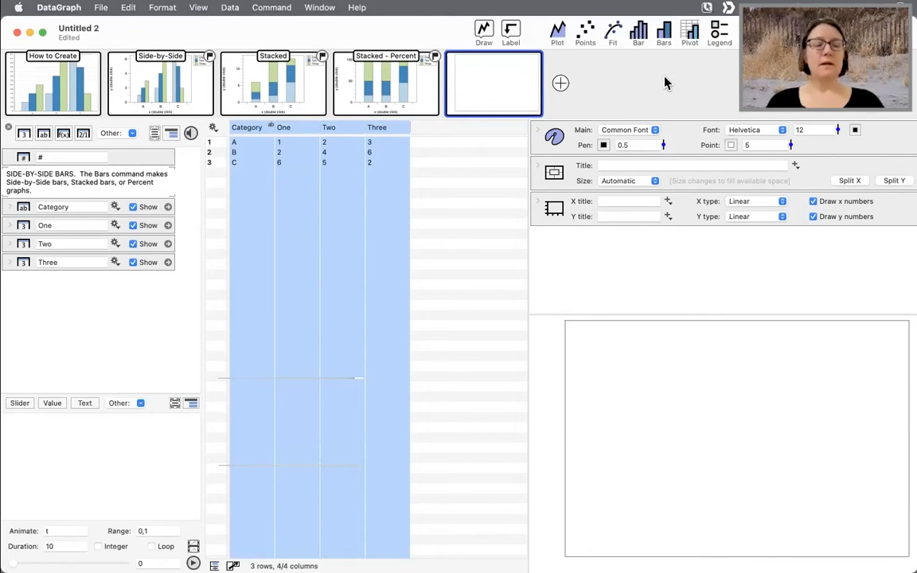
key("ctrl+a")
left_click(666, 38)
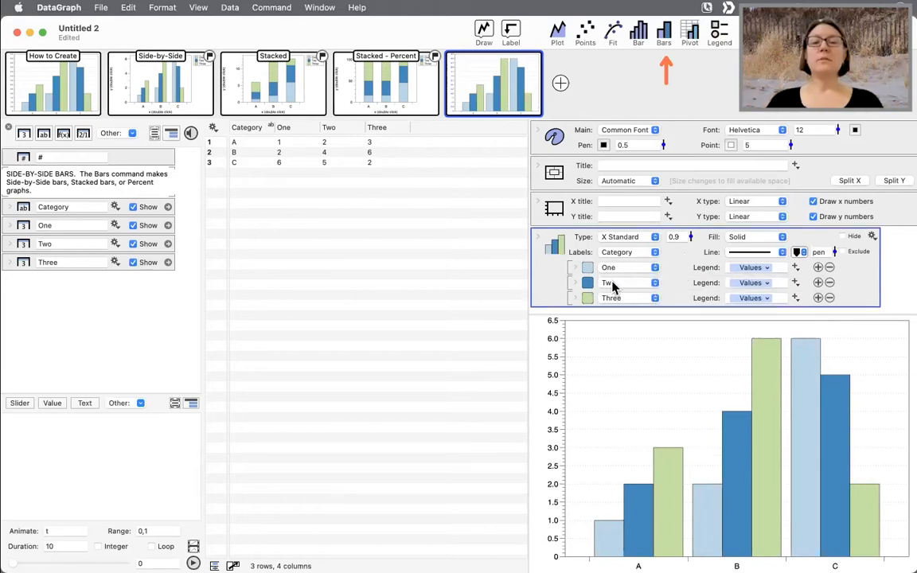
- Examine the One, Two and Three column entries of the new Bars command
left_click(671, 269)
left_click(669, 284)
left_click(669, 298)
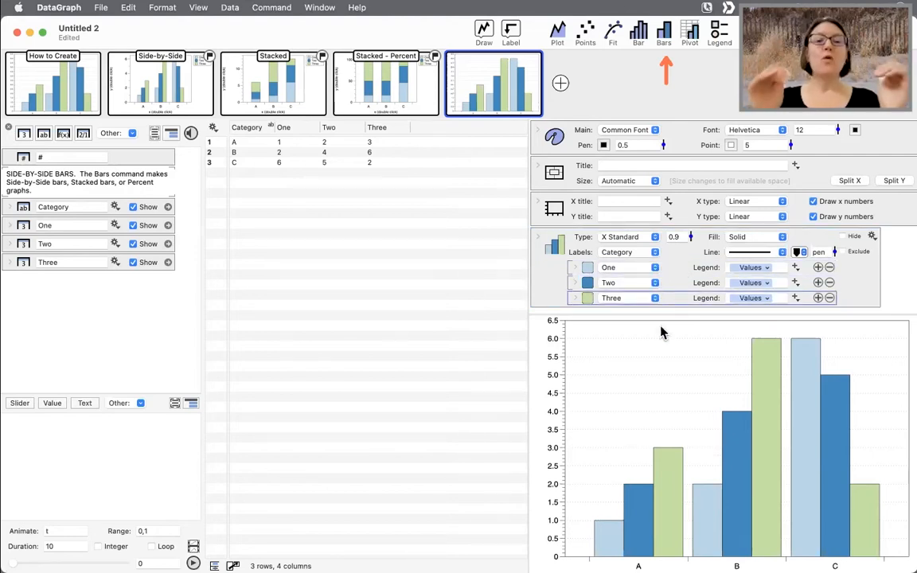
left_click(673, 268)
left_click(671, 284)
left_click(668, 300)
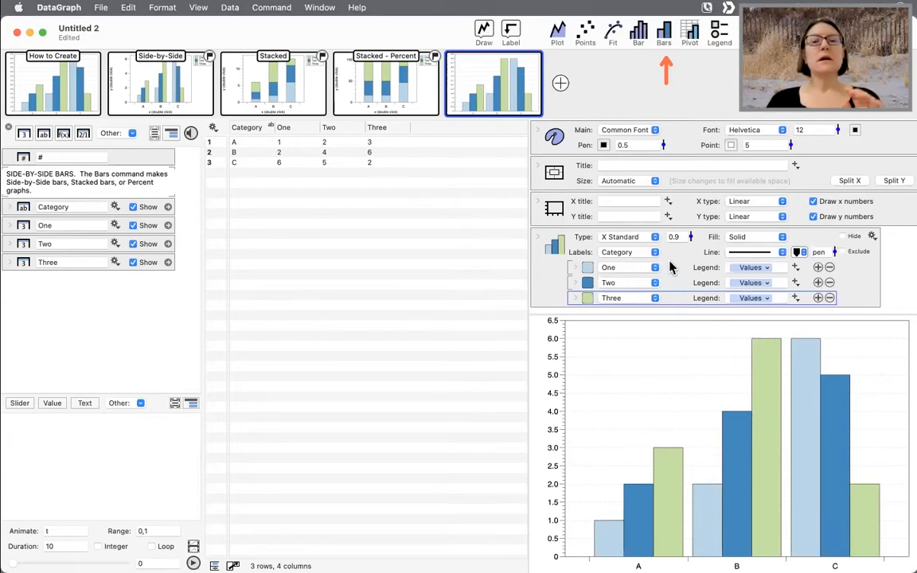
left_click(668, 265)
left_click(668, 284)
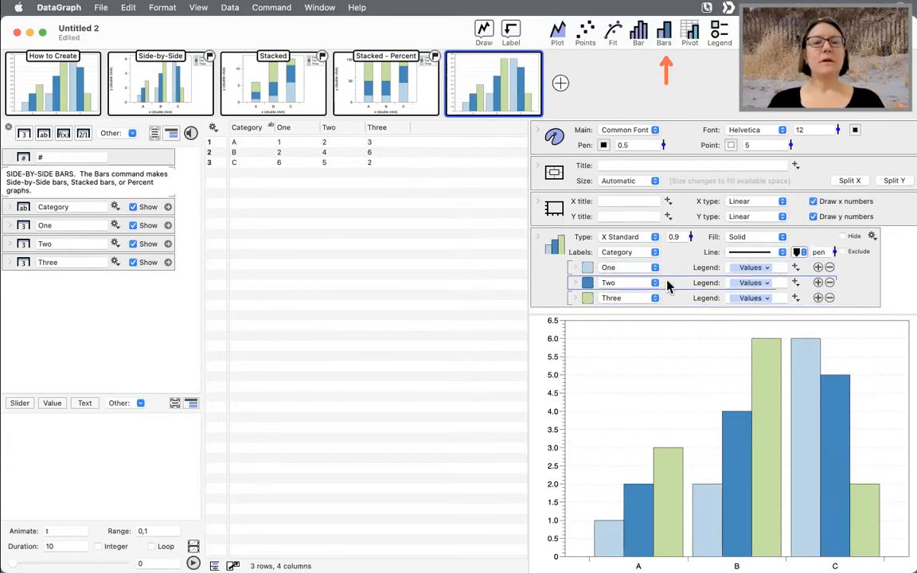
left_click(669, 300)
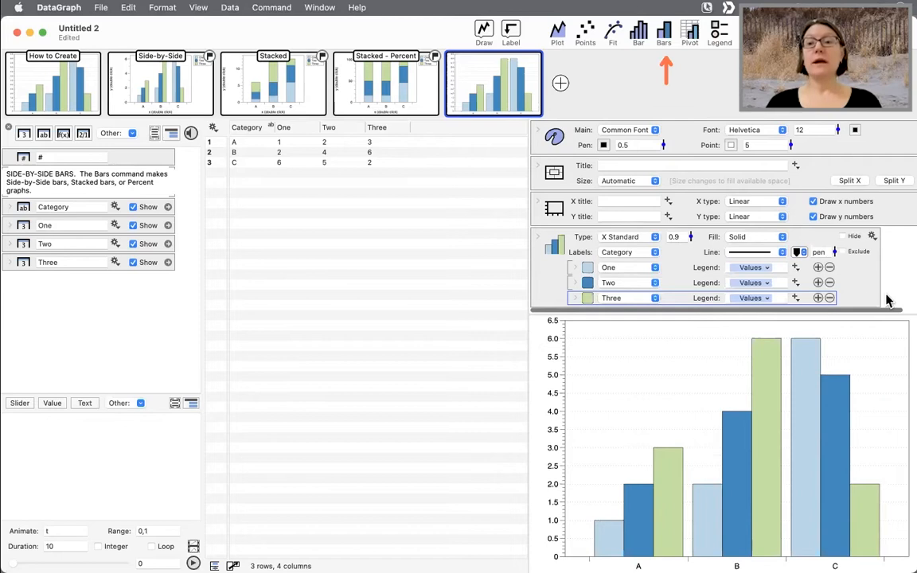
- Add two more column entries to the Bars command and set them to One and Two
left_click(818, 297)
left_click(817, 298)
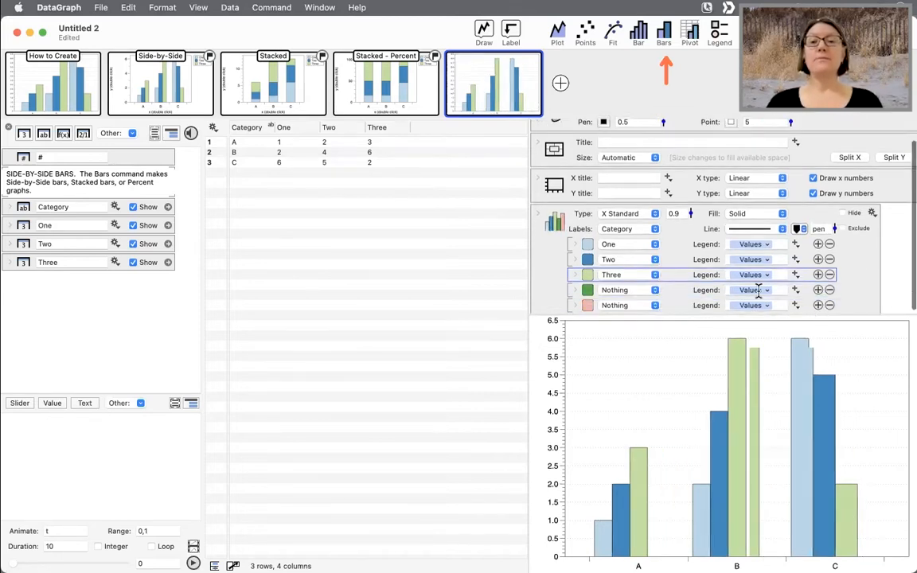
left_click(654, 289)
left_click(625, 335)
left_click(636, 307)
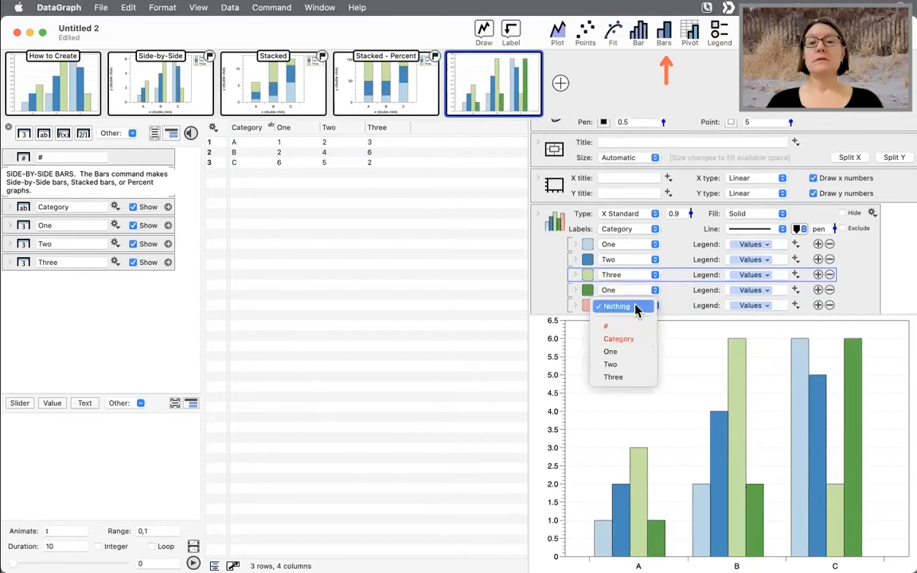
left_click(629, 367)
- View the example's Side-by-Side, Stacked and Stacked - Percent pages
left_click(283, 127)
left_click(183, 88)
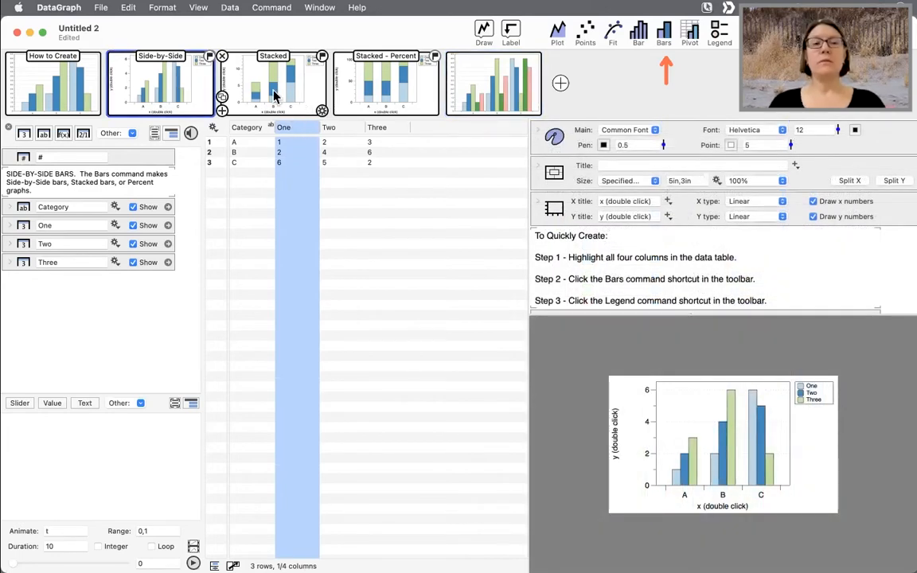
left_click(273, 95)
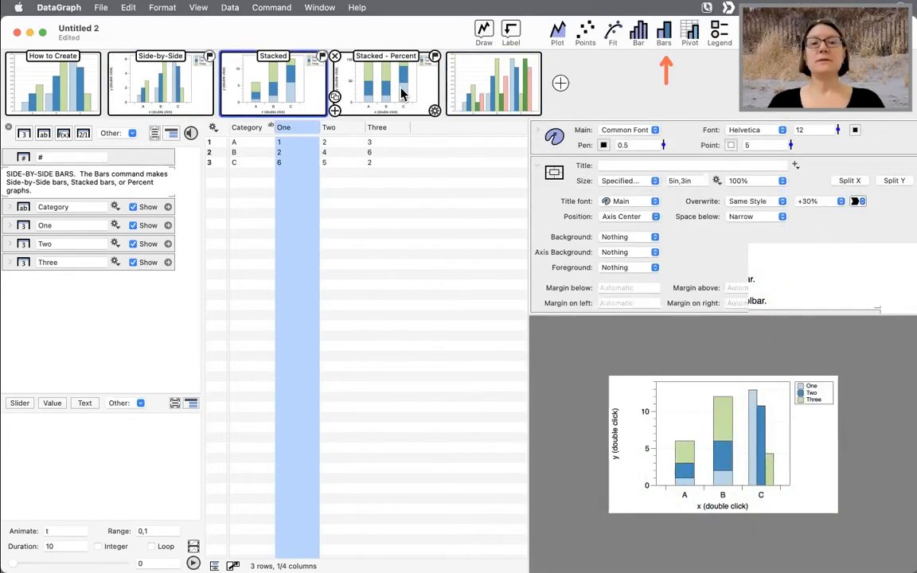
left_click(401, 94)
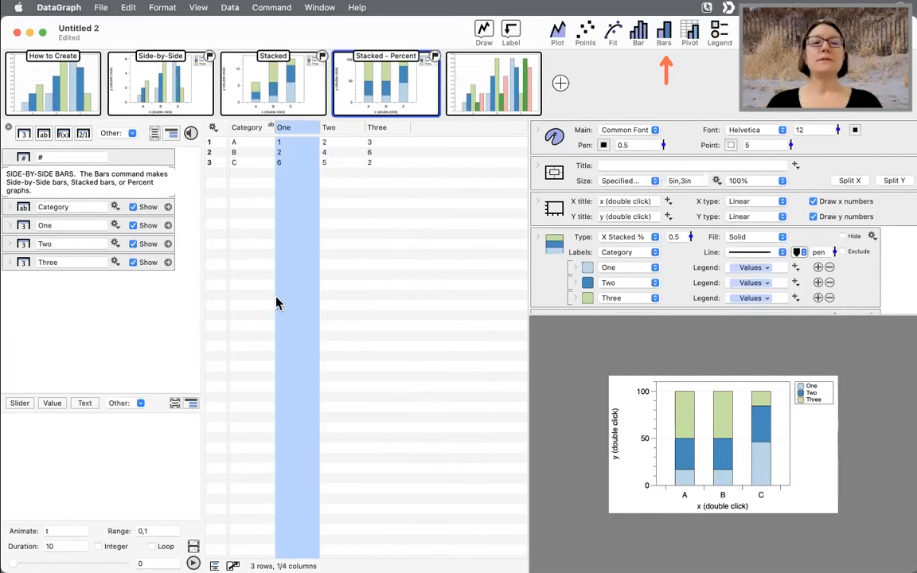
- Open the BARS & LINE PLOT example from the Bar search results
left_click(286, 182)
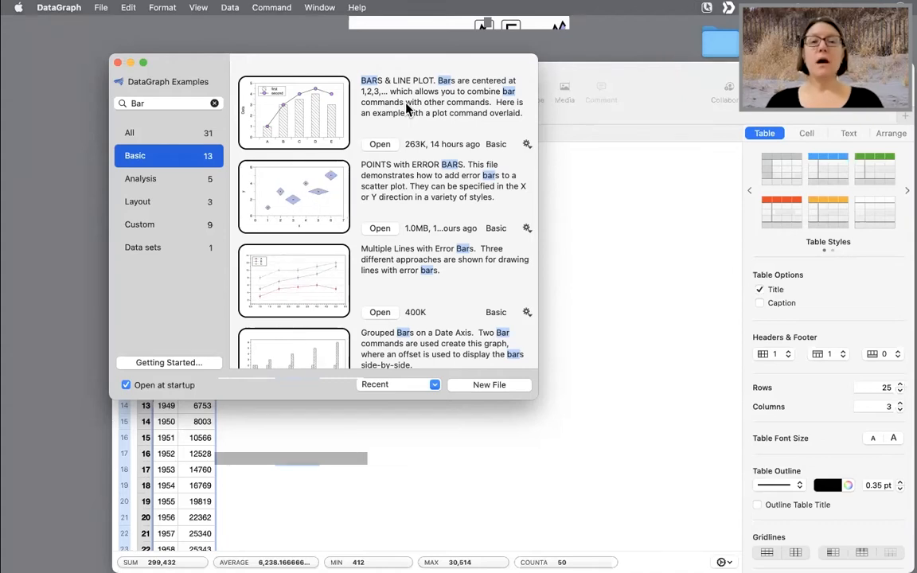
key("ctrl+x")
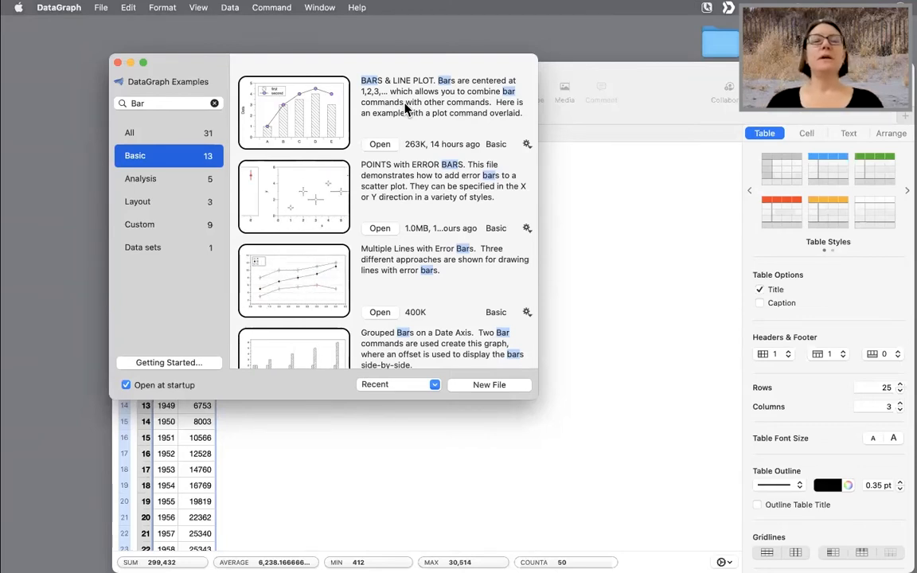
left_click(380, 145)
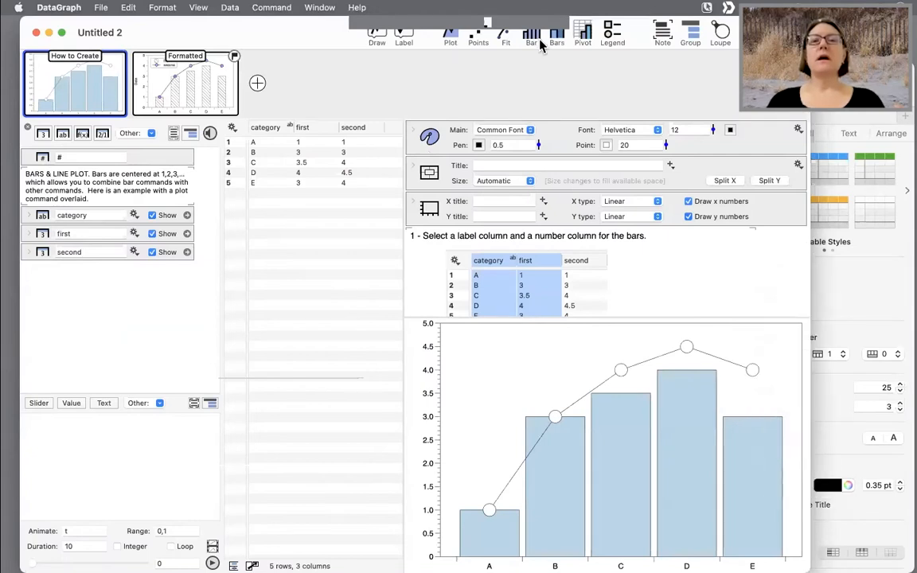
left_click(376, 36)
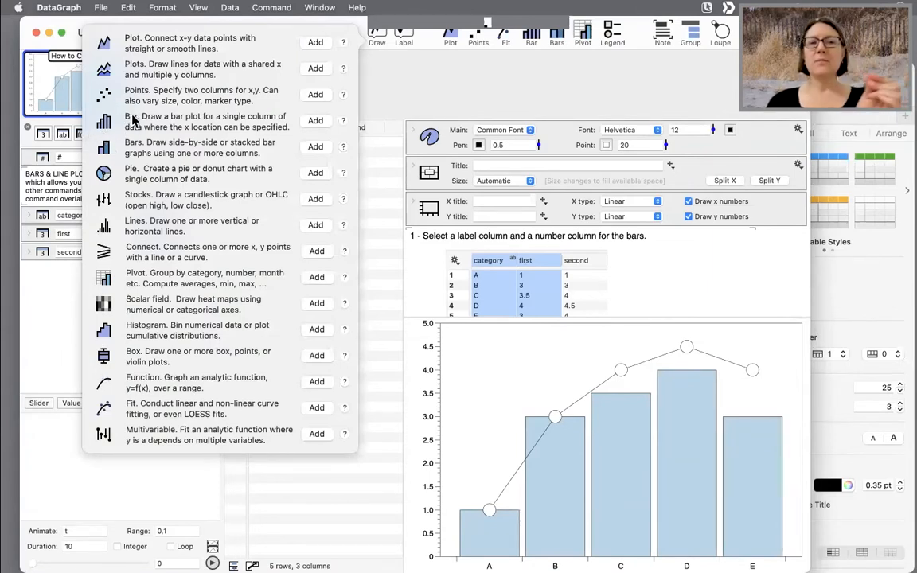
left_click(413, 82)
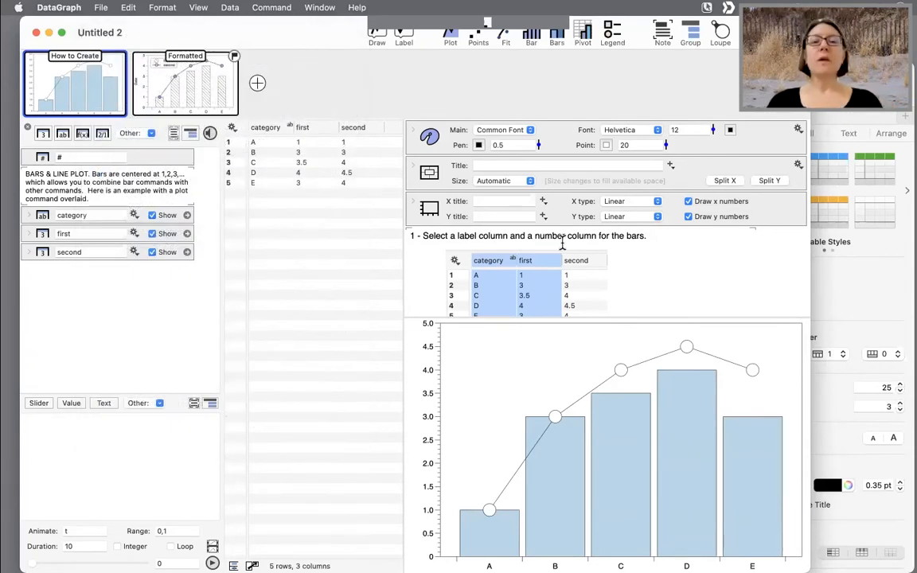
- Add a new graph page, select the category and first columns, and add a Bars command
scroll(563, 241, "down", 3)
scroll(641, 216, "up", 1)
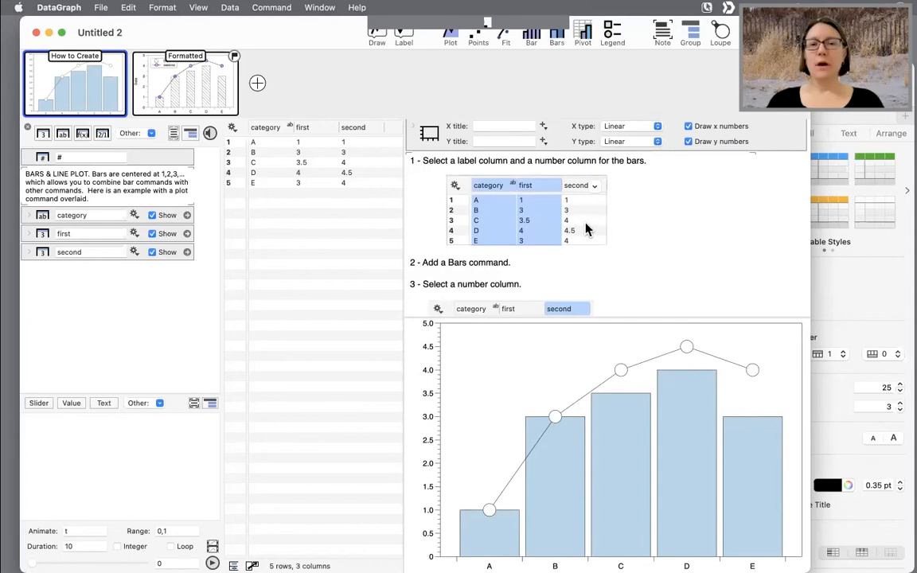
scroll(617, 262, "down", 3)
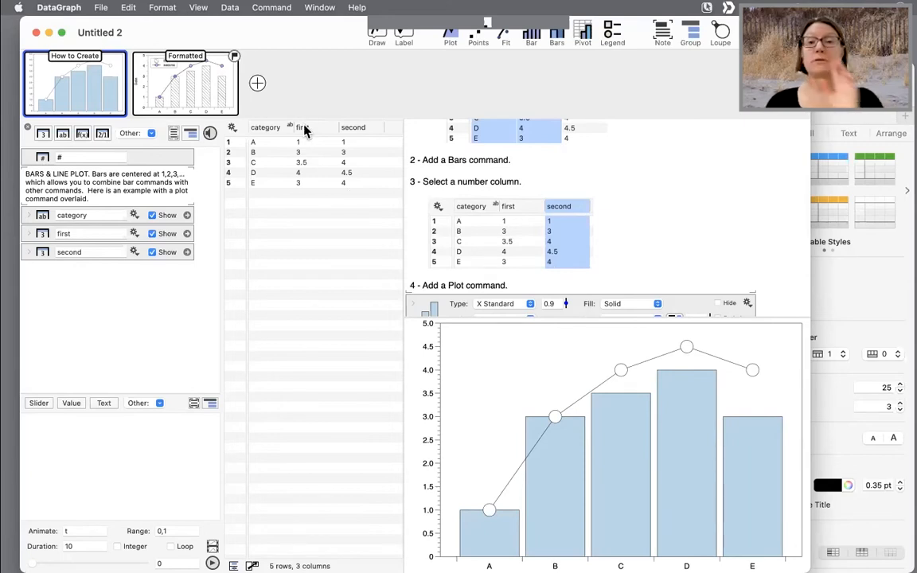
scroll(538, 236, "up", 2)
scroll(538, 235, "down", 1)
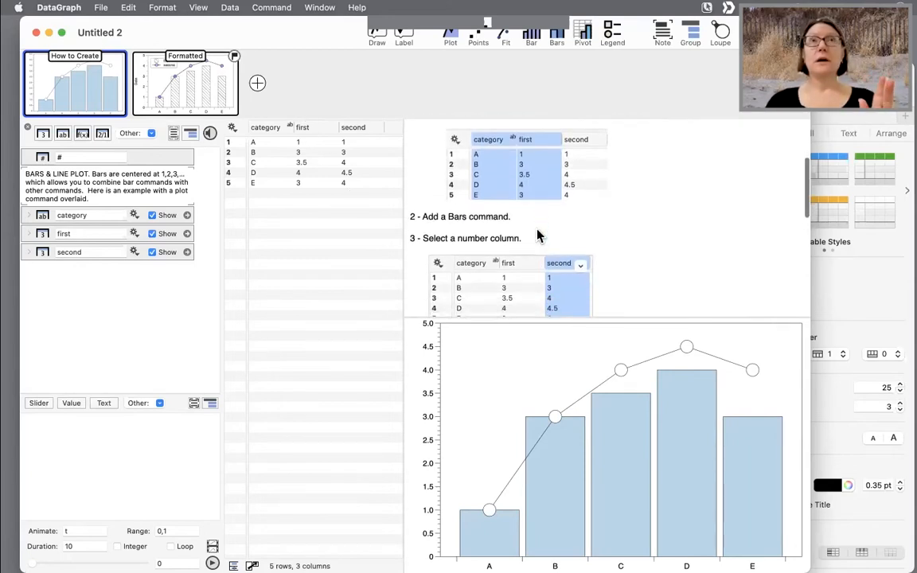
scroll(543, 235, "down", 1)
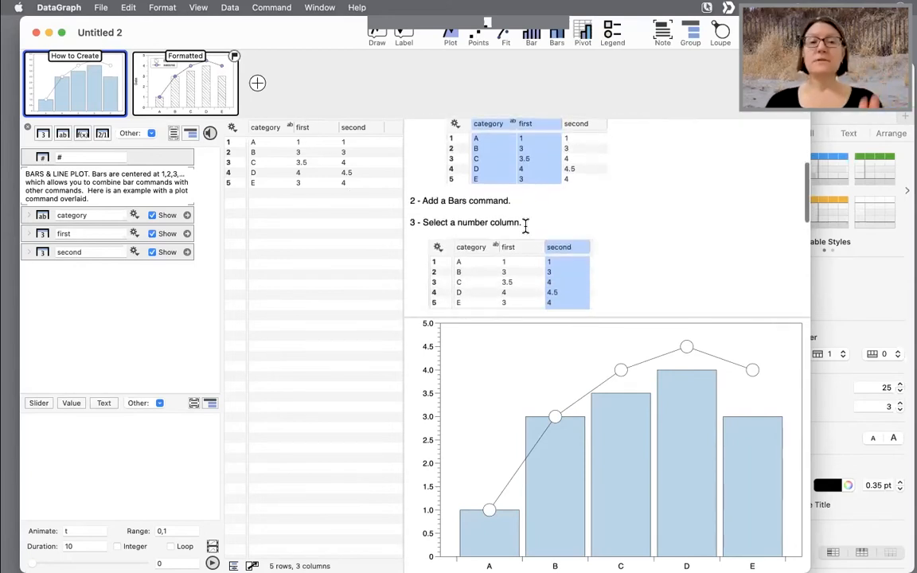
left_click(258, 83)
left_click(270, 128)
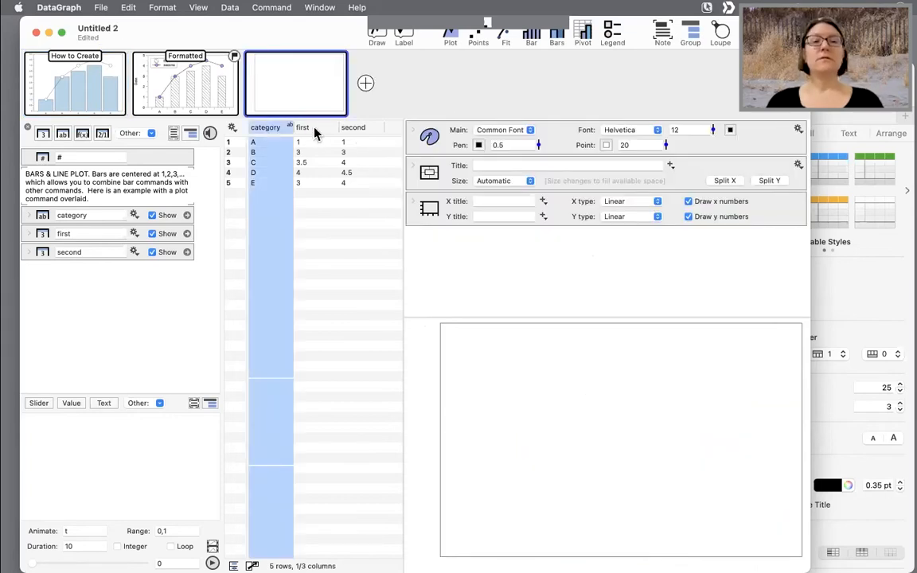
left_click(310, 128, "shift")
left_click(556, 35)
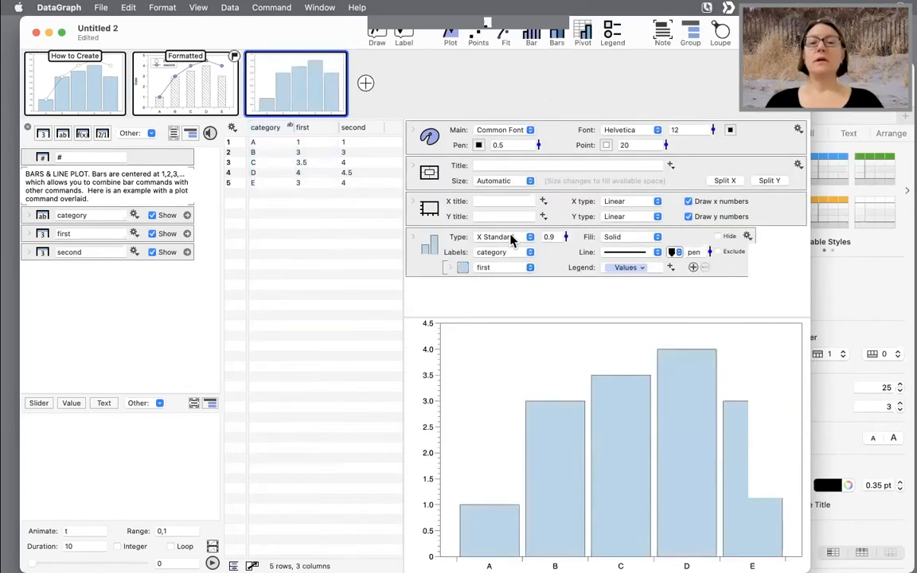
- Overlay a Plot command of the second column and set its point style to filled circles
left_click(358, 127)
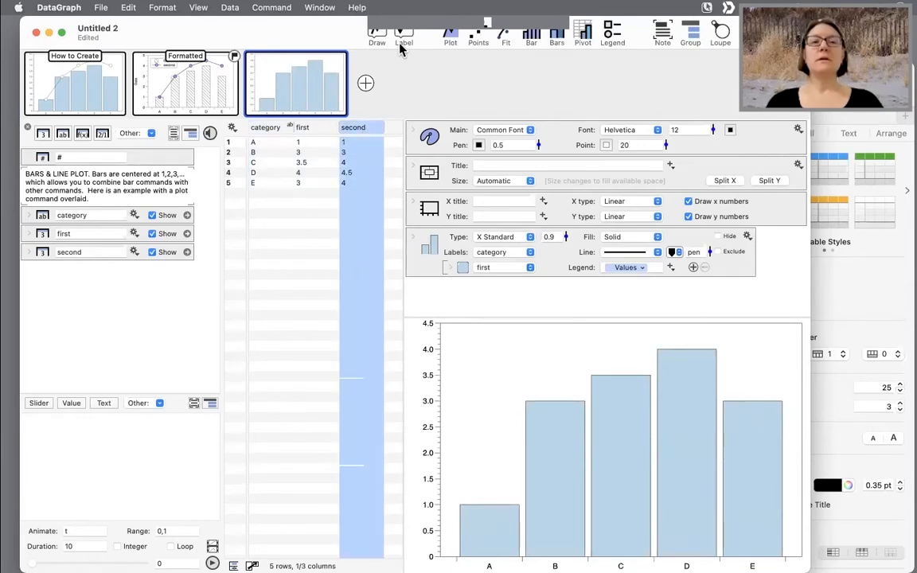
left_click(451, 39)
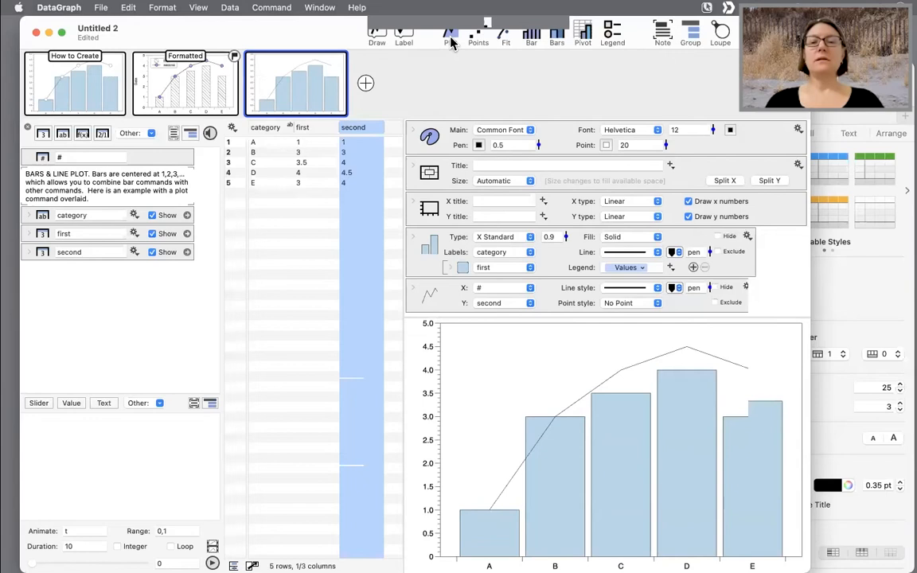
left_click(628, 304)
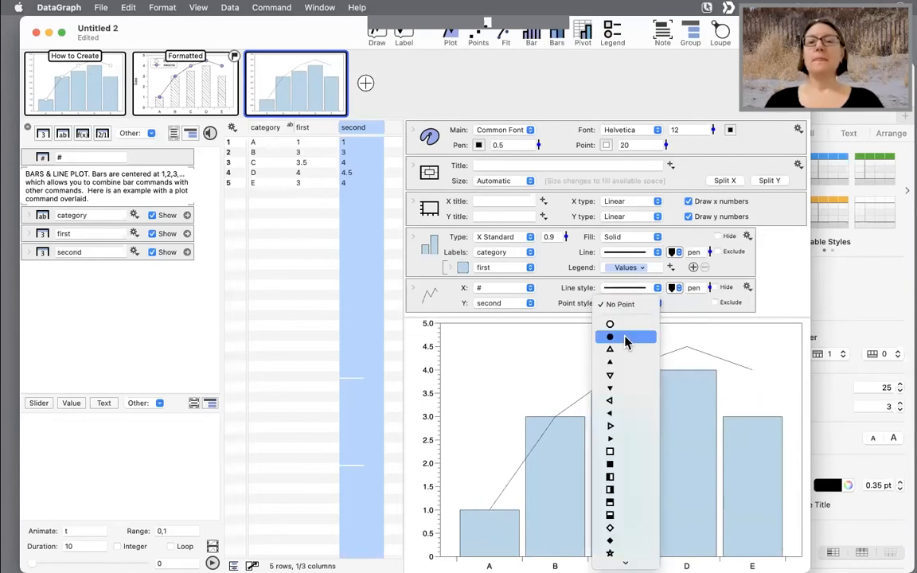
left_click(628, 337)
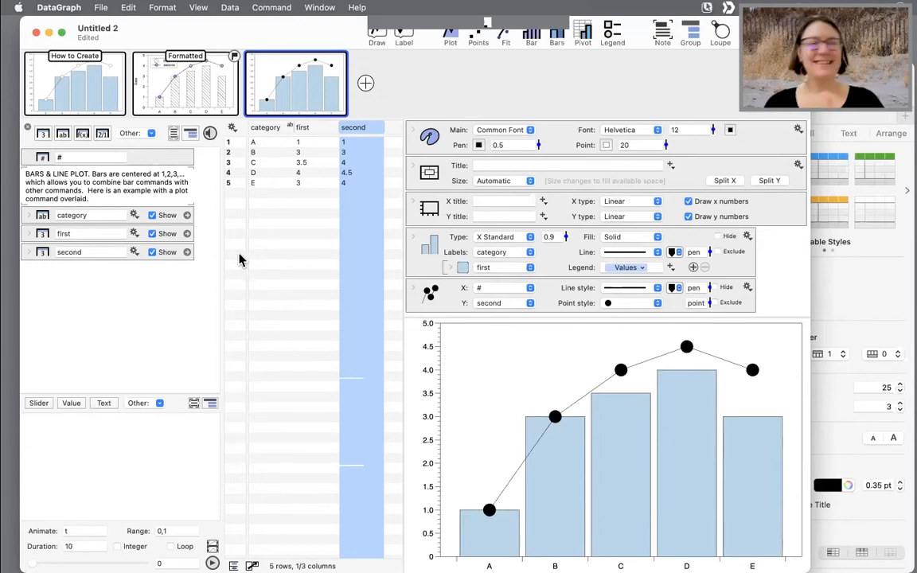
- Close the untitled document, deleting it rather than saving, and close the BARS & LINE PLOT example
left_click(36, 34)
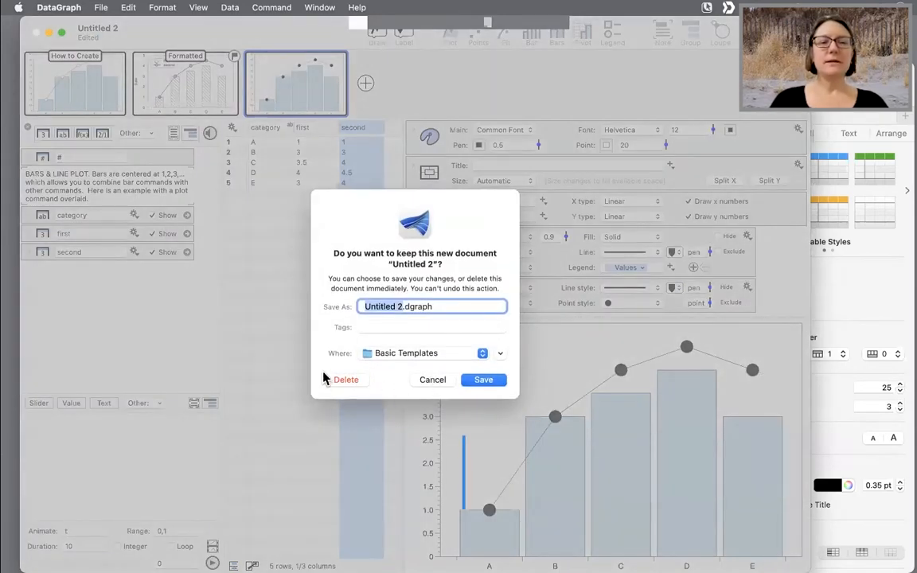
left_click(350, 381)
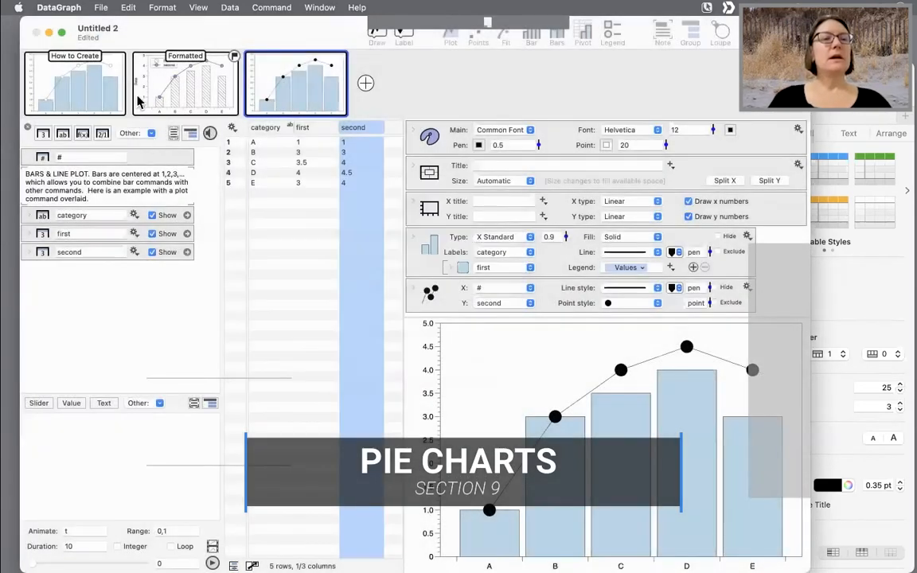
left_click(34, 33)
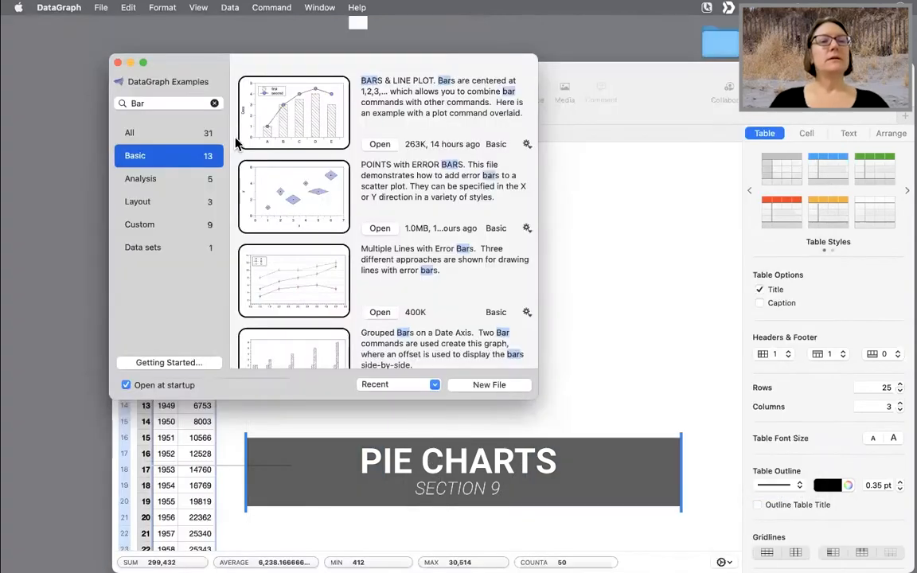
- Search the DataGraph examples for Pie and open the PIE & DONUT CHARTS example
double_click(173, 102)
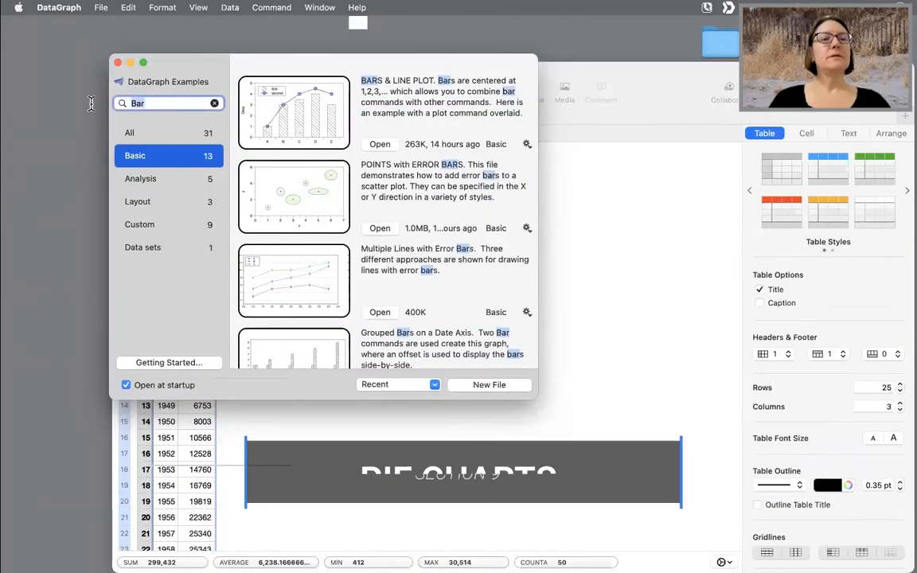
type("Pie")
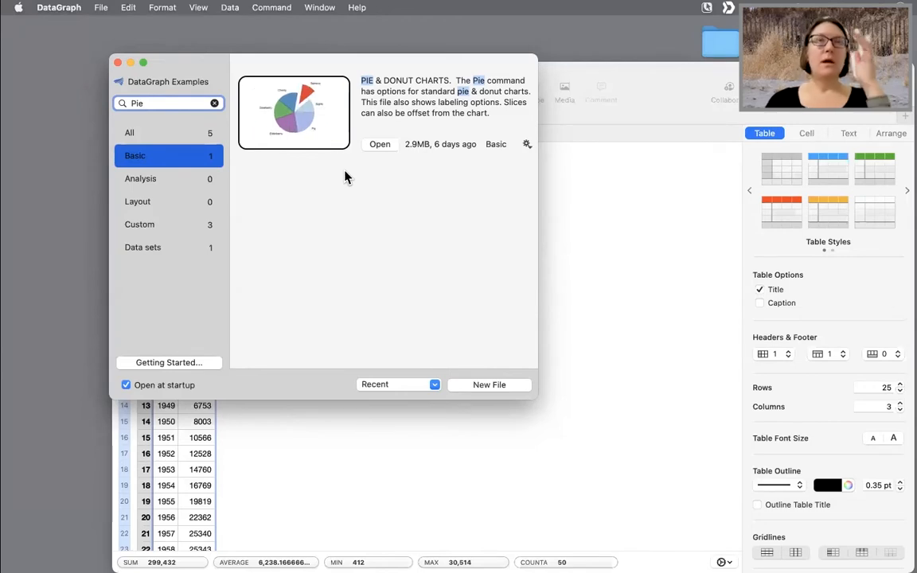
left_click(380, 144)
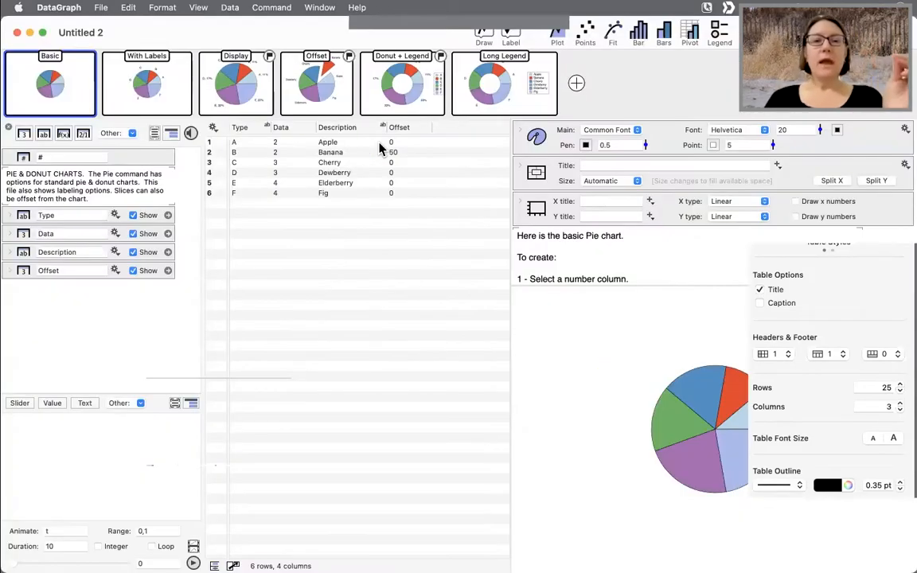
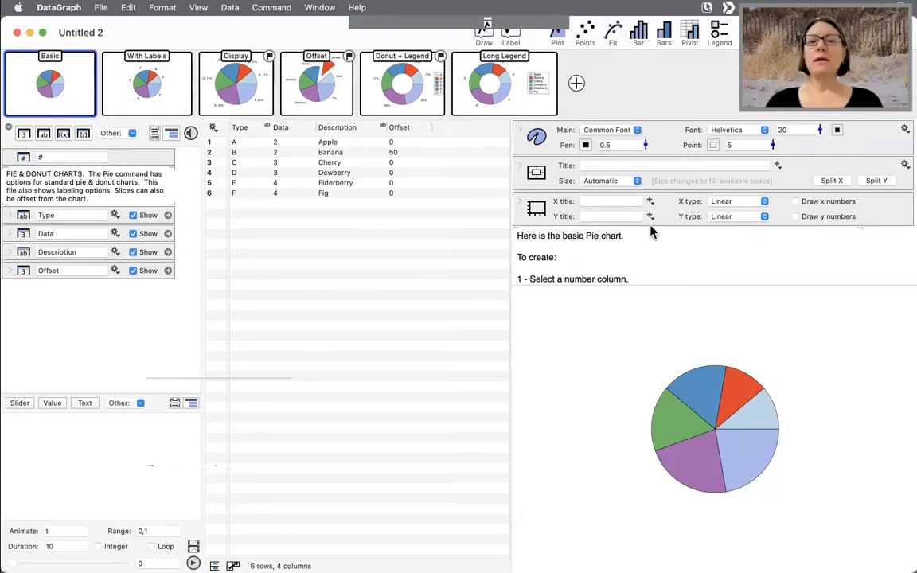
- Add a new graph page with a Pie command of the Data column, and drag the pie slightly left
scroll(651, 231, "down", 2)
scroll(648, 231, "down", 5)
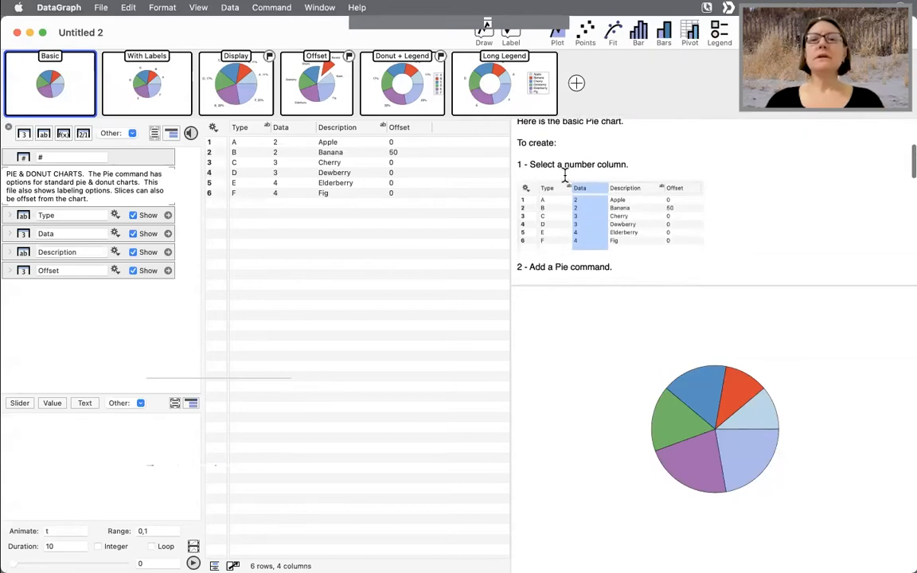
scroll(644, 235, "up", 3)
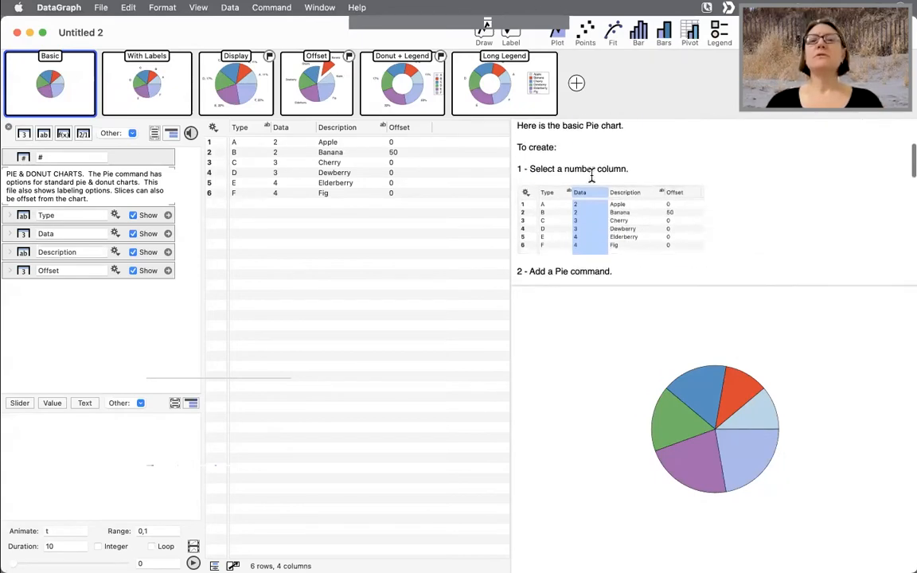
left_click(576, 83)
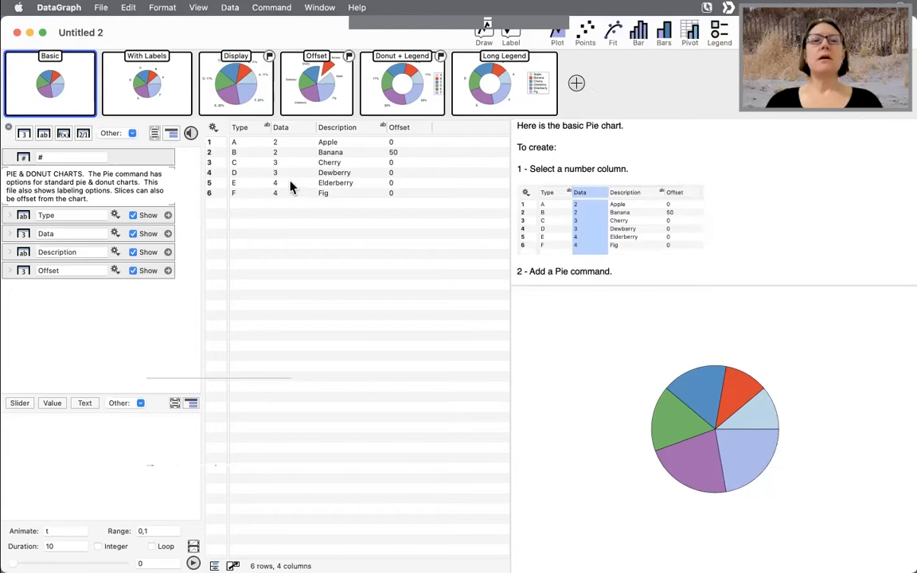
left_click(283, 128)
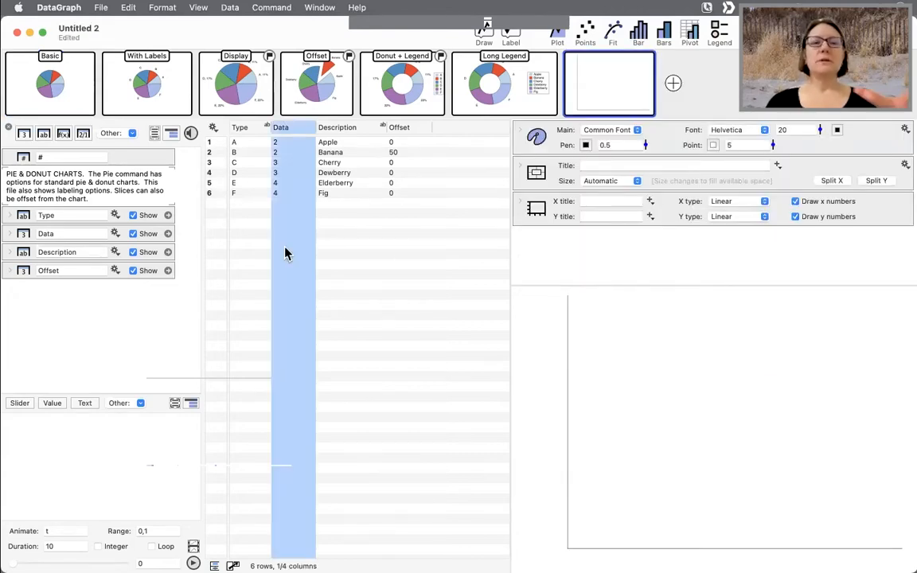
left_click(489, 37)
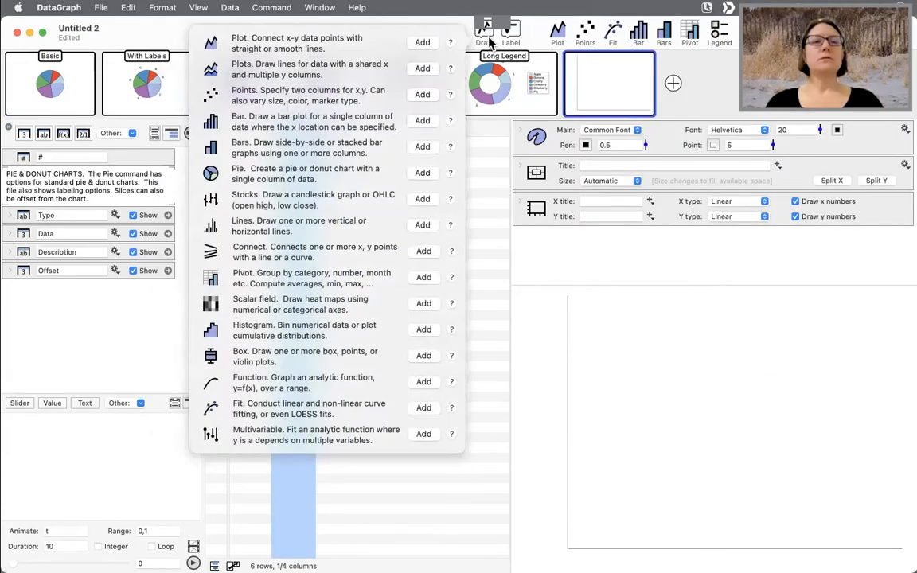
left_click(422, 173)
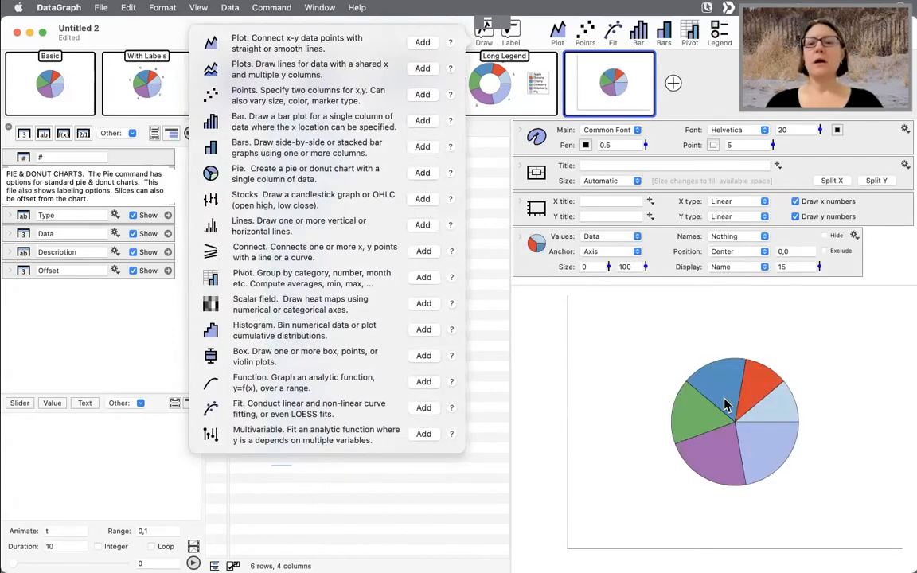
left_click_drag(757, 375, 697, 372)
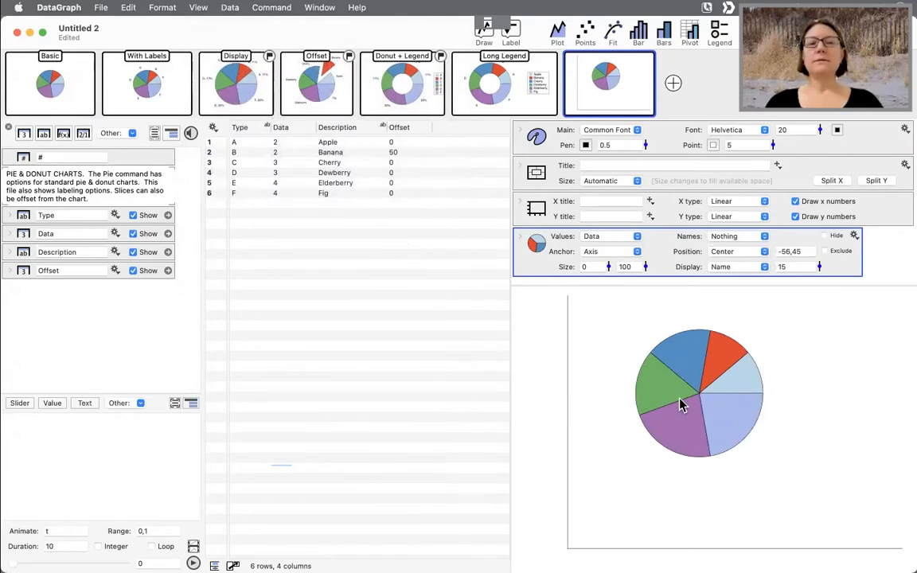
- Return to the Basic page and read its notes about the blank canvas and zero margins
left_click(67, 80)
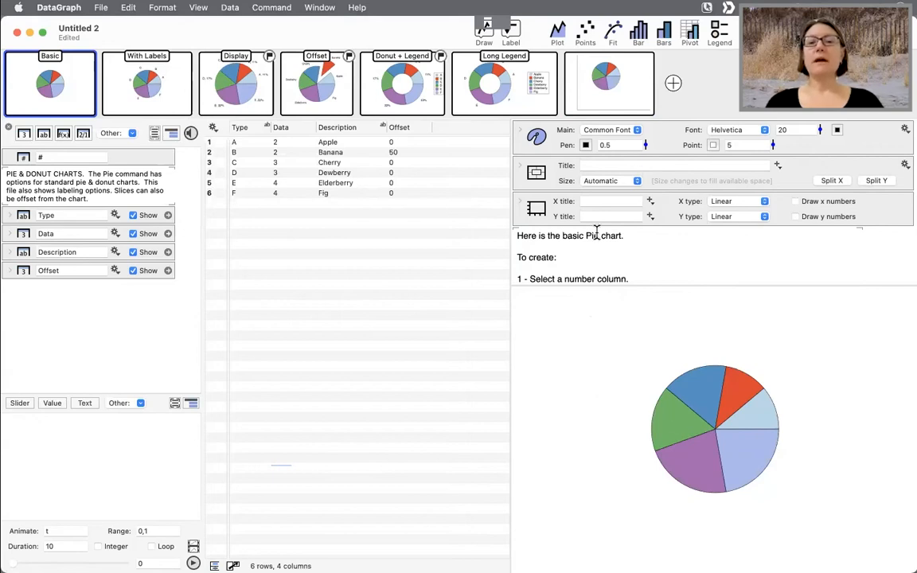
scroll(597, 232, "down", 8)
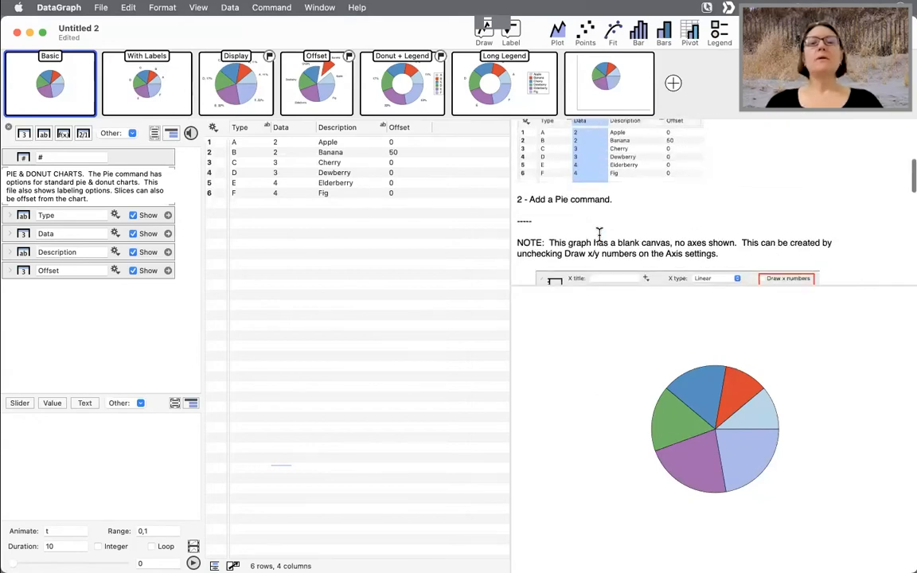
scroll(637, 227, "down", 5)
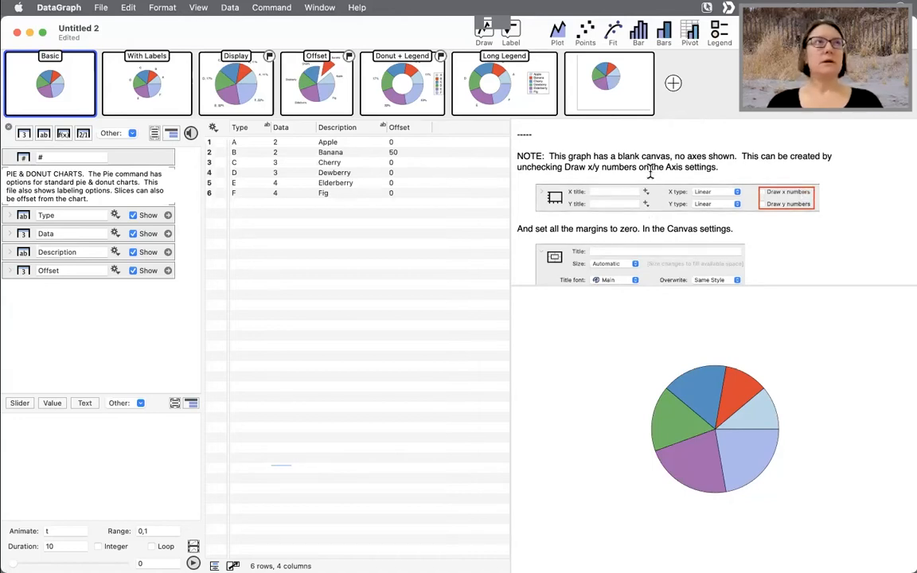
- Add a new graph page of the For Composition type
left_click(125, 8)
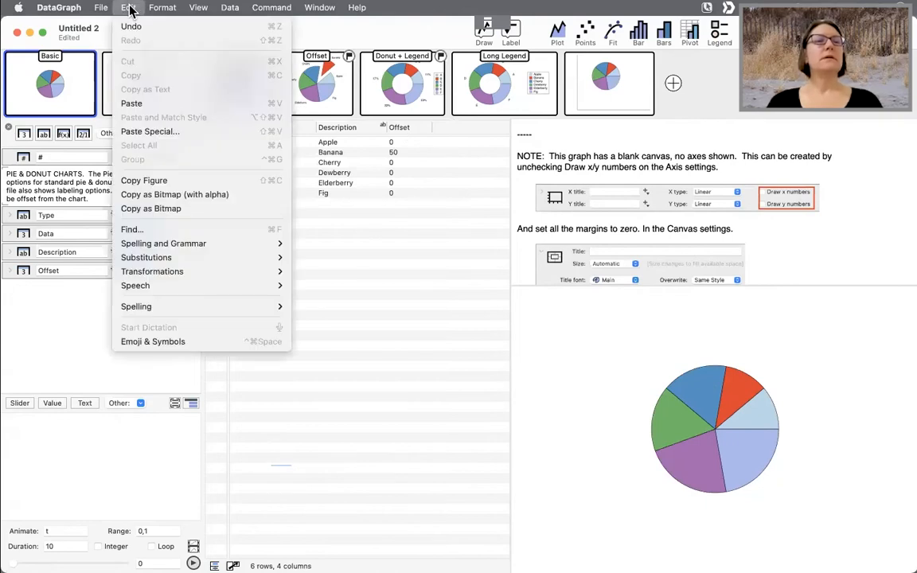
mouse_move(101, 8)
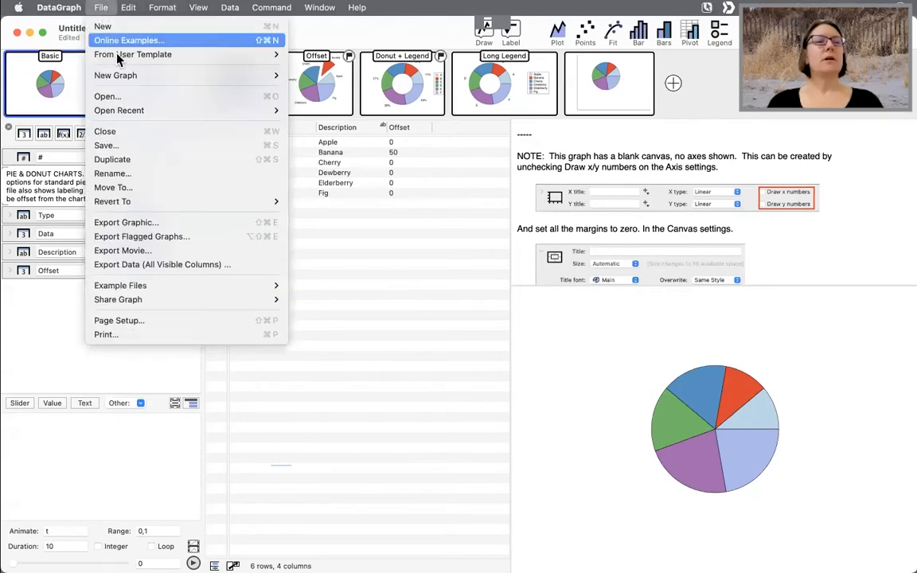
mouse_move(139, 76)
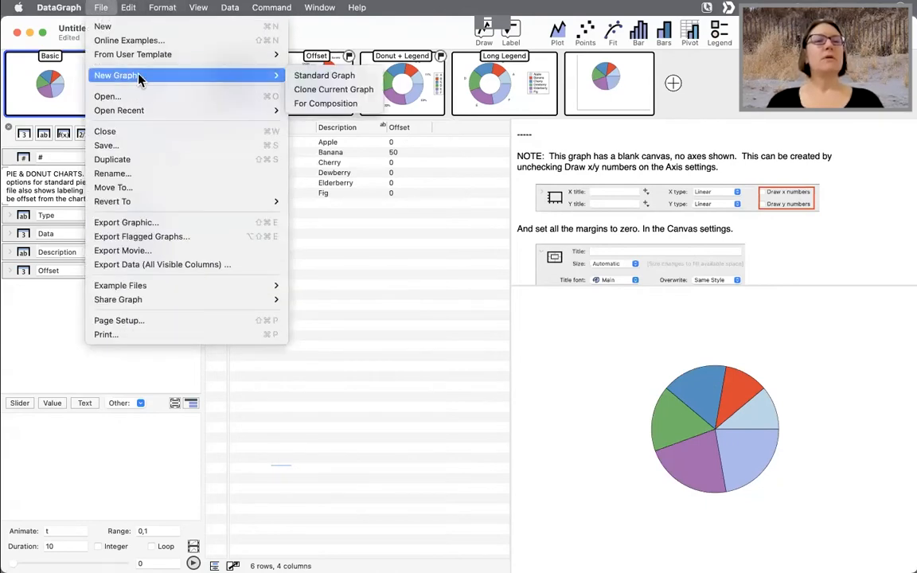
left_click(347, 104)
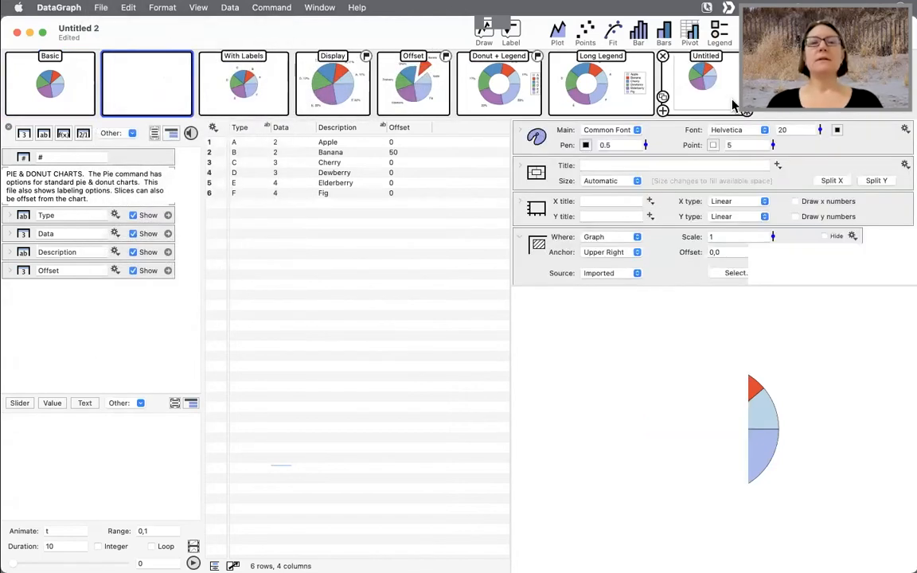
- Drag the Basic pie graph into the new composition page
left_click(48, 86)
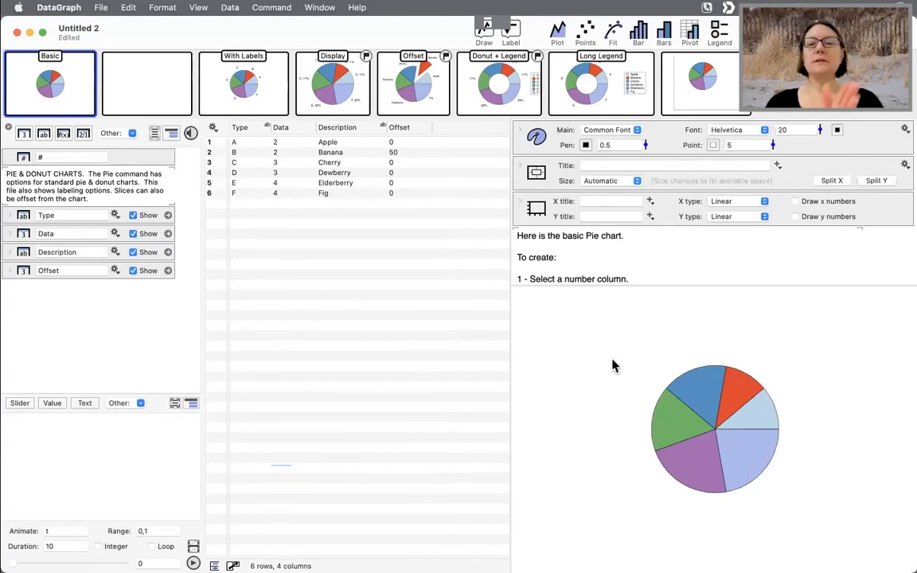
scroll(634, 219, "down", 10)
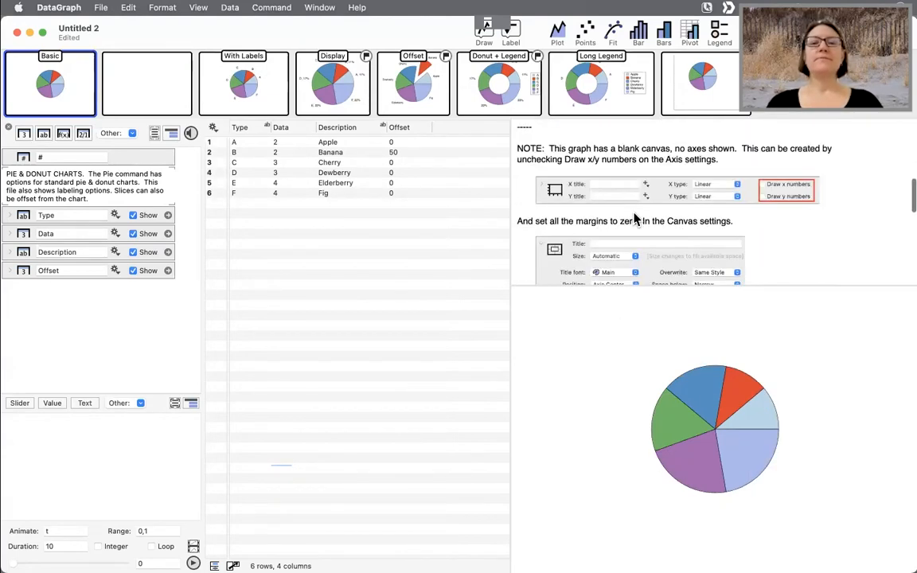
scroll(635, 219, "down", 8)
left_click_drag(536, 249, 152, 91)
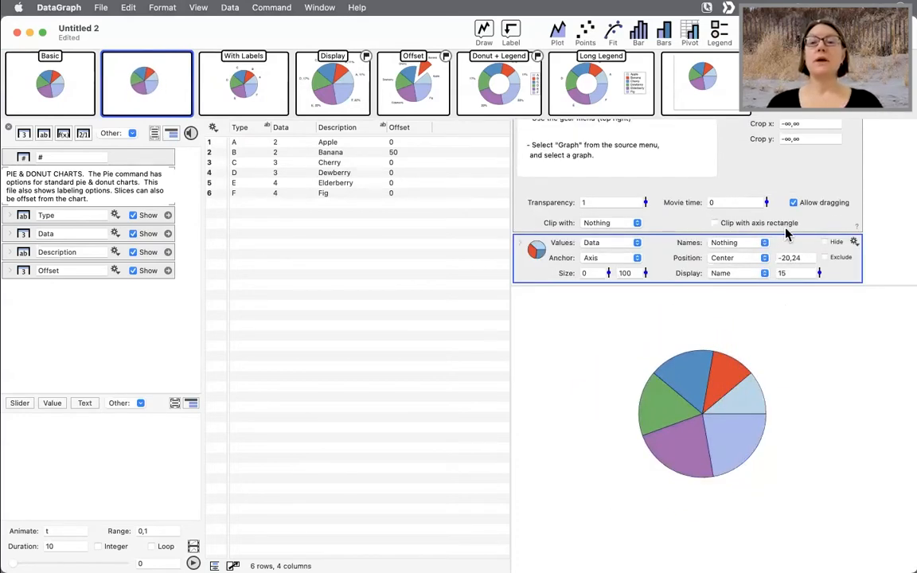
- Set the pie's anchor to Coordinate
left_click(808, 259)
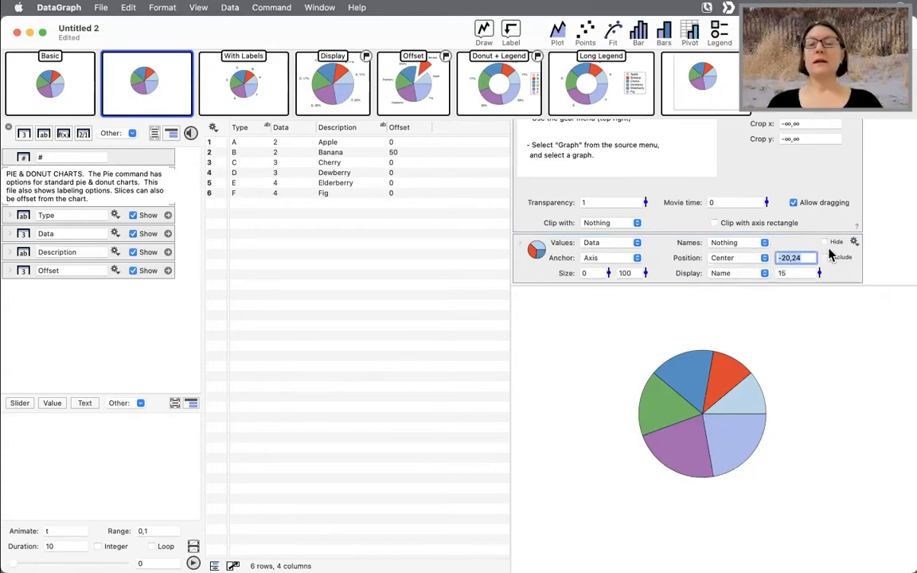
left_click(607, 261)
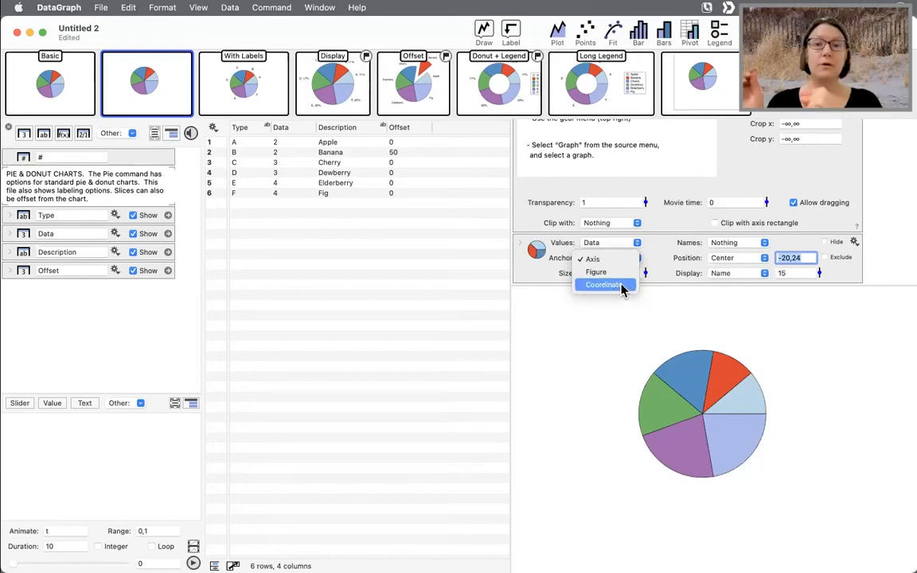
left_click(620, 288)
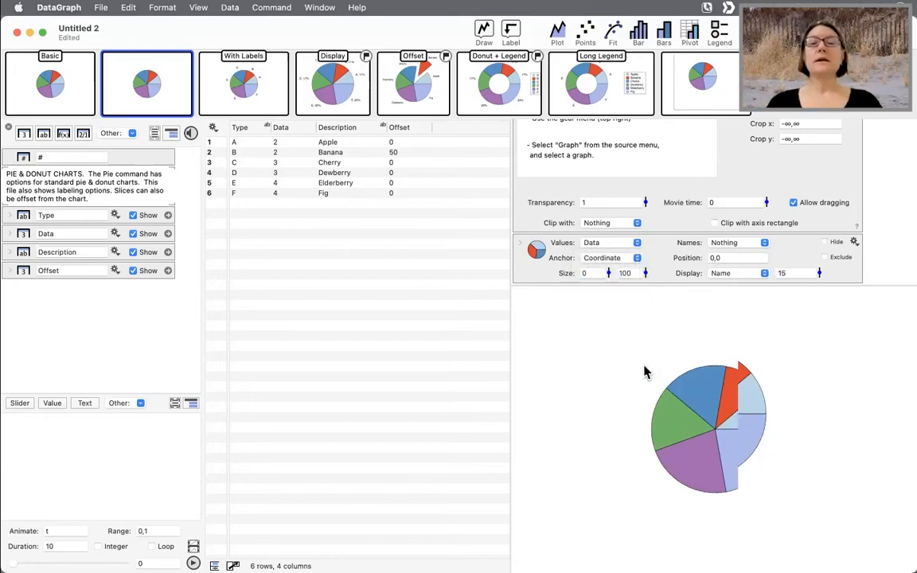
- Drag the pie around to reposition it by coordinate within the composition
left_click_drag(646, 427, 718, 436)
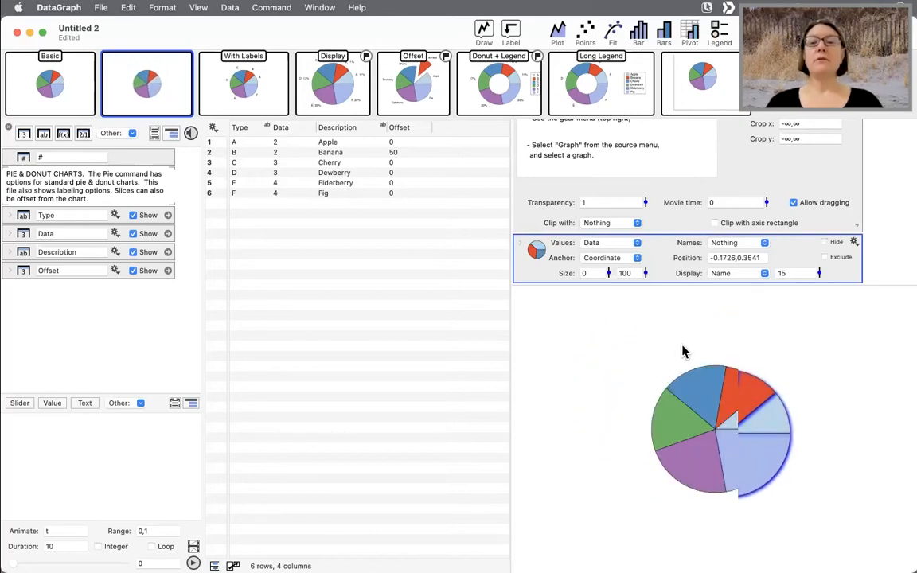
left_click(763, 257)
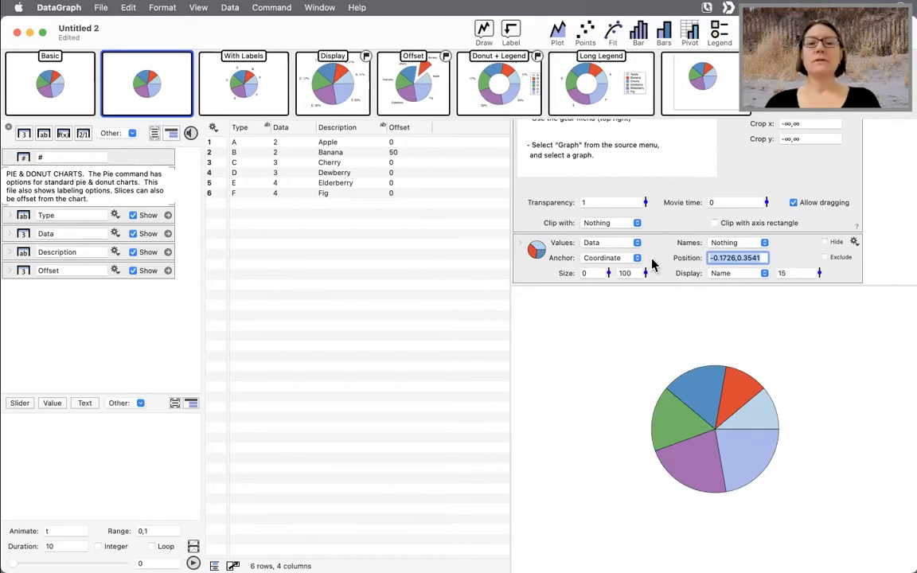
left_click(547, 264)
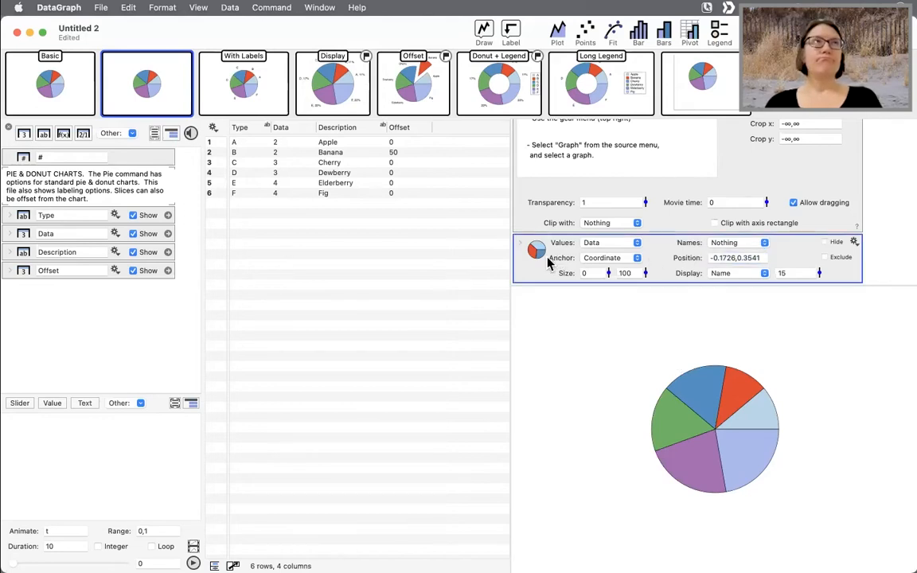
left_click_drag(709, 424, 621, 417)
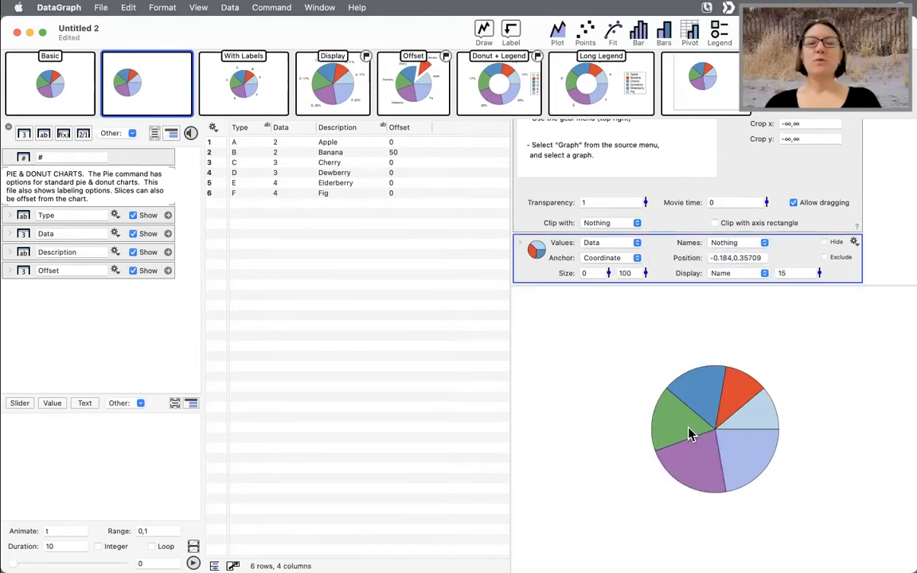
left_click_drag(688, 427, 641, 382)
left_click_drag(685, 407, 637, 418)
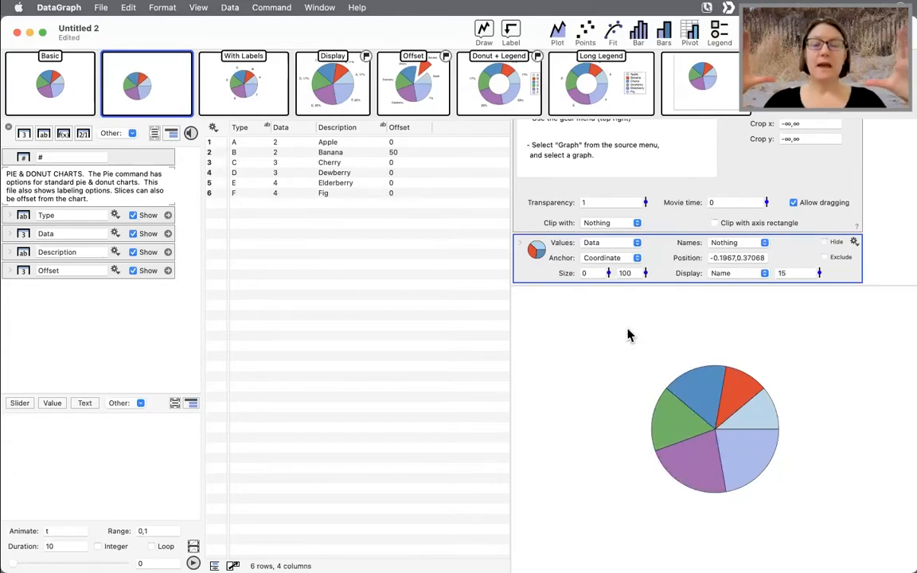
left_click_drag(639, 385, 613, 436)
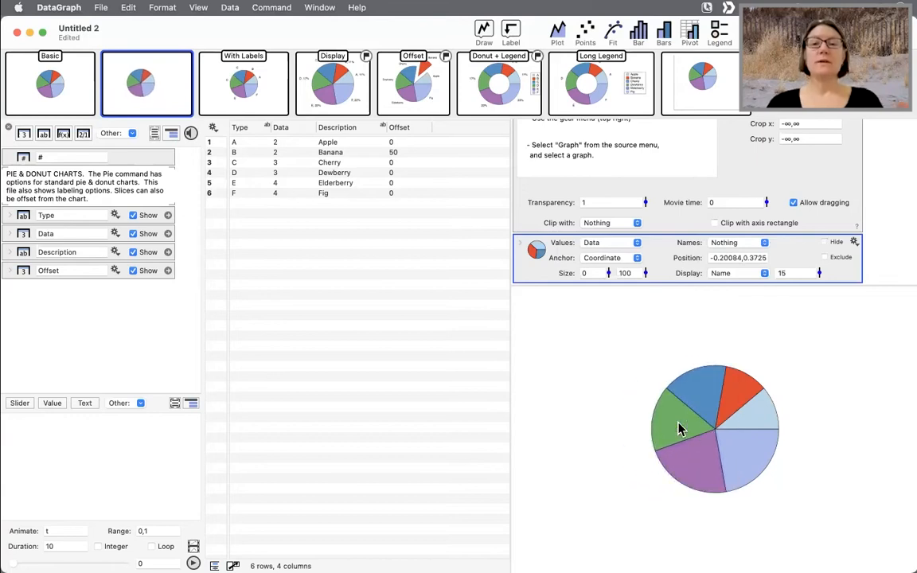
- On the last page, move the pie and overlay a Plot command of the Data column
left_click(725, 89)
left_click_drag(694, 389, 665, 382)
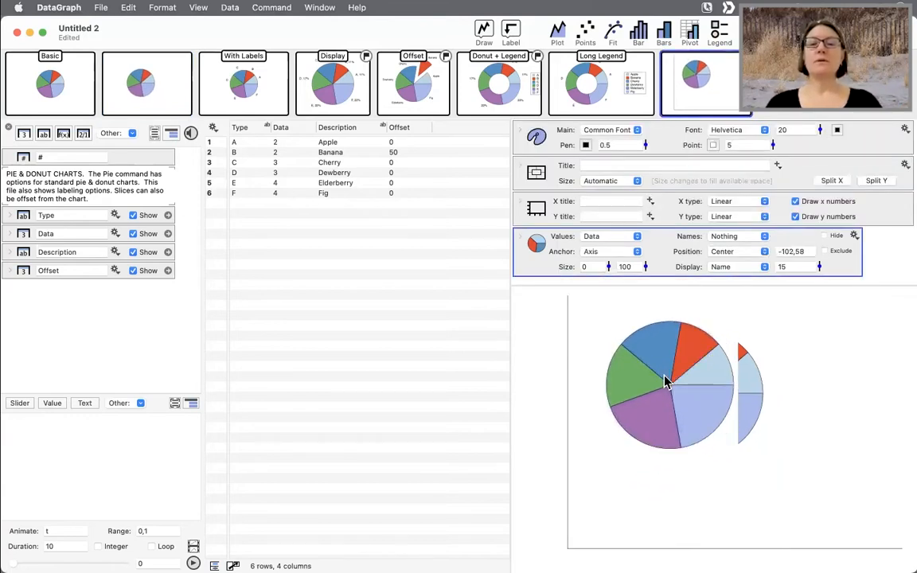
left_click(296, 131)
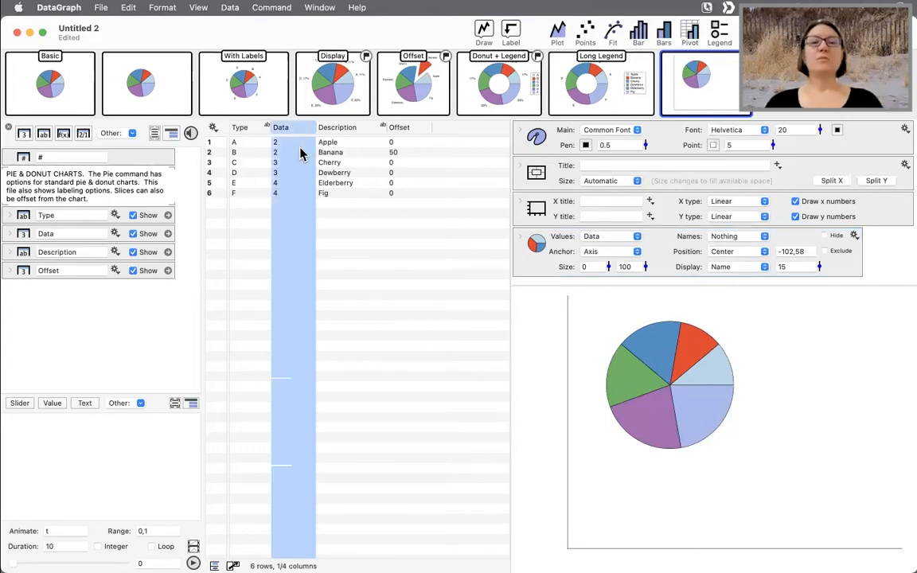
left_click(559, 40)
- Move the pie and shrink its outer size to 58
left_click_drag(656, 416, 647, 387)
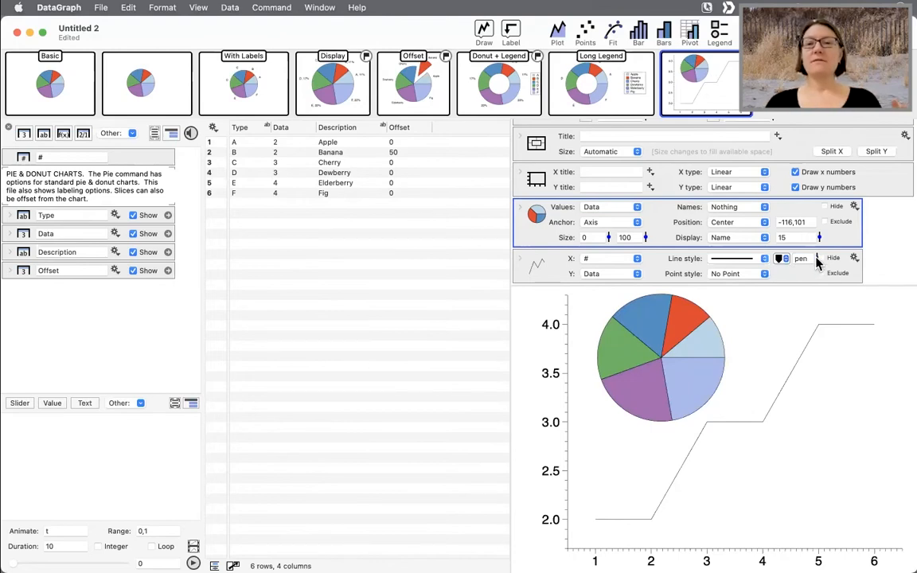
left_click_drag(646, 242, 640, 381)
- Widen the graph view and set the plot's line width to 4
left_click_drag(507, 404, 438, 404)
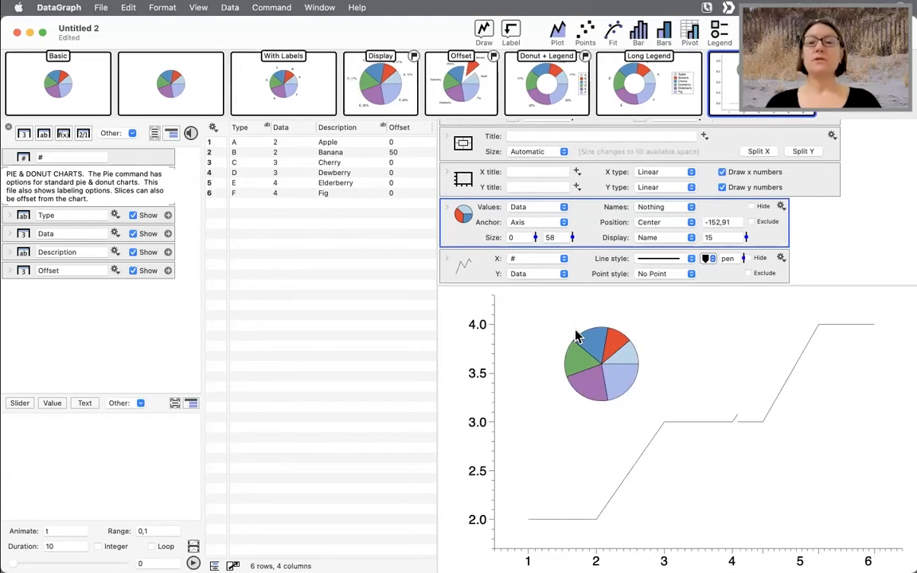
left_click_drag(741, 259, 741, 227)
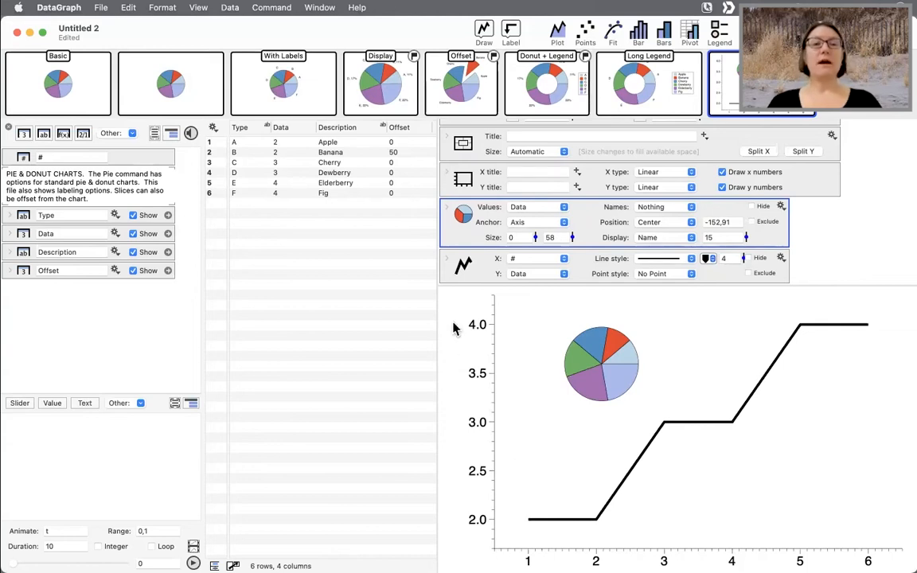
- Close the document, search the examples for stock, and open the CANDLESTICK GRAPHS example
key("super+w")
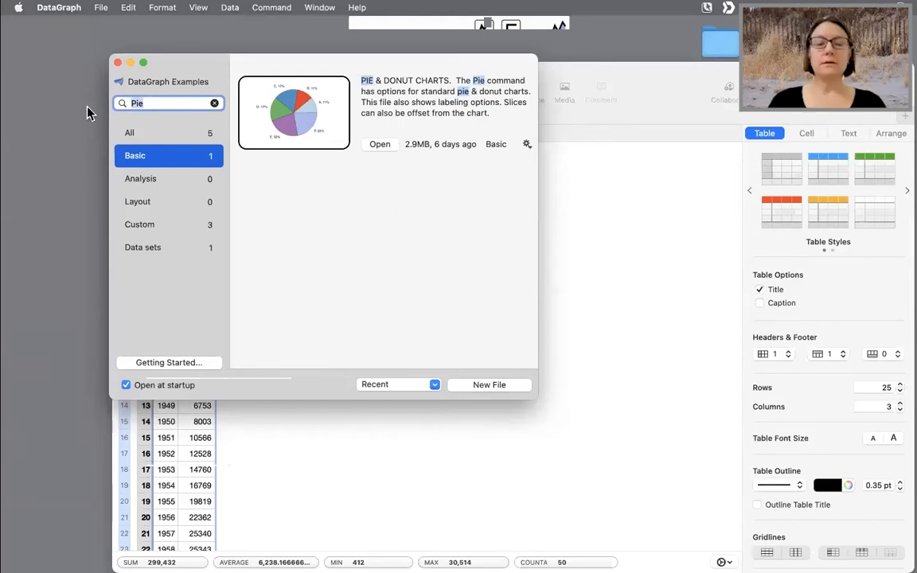
key("BackSpace")
key("BackSpace")
key("BackSpace")
type("stock")
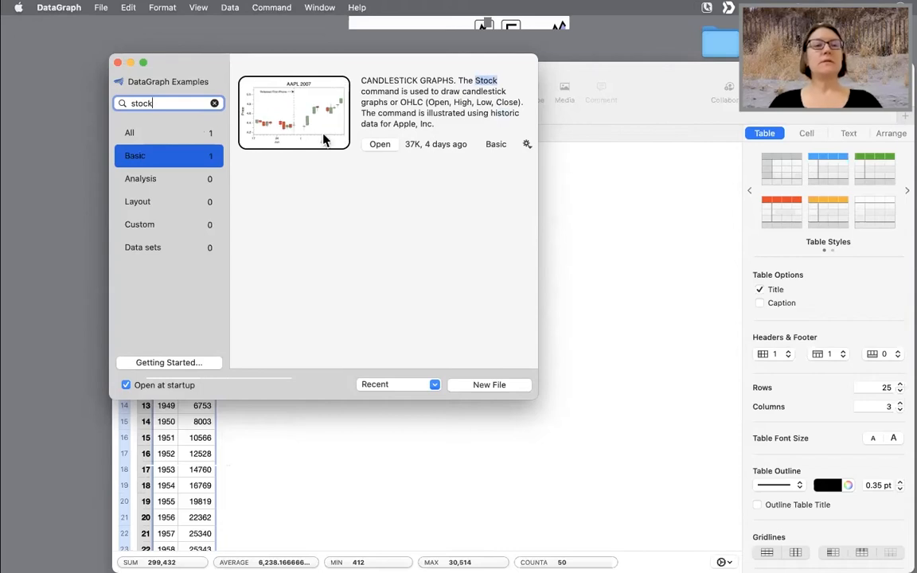
double_click(155, 103)
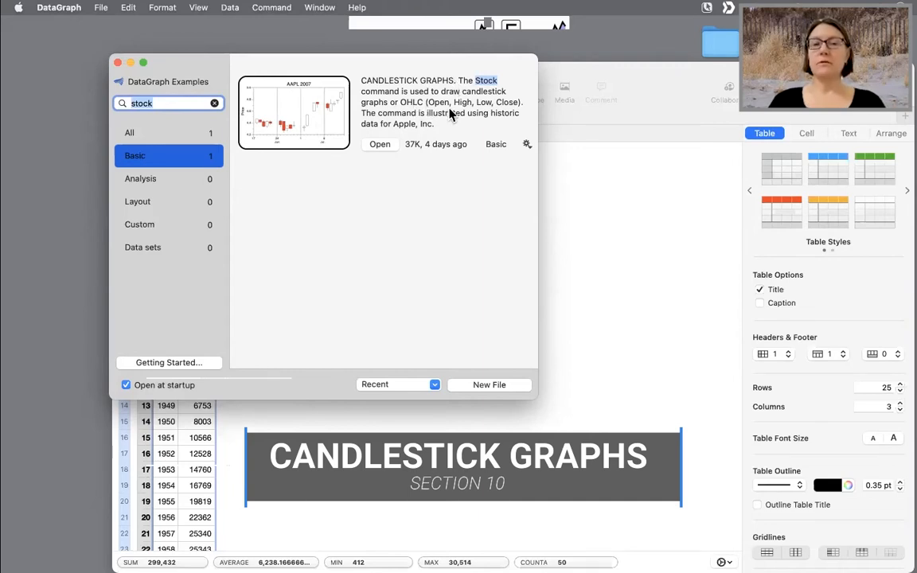
left_click(379, 146)
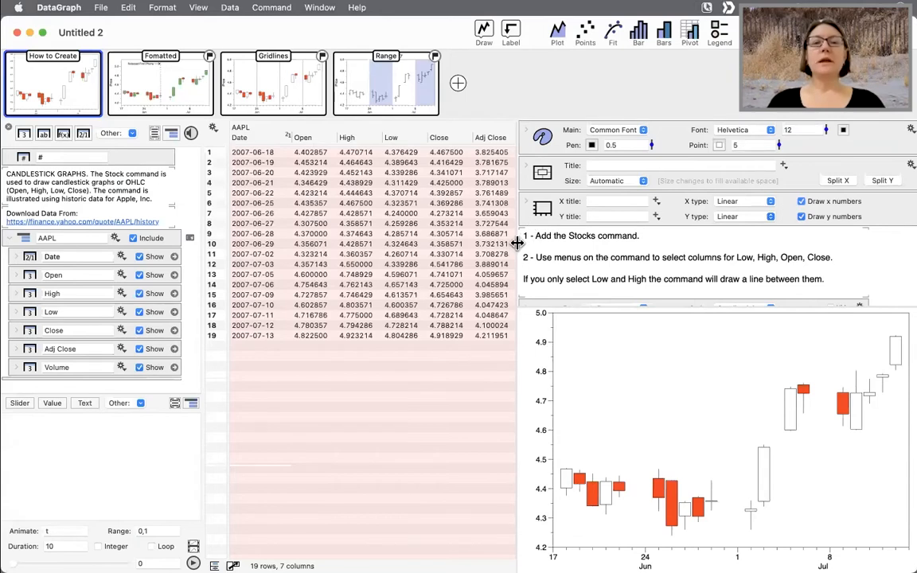
- Examine the AAPL data columns Date, Open, High, Low and Close used by the candlestick graph
left_click_drag(517, 243, 481, 246)
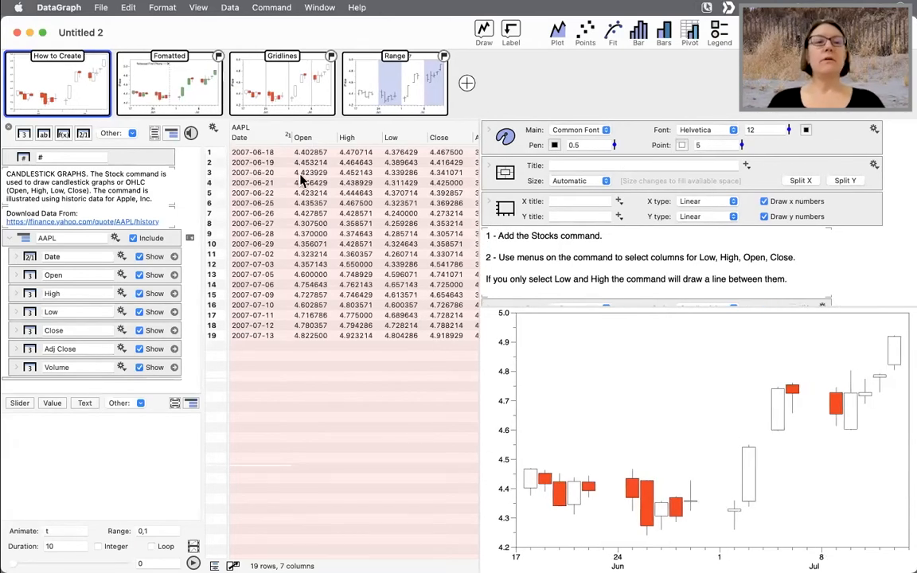
left_click(261, 139)
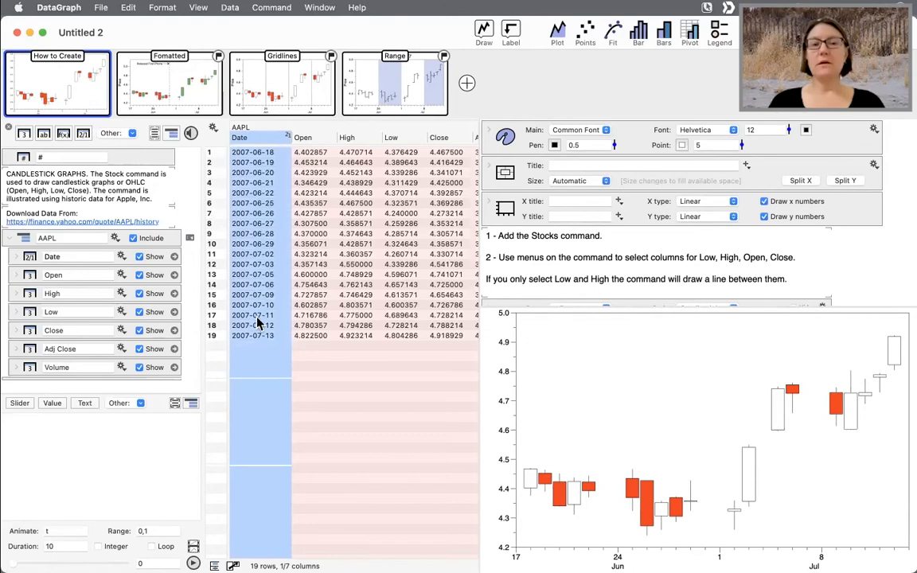
left_click(313, 142)
left_click(350, 140)
left_click(394, 139)
left_click(441, 142)
scroll(380, 212, "right", 3)
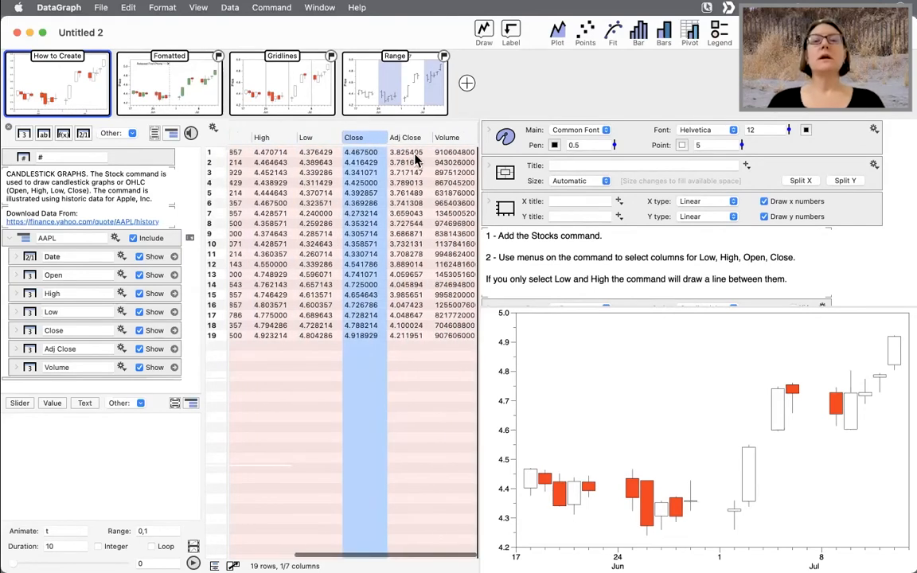
scroll(386, 207, "left", 2)
scroll(392, 204, "left", 1)
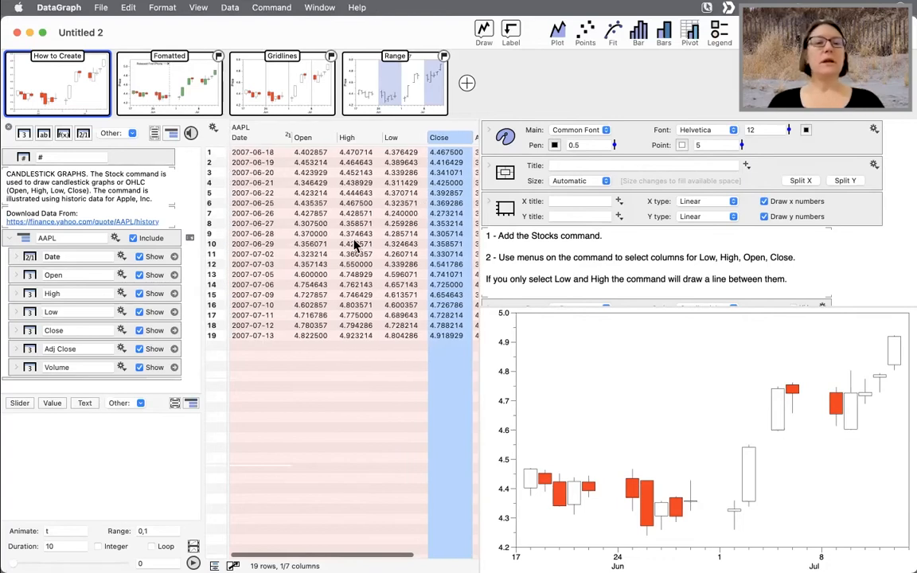
- Open the Formatted example graph and examine its Stocks, line and label commands
left_click(189, 94)
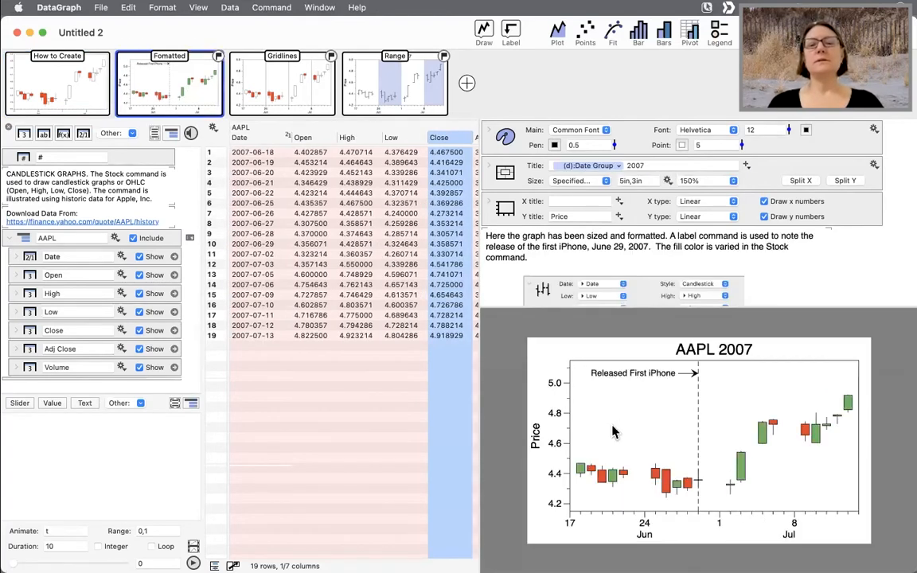
left_click_drag(478, 447, 391, 448)
scroll(483, 409, "down", 2)
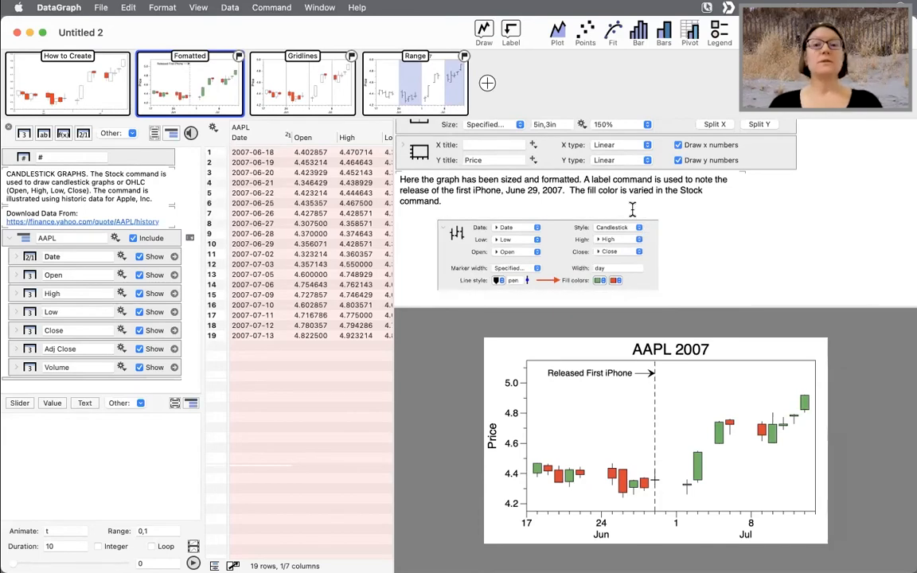
scroll(632, 209, "down", 5)
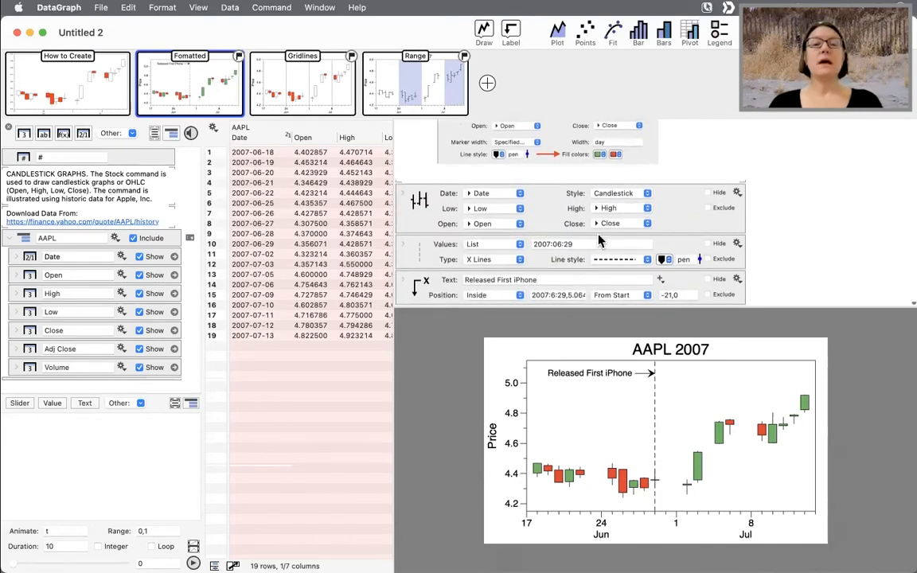
left_click(587, 244)
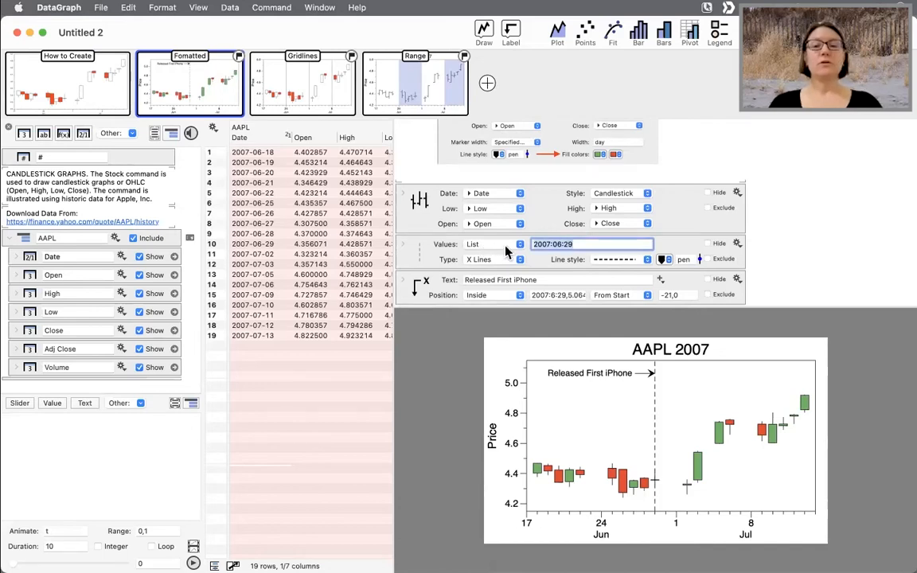
left_click_drag(392, 243, 503, 197)
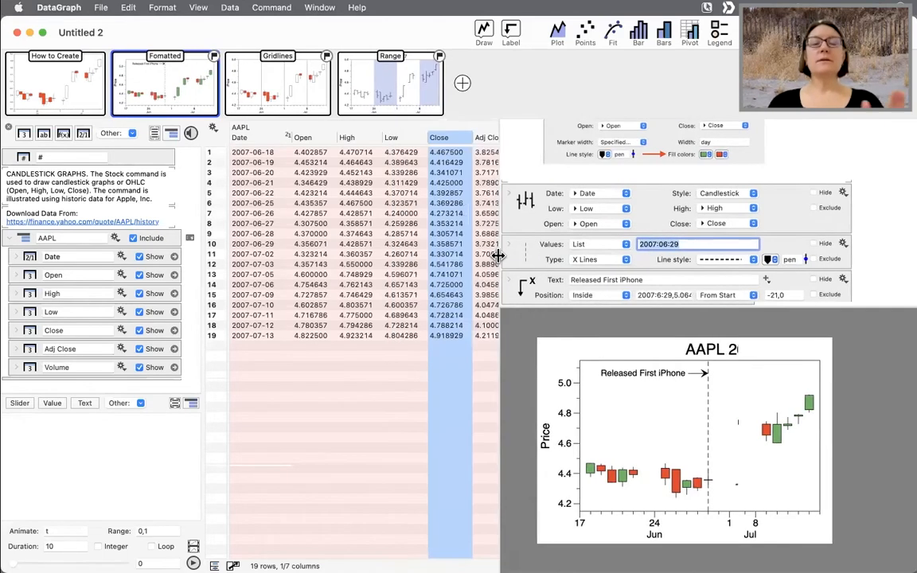
scroll(510, 199, "up", 5)
scroll(593, 229, "down", 5)
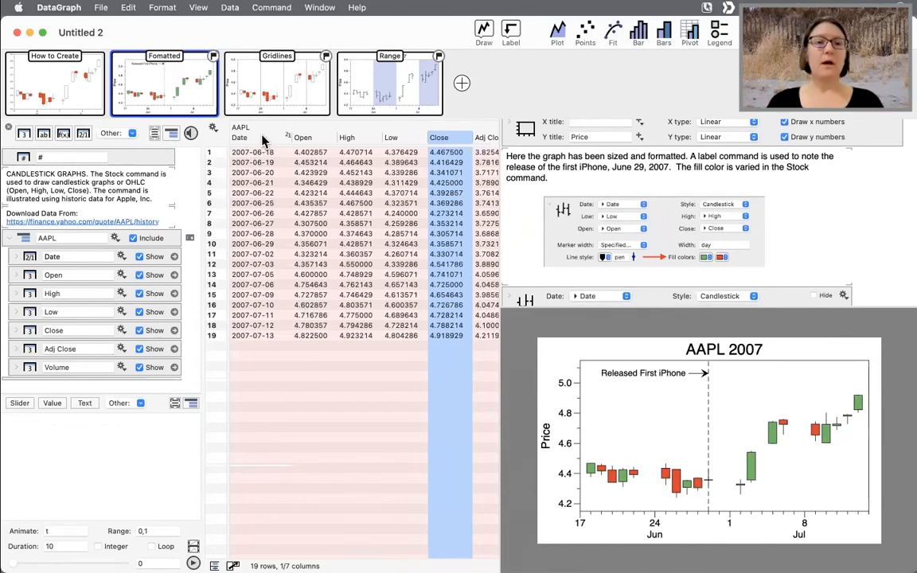
- Add a new graph page containing a Stocks command
left_click(462, 83)
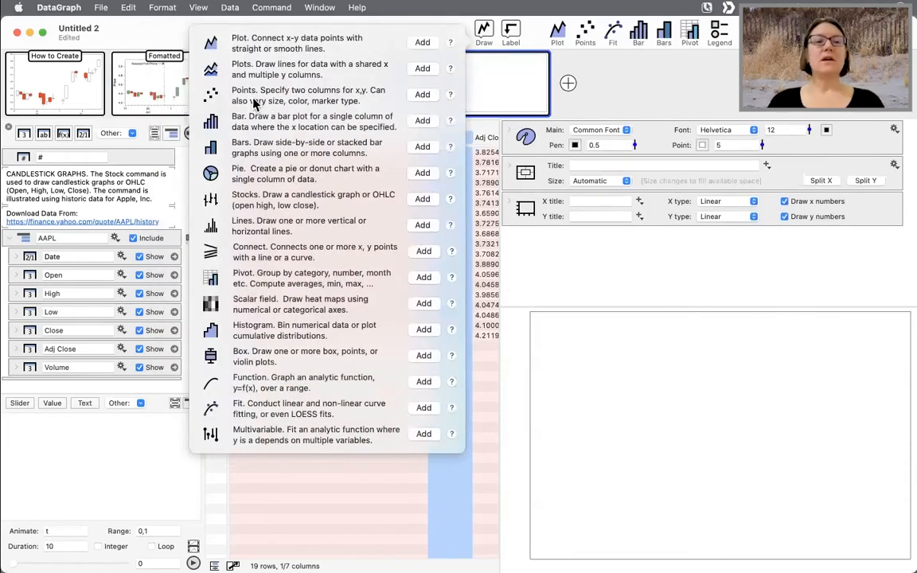
left_click(423, 199)
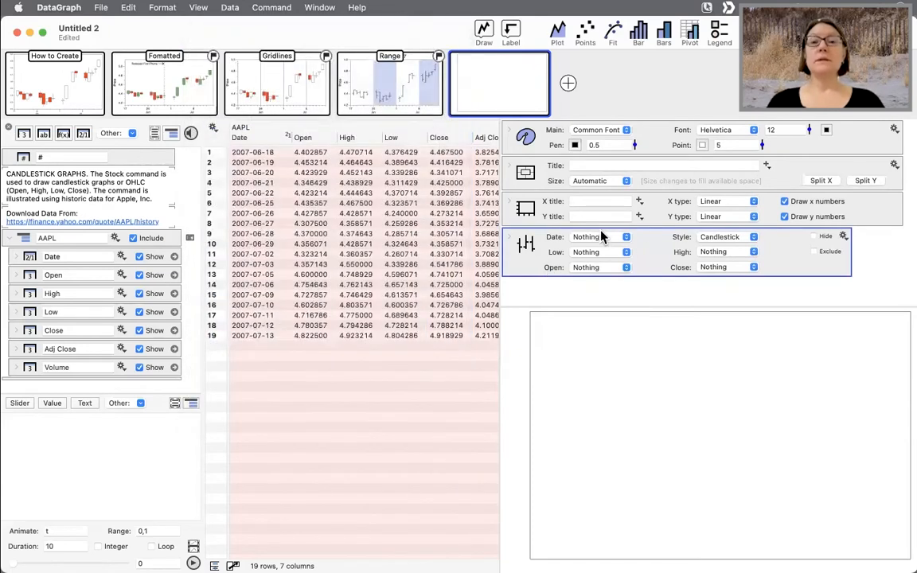
left_click(602, 237)
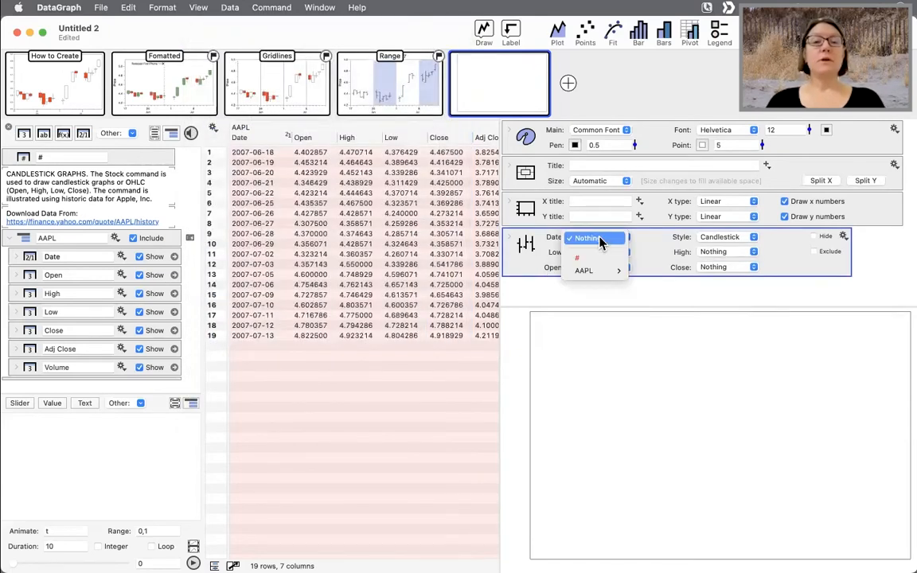
left_click(601, 239)
left_click(609, 237)
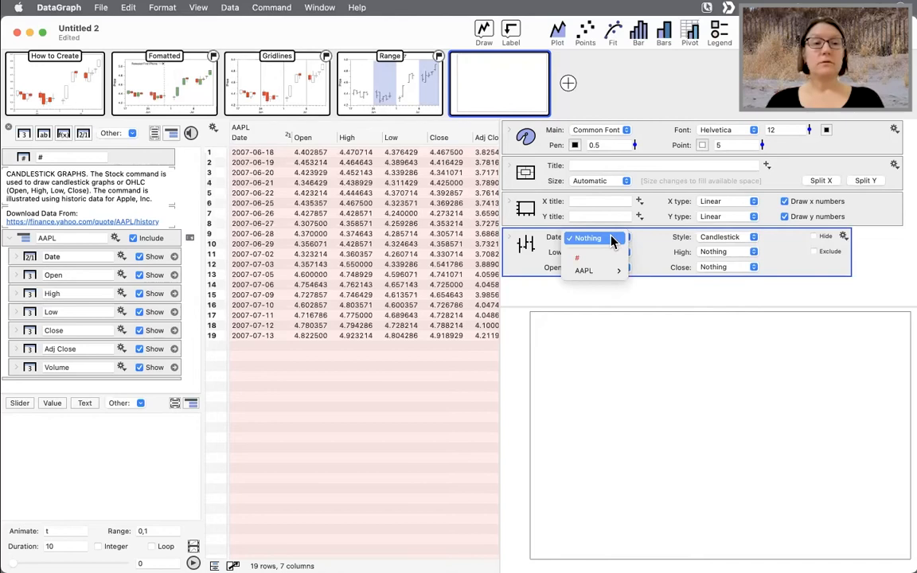
mouse_move(593, 273)
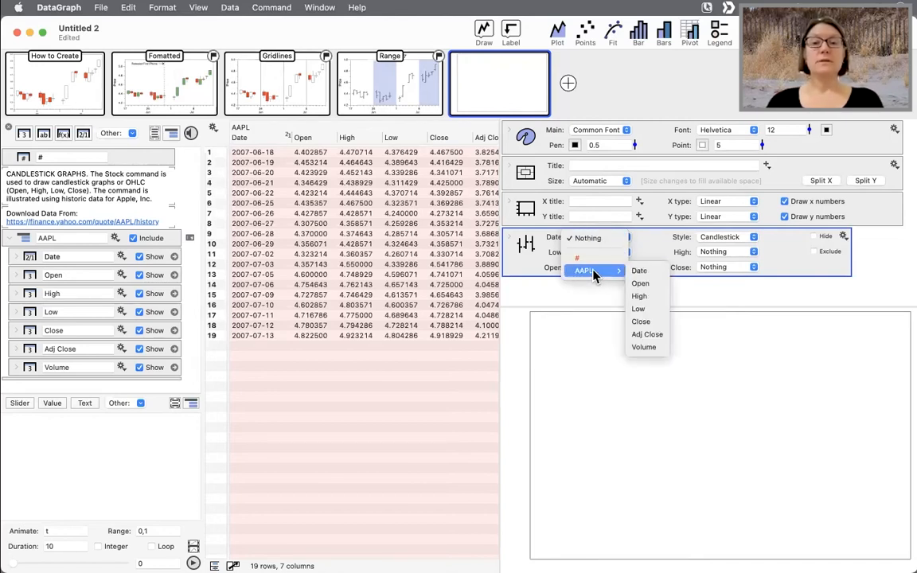
left_click(649, 239)
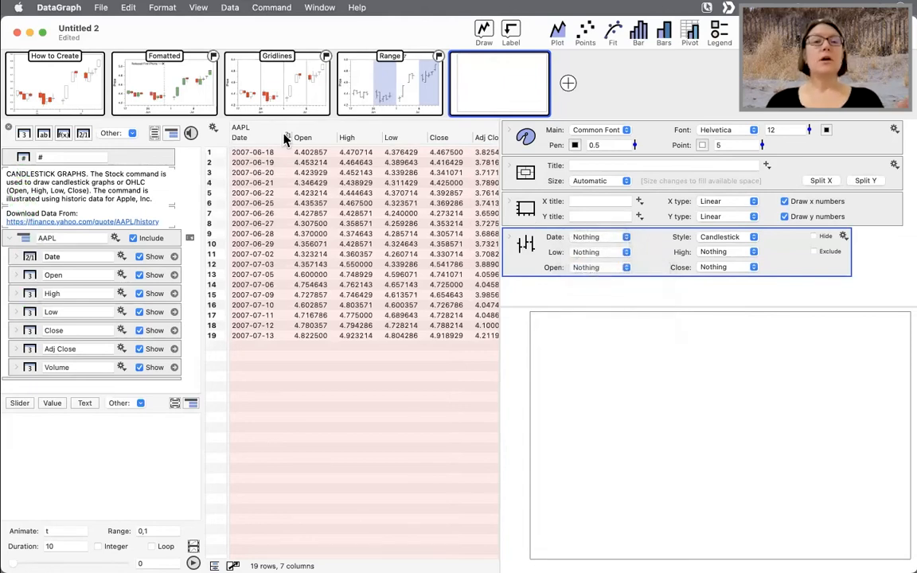
- Assign the Date, Open, High and Low columns to the matching fields of the Stocks command
left_click_drag(243, 139, 562, 235)
left_click_drag(304, 143, 601, 268)
left_click_drag(348, 137, 660, 253)
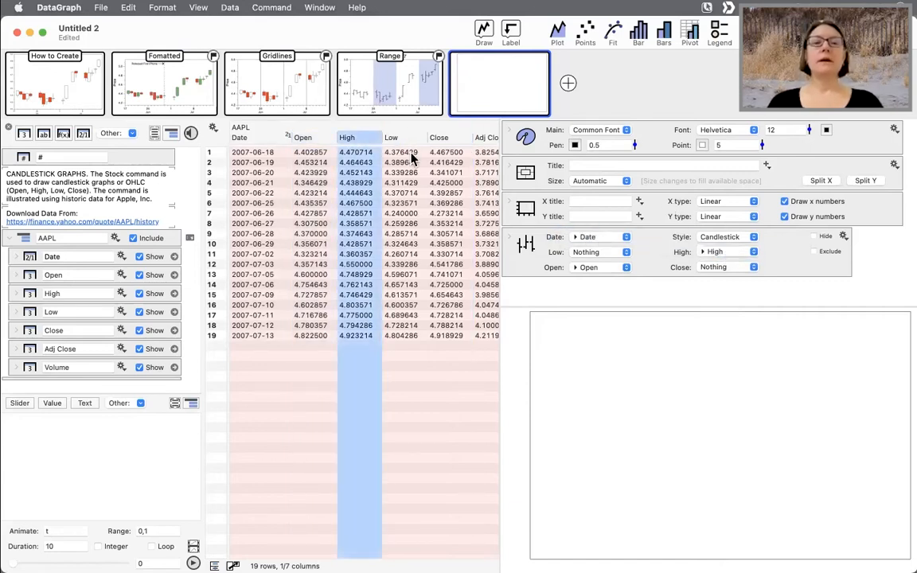
mouse_move(390, 137)
left_mouse_down()
mouse_move(654, 285)
mouse_move(587, 252)
left_mouse_up()
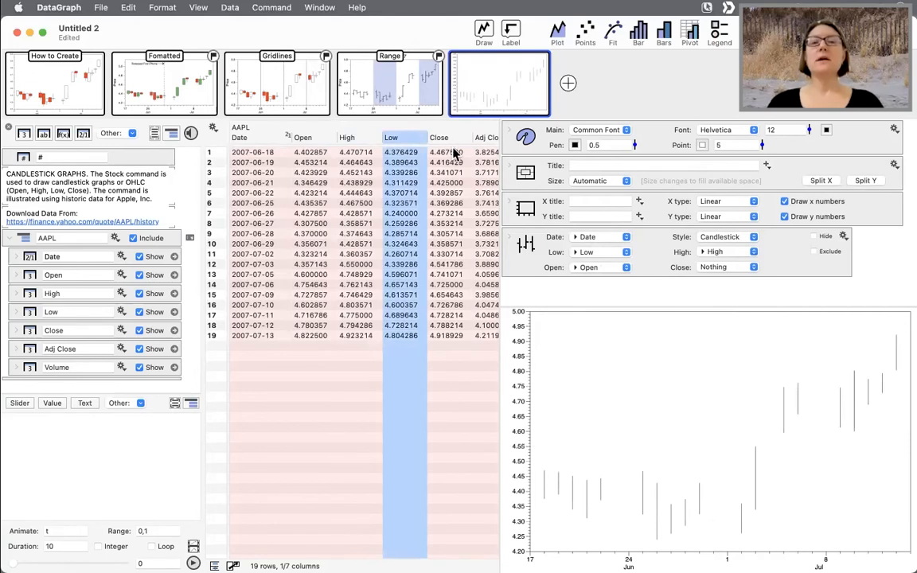
- Assign the Close column to the Stocks command's Close field
scroll(448, 182, "right", 3)
left_click(404, 142)
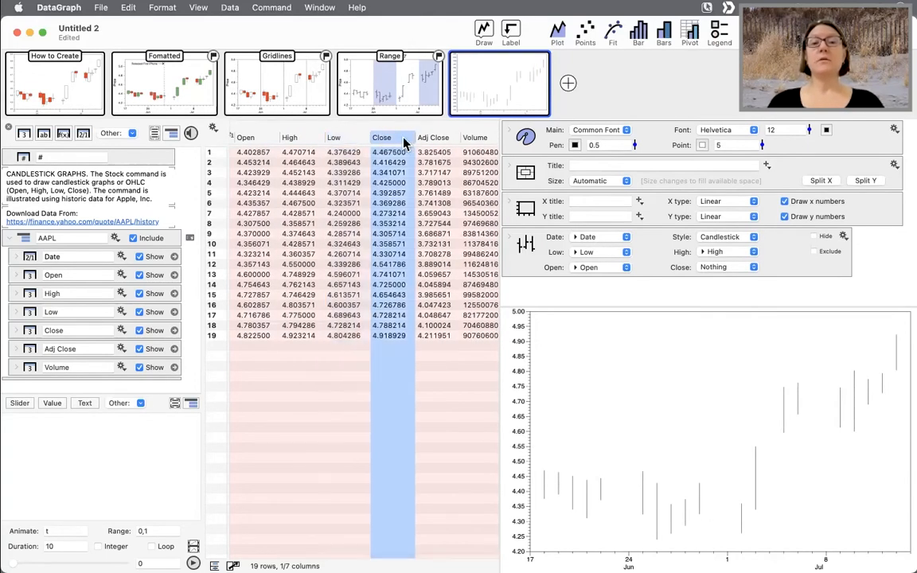
left_click_drag(390, 142, 718, 276)
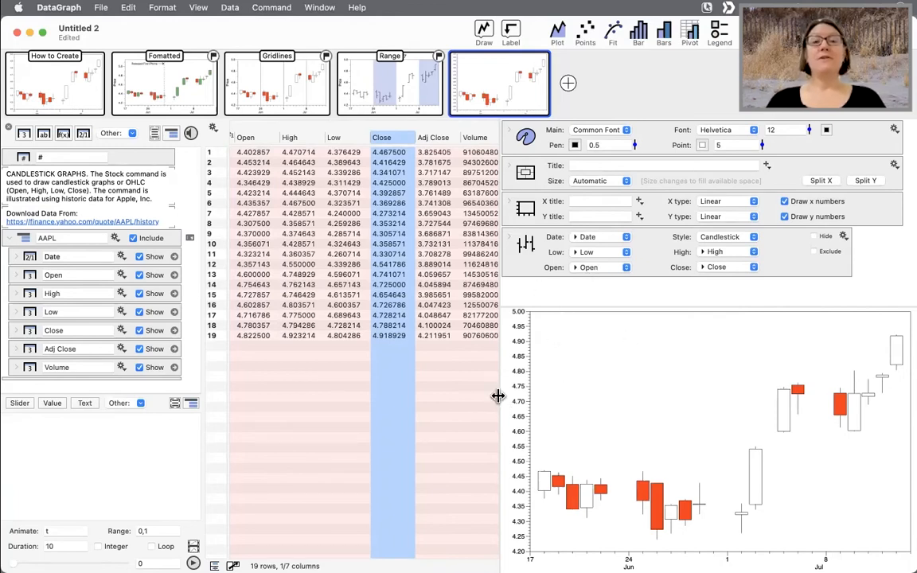
- Widen the graph view, select the price columns and copy the Close column
left_click_drag(498, 396, 559, 395)
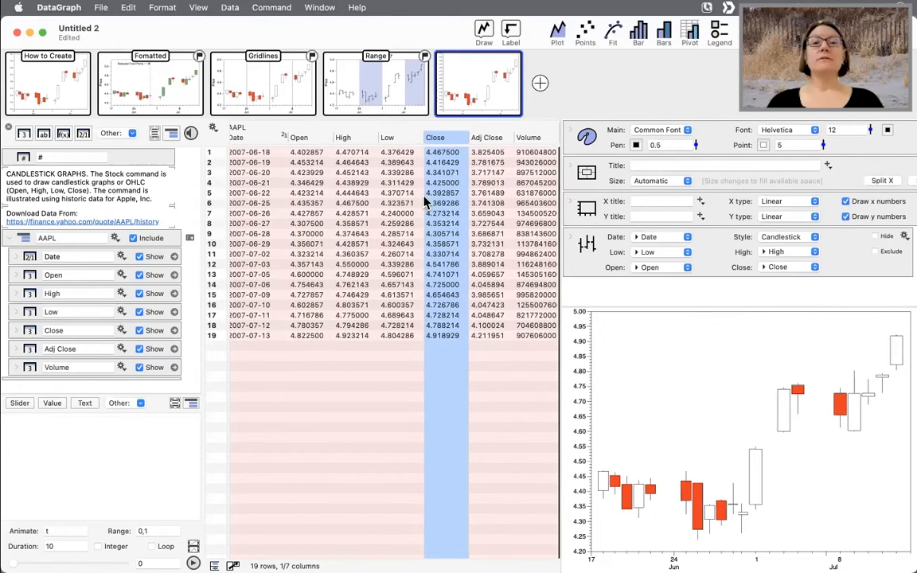
left_click(241, 139)
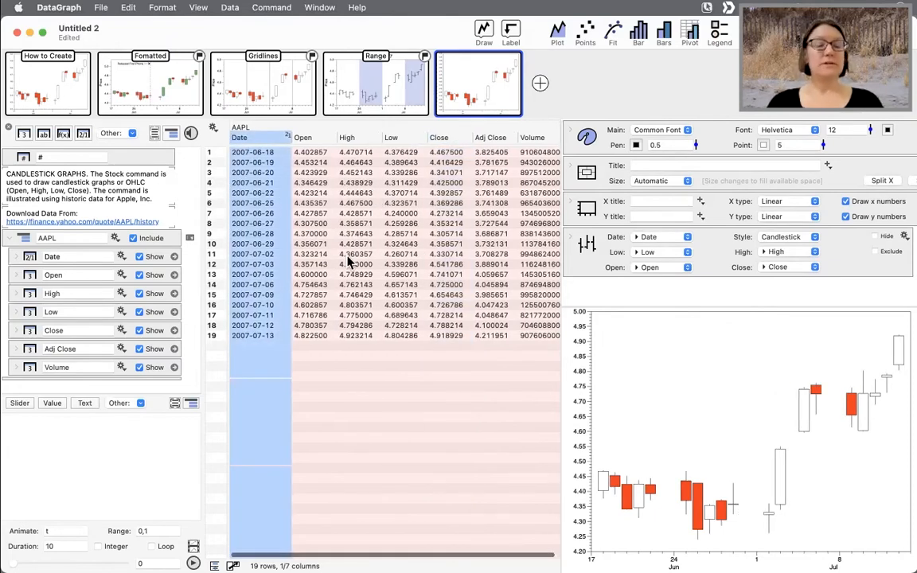
left_click(452, 135, "shift")
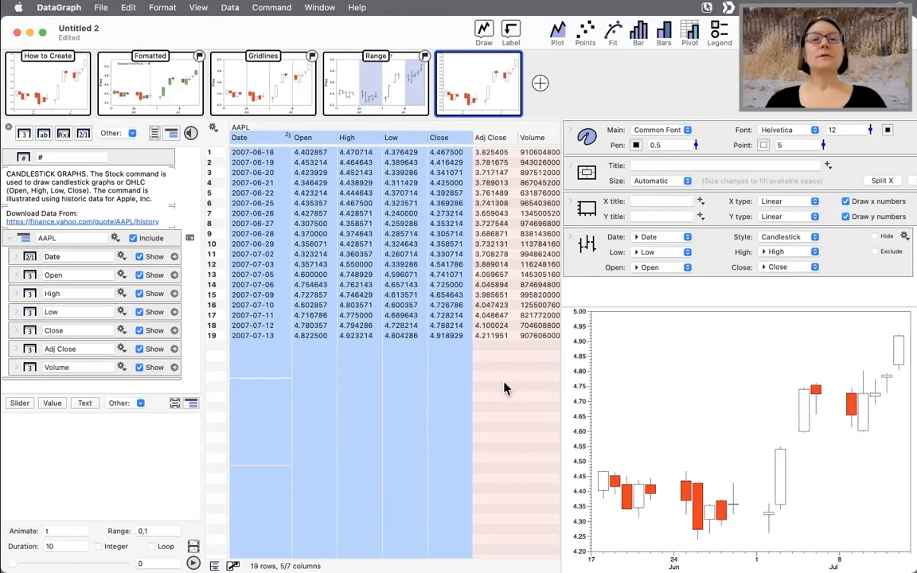
left_click(439, 137)
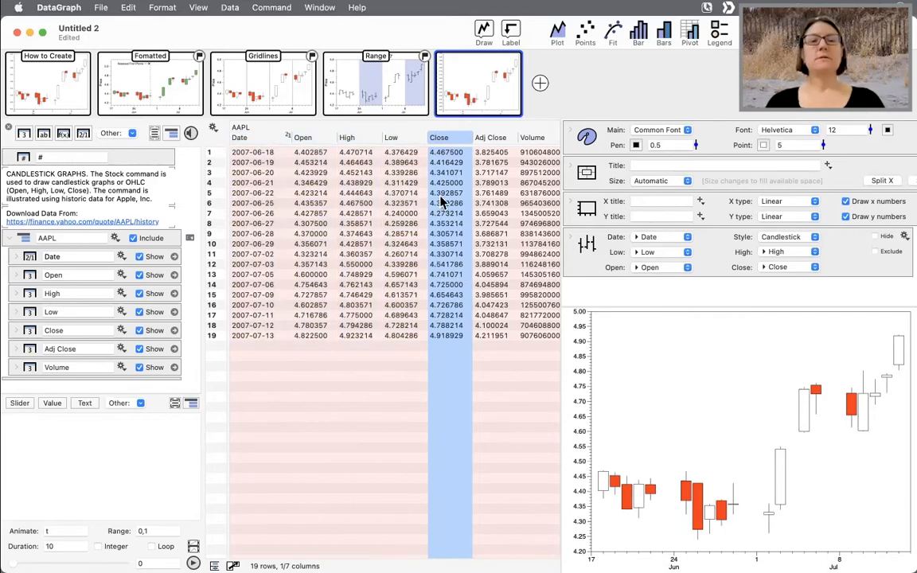
key("super+c")
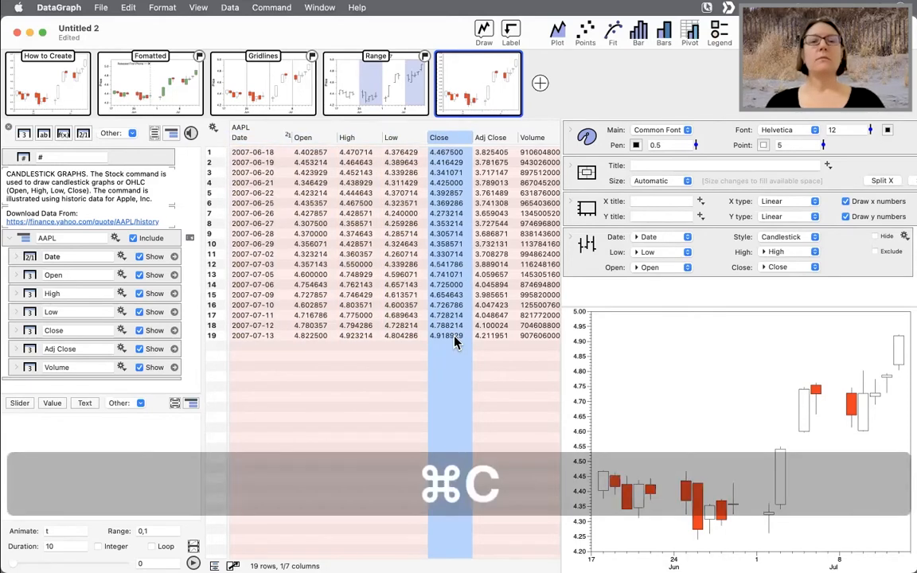
- Try pasting the Close values into the Date column, then undo the paste
left_click(227, 131)
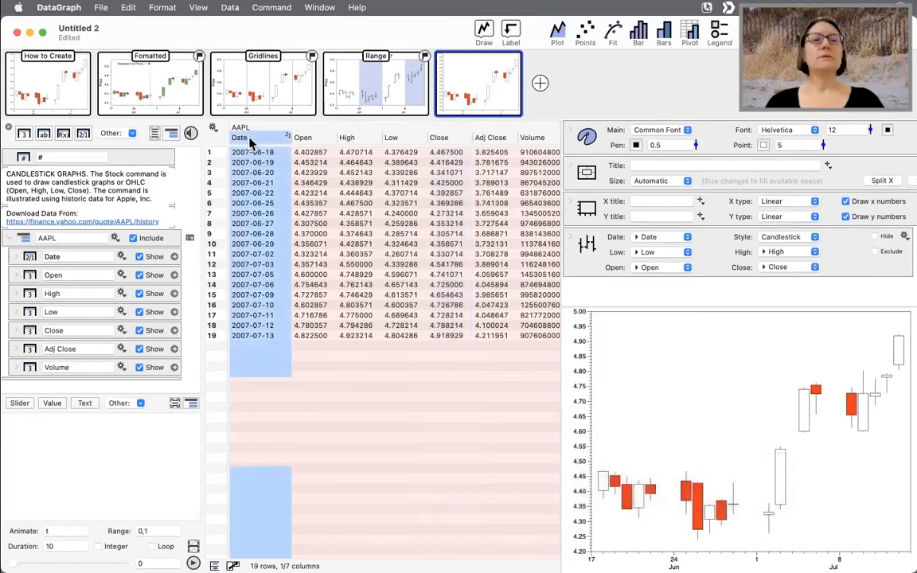
key("super+v")
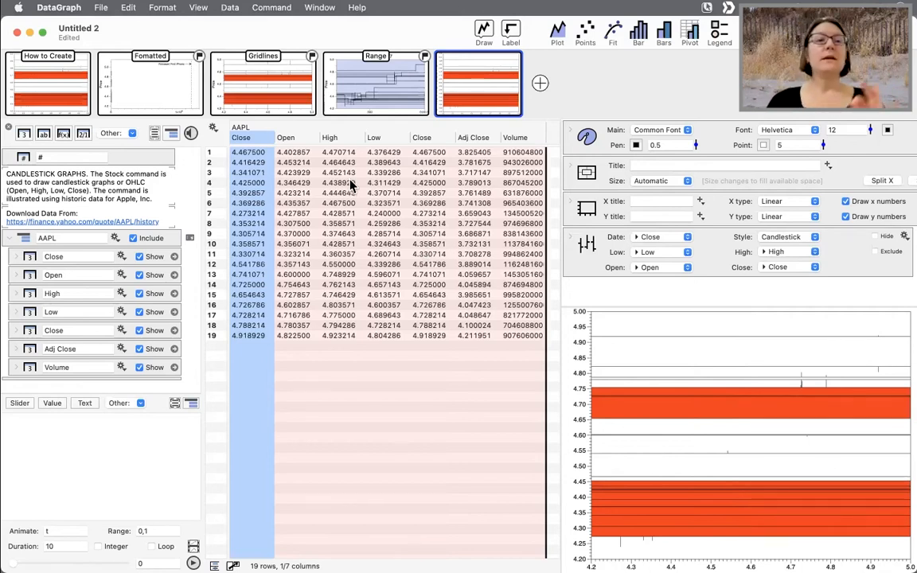
left_click(261, 141)
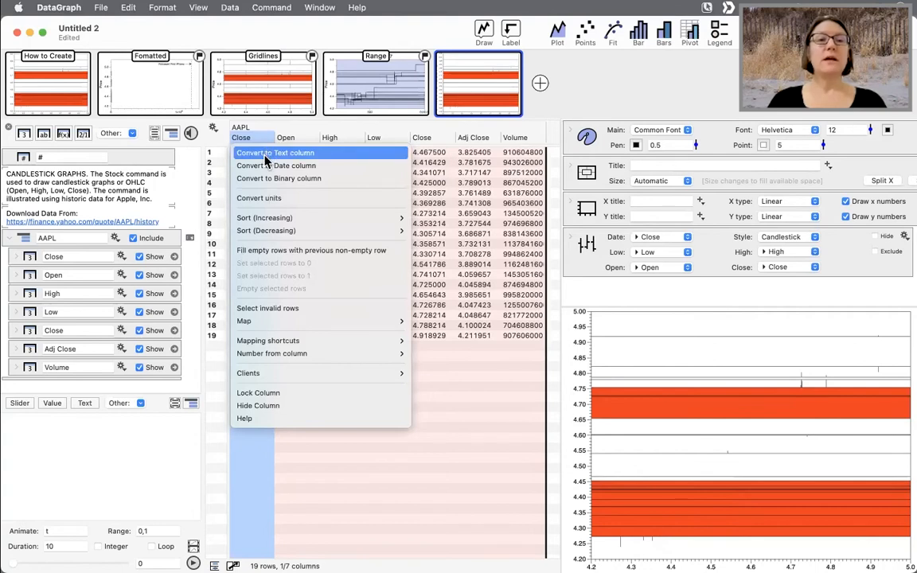
left_click(260, 140)
left_click(120, 256)
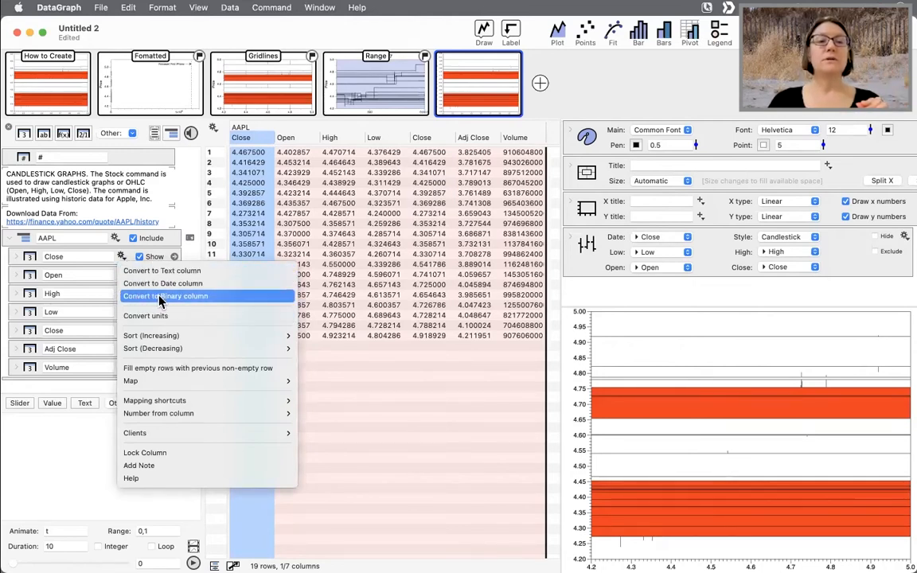
left_click(391, 312)
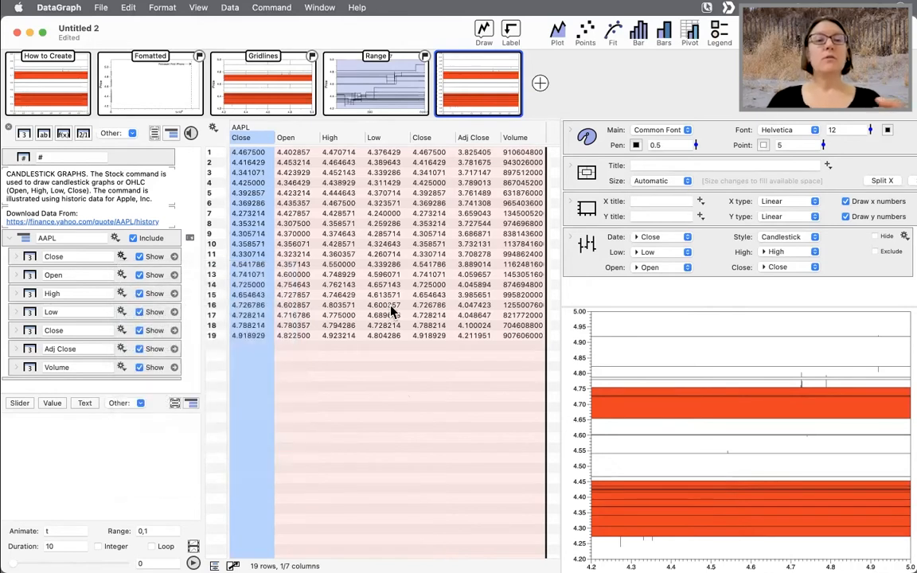
key("super+z")
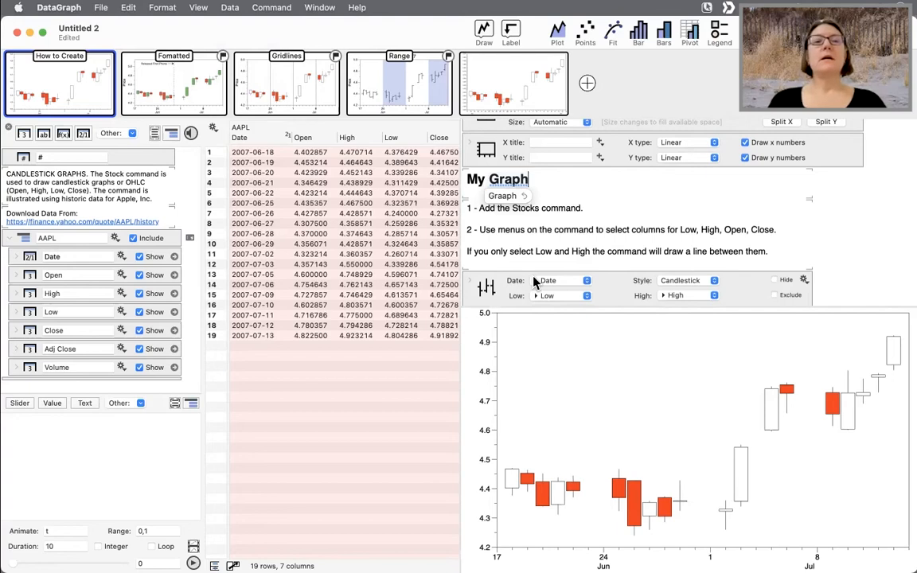
- Create a new document and add a numeric column named Data
left_click(317, 356)
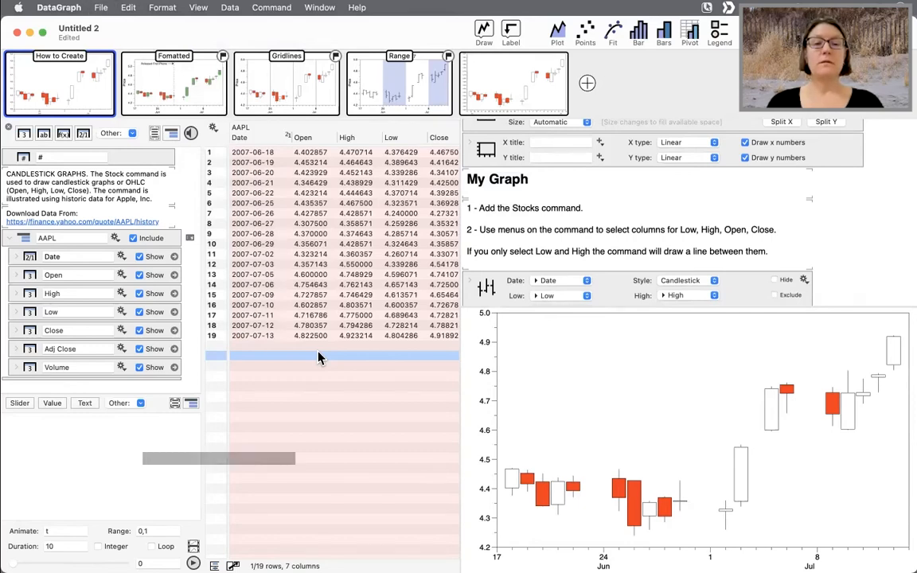
key("super+n")
double_click(233, 55)
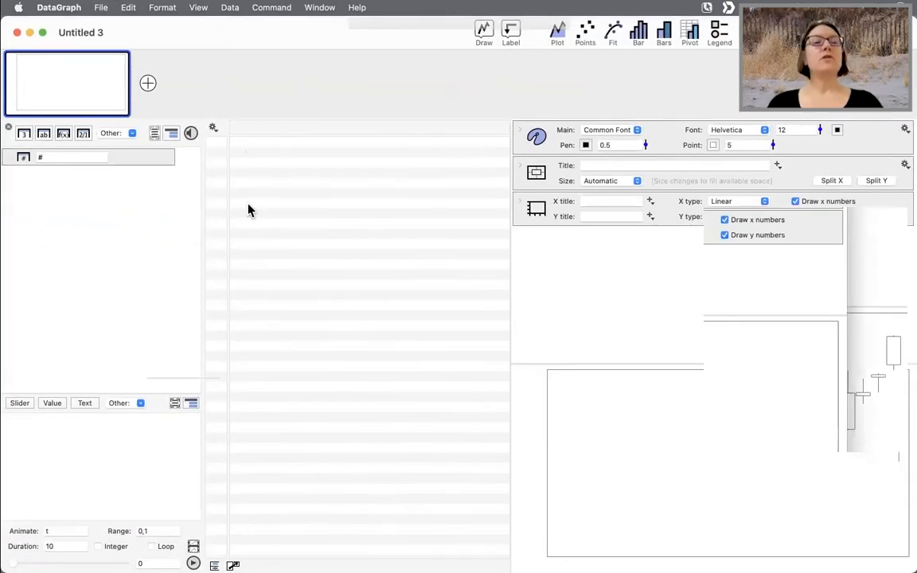
left_click(23, 133)
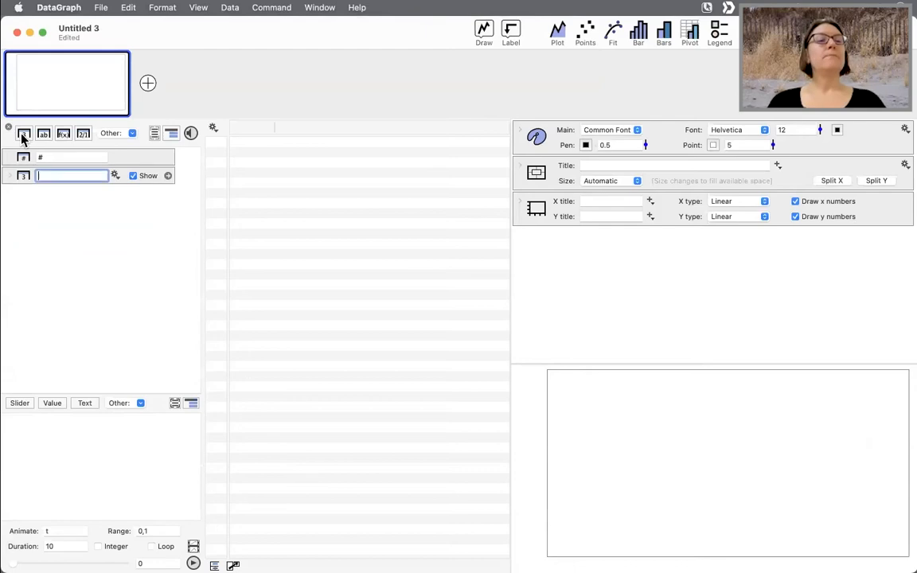
left_click(248, 128)
left_click(248, 128)
type("adat")
key("BackSpace")
key("BackSpace")
key("BackSpace")
key("BackSpace")
type("Data")
key("Return")
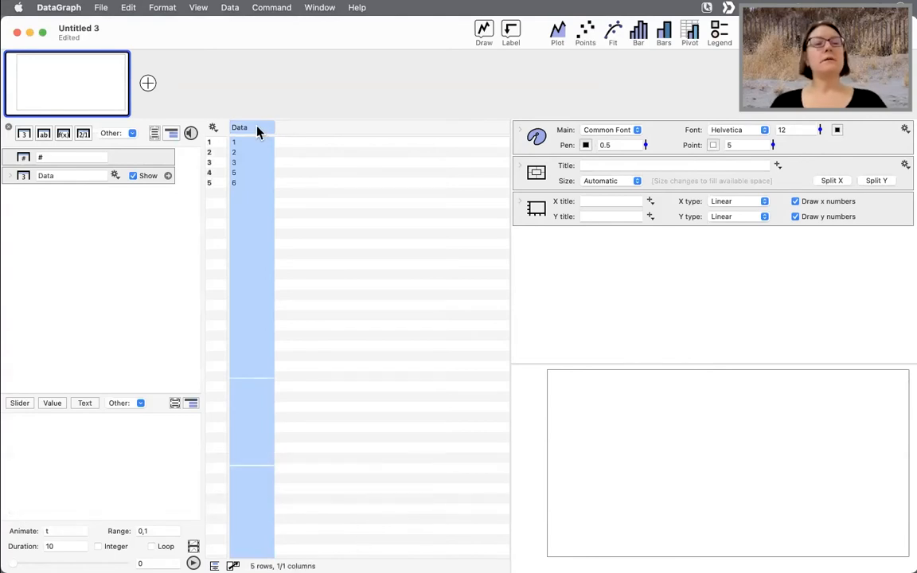
- Add a Bar command that plots the Data column as bars
left_click(639, 35)
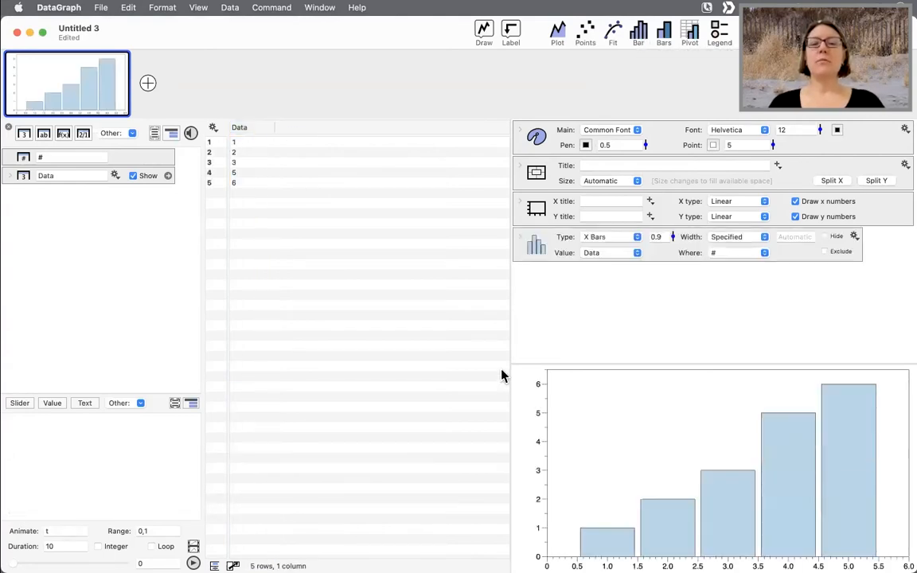
left_click_drag(510, 334, 389, 330)
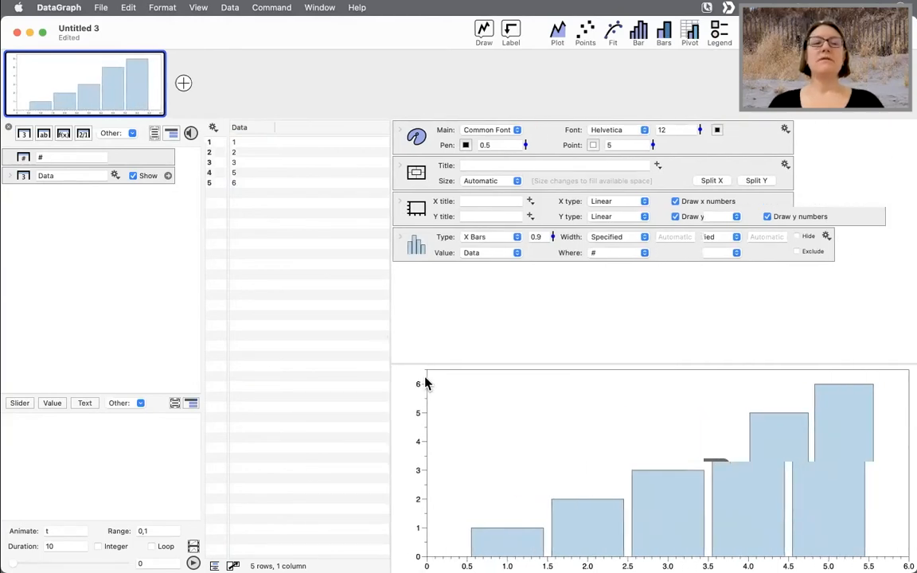
- Add a second graph and give it a Bars command for the Data column
left_click(239, 127)
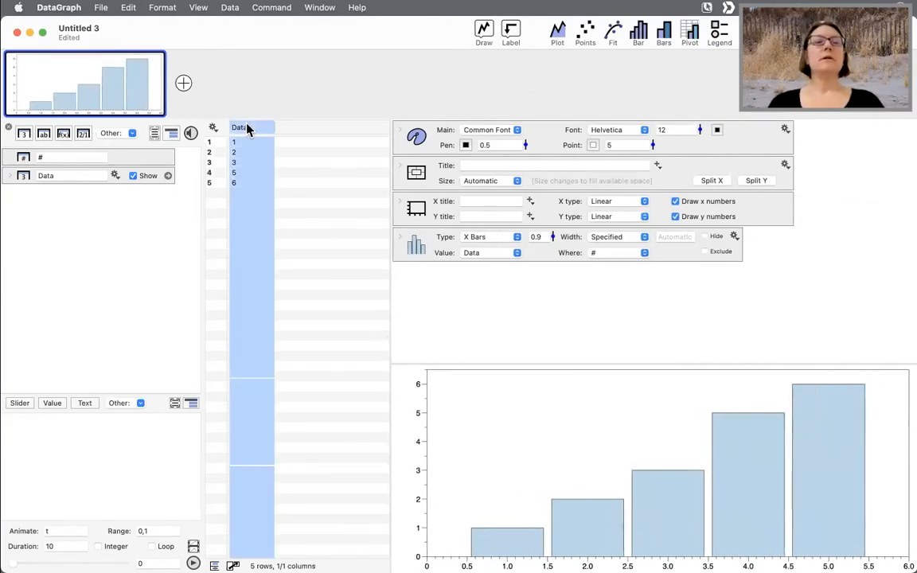
left_click(184, 83)
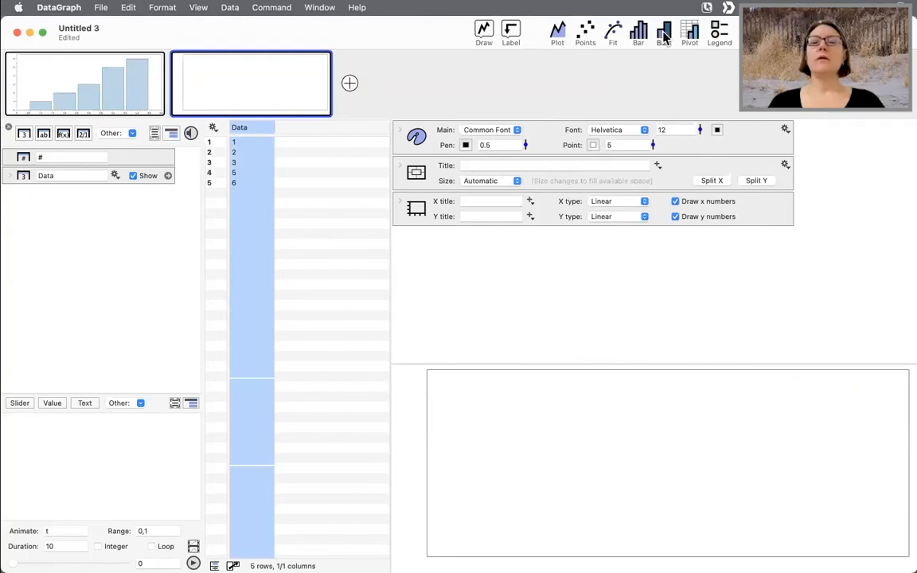
left_click(638, 34)
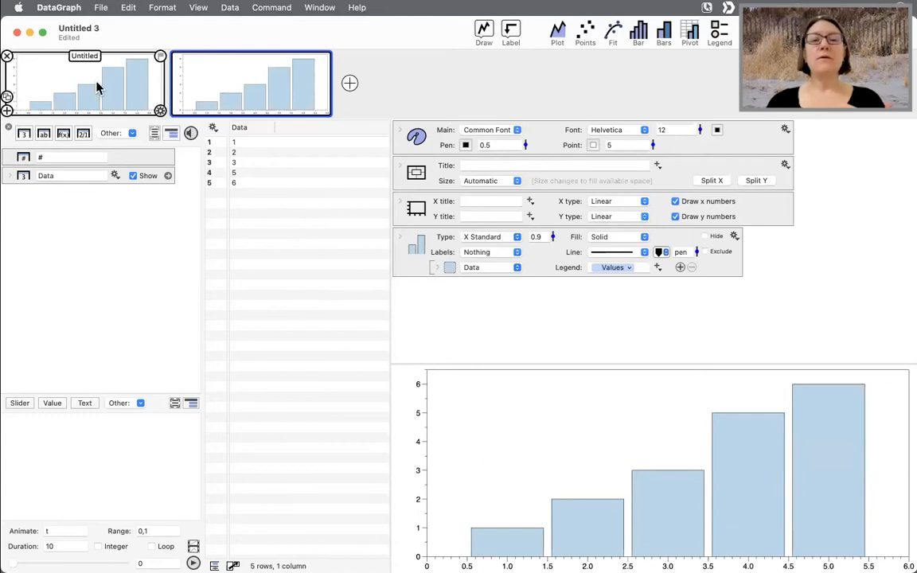
- Examine the Bar command's Where position setting in the first graph
left_click_drag(390, 289, 369, 289)
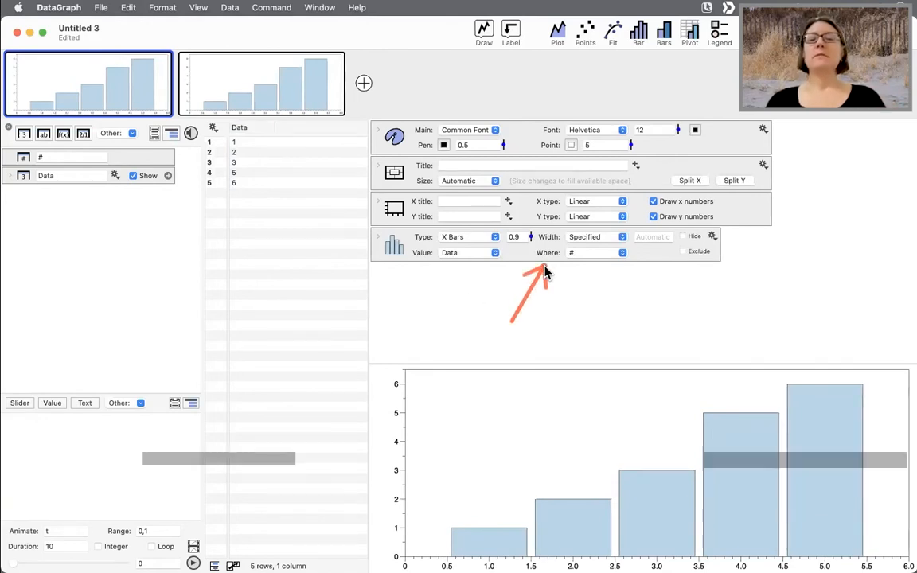
key("ctrl+a")
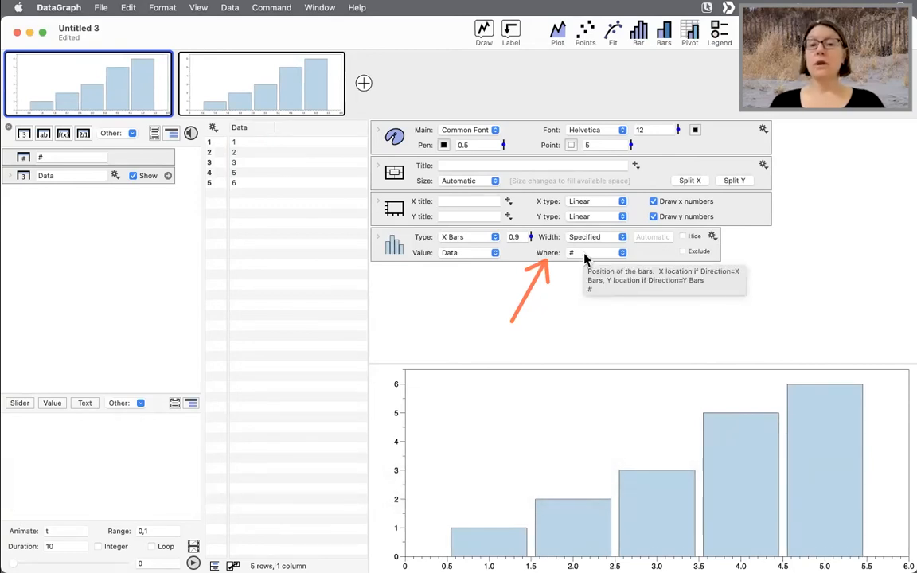
left_click(584, 256)
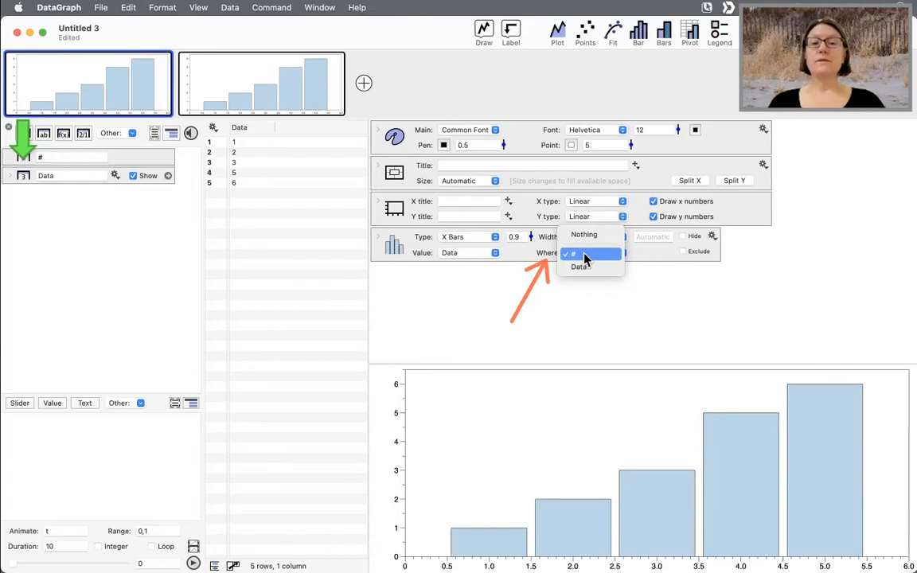
left_click(585, 256)
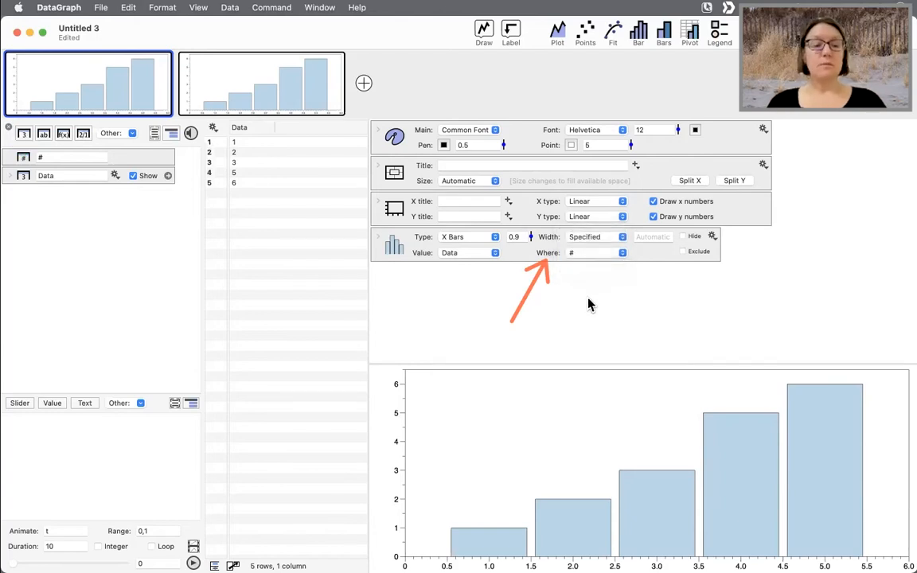
key("ctrl+c")
key("ctrl+x")
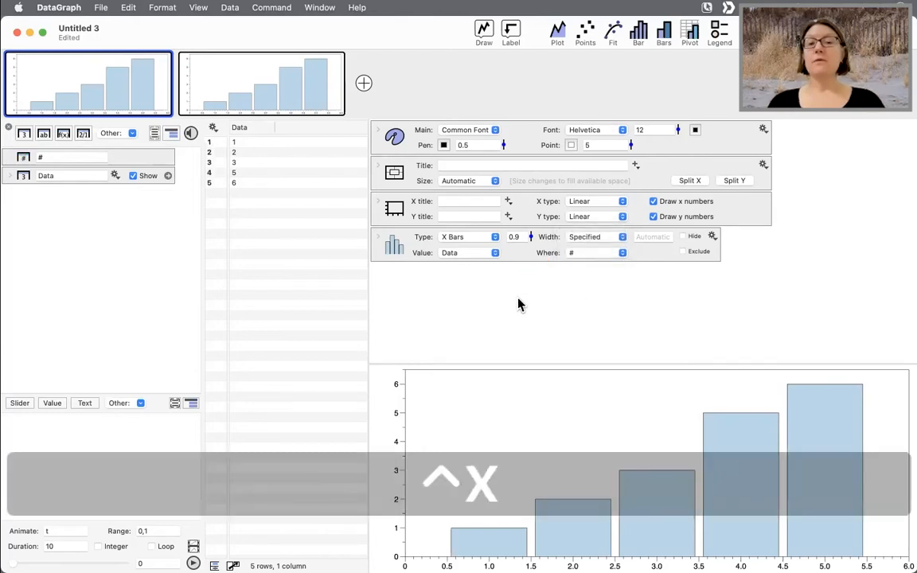
- Set the Bar command's Where to the Data column and its bar width to 0.45
left_click(252, 129)
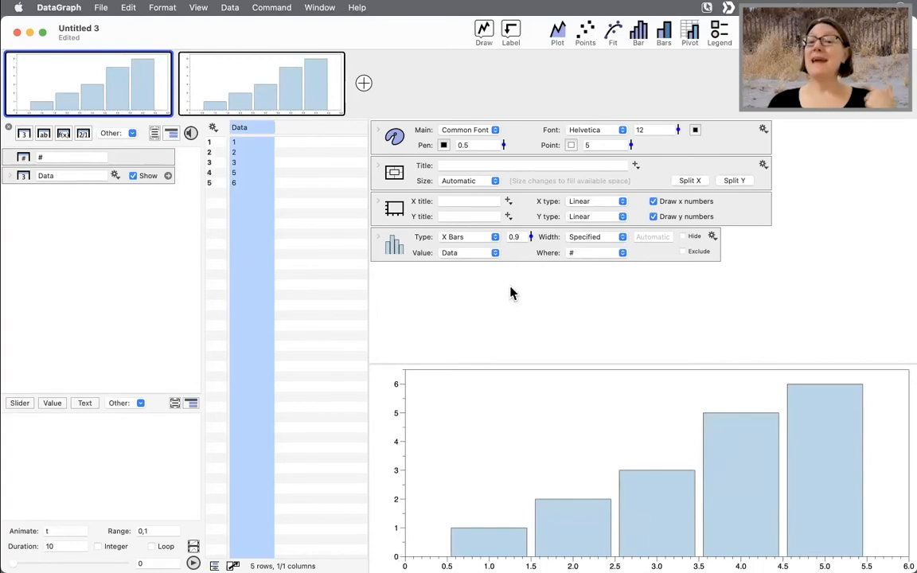
left_click(583, 254)
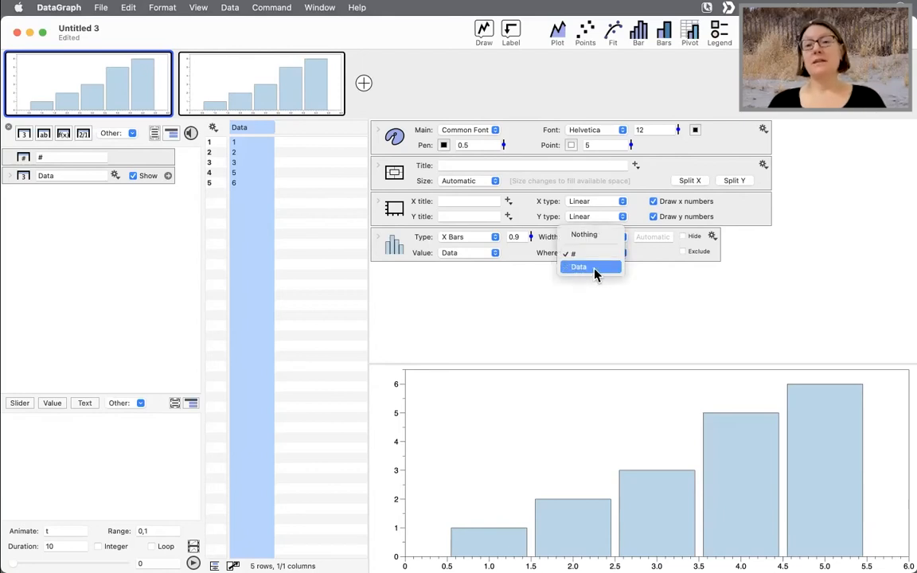
left_click(600, 271)
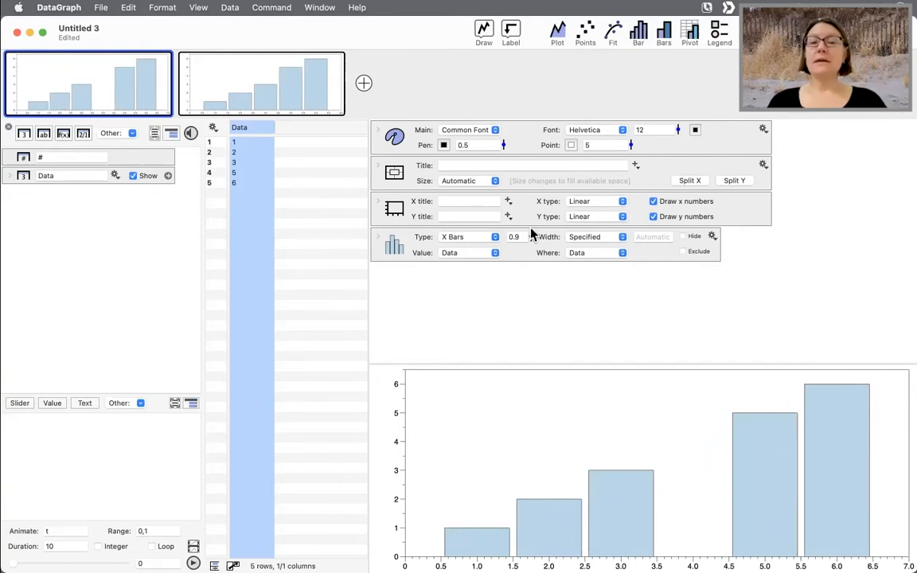
left_click_drag(529, 236, 528, 265)
left_click_drag(526, 262, 526, 262)
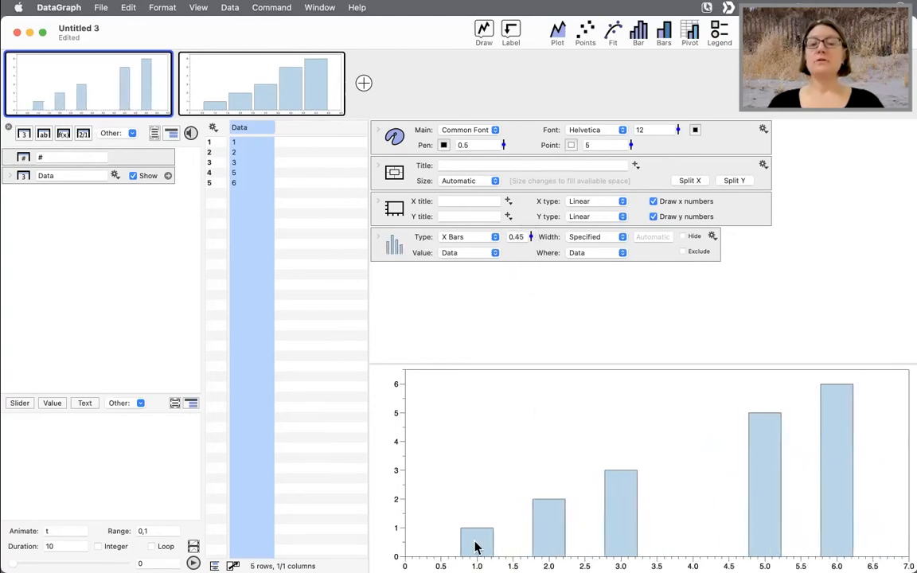
- Append the values 6, 7 and 10 to the end of the Data column
left_click(237, 192)
type("6")
key("Return")
type("7")
key("Return")
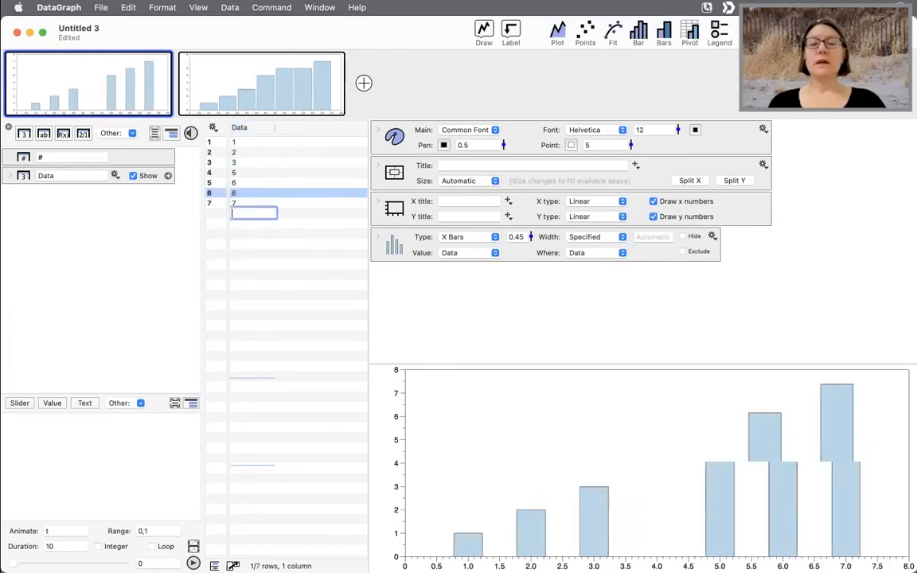
type("10")
key("Return")
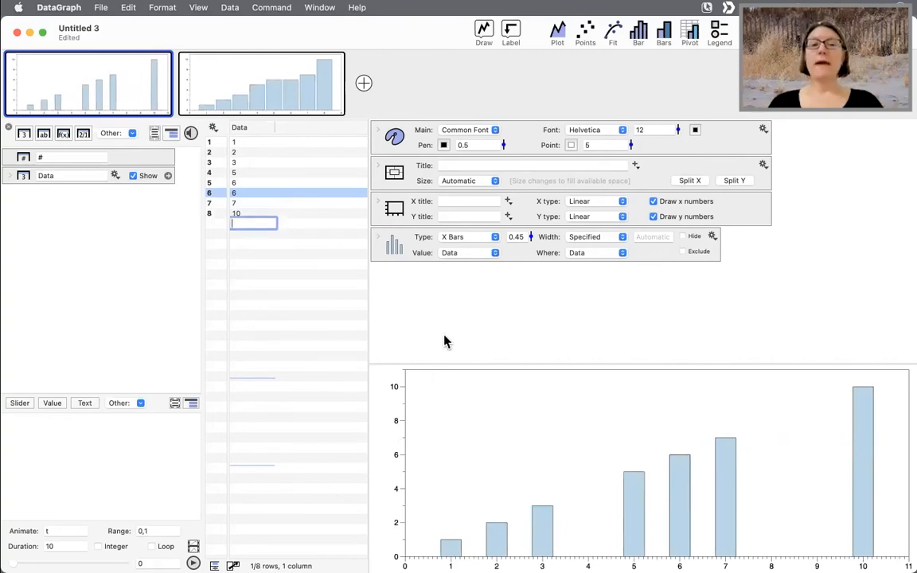
left_click(446, 309)
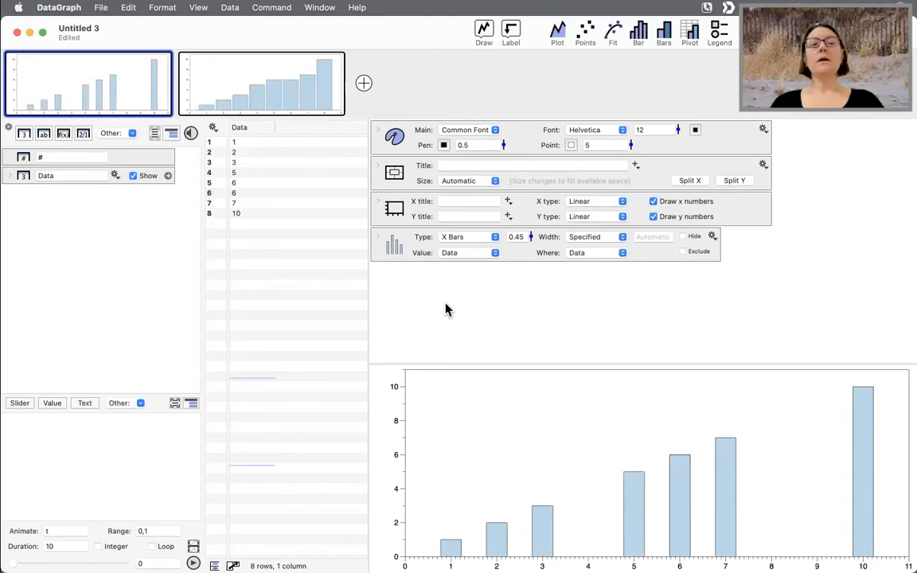
- Switch to the Bars graph and examine how each data row maps to a bar
mouse_move(298, 93)
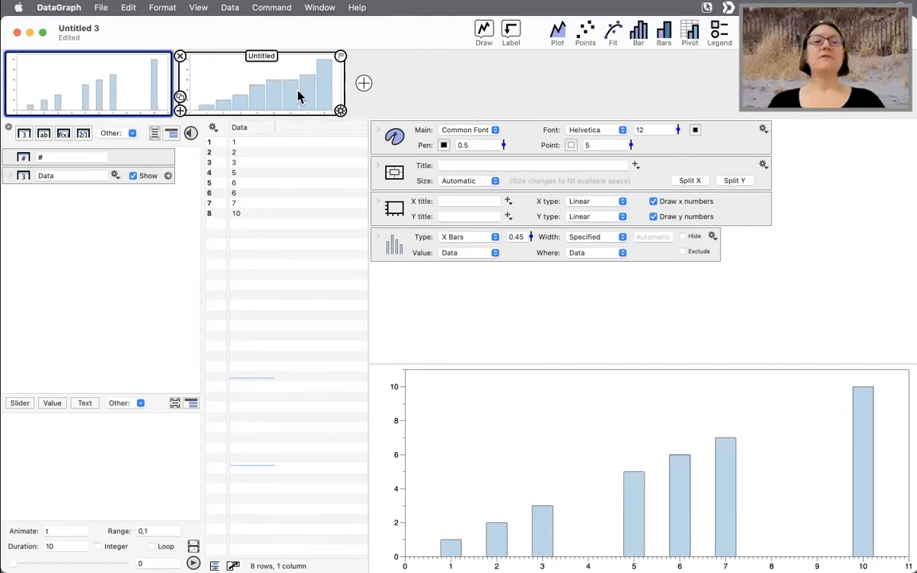
left_click(290, 90)
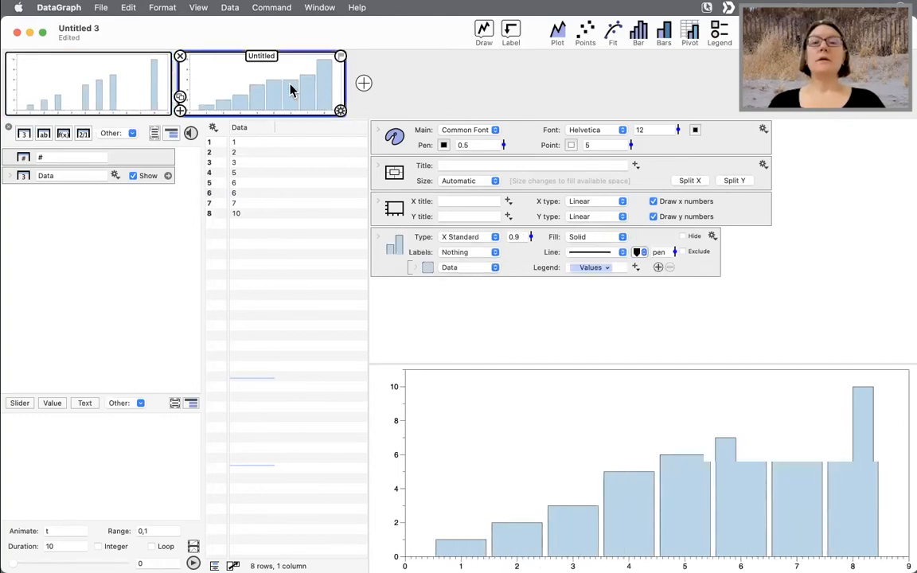
key("ctrl+a")
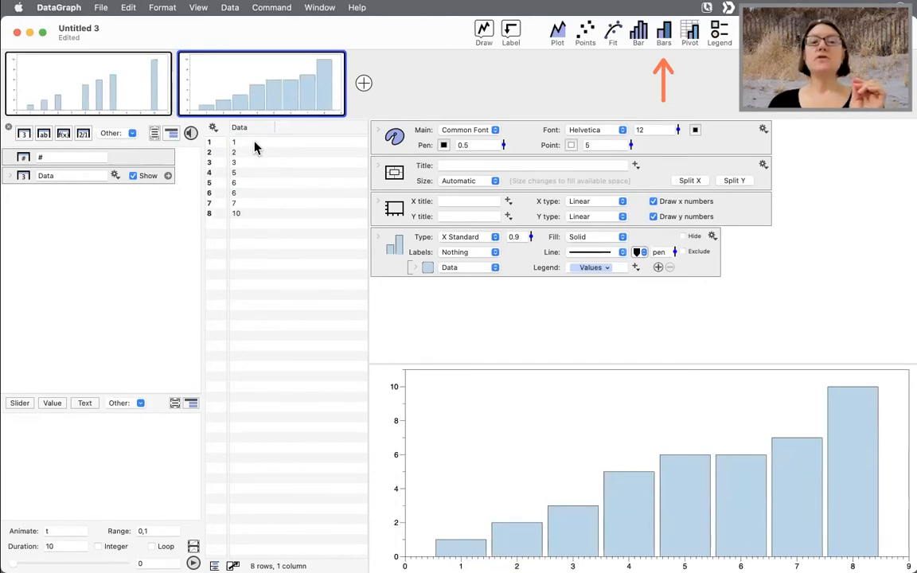
left_click(250, 164)
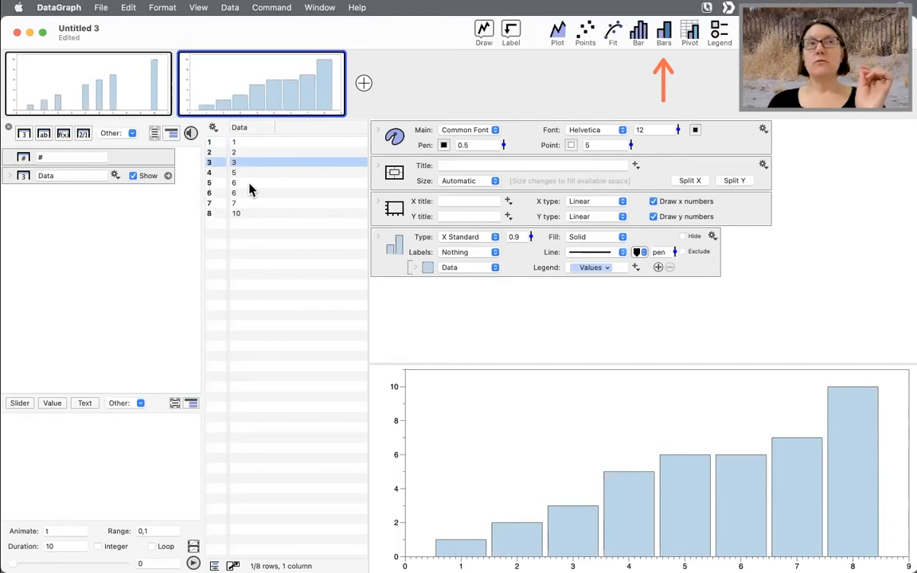
left_click(250, 184)
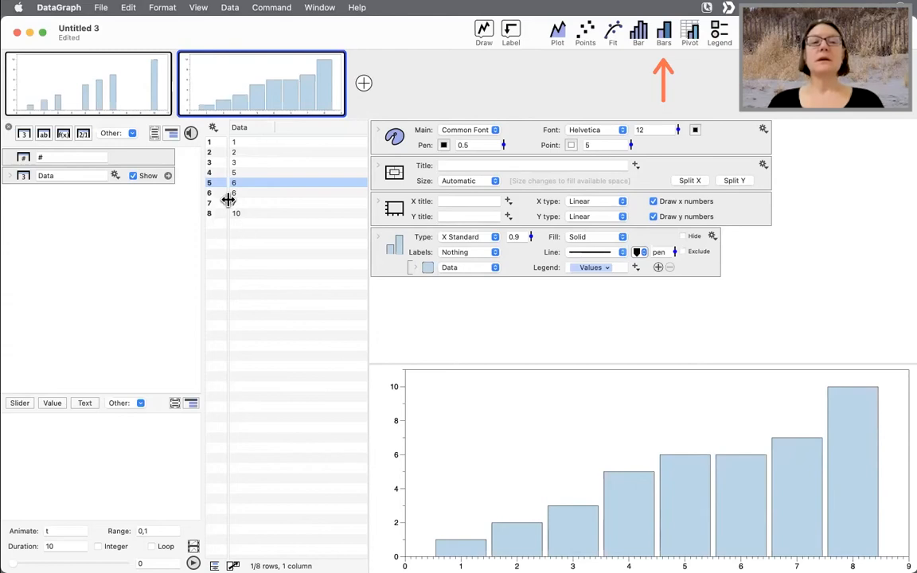
left_click(246, 143)
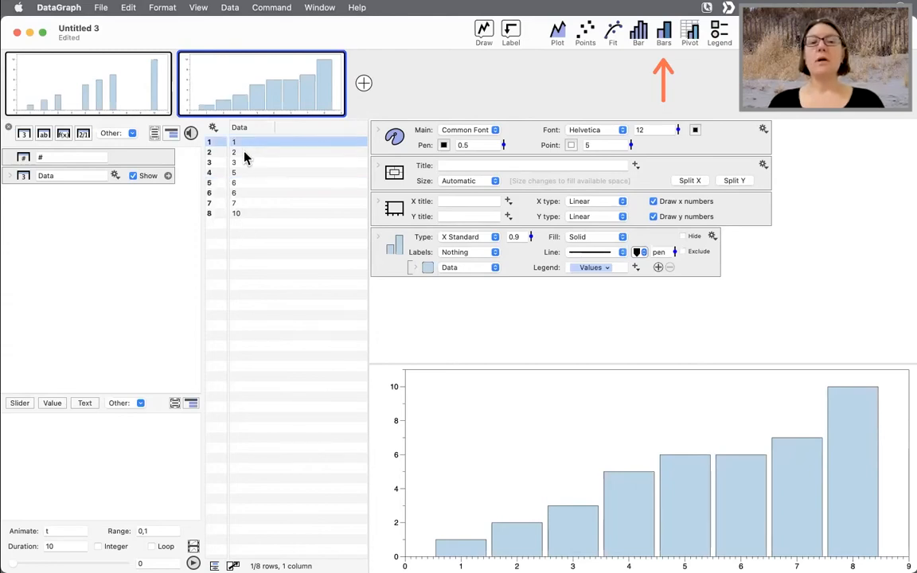
right_click(464, 487)
left_click(462, 535)
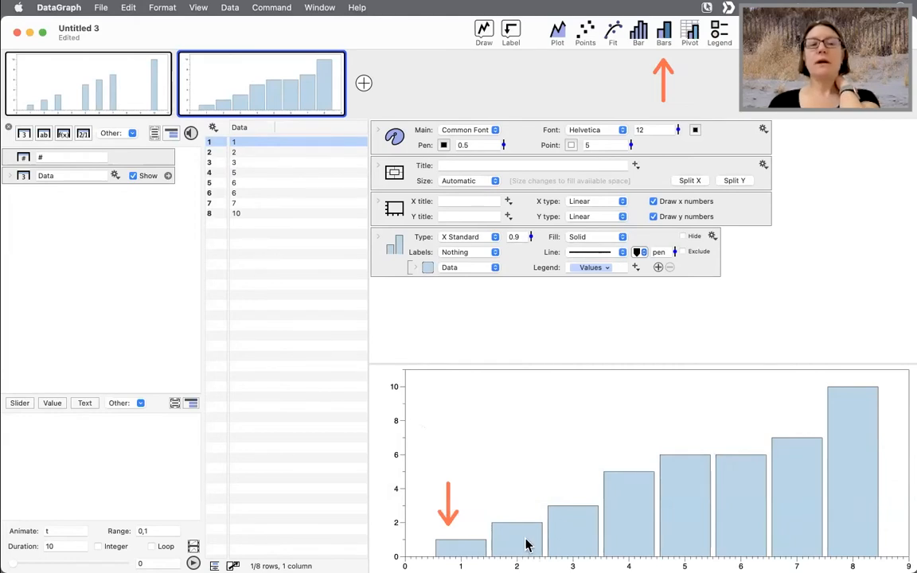
- Move the last three Data rows down by two, leaving empty rows above them
left_click(285, 195)
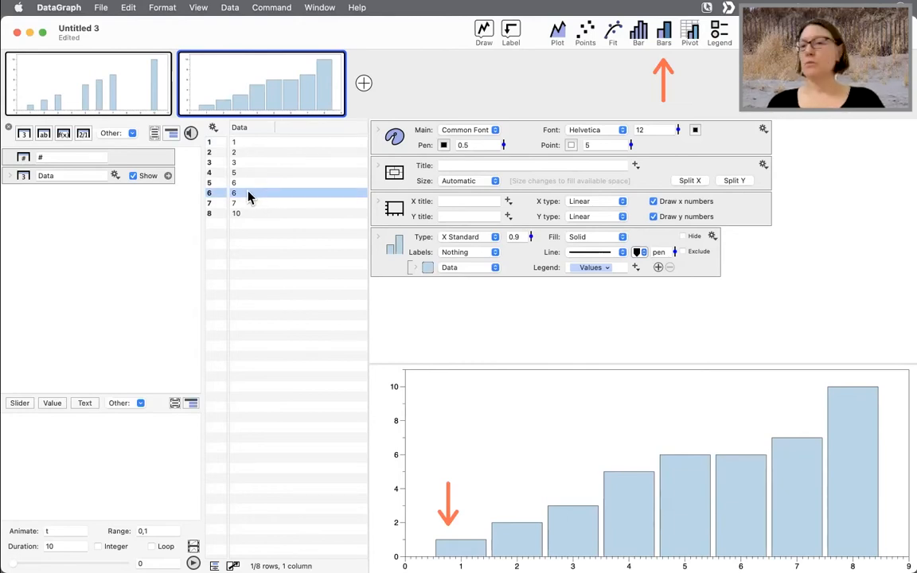
key("ctrl+x")
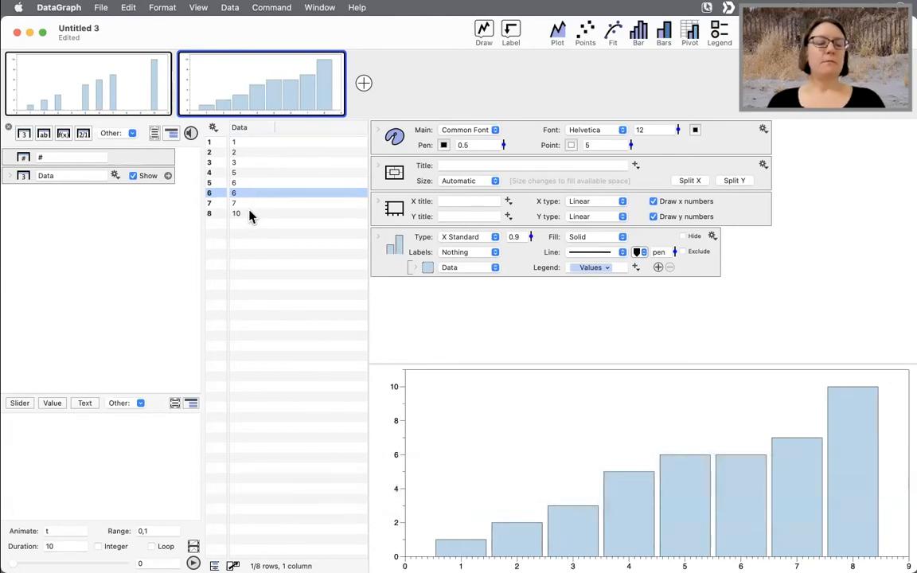
left_click(250, 214, "shift")
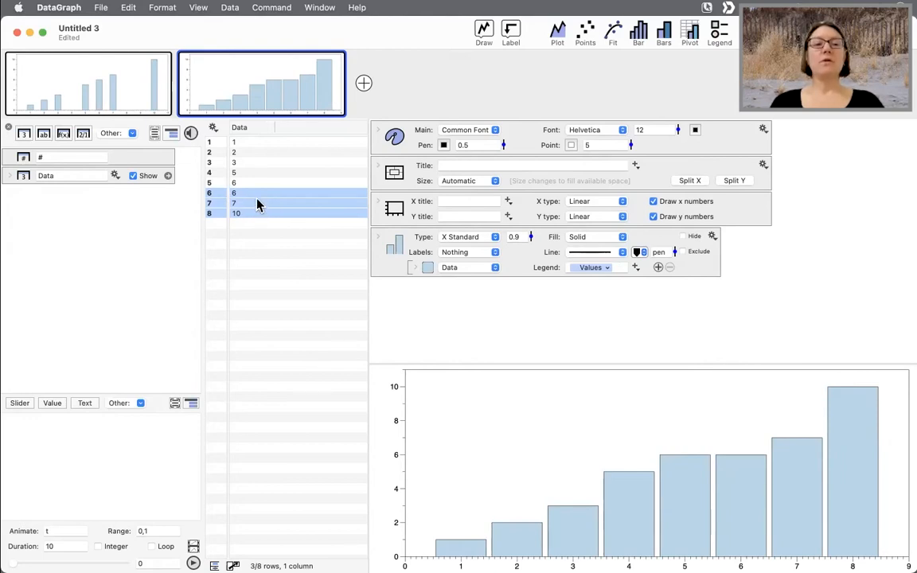
left_click_drag(256, 205, 268, 247)
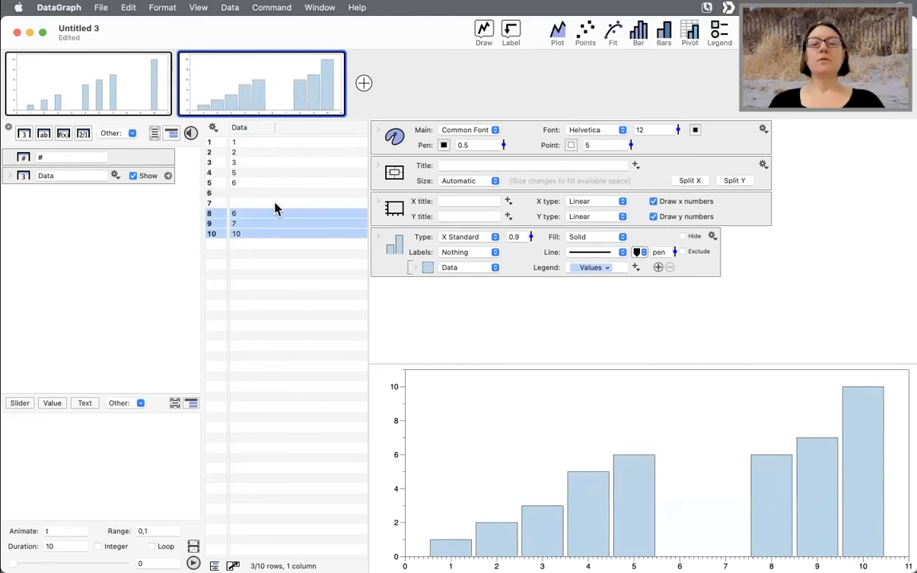
left_click(602, 326)
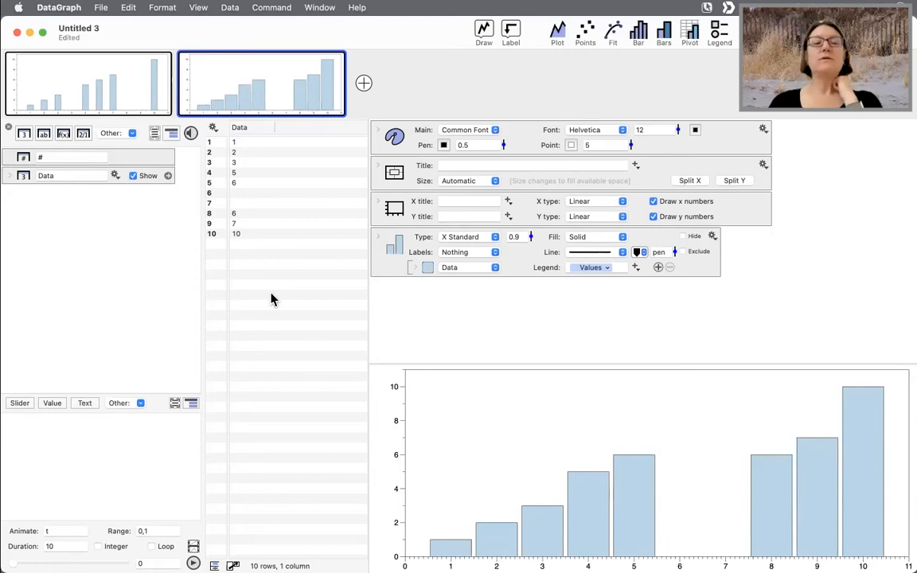
- Move the same three rows further down to rows 14 to 16
left_click(237, 234)
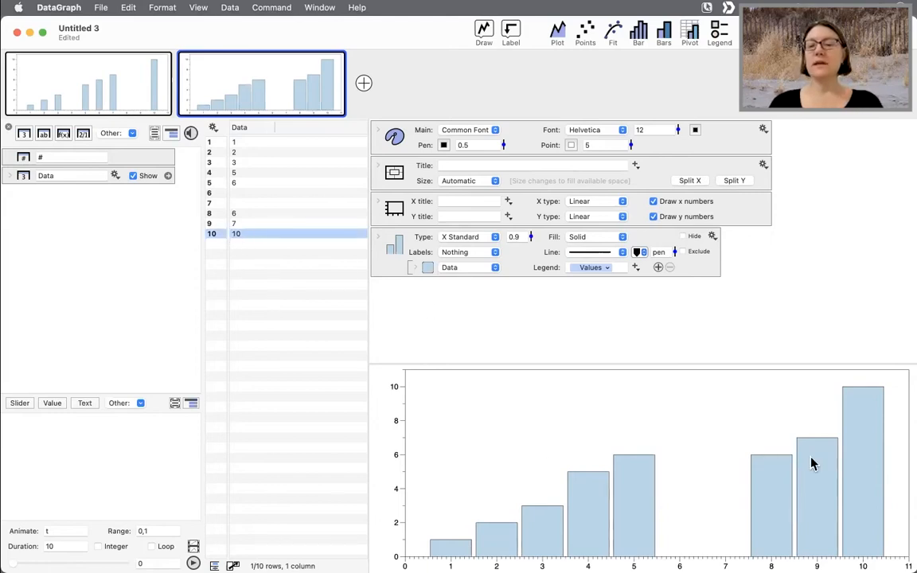
left_click(245, 214, "shift")
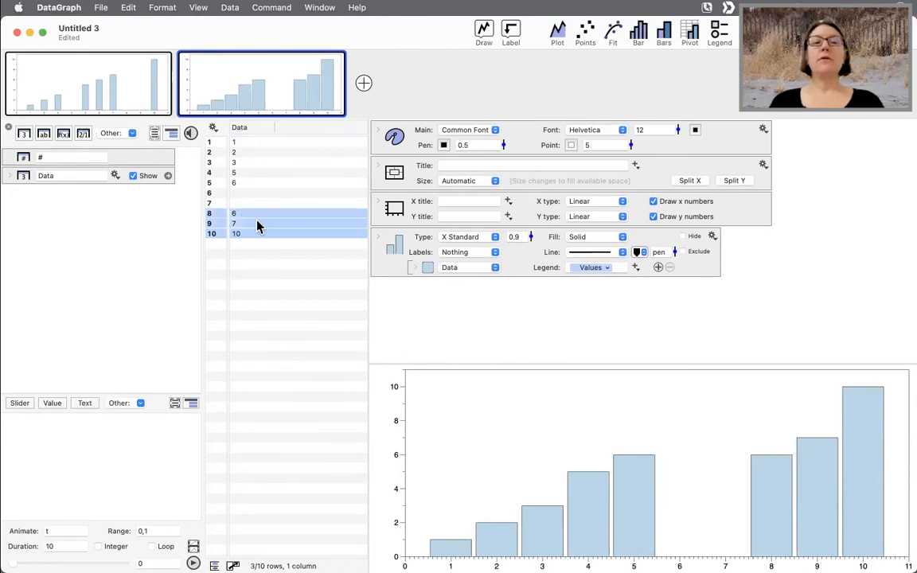
left_click_drag(257, 226, 268, 307)
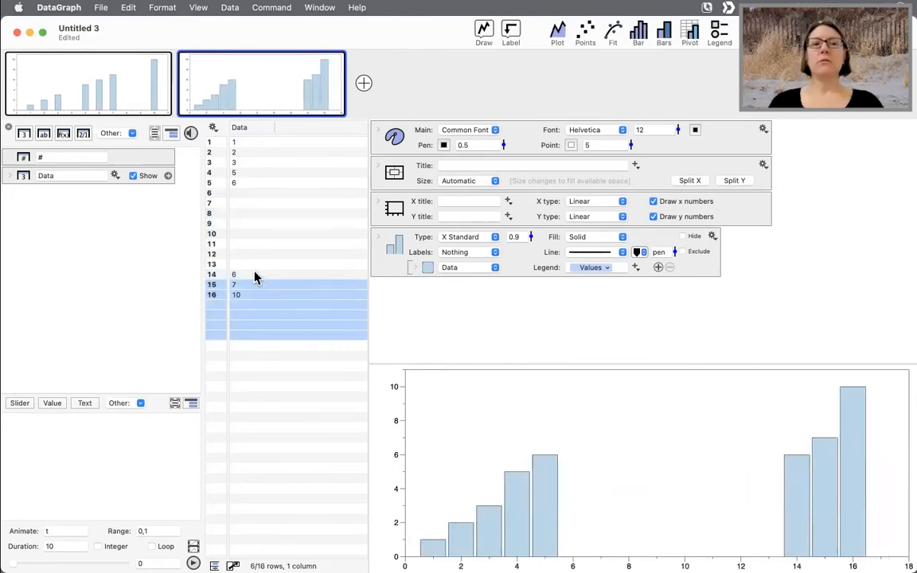
- Move the three rows back up to rows 6 to 8
left_click(254, 274)
left_click(249, 297, "shift")
left_click_drag(266, 287, 261, 226)
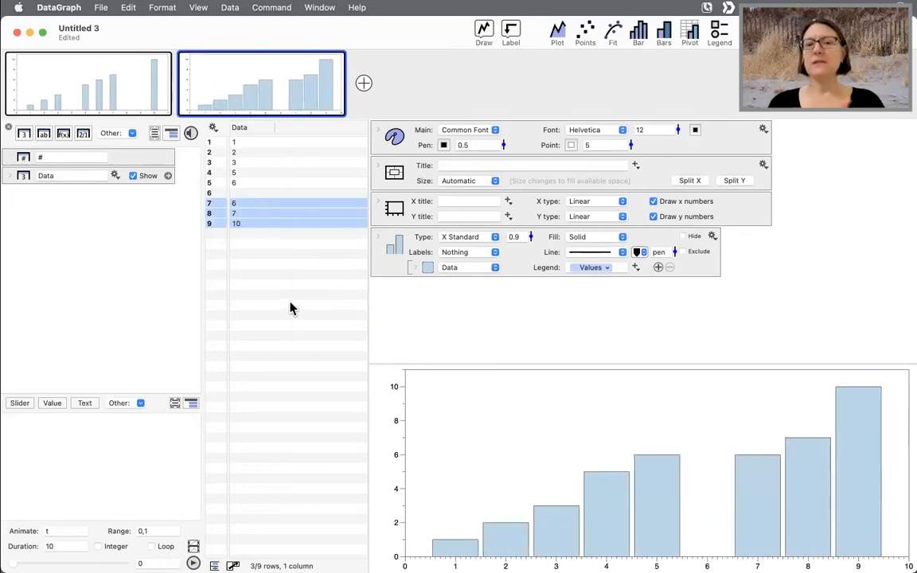
left_click_drag(278, 227, 277, 188)
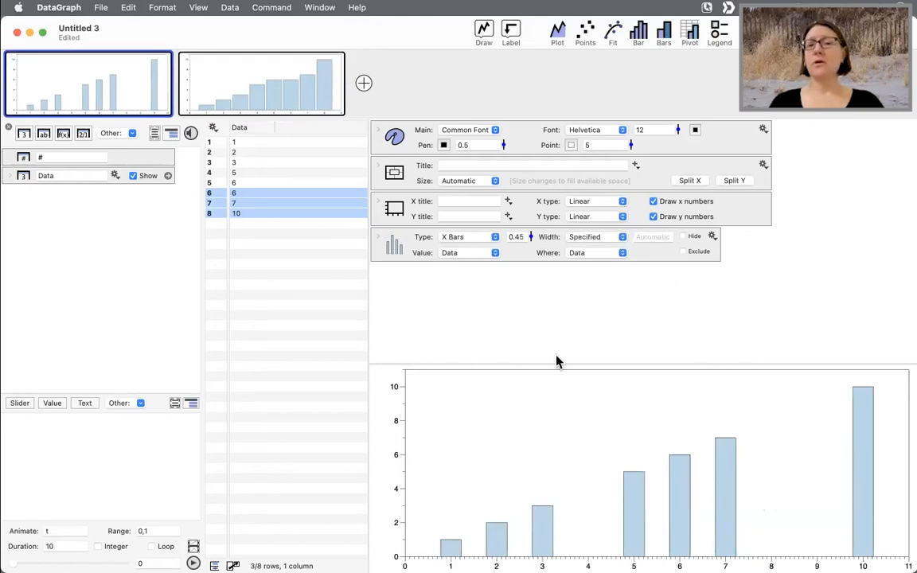
- Add a numeric column named x before Data and fill it with 1, 3, 5, 7, 9, 12, 15, 18
left_click(593, 257)
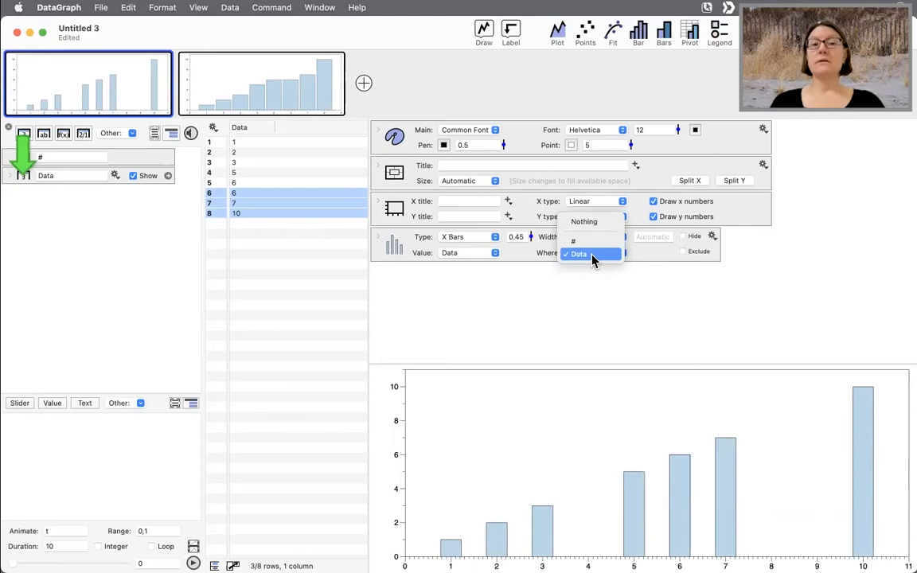
left_click(589, 255)
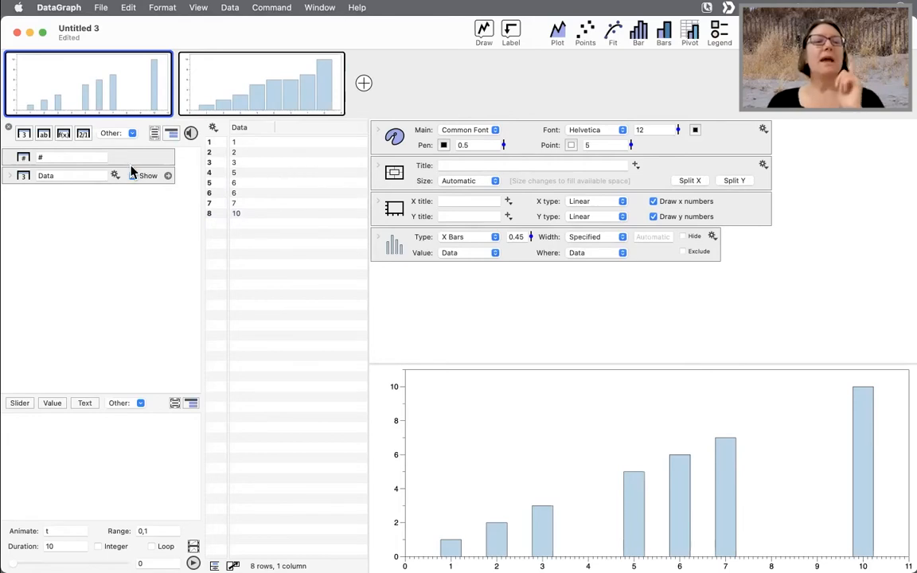
left_click(24, 133)
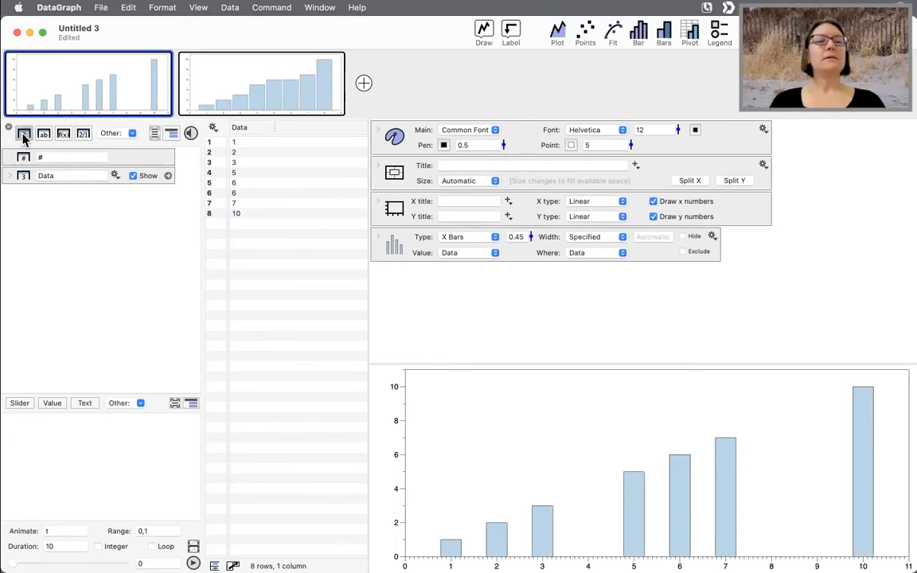
left_click_drag(303, 136, 238, 136)
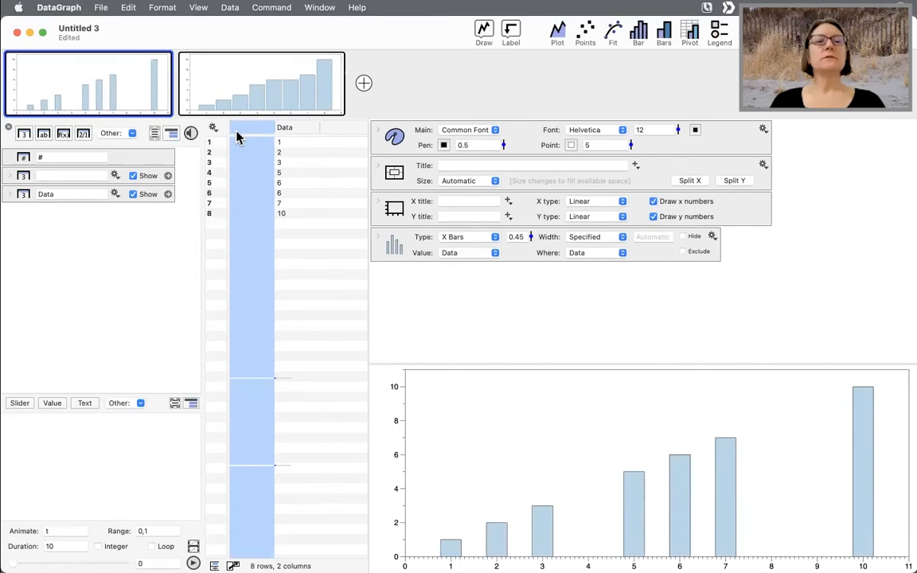
left_click(252, 127)
type("x")
key("Return")
left_click(252, 141)
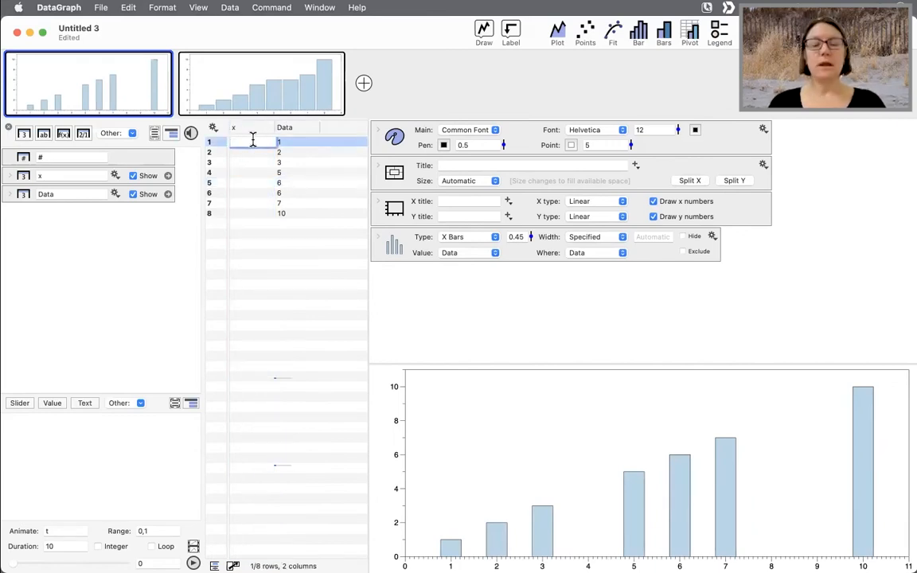
type("1 3 5 7 9 ")
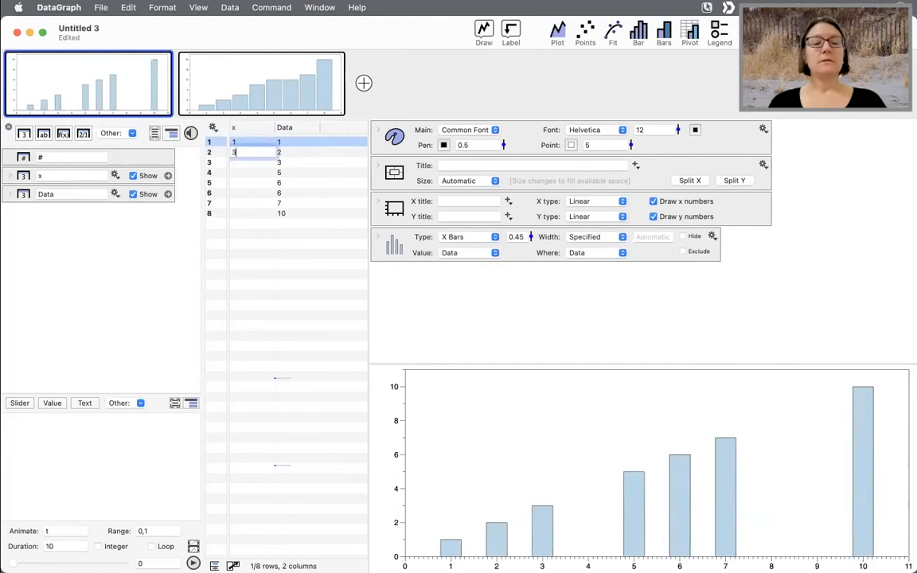
type("12 1")
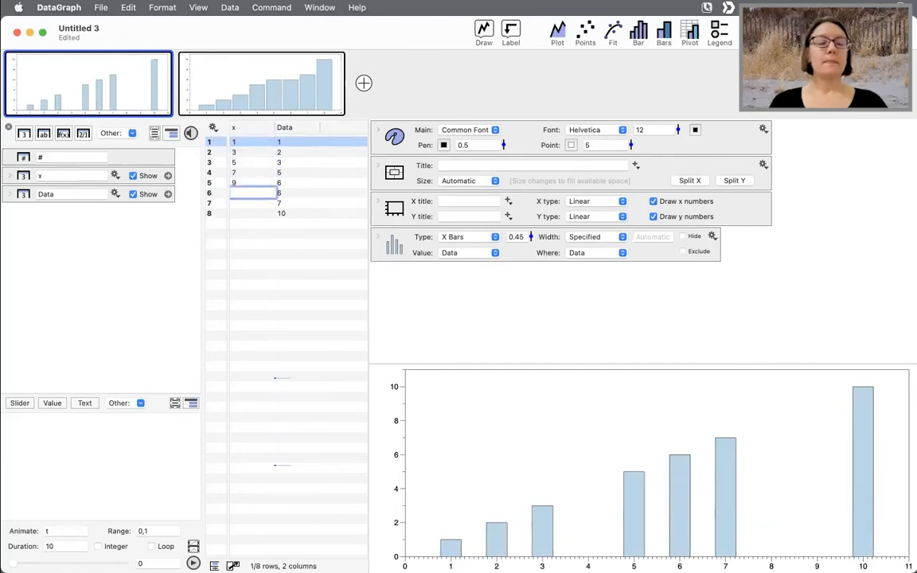
type("5")
key("Return")
type("18")
key("Return")
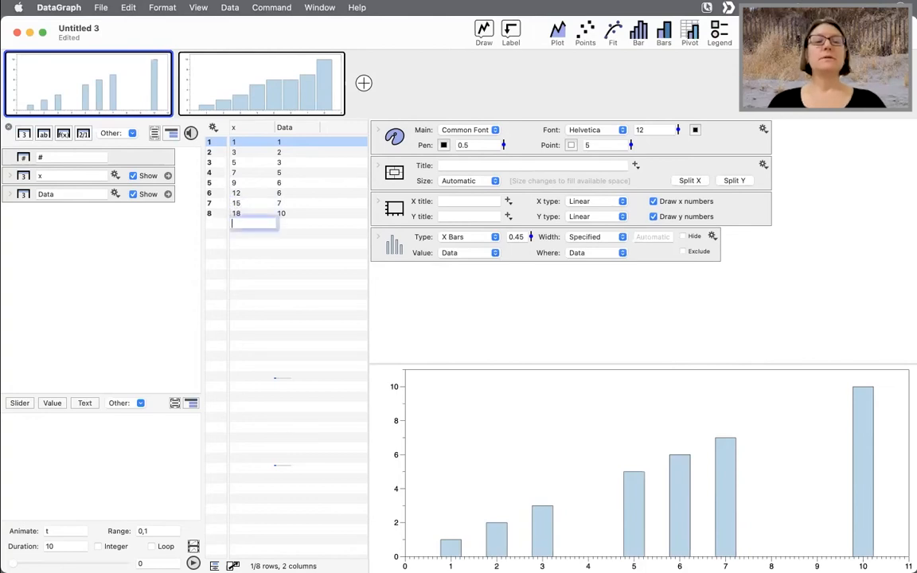
- Create a new graph with a Bar plot of Data placed at x, set the bar width to 0.45, and move it before the Bars graph
left_click(443, 339)
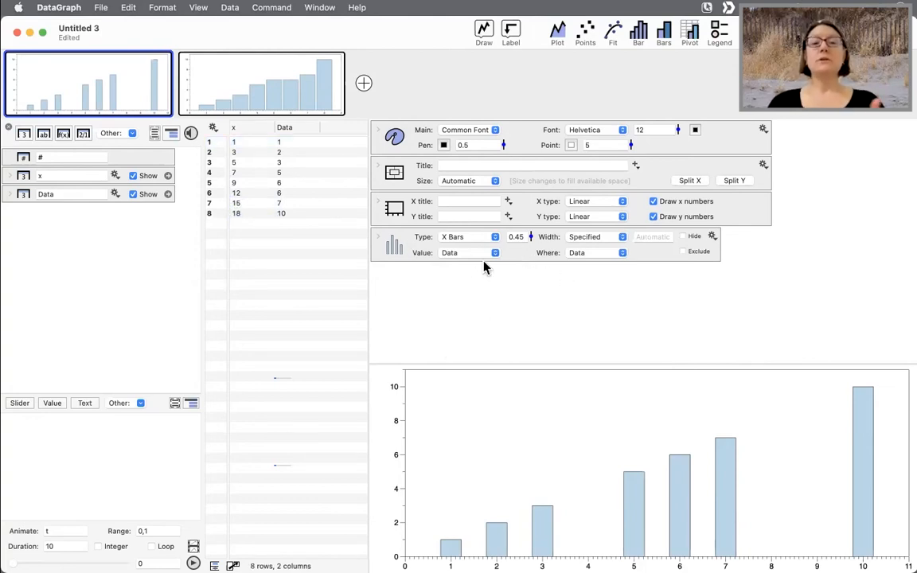
left_click(578, 254)
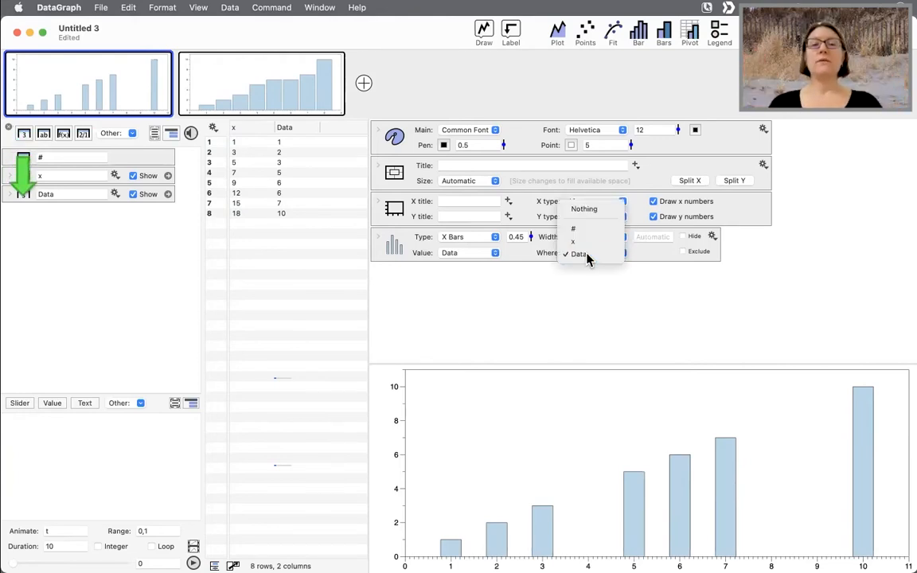
left_click(588, 257)
left_click(364, 83)
left_click(256, 130)
left_click(293, 131, "shift")
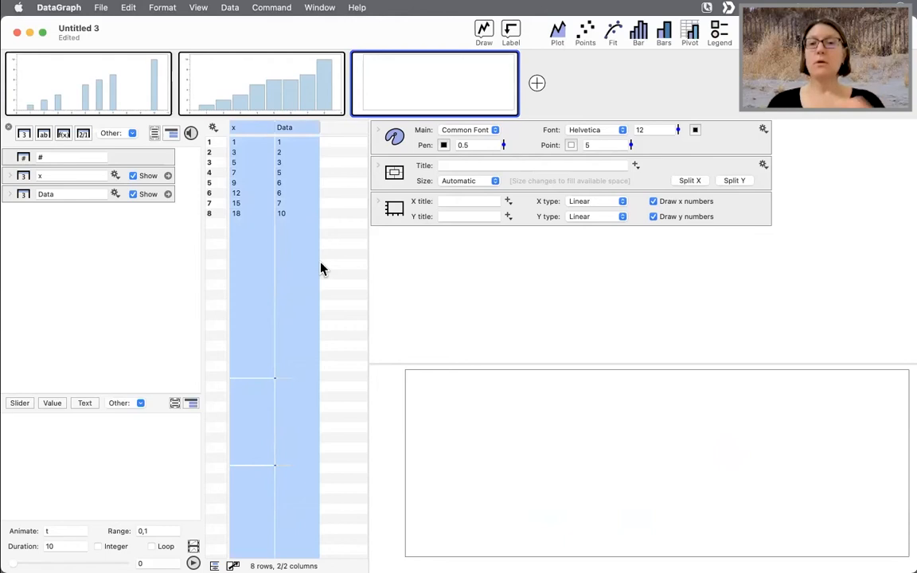
key("ctrl+a")
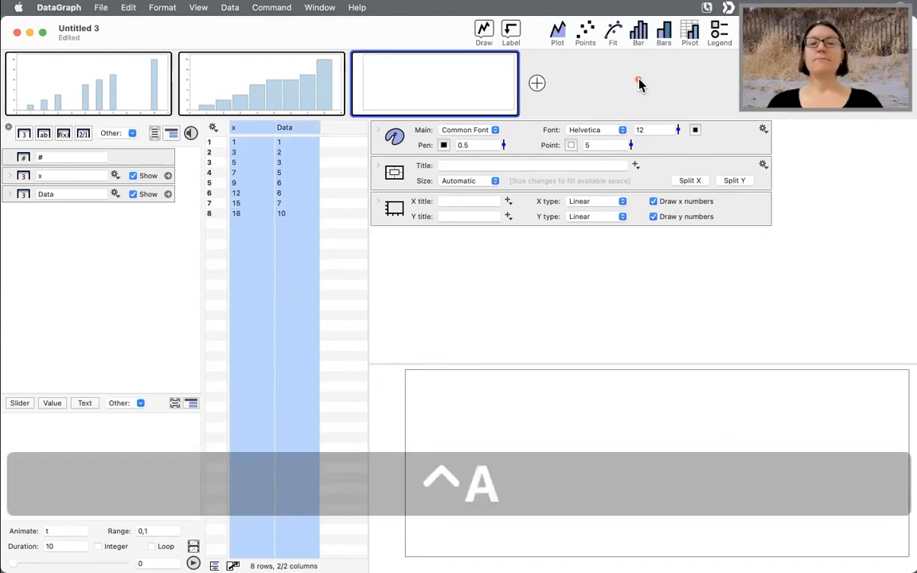
left_click(639, 34)
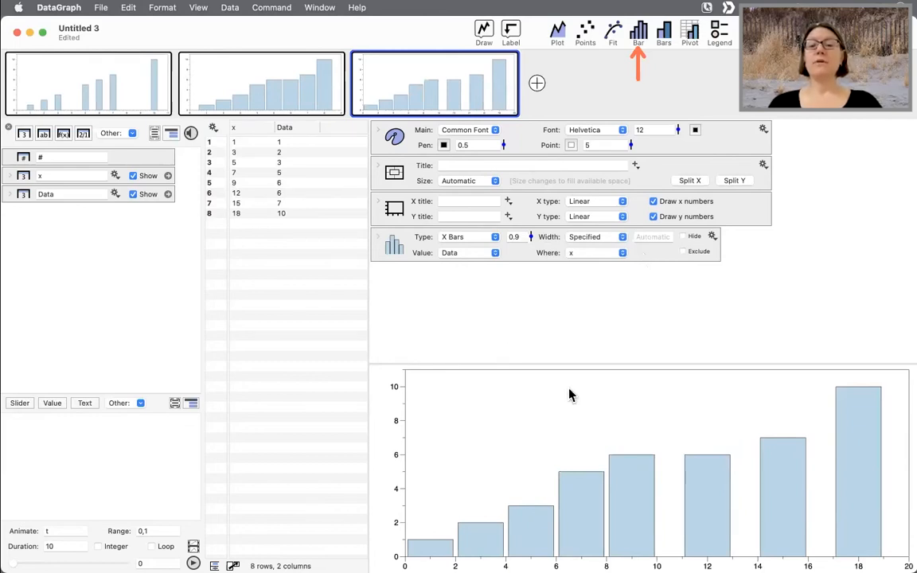
left_click_drag(530, 239, 527, 267)
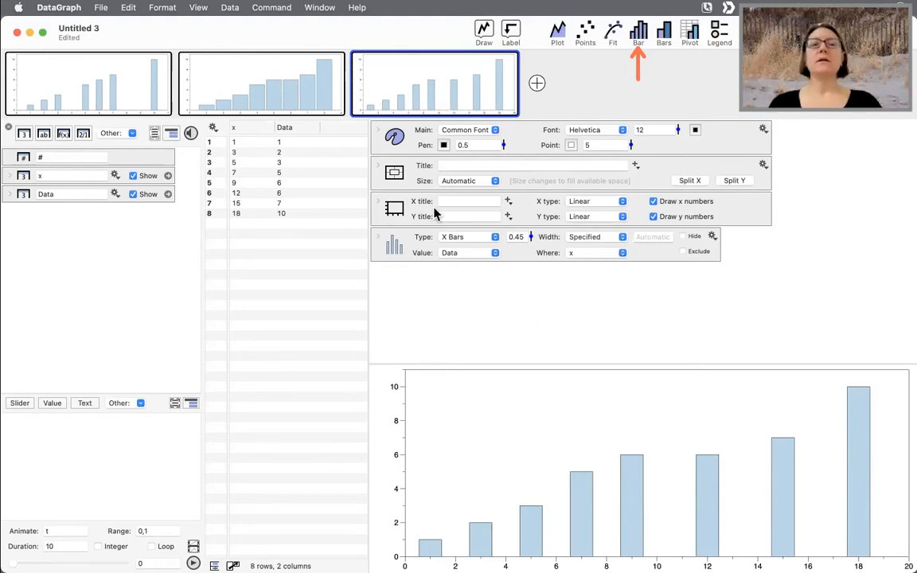
left_click_drag(289, 92, 494, 88)
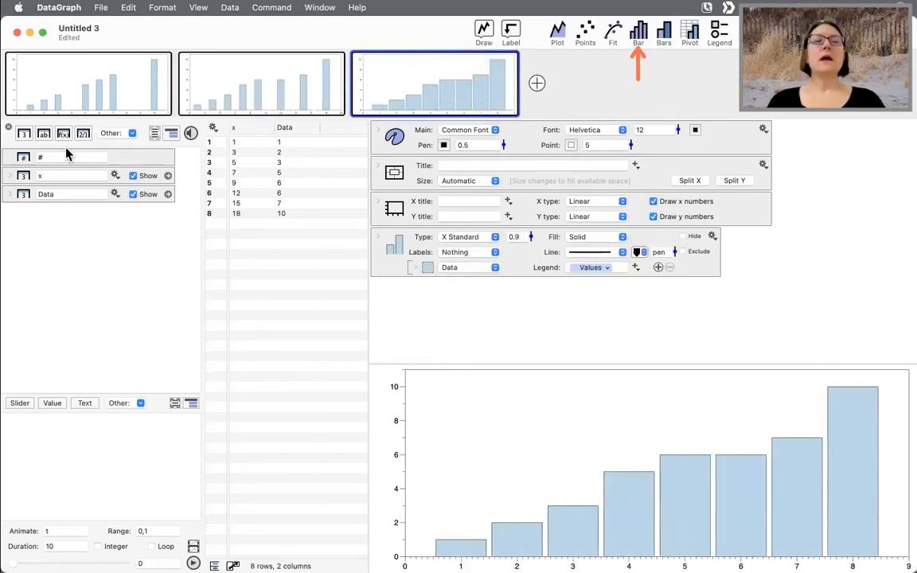
- Insert a vertical column divider and add a text column named Labels containing a to h
left_click(120, 132)
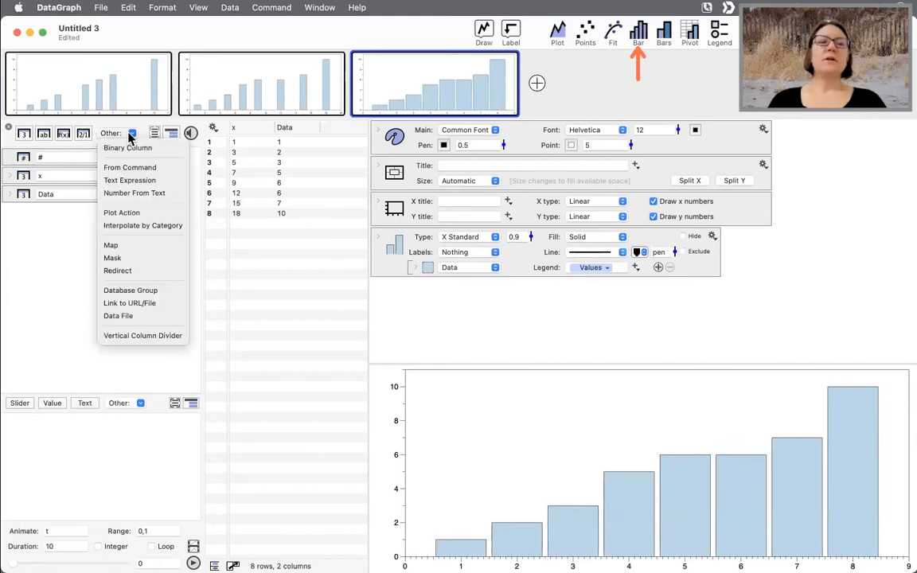
left_click(127, 335)
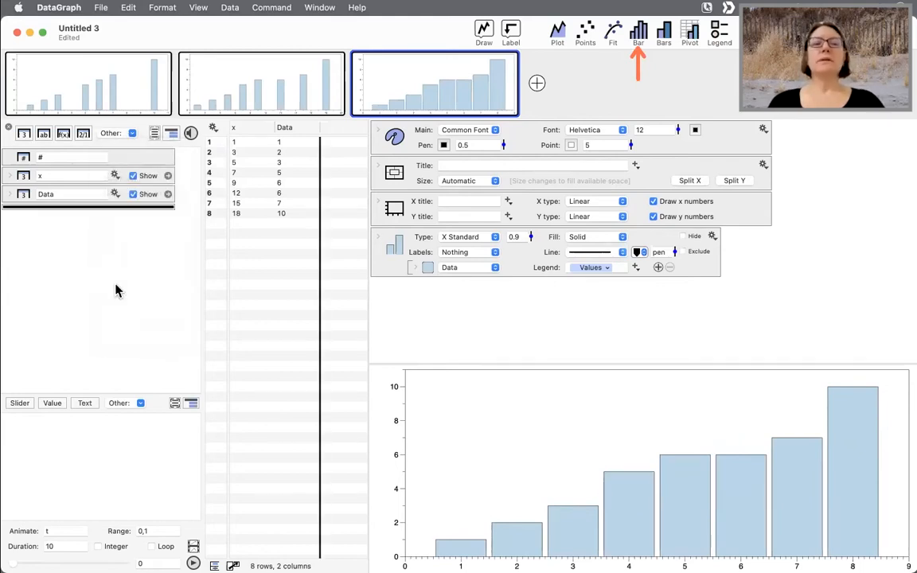
left_click(44, 135)
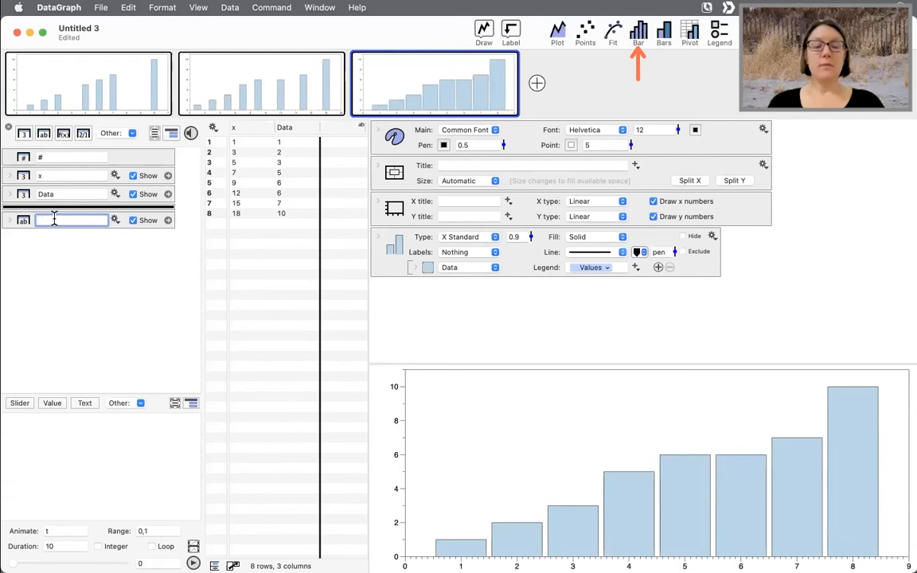
type("Labels")
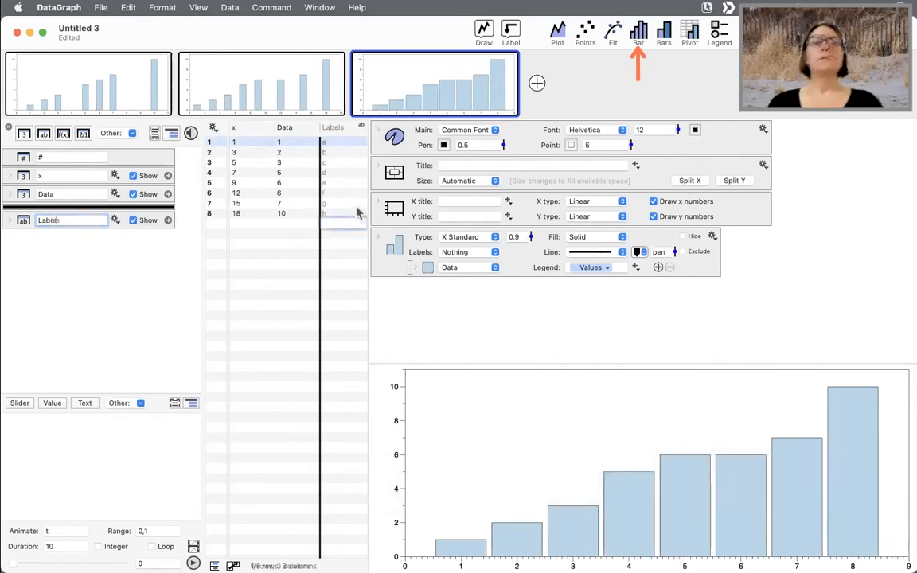
left_click(357, 206)
left_click(340, 130)
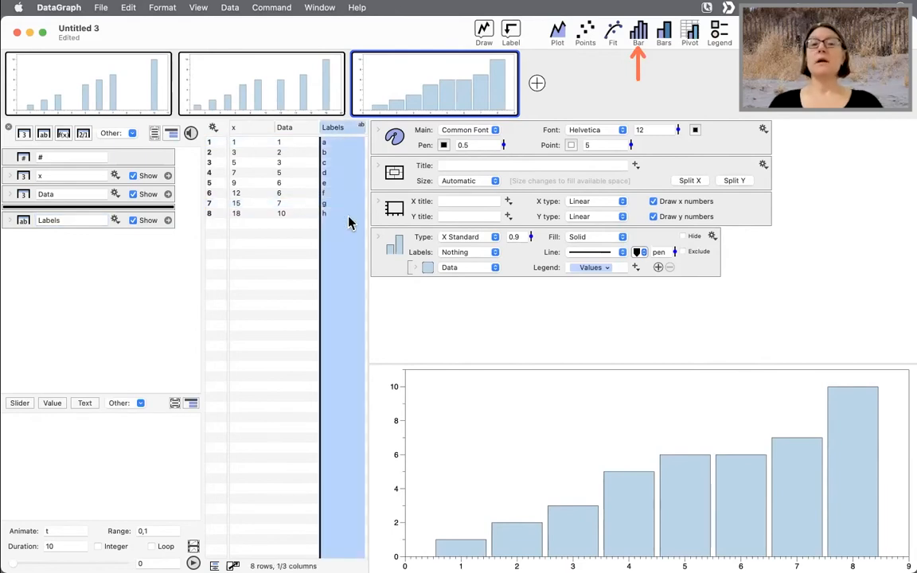
- Label the Bars plot's bars with the Labels column and set the common font size to 22
left_click_drag(365, 216, 527, 215)
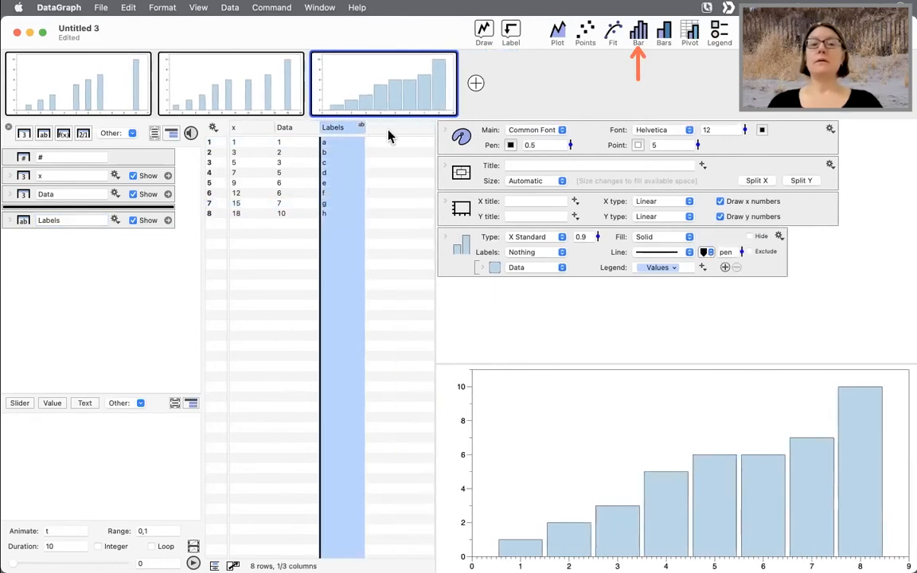
left_click(541, 253)
left_click(535, 321)
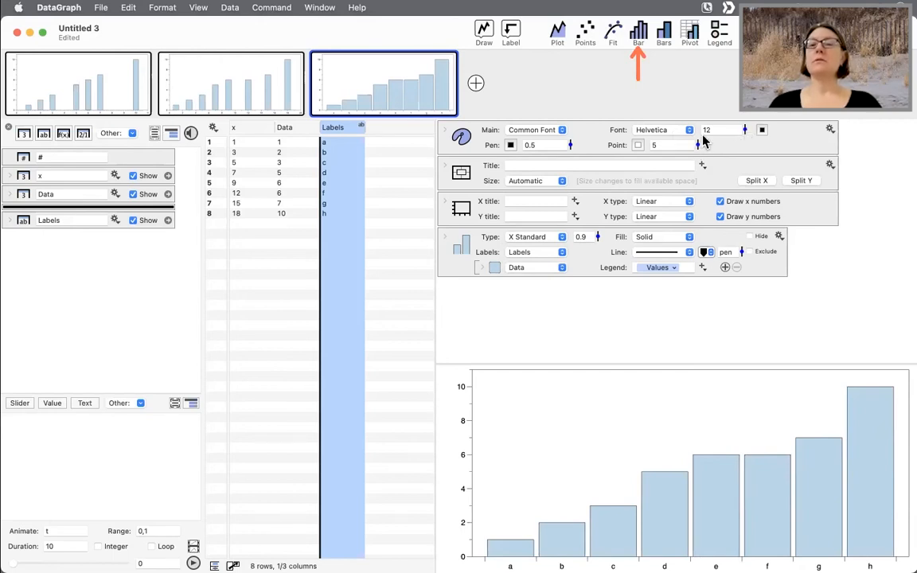
left_click_drag(744, 129, 742, 119)
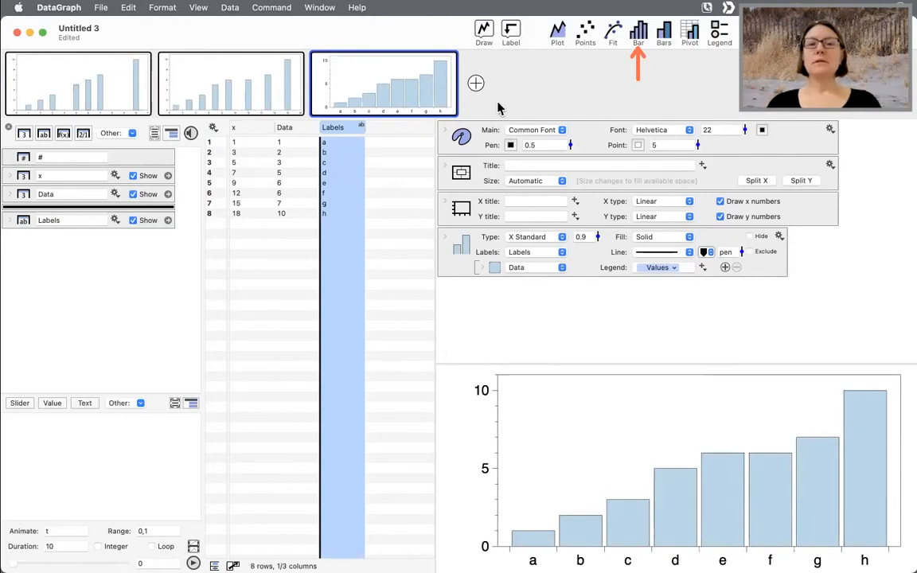
- Add a Lines command to the Bars graph and set its values to the Data column
left_click(483, 36)
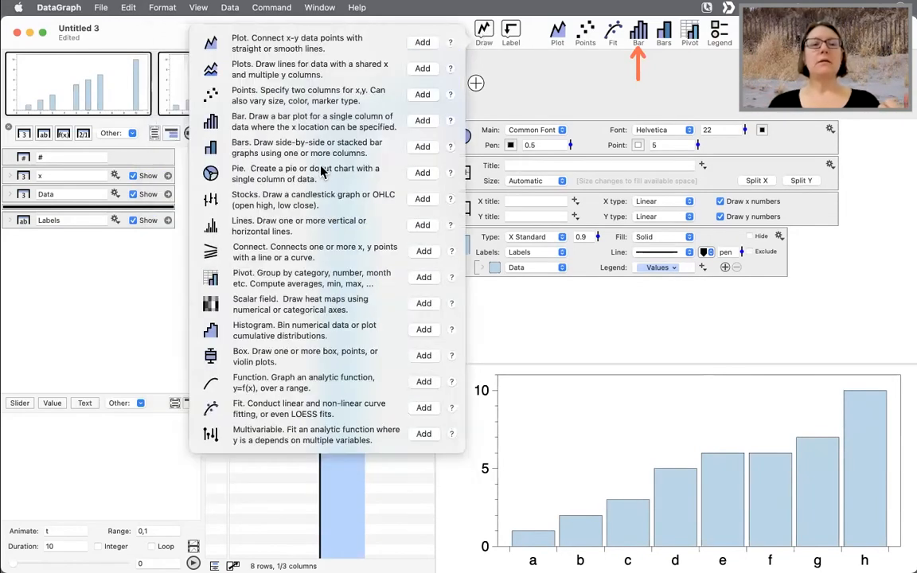
left_click(423, 226)
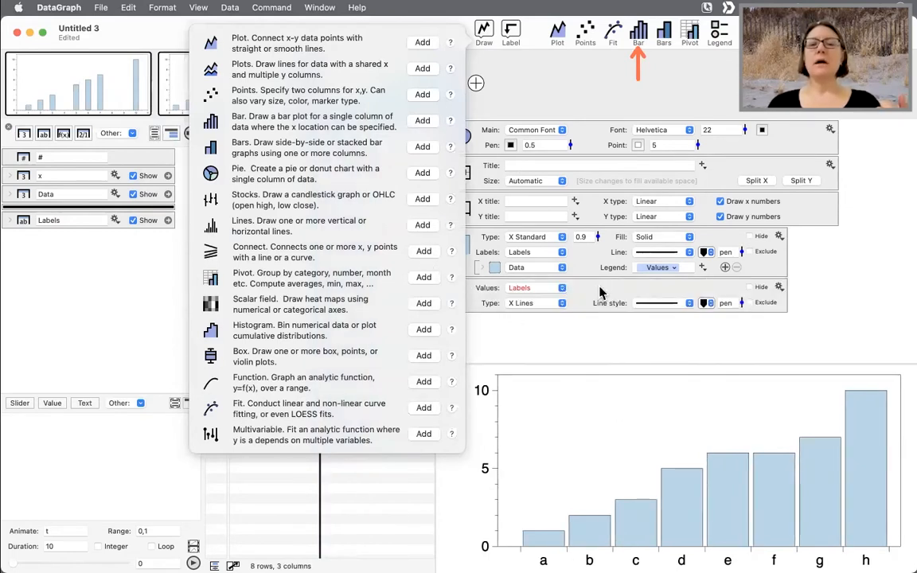
left_click(572, 331)
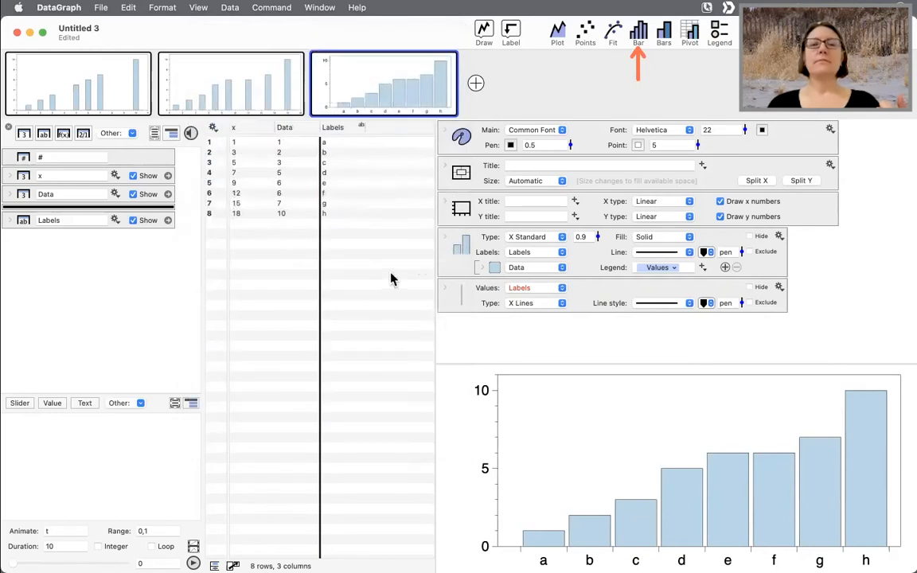
left_click(535, 287)
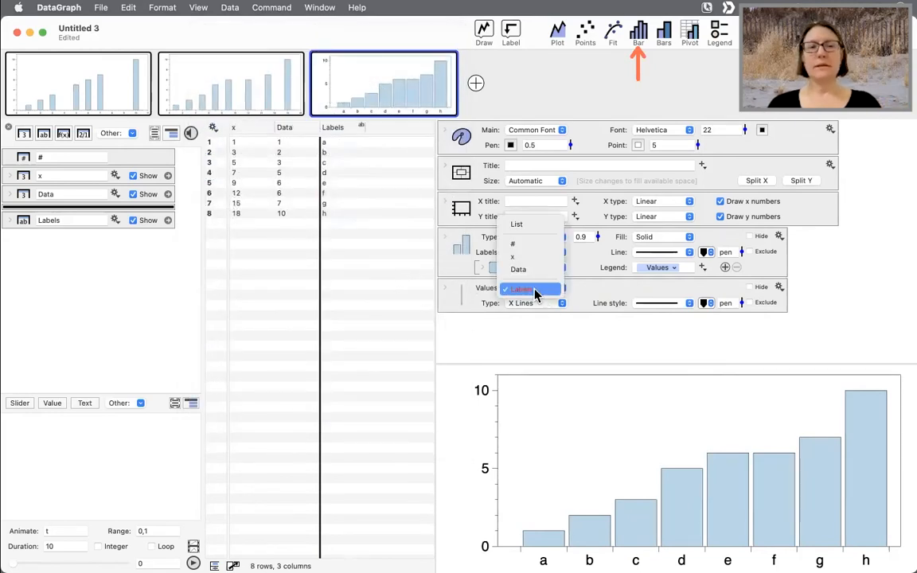
left_click(530, 293)
left_click(542, 289)
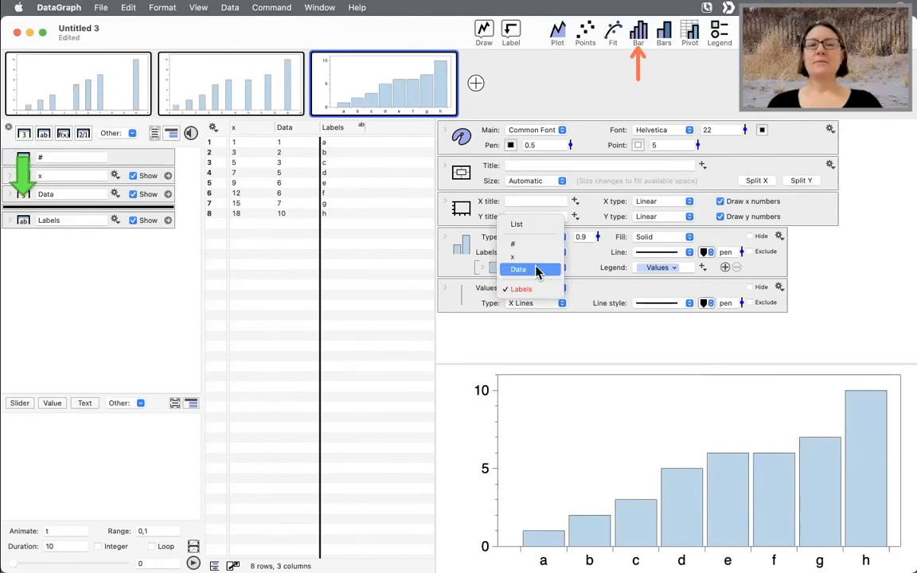
left_click(536, 272)
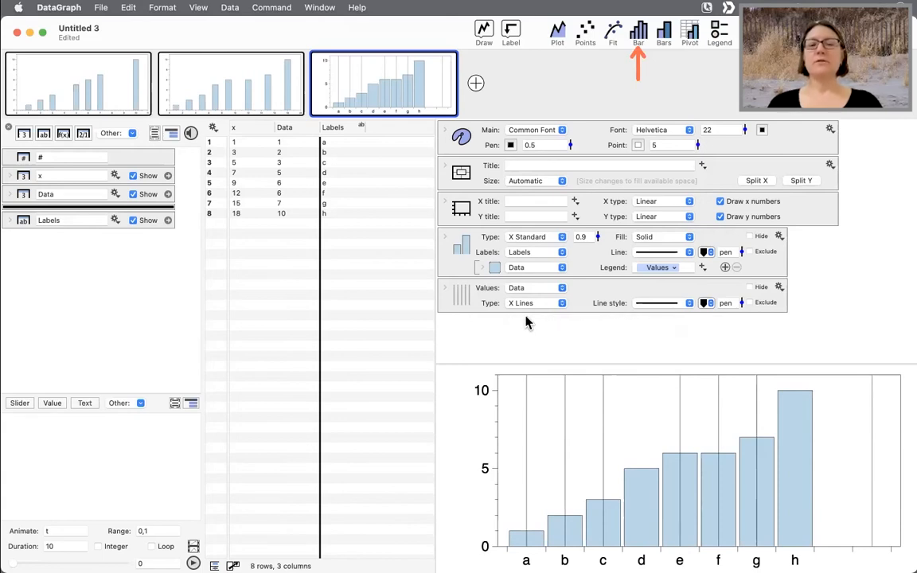
- Change the Lines values to a list with the single value 3 and set the line thickness to 5
left_click(520, 288)
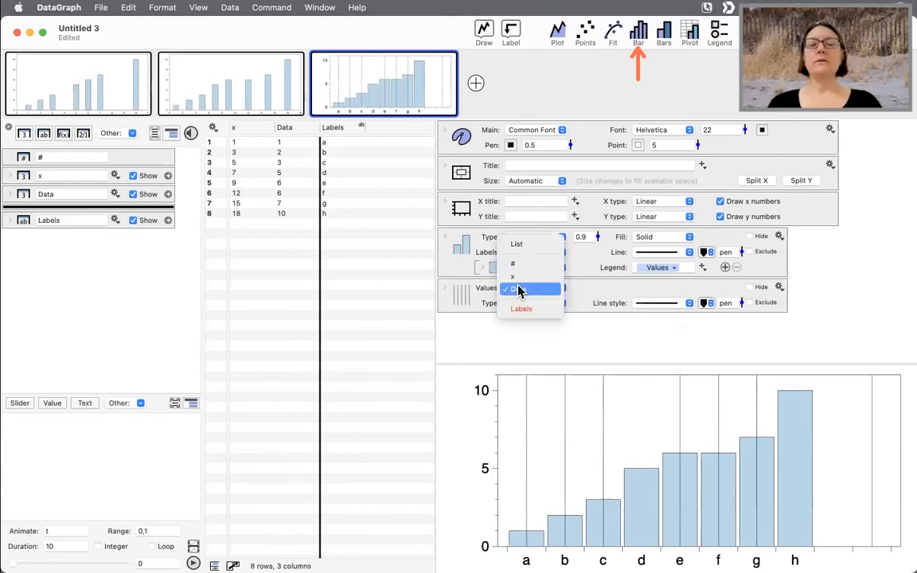
left_click(516, 243)
left_click(619, 288)
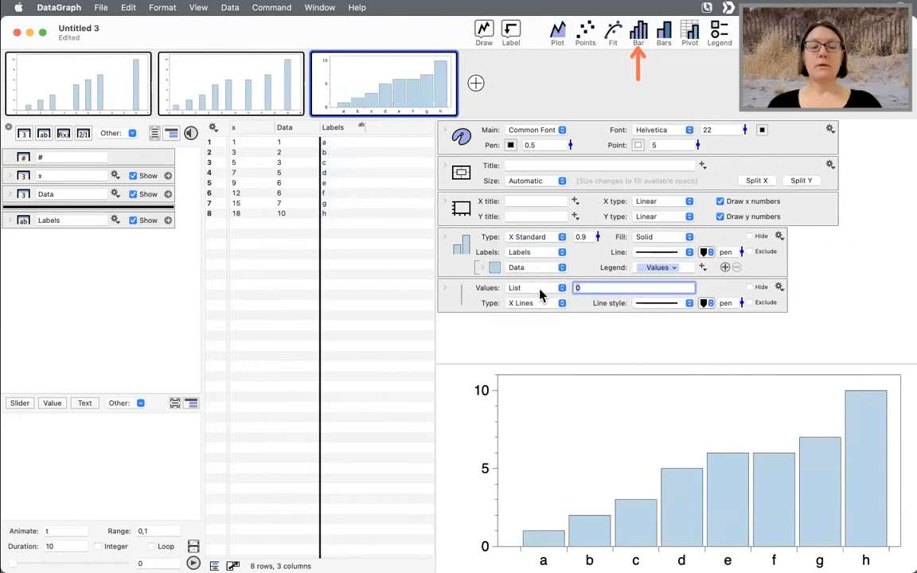
key("BackSpace")
type("3")
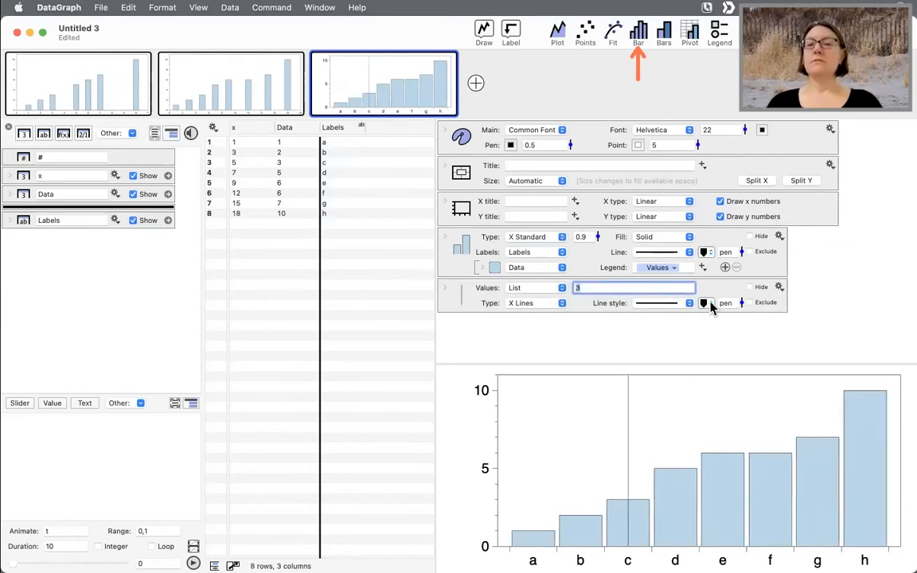
left_click_drag(740, 307, 737, 271)
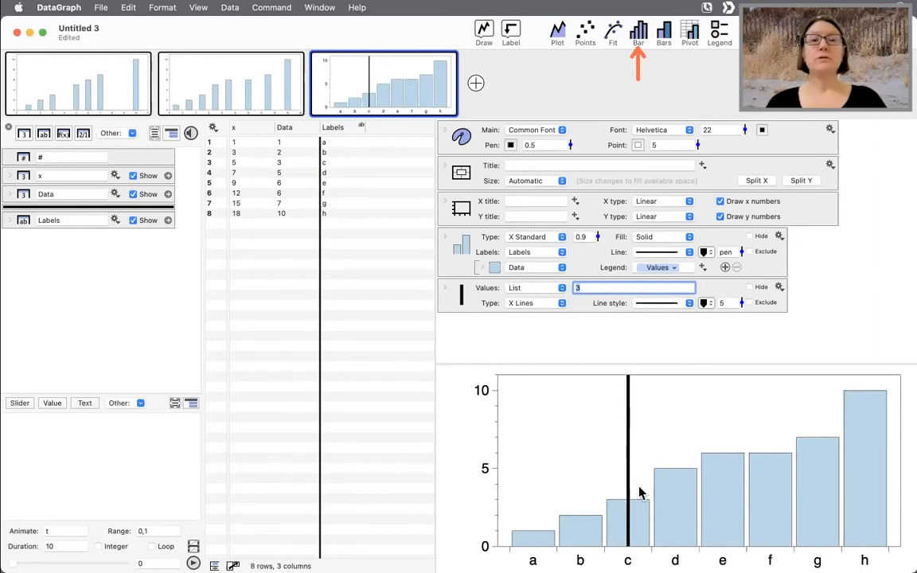
- Open the DataGraph Community Forum in the web browser
left_click(356, 8)
mouse_move(361, 48)
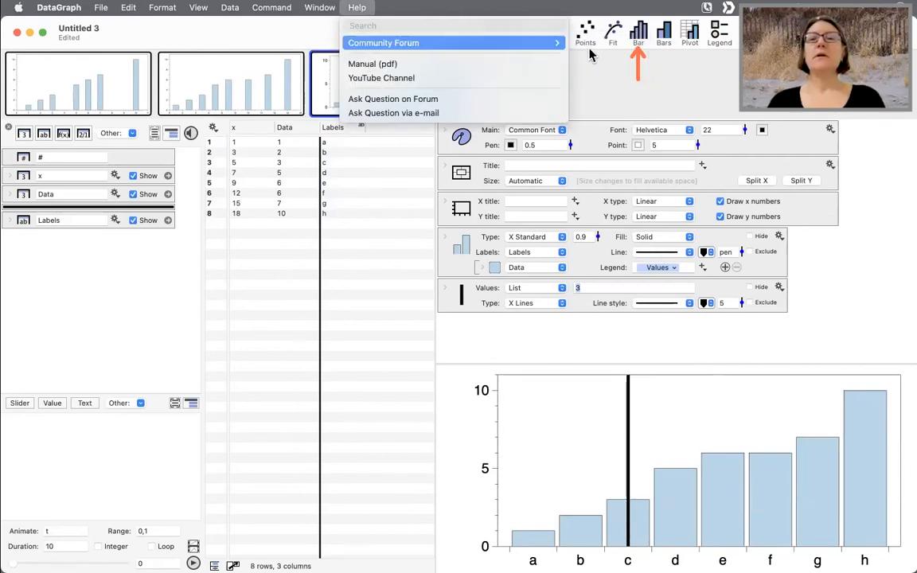
left_click(533, 54)
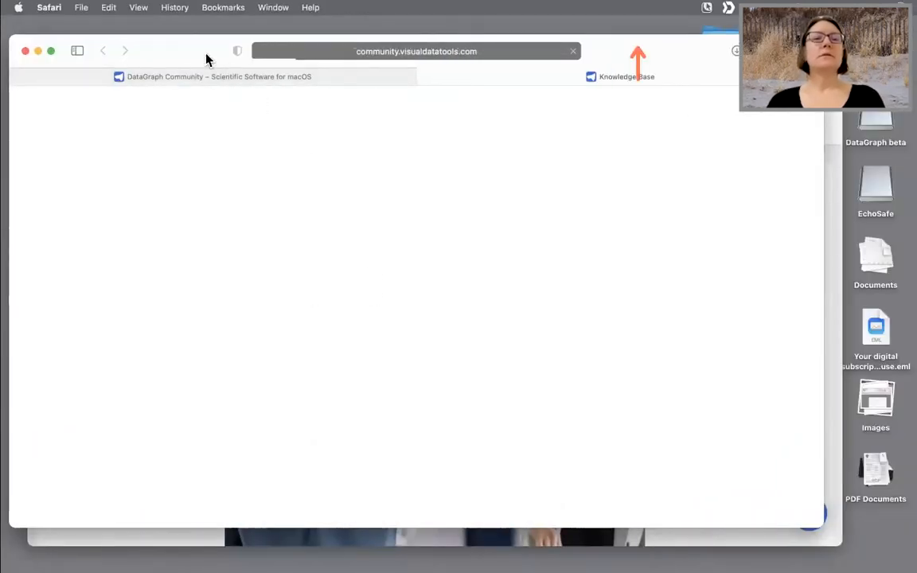
- Search the DataGraph Knowledge Base for Bars
left_click(199, 232)
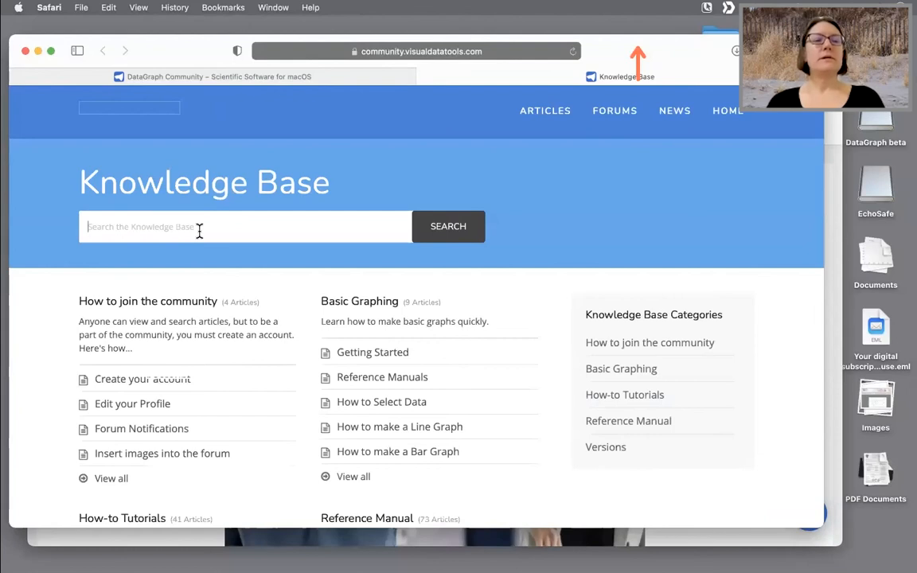
type("Ba")
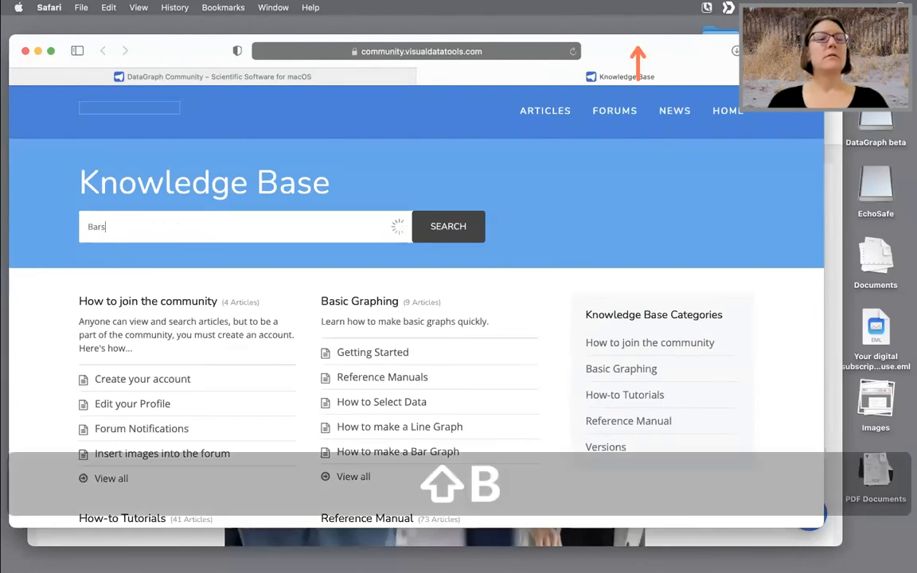
type("rs")
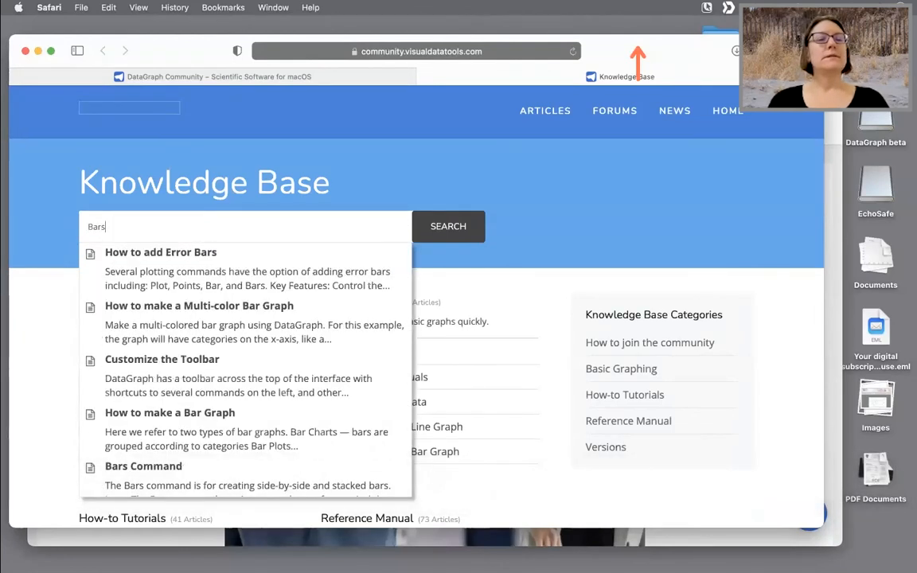
scroll(268, 332, "down", 3)
scroll(267, 332, "down", 5)
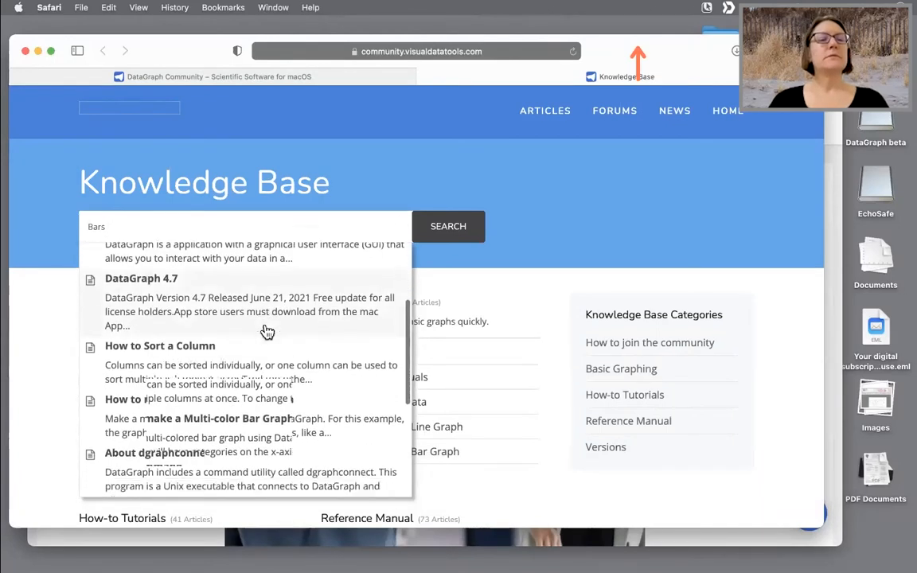
scroll(268, 332, "up", 2)
scroll(267, 332, "down", 2)
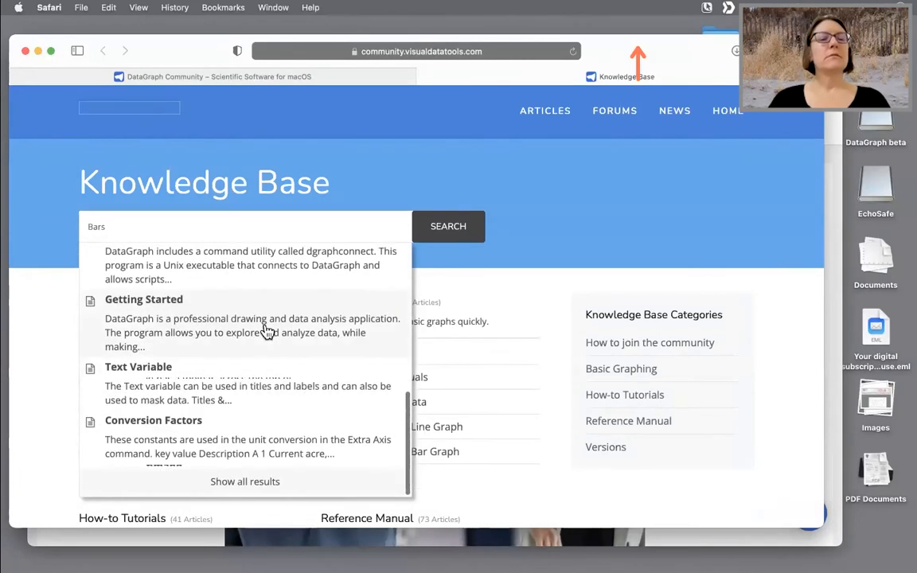
left_click_drag(162, 51, 230, 48)
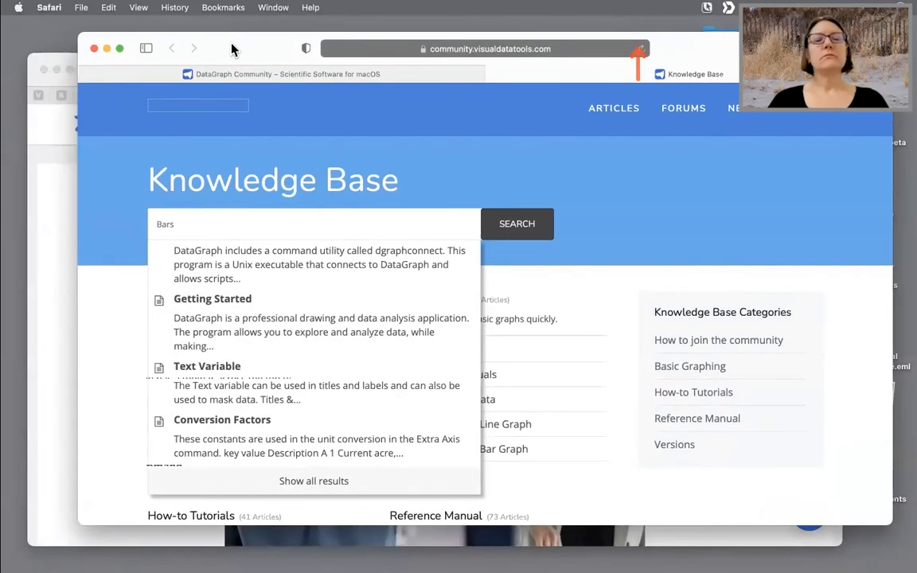
- Open and read the How to make a Bar Graph article
left_click(583, 258)
scroll(570, 401, "down", 5)
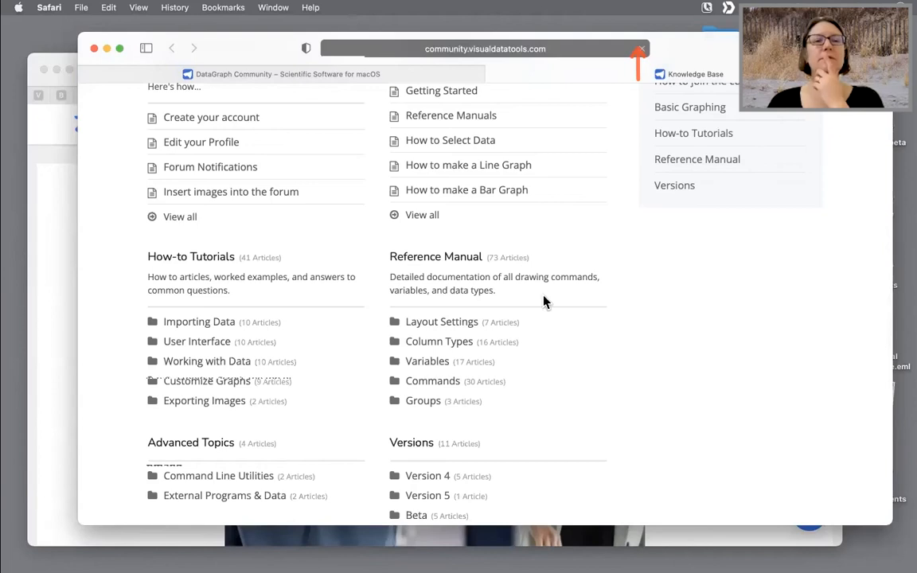
scroll(526, 337, "down", 8)
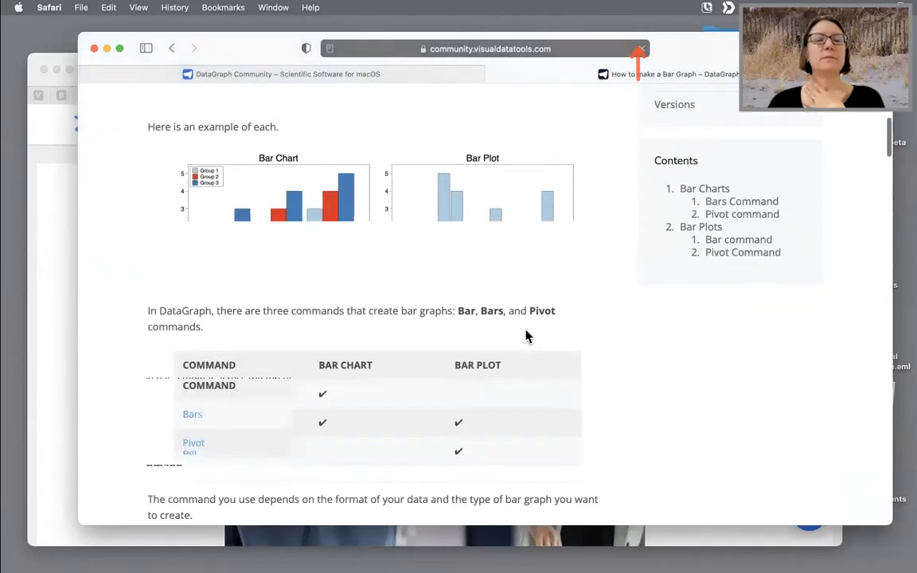
scroll(525, 337, "up", 8)
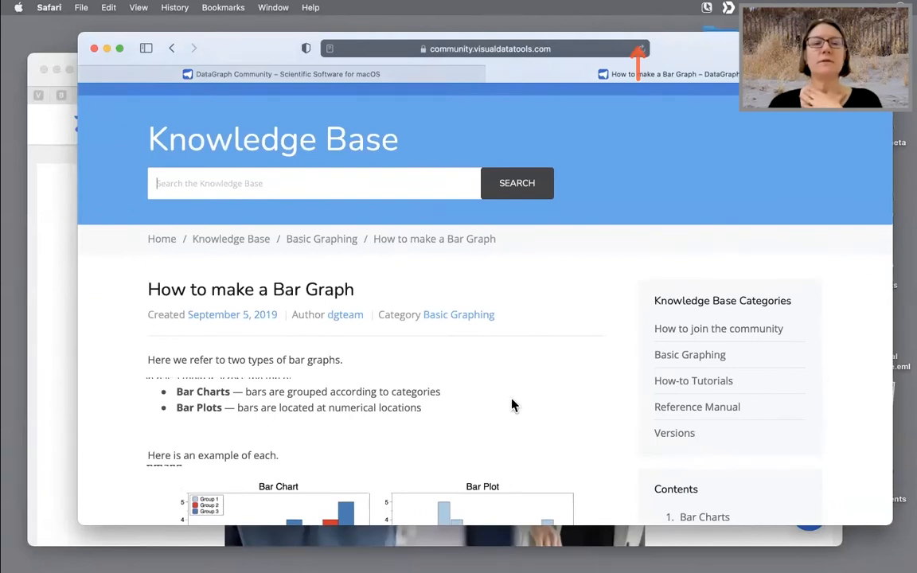
scroll(512, 404, "down", 2)
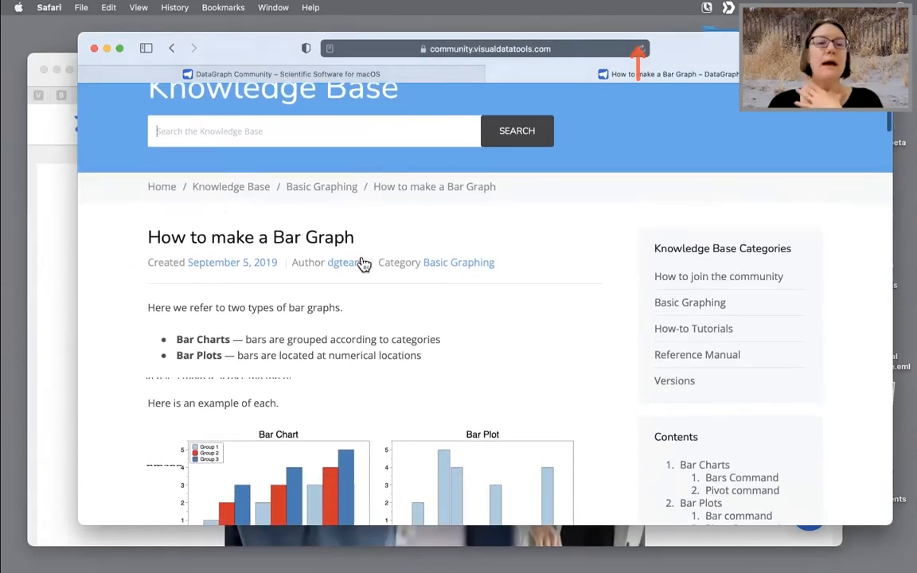
scroll(593, 350, "down", 4)
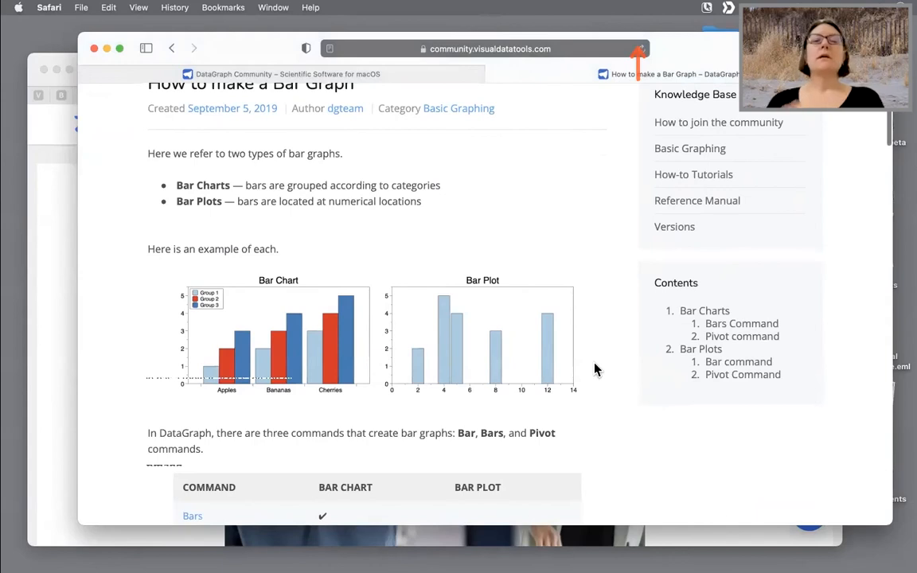
scroll(596, 369, "down", 2)
scroll(596, 368, "down", 2)
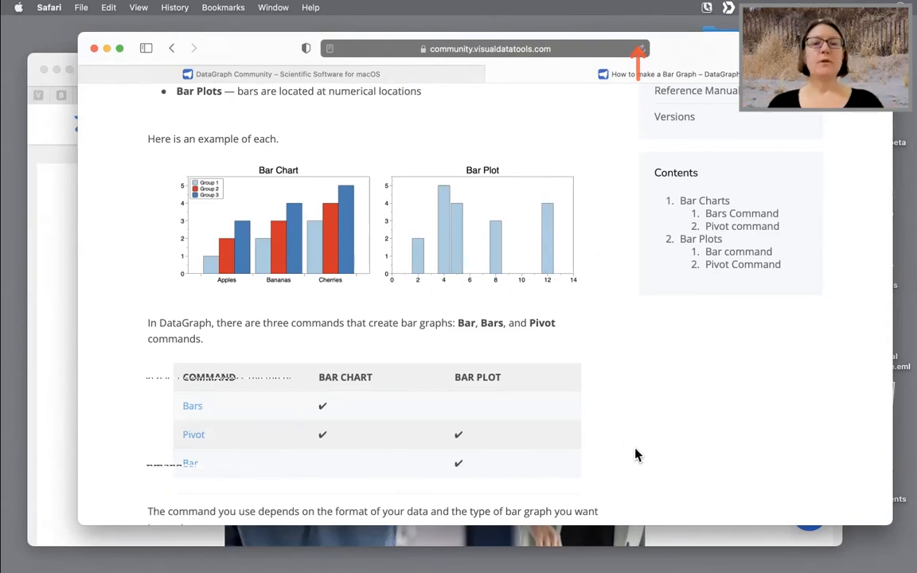
scroll(635, 458, "down", 5)
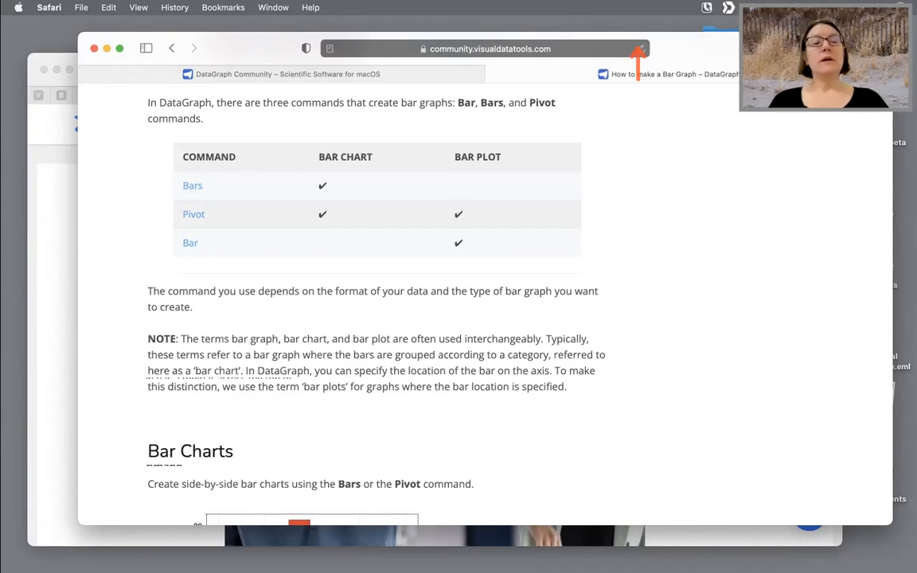
- Return to DataGraph, clear the online examples search, and open the Draw Functions example
mouse_move(258, 545)
left_click(218, 545)
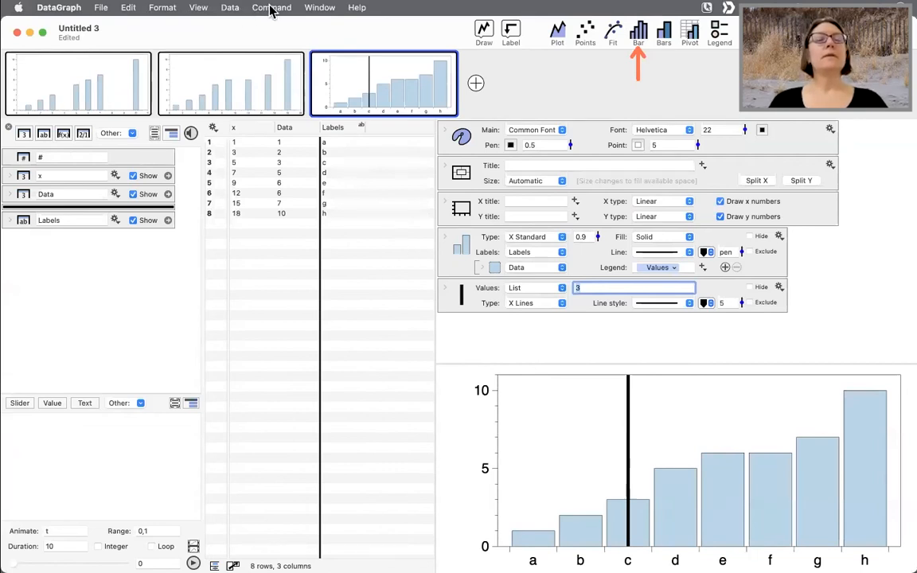
left_click(487, 39)
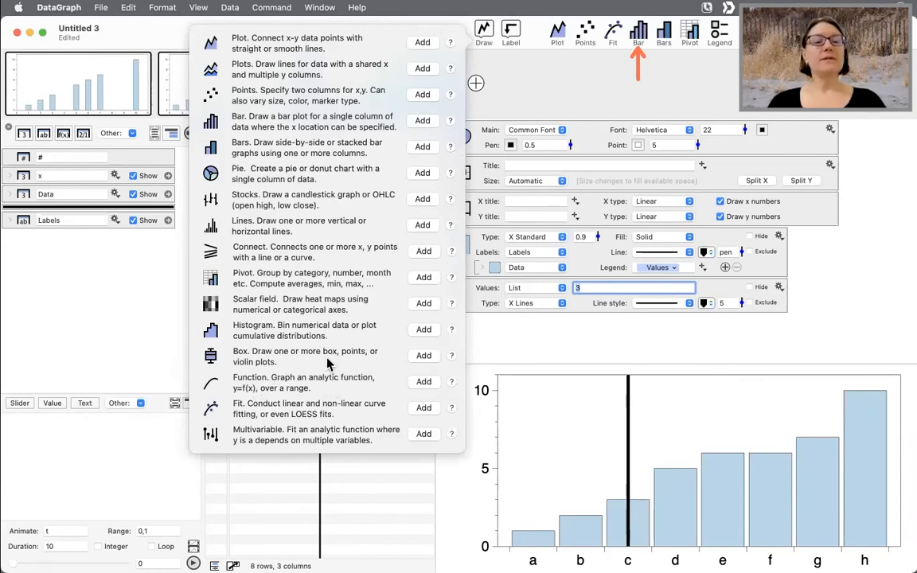
left_click(100, 8)
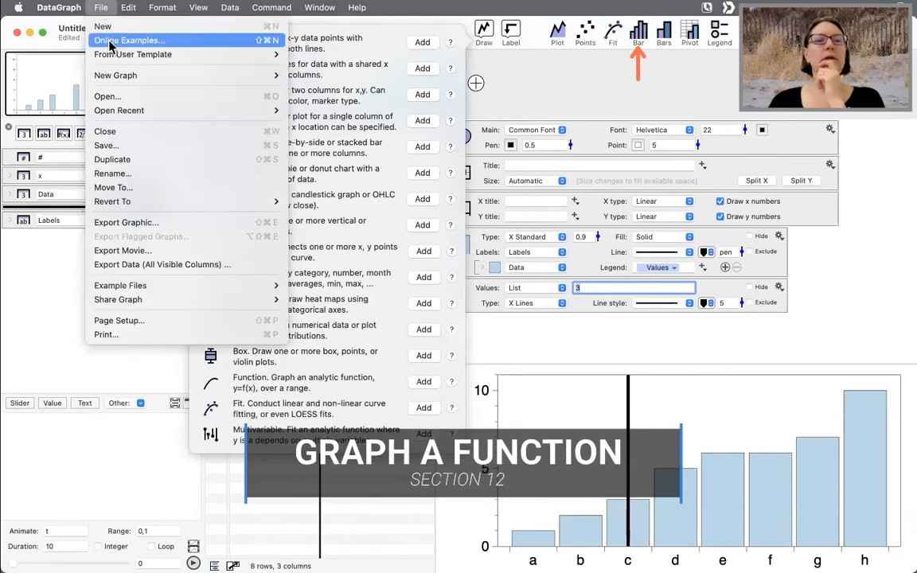
left_click(110, 43)
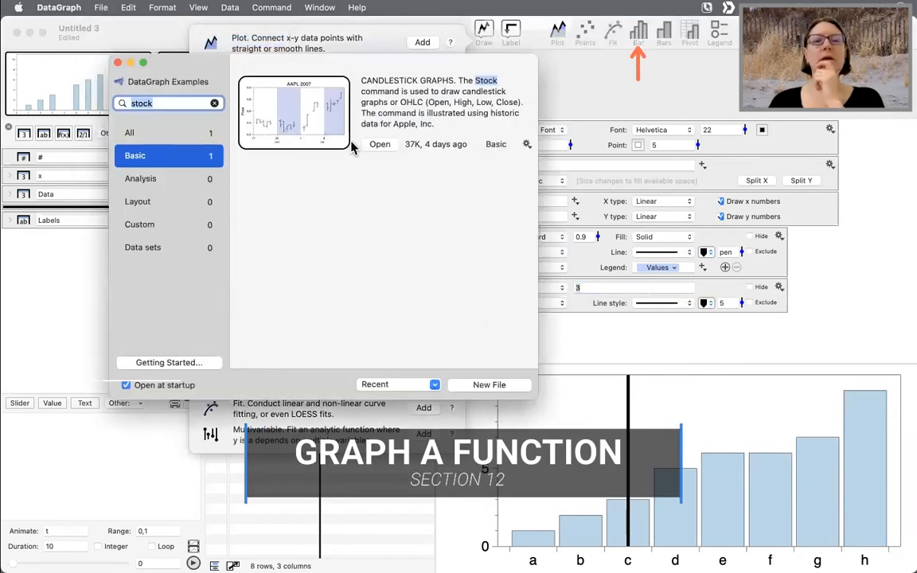
left_click(166, 103)
key("BackSpace")
key("BackSpace")
key("BackSpace")
key("BackSpace")
key("BackSpace")
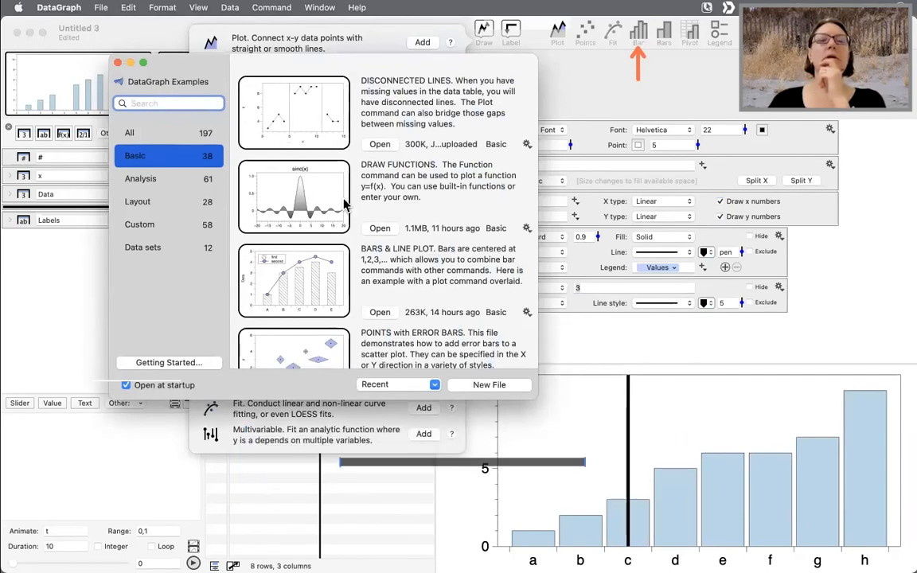
scroll(434, 216, "down", 2)
scroll(390, 215, "up", 2)
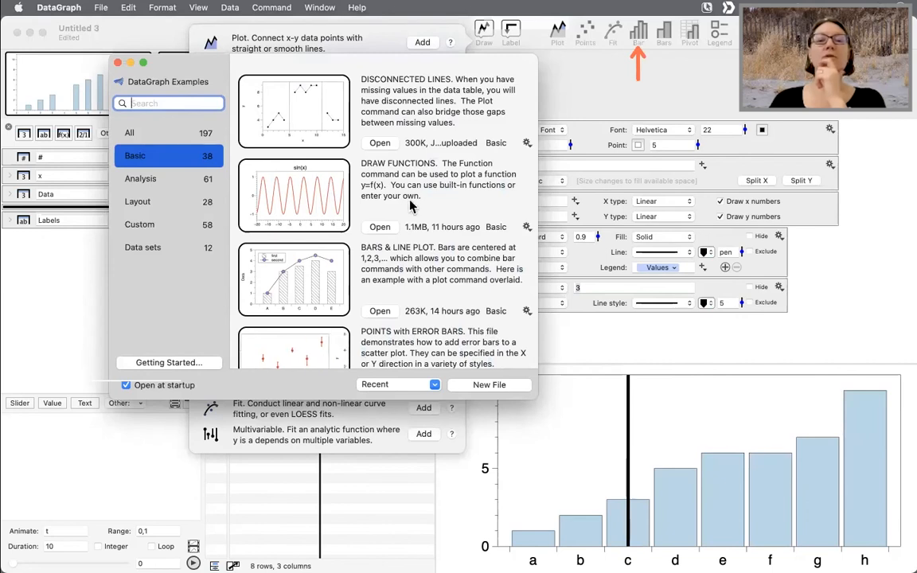
left_click(382, 228)
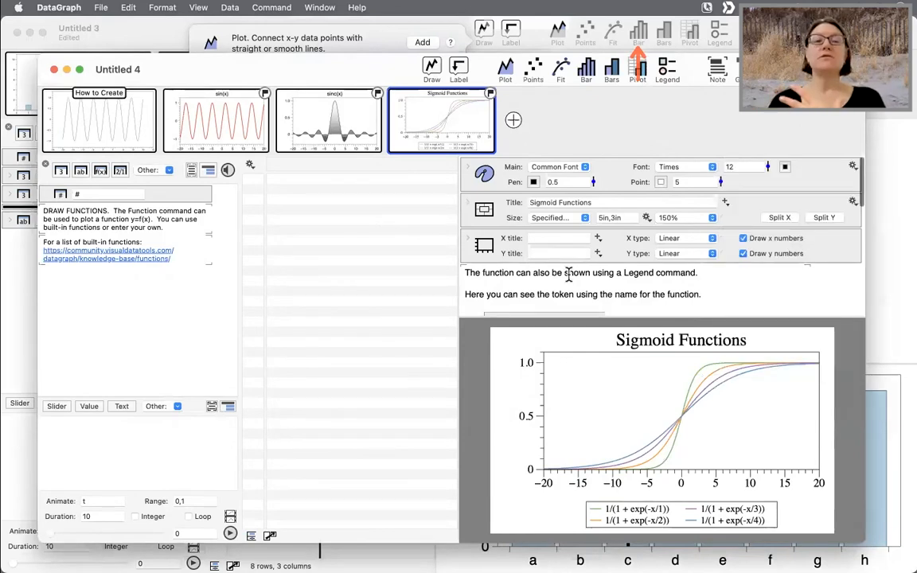
- Examine the Function command in the How to Create graph
left_click(103, 126)
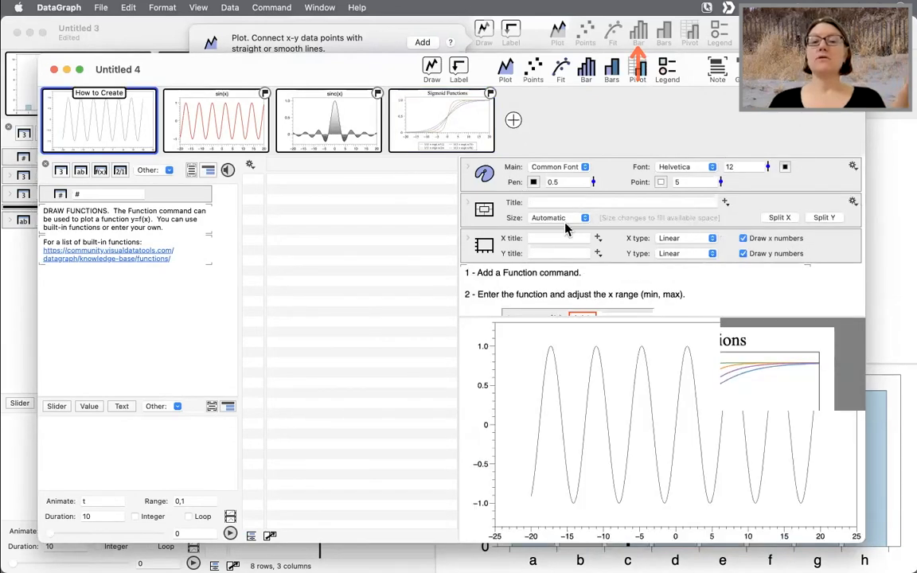
scroll(594, 237, "down", 3)
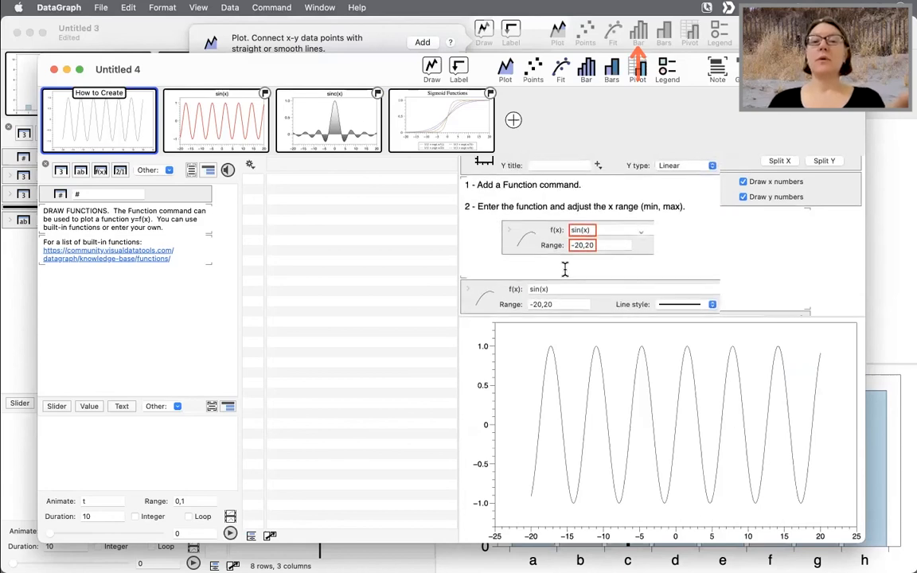
left_click(558, 289)
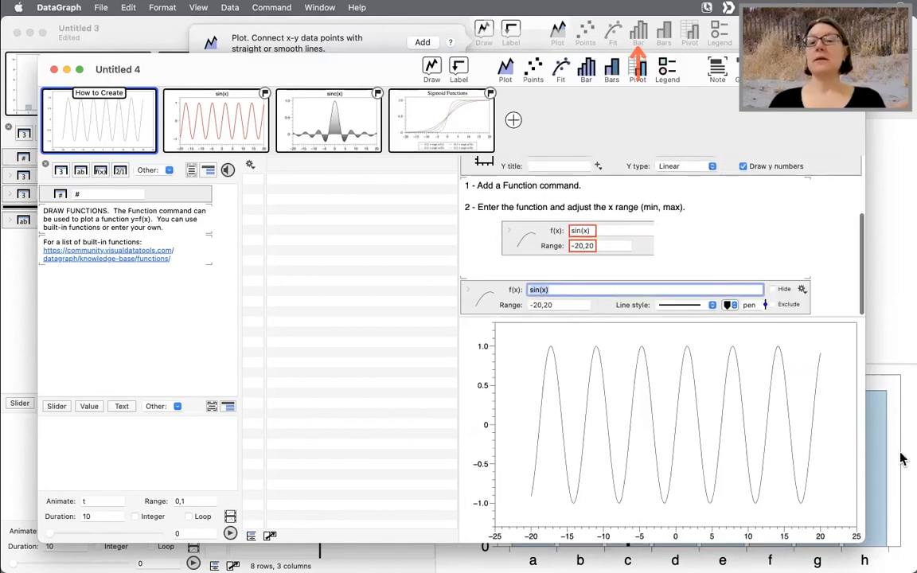
scroll(558, 239, "up", 3)
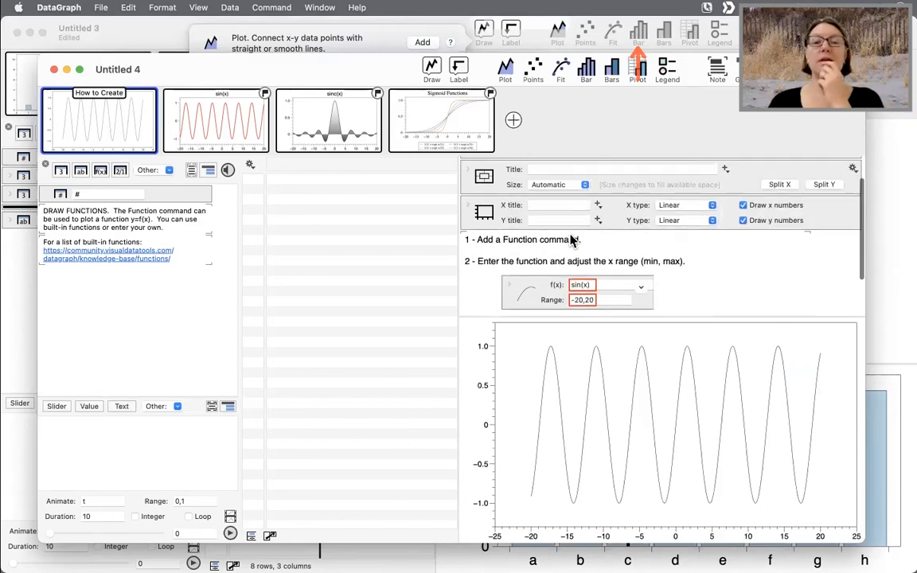
scroll(572, 238, "down", 2)
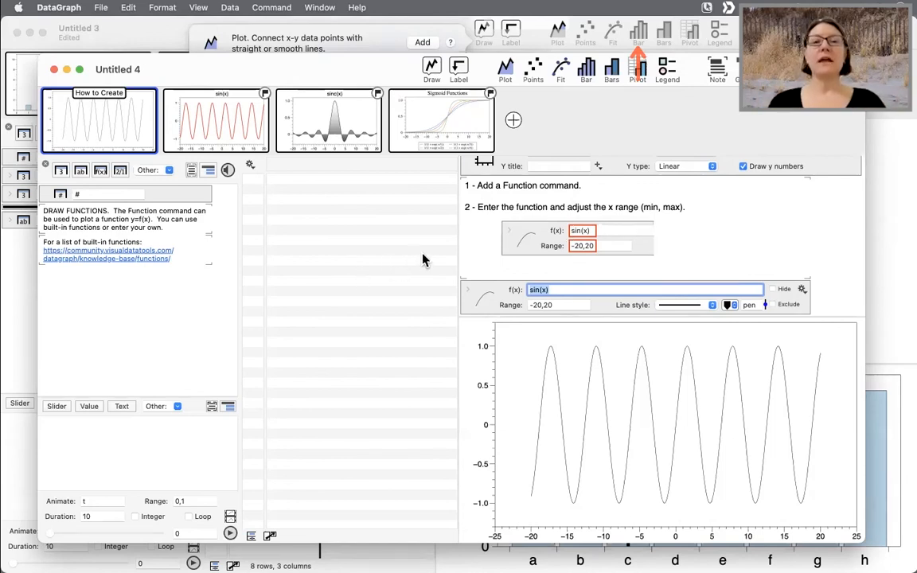
- Duplicate the Function command, set the copy's f(x) to x, and delete the copy again
left_click(490, 307)
left_click(490, 309)
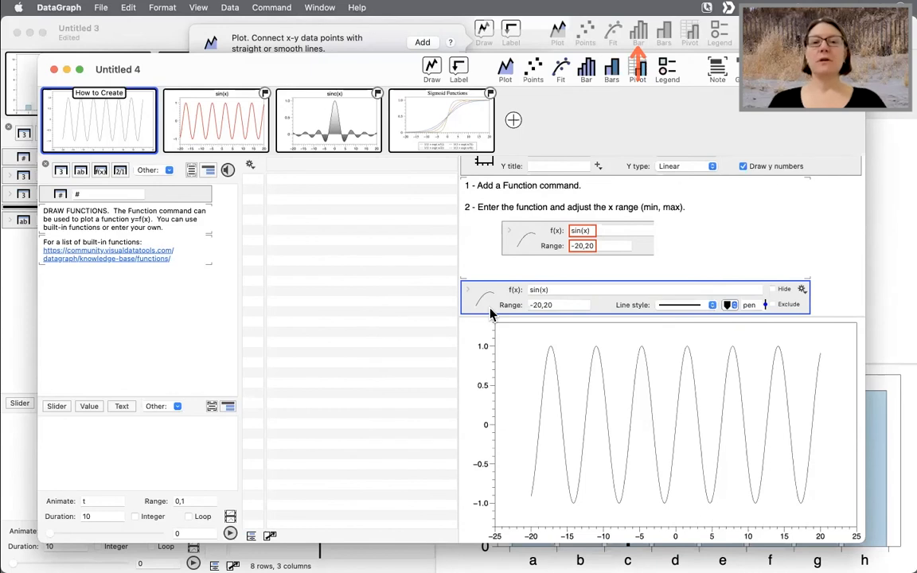
left_click_drag(489, 301, 490, 312)
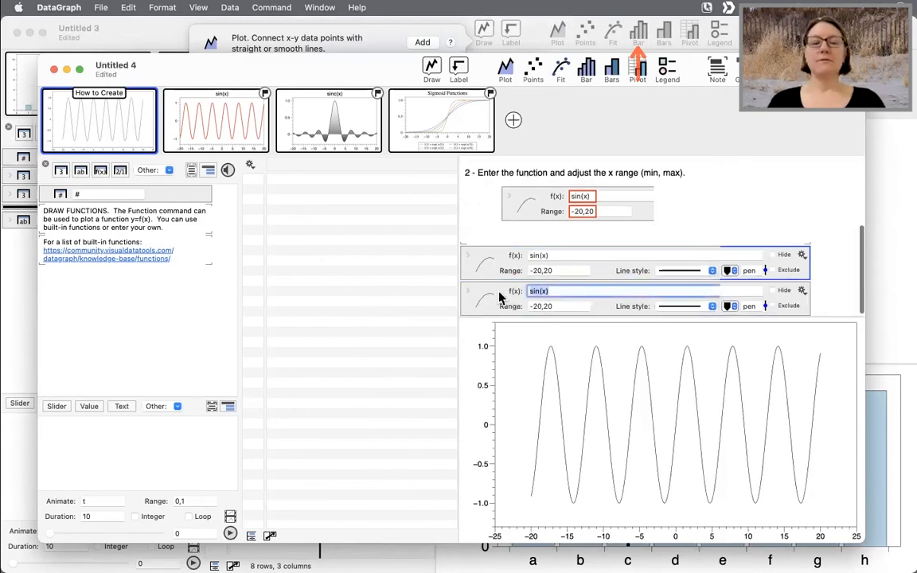
type("x")
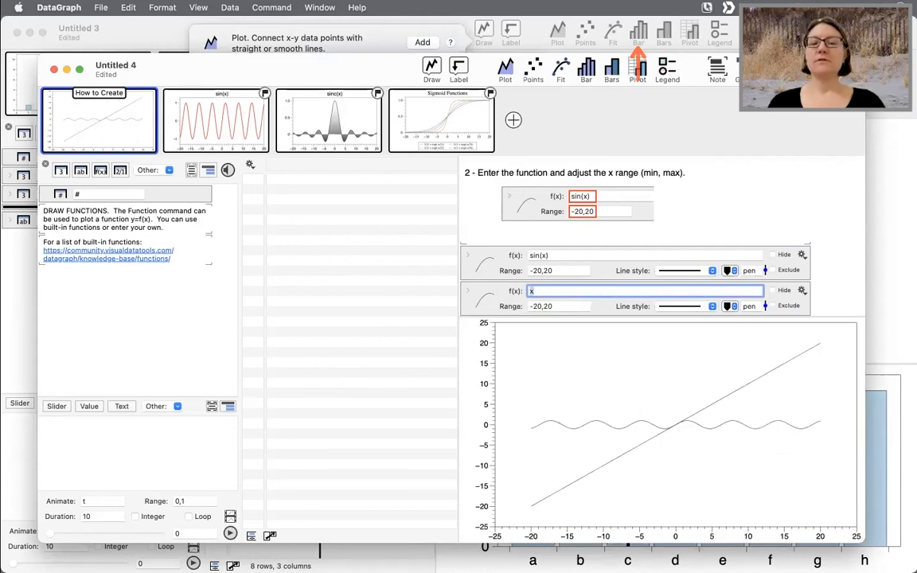
left_click(501, 309)
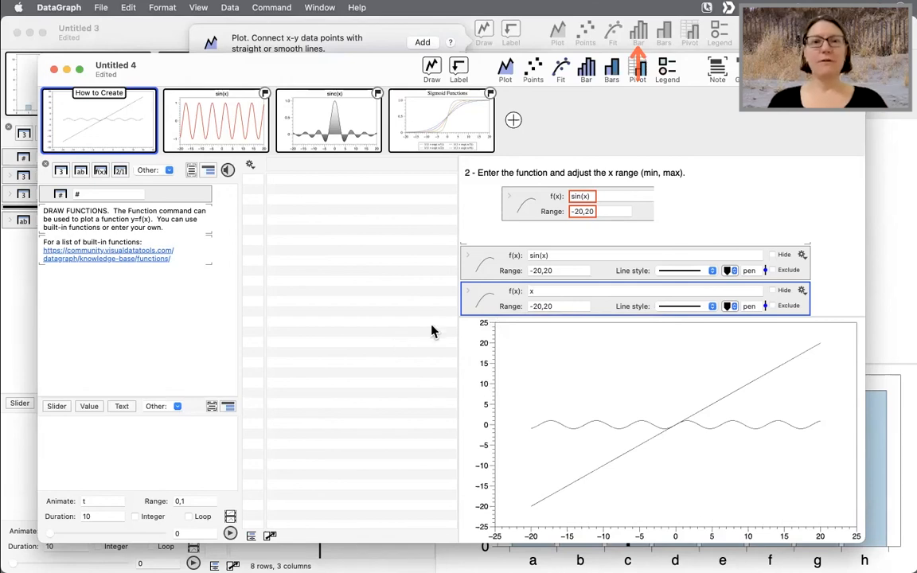
key("Delete")
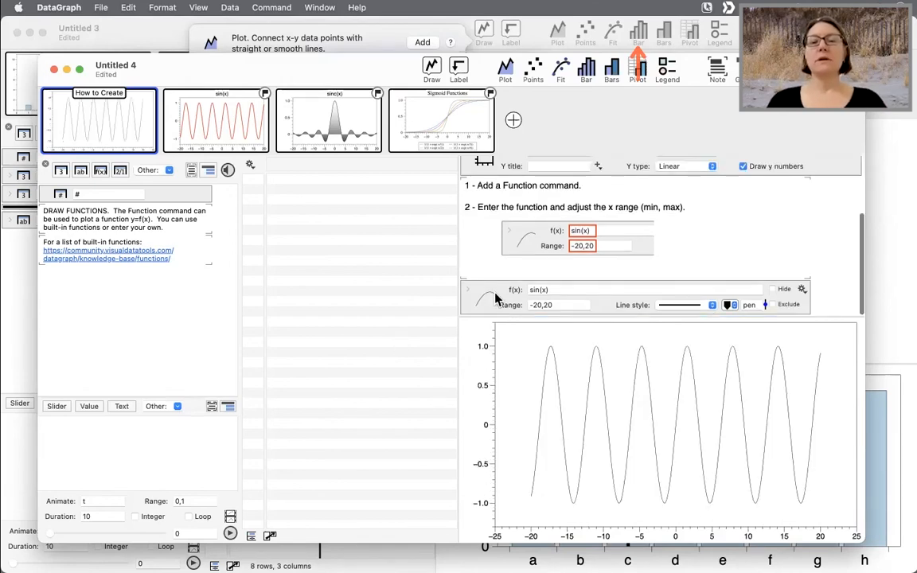
- Browse the sinc(x) and Sigmoid Functions example graphs
left_click(485, 298)
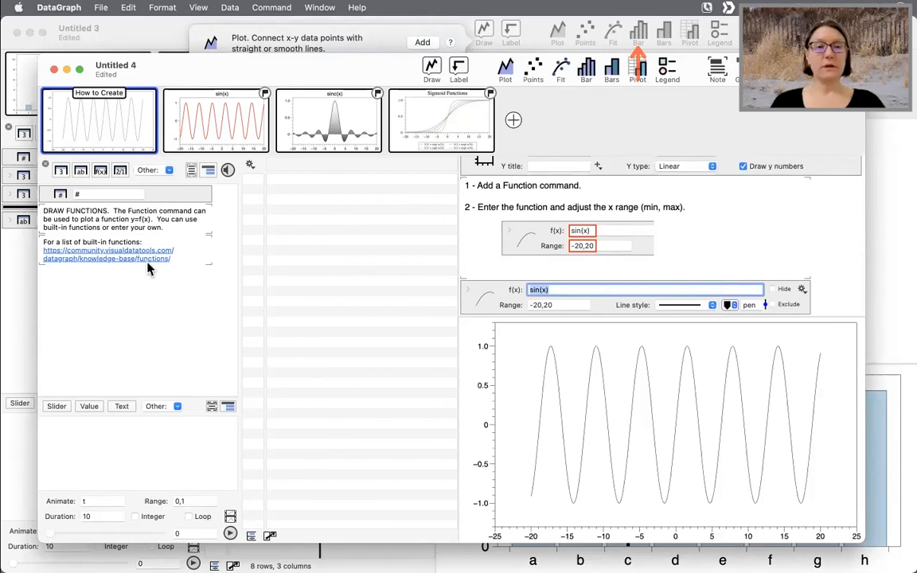
left_click(333, 117)
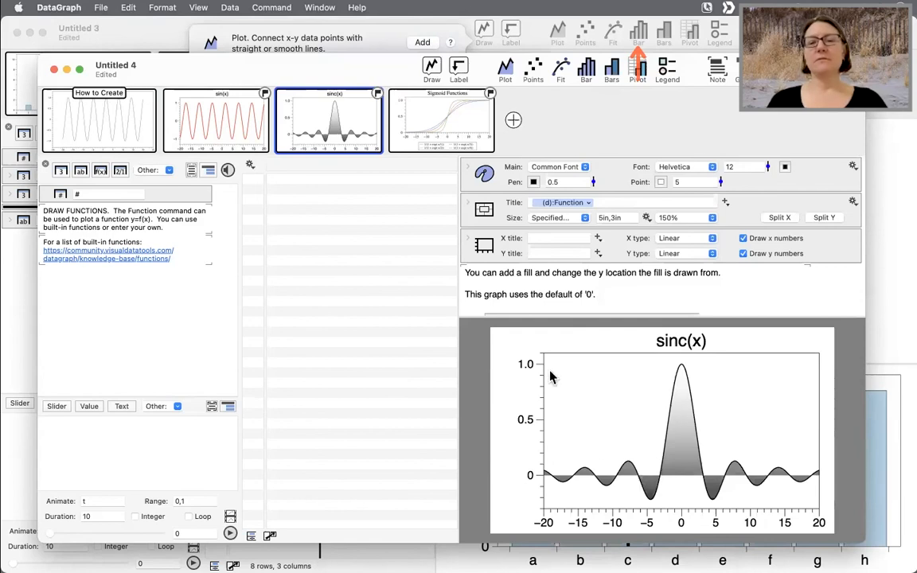
left_click(400, 118)
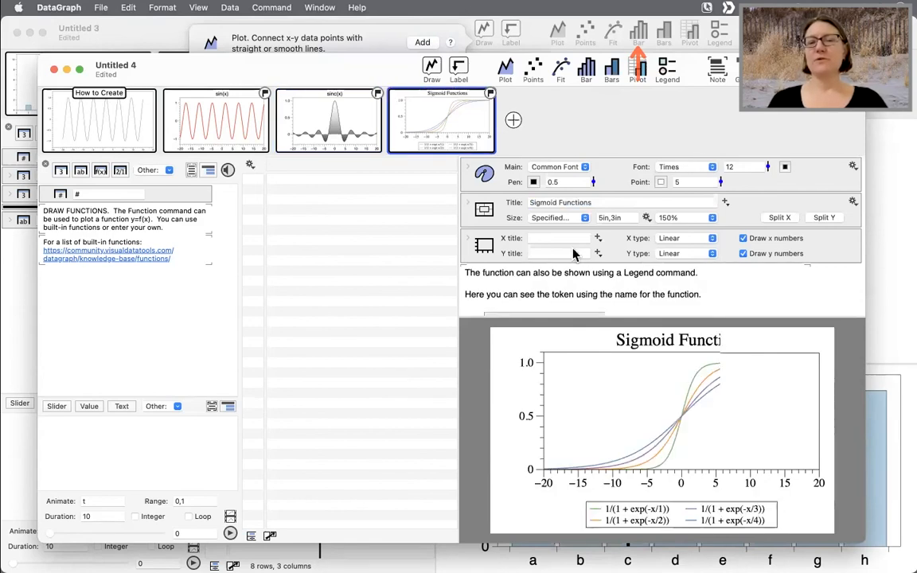
scroll(575, 269, "down", 4)
scroll(575, 269, "up", 3)
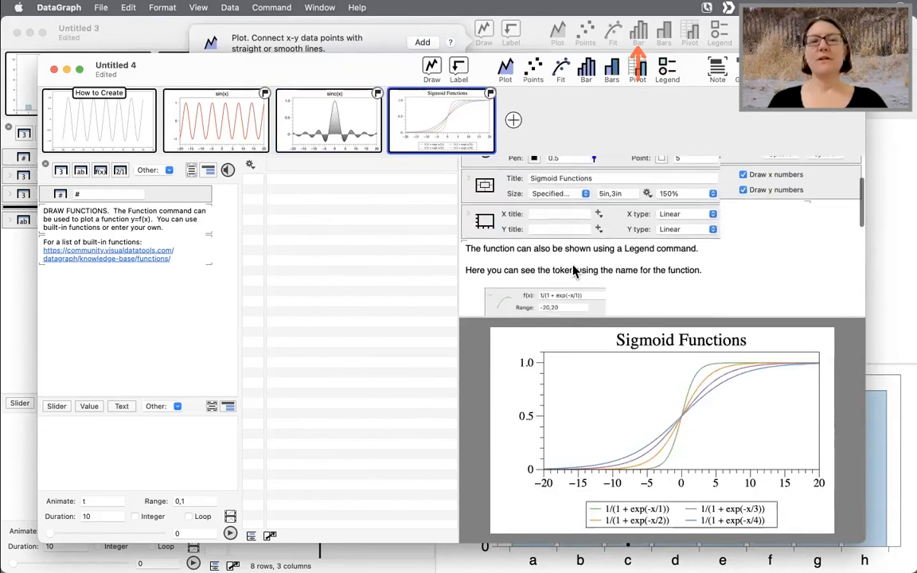
left_click(353, 122)
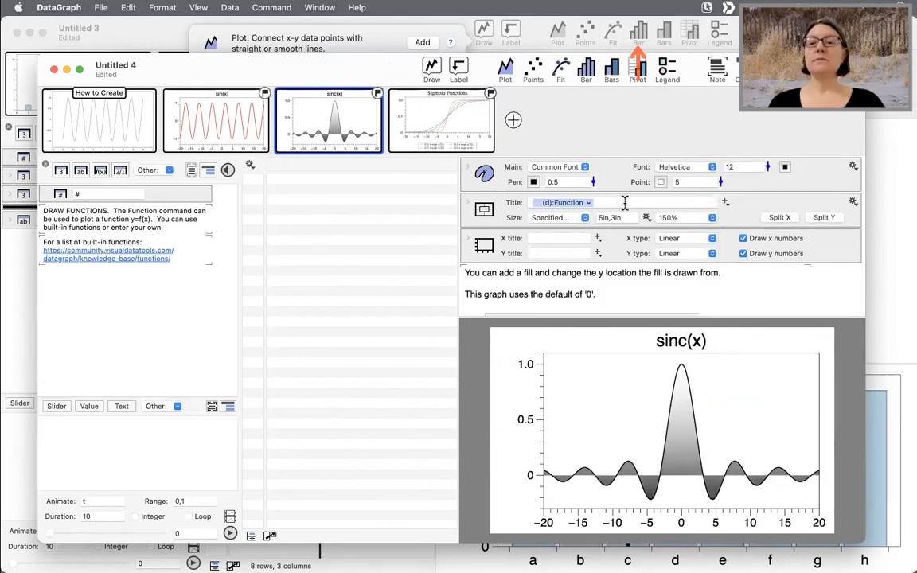
- Enlarge the document window and set the third graph's function f(x) to cos(x)
left_click(564, 203)
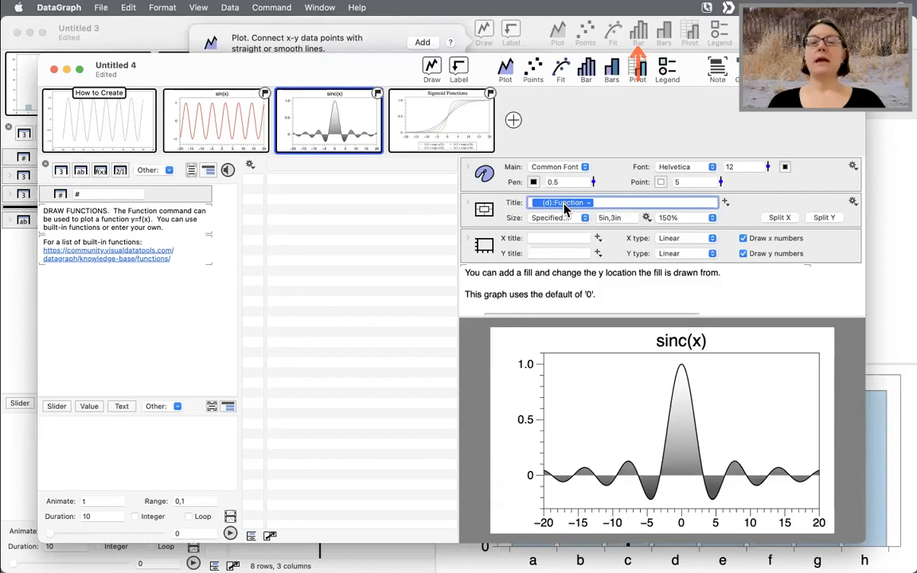
left_click(308, 68)
double_click(306, 69)
left_click_drag(509, 262, 306, 272)
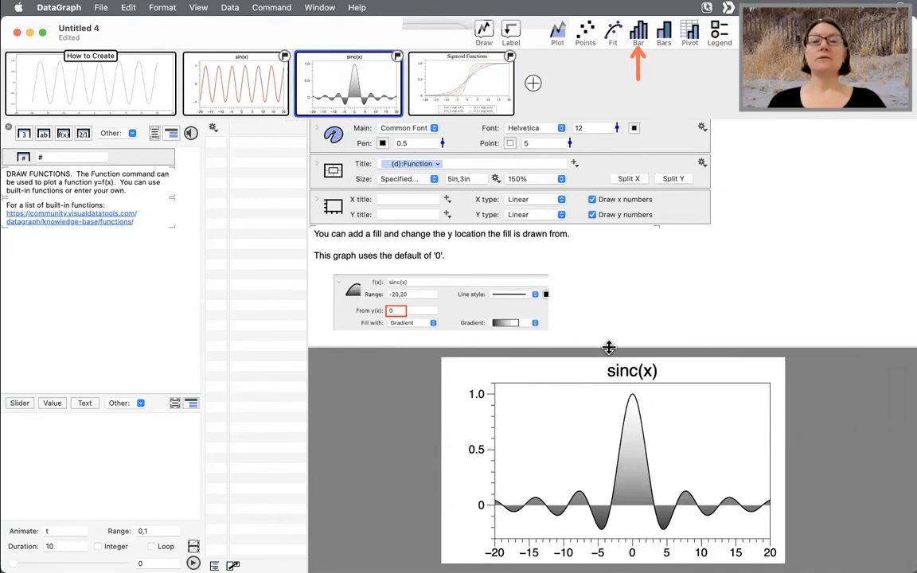
left_click_drag(608, 347, 608, 303)
scroll(478, 239, "down", 5)
left_click(427, 207)
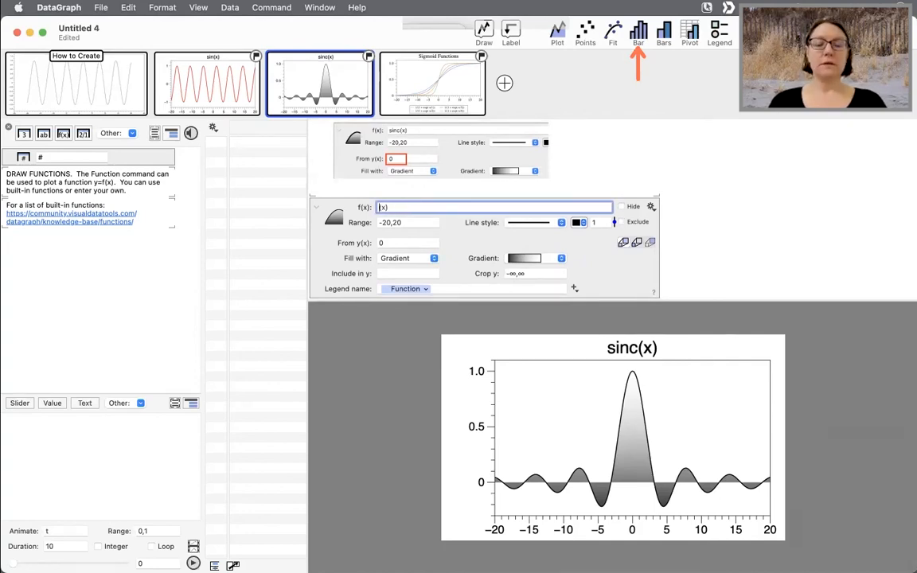
key("Return")
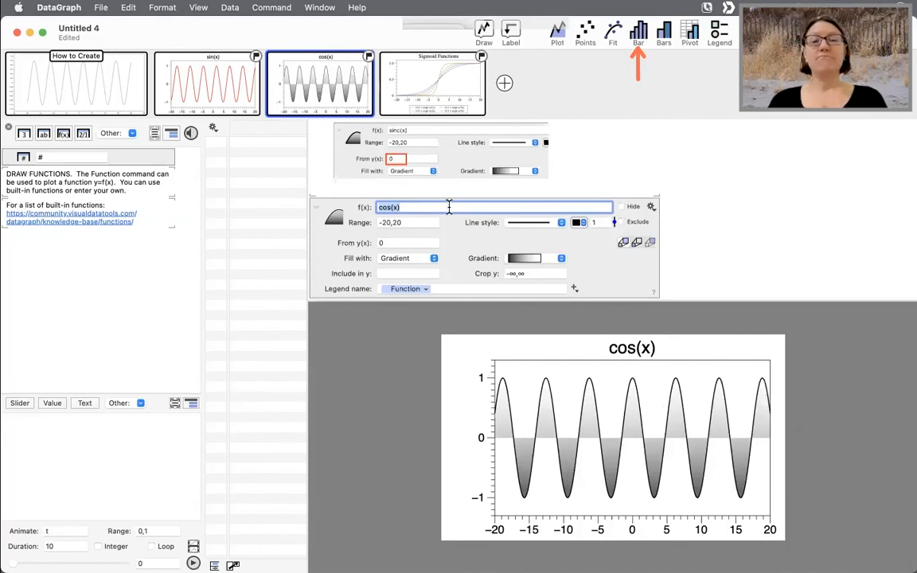
- Change the function f(x) to sin(x)
left_click(391, 207)
key("BackSpace")
key("BackSpace")
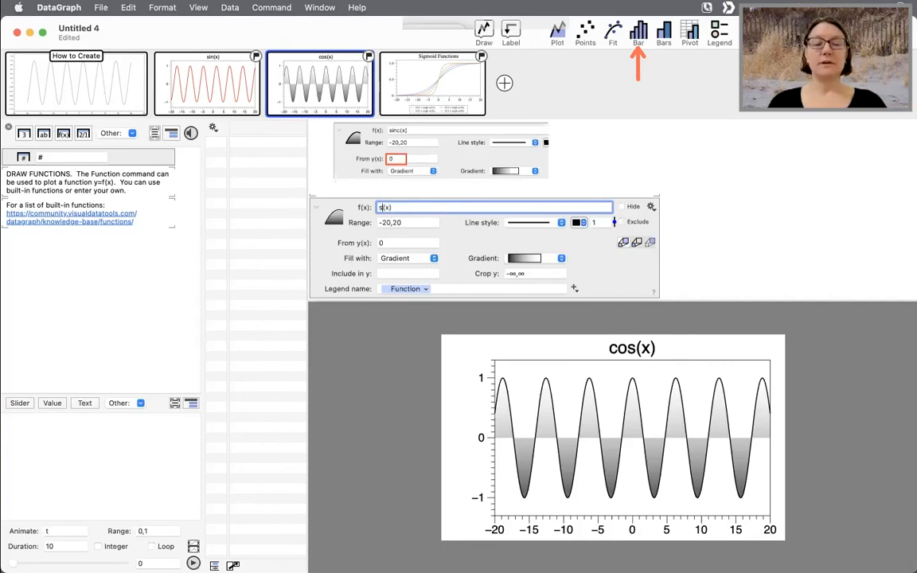
type("sin")
key("Return")
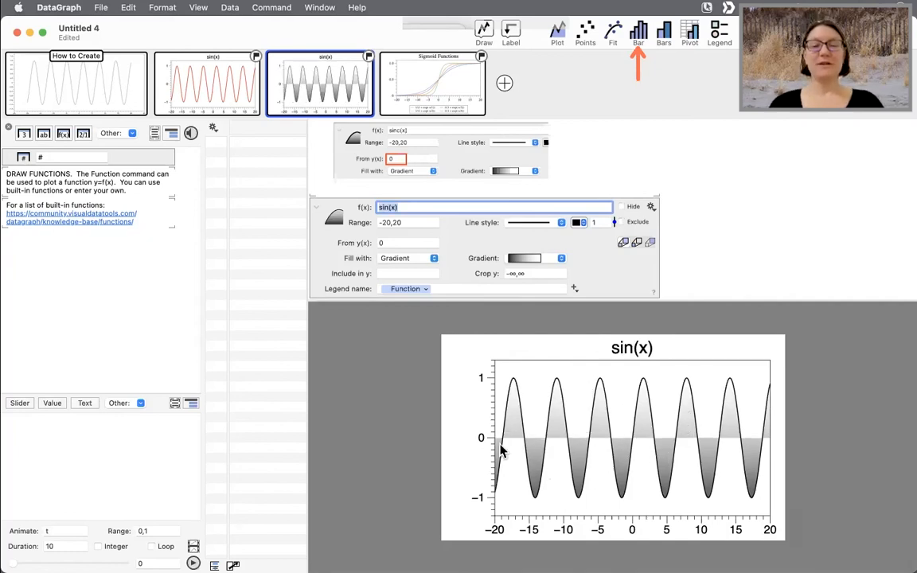
- Examine the title and legend name settings of the function example graphs, ending on the How to Create graph
scroll(538, 223, "up", 5)
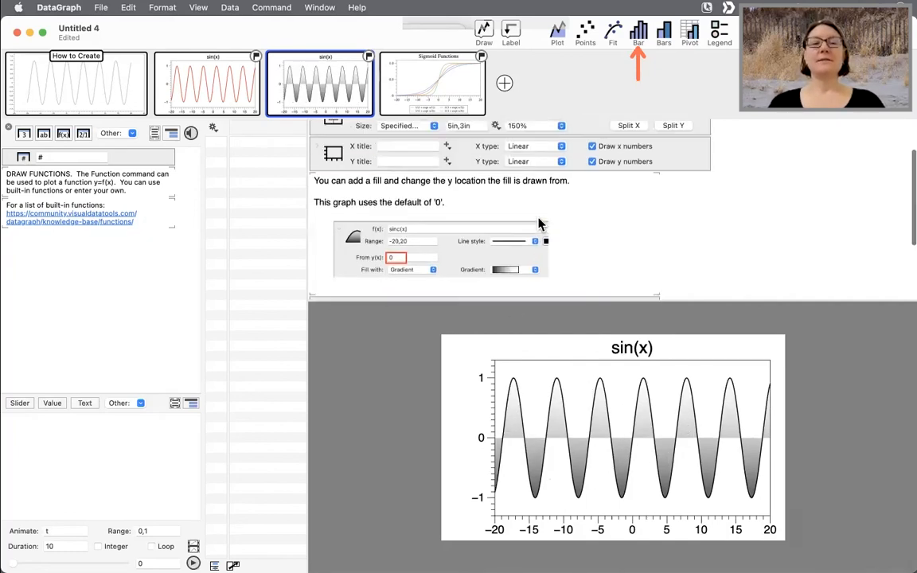
left_click(452, 165)
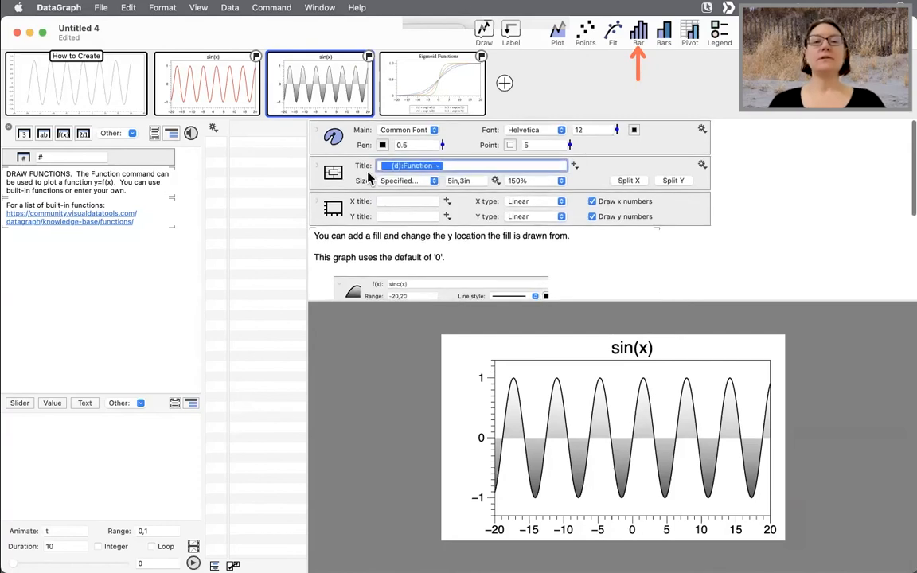
left_click(412, 85)
scroll(512, 219, "down", 10)
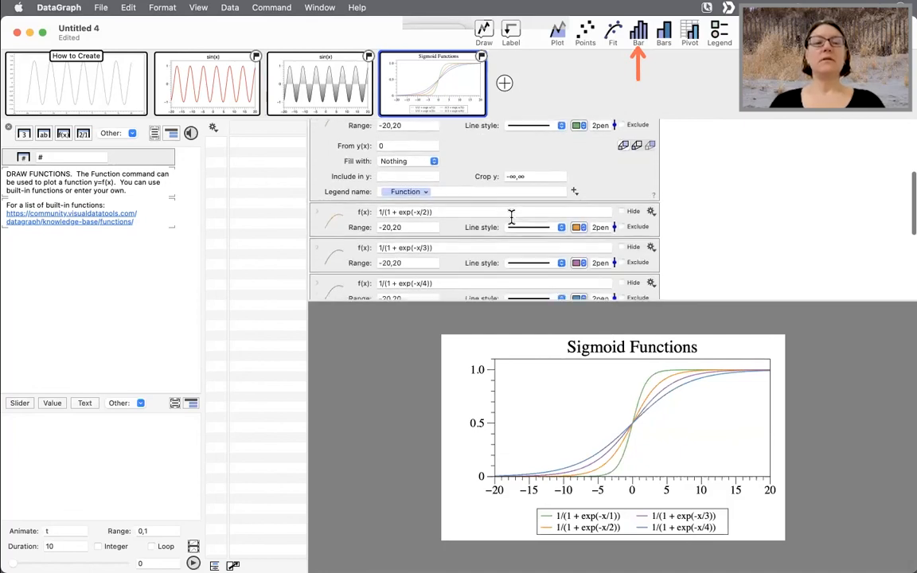
scroll(332, 165, "up", 1)
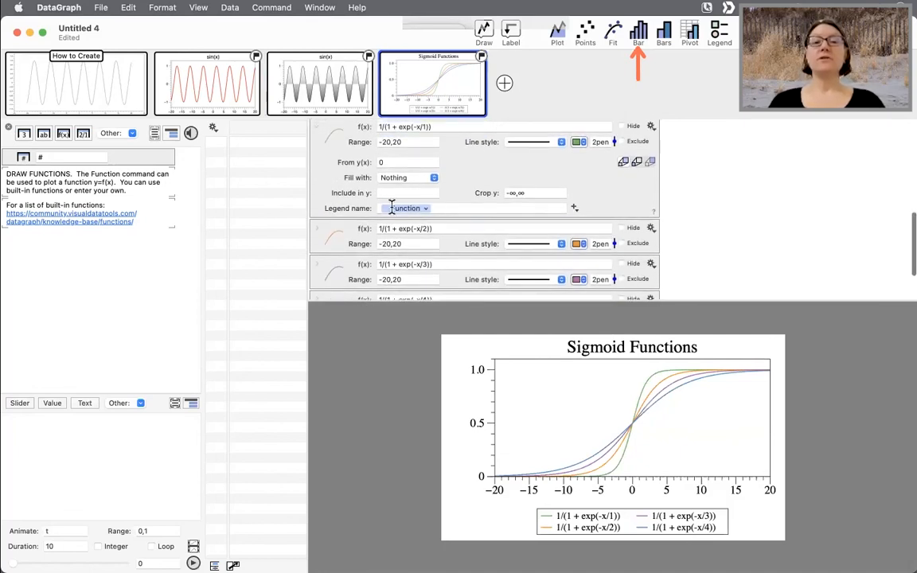
left_click(410, 206)
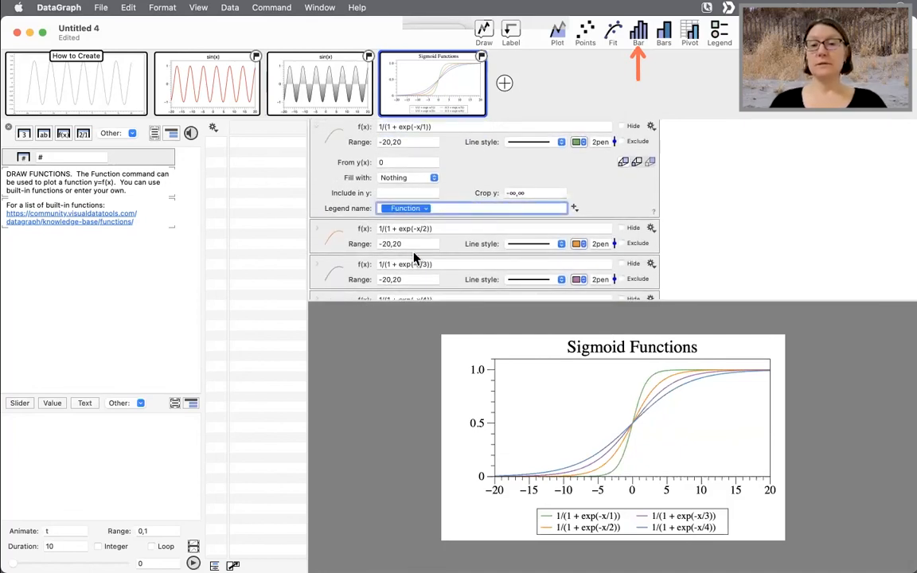
scroll(453, 169, "up", 2)
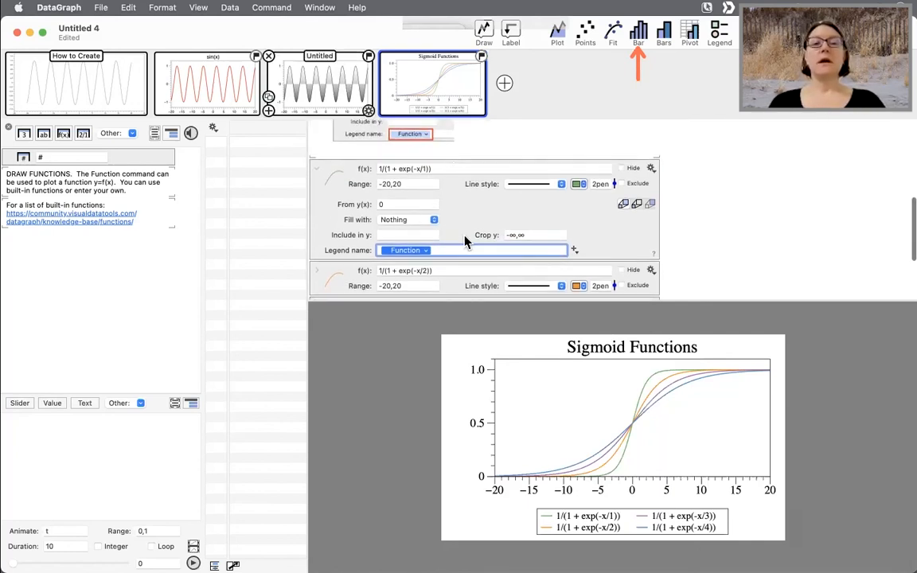
left_click(343, 84)
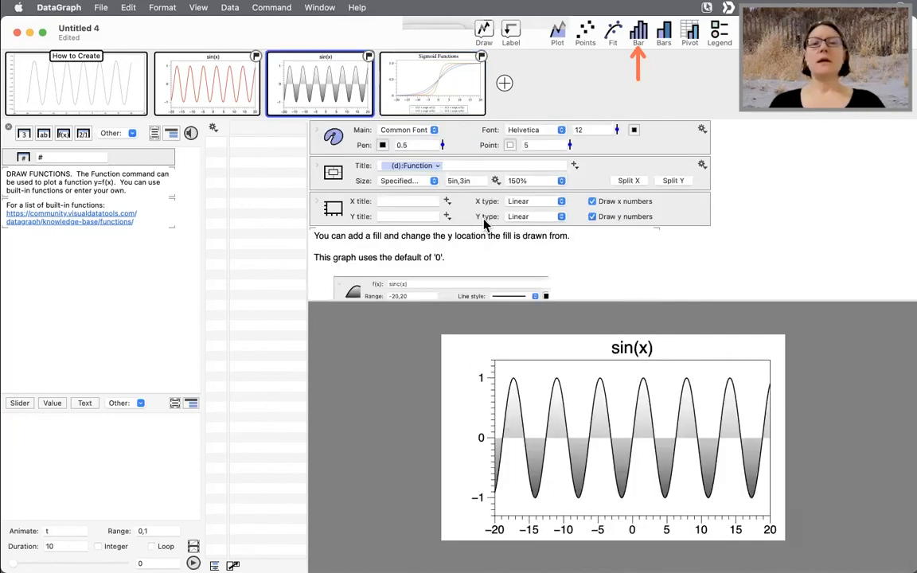
left_click(228, 89)
left_click(33, 78)
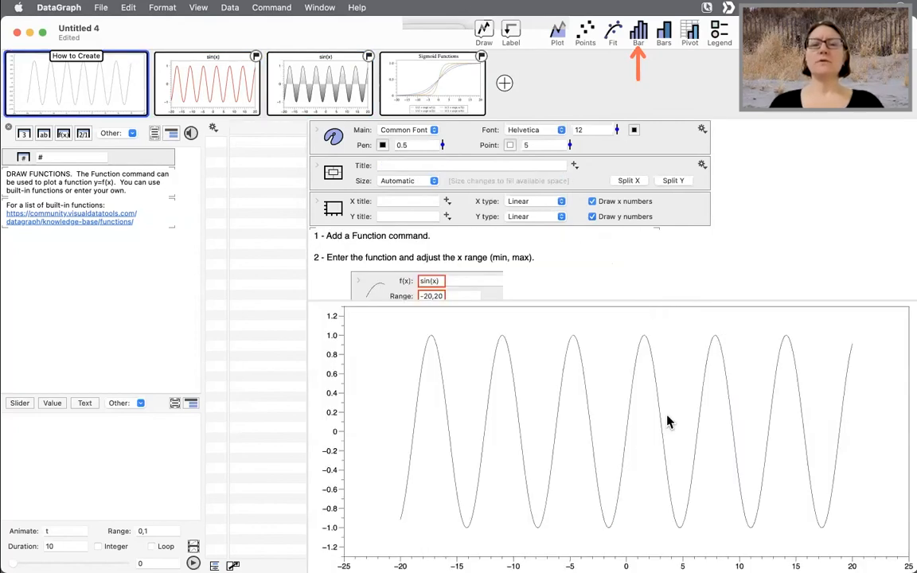
- Insert the sin(x) Function name token as the How to Create graph's title
left_click(457, 164)
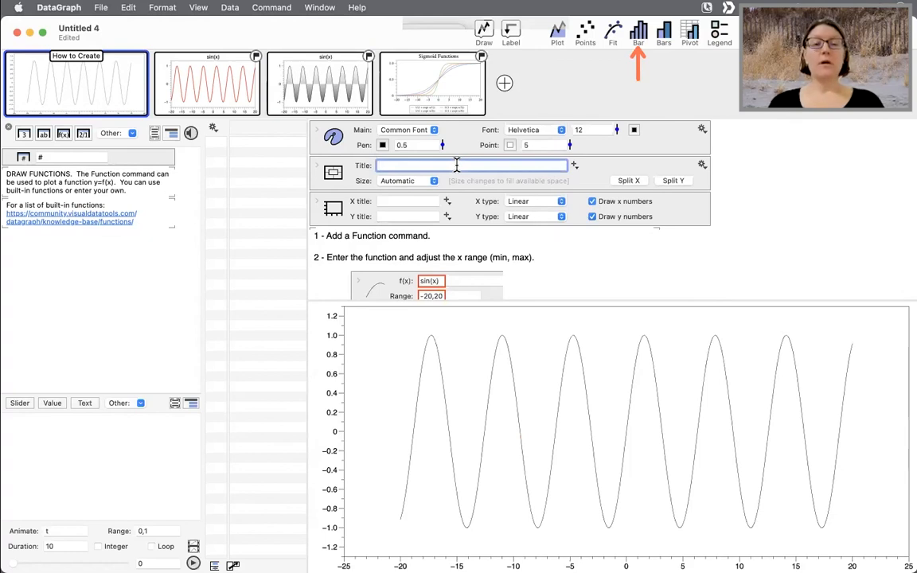
scroll(484, 238, "down", 3)
scroll(487, 227, "up", 3)
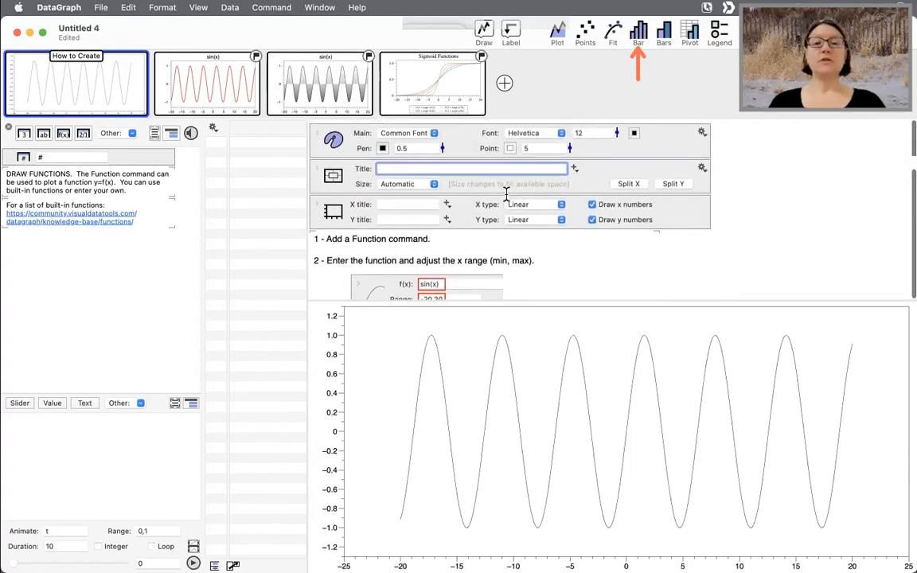
left_click(573, 167)
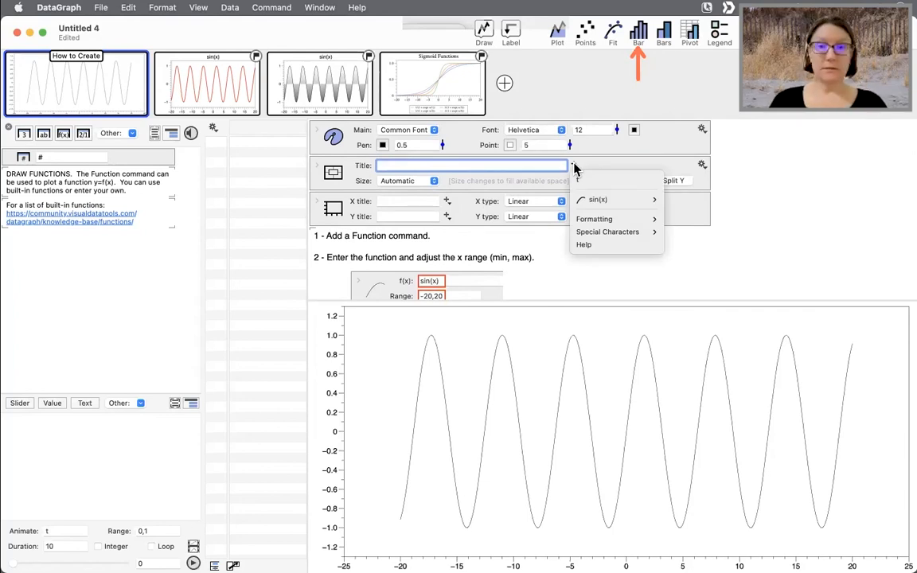
mouse_move(600, 201)
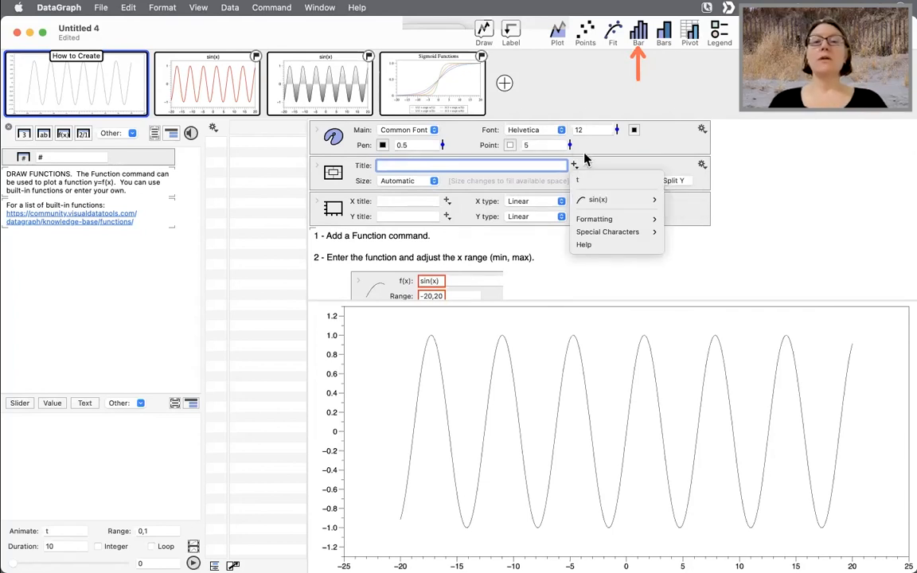
left_click(575, 167)
left_click(574, 168)
mouse_move(592, 203)
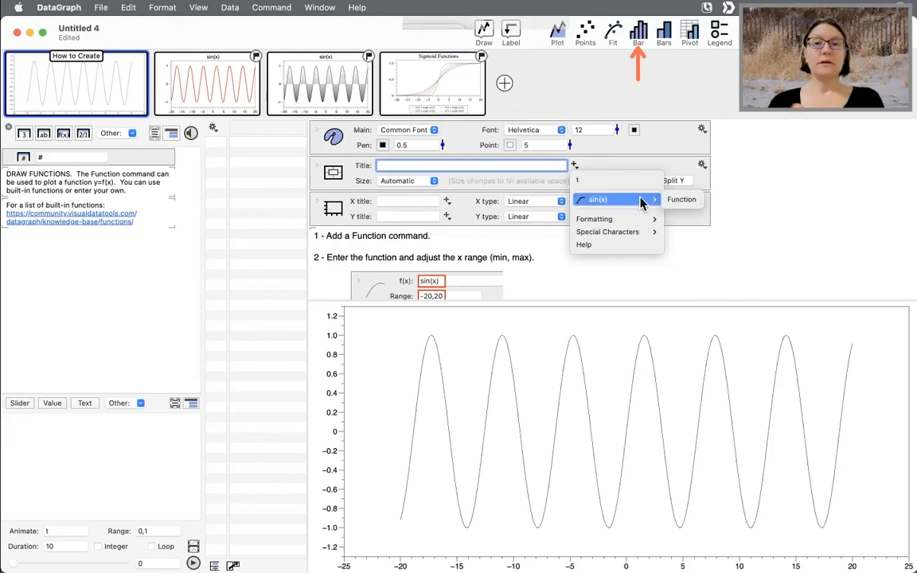
left_click(687, 203)
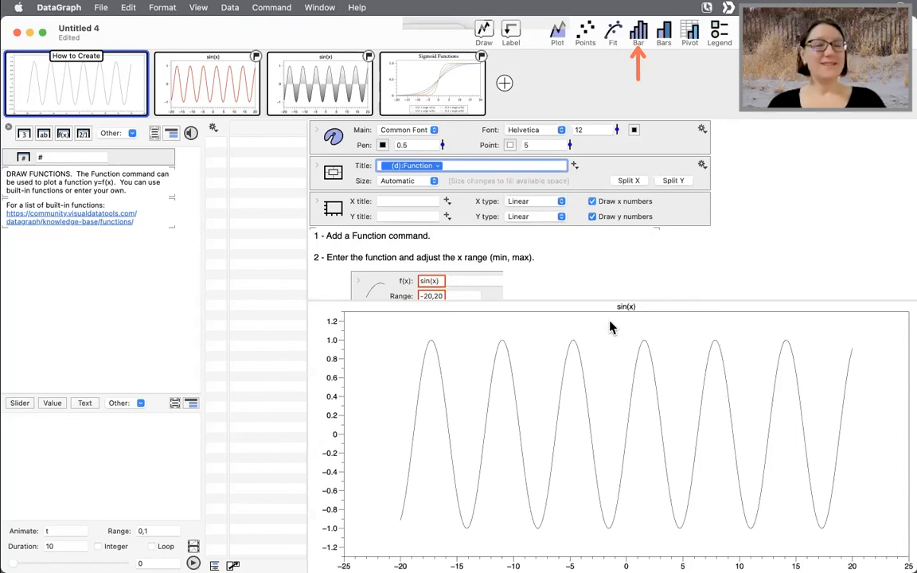
- Set the main font size to 25 and enlarge the title font by +50%
mouse_move(617, 132)
left_mouse_down()
mouse_move(614, 142)
mouse_move(614, 125)
left_mouse_up()
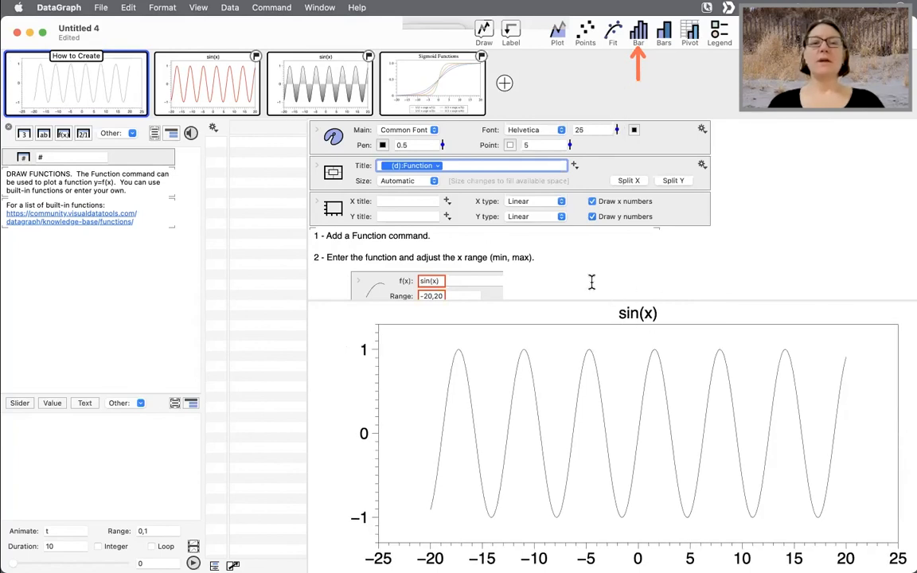
left_click(318, 166)
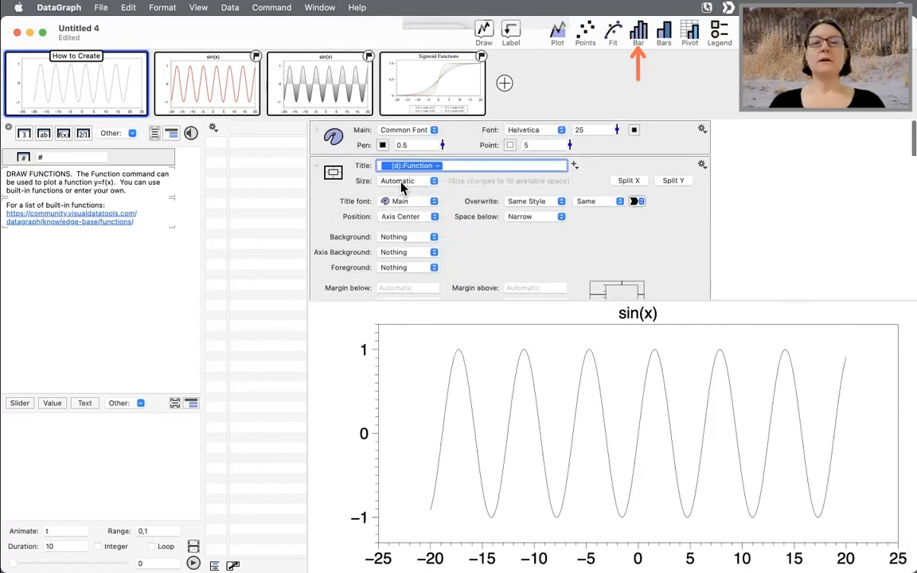
left_click(598, 204)
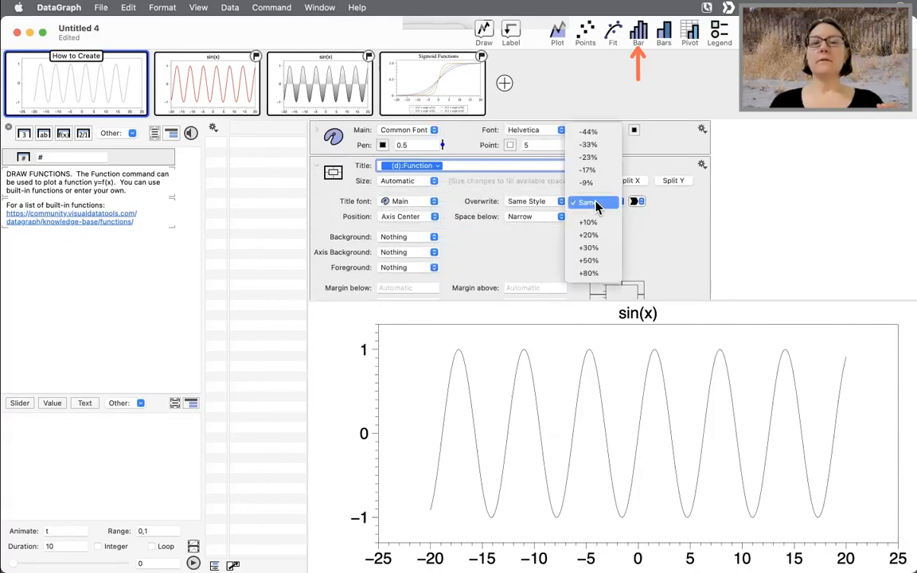
left_click(595, 262)
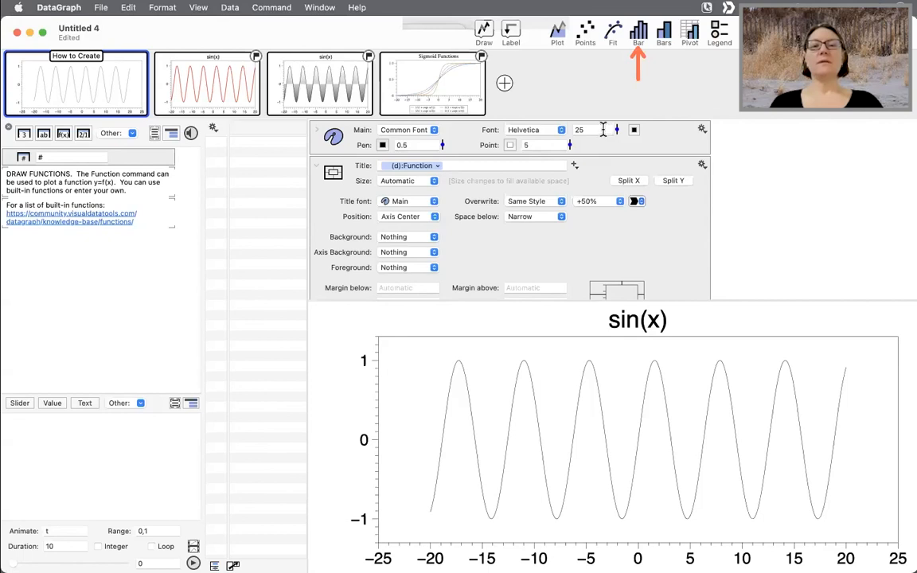
- Reduce the main font size to 22 and collapse the canvas settings
left_click_drag(617, 134, 617, 155)
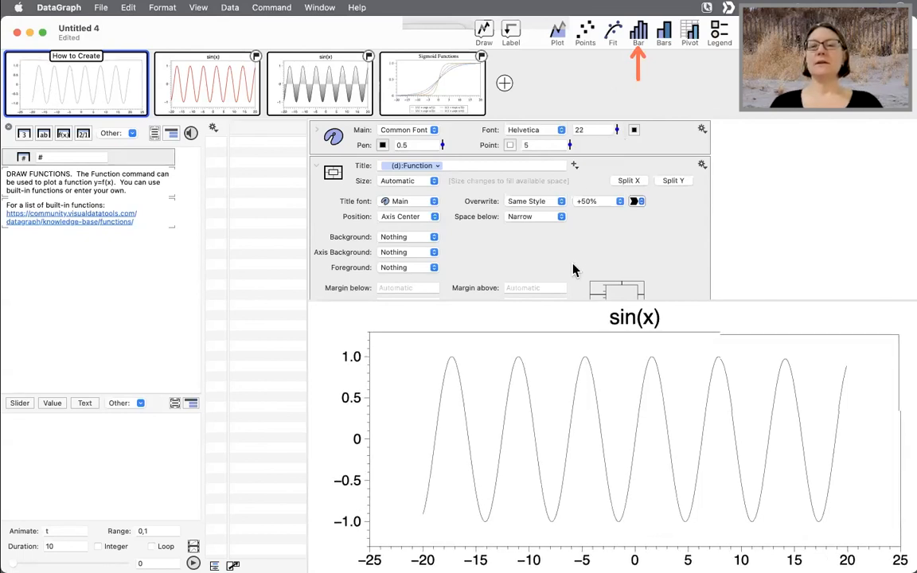
left_click(318, 171)
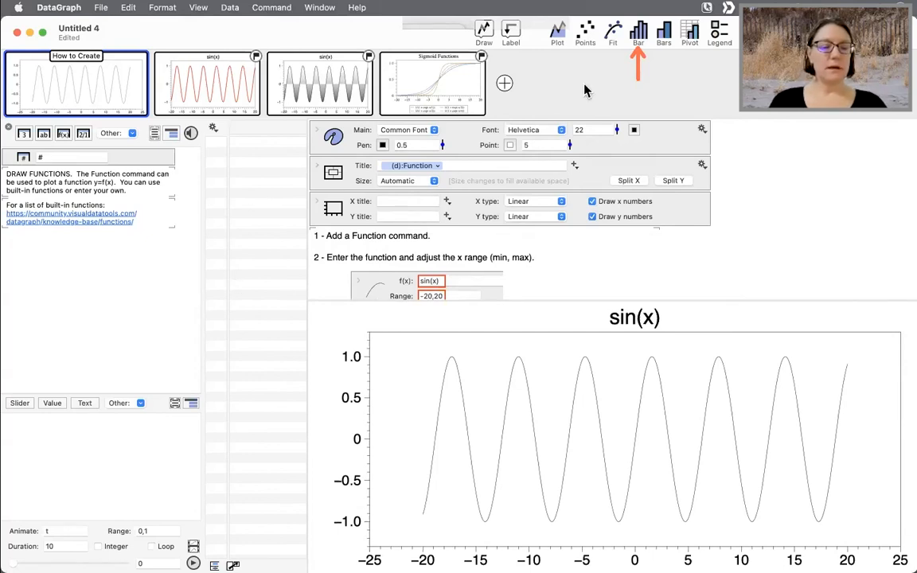
key("ctrl+x")
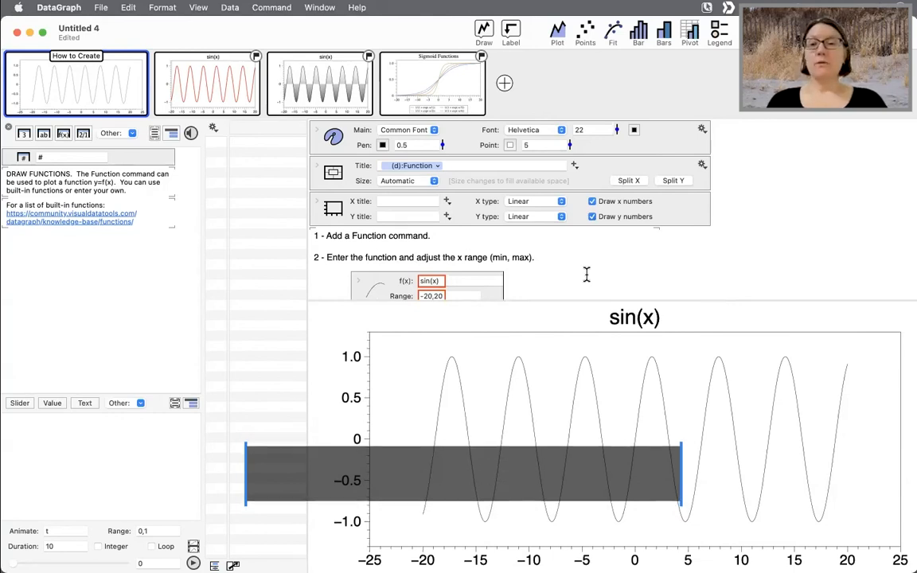
- Open the online examples and browse the Analysis, Custom and Layout categories
left_click(100, 8)
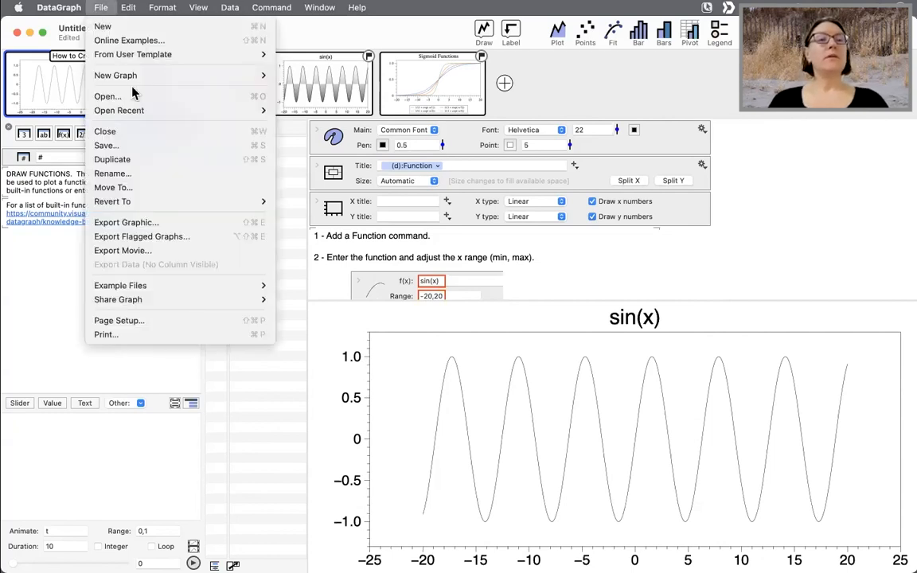
left_click(125, 40)
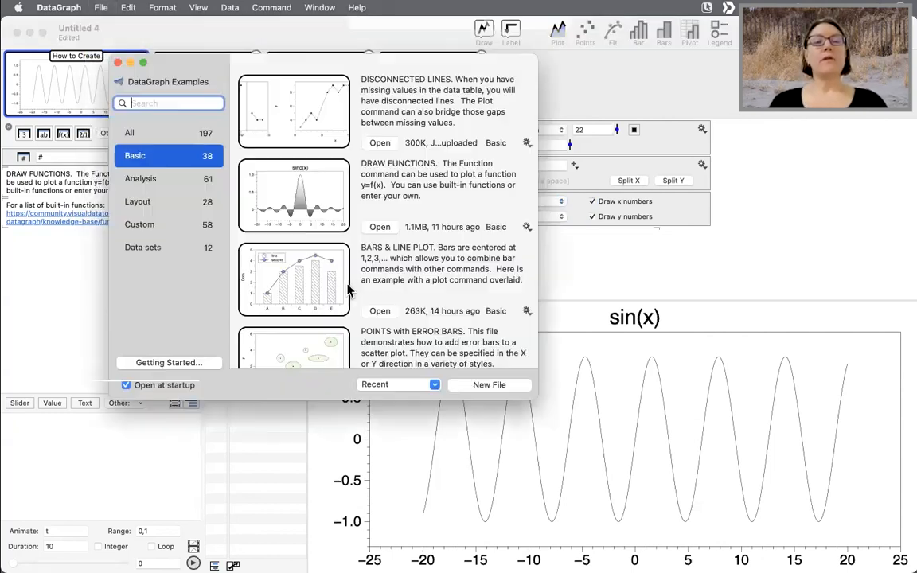
left_click(187, 183)
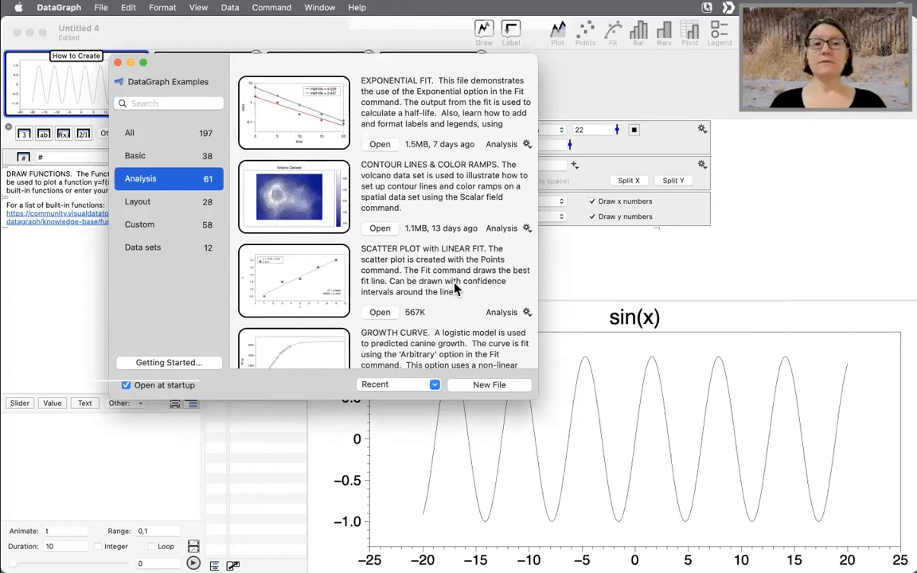
scroll(454, 291, "down", 5)
scroll(453, 291, "up", 4)
scroll(452, 291, "up", 1)
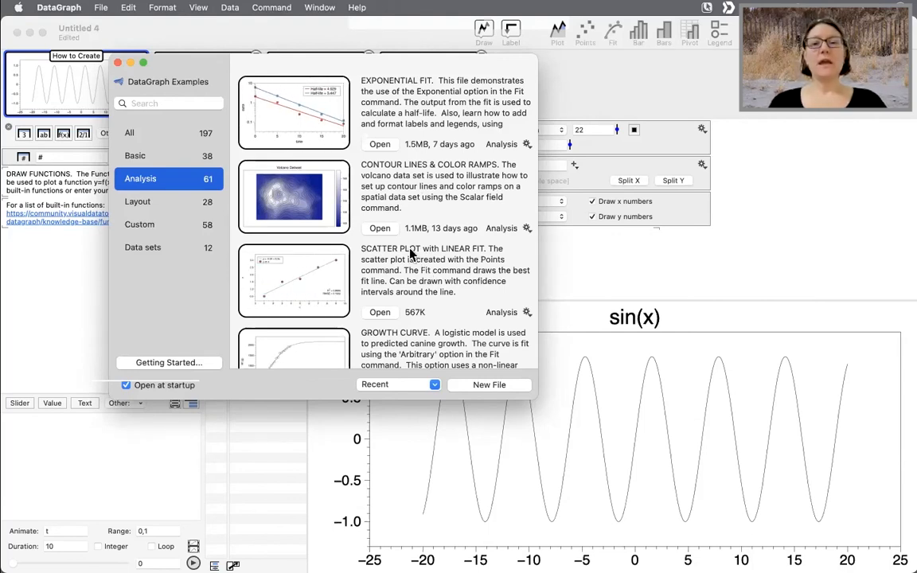
scroll(373, 243, "down", 2)
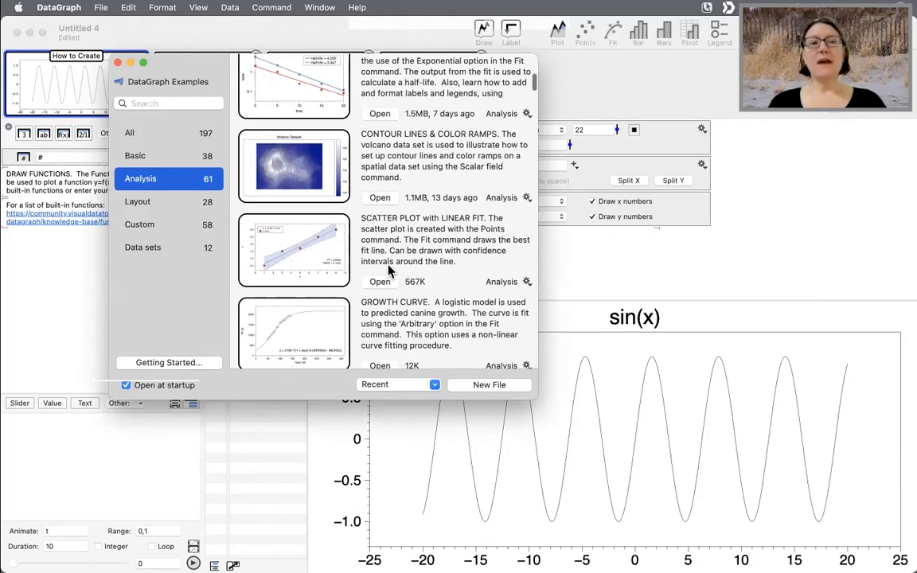
left_click(145, 229)
scroll(416, 254, "down", 5)
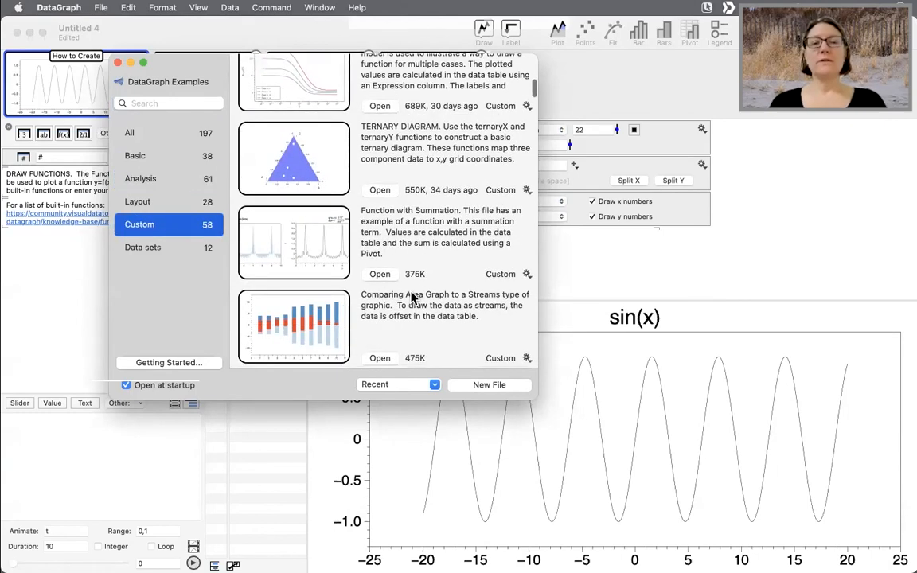
scroll(411, 297, "down", 10)
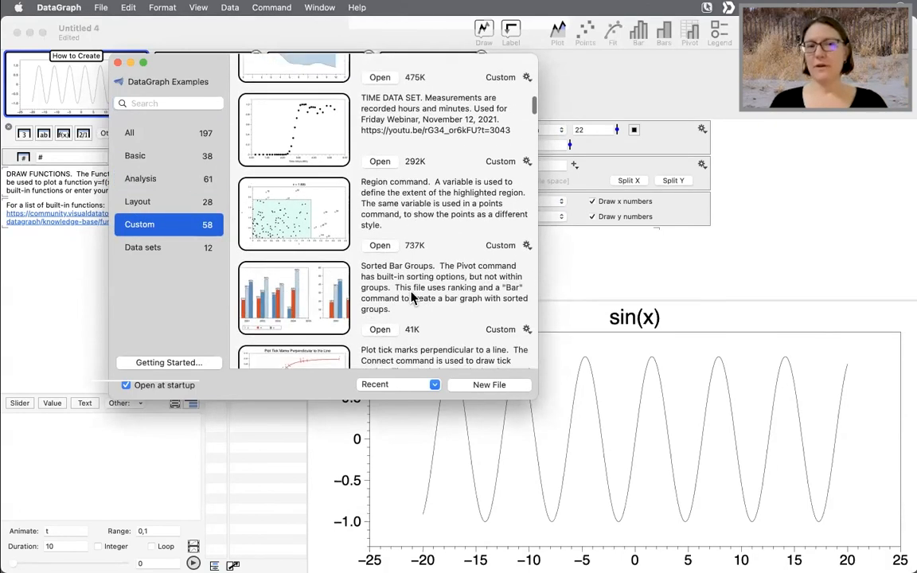
scroll(412, 297, "up", 11)
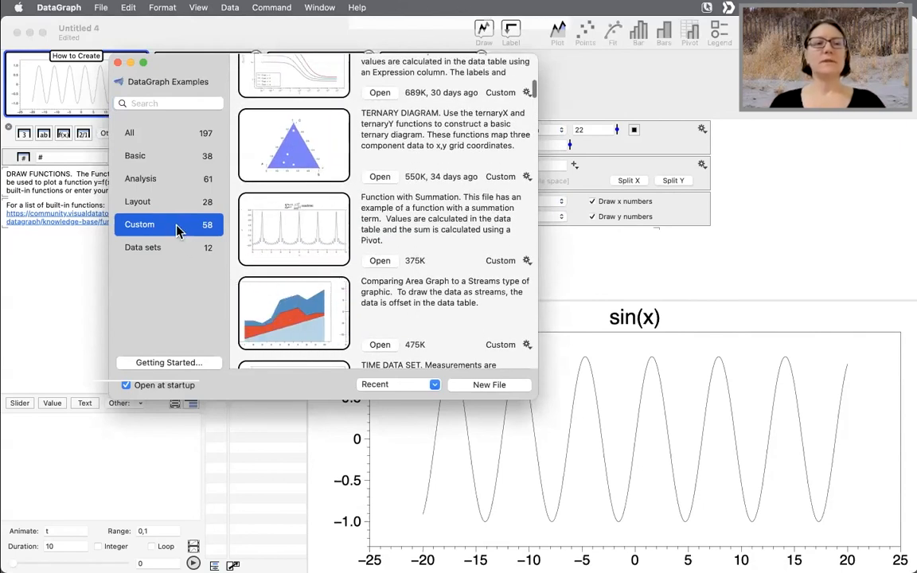
left_click(154, 209)
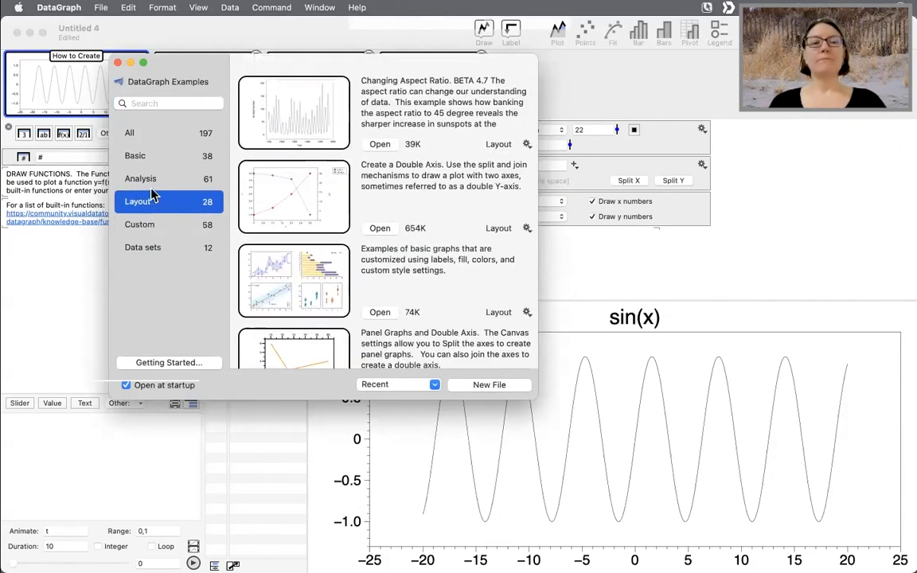
left_click(147, 179)
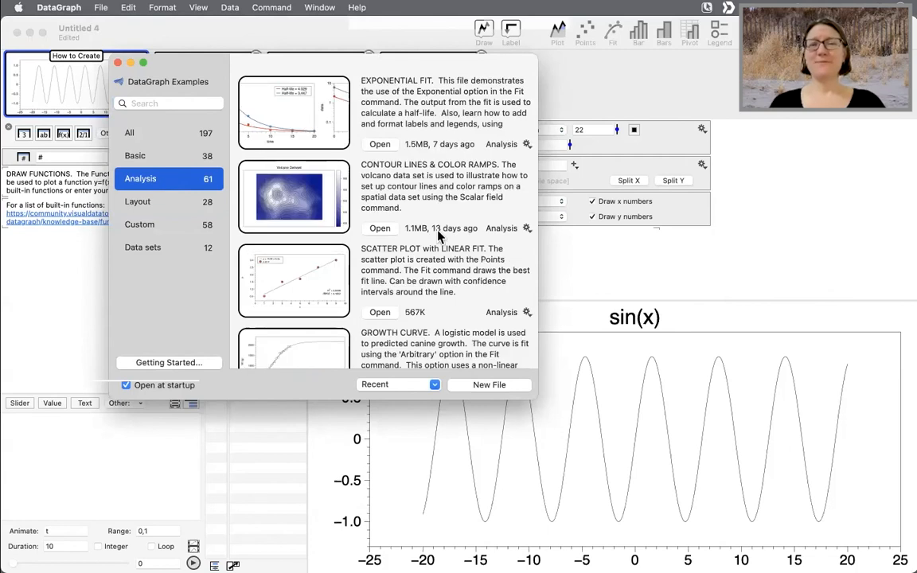